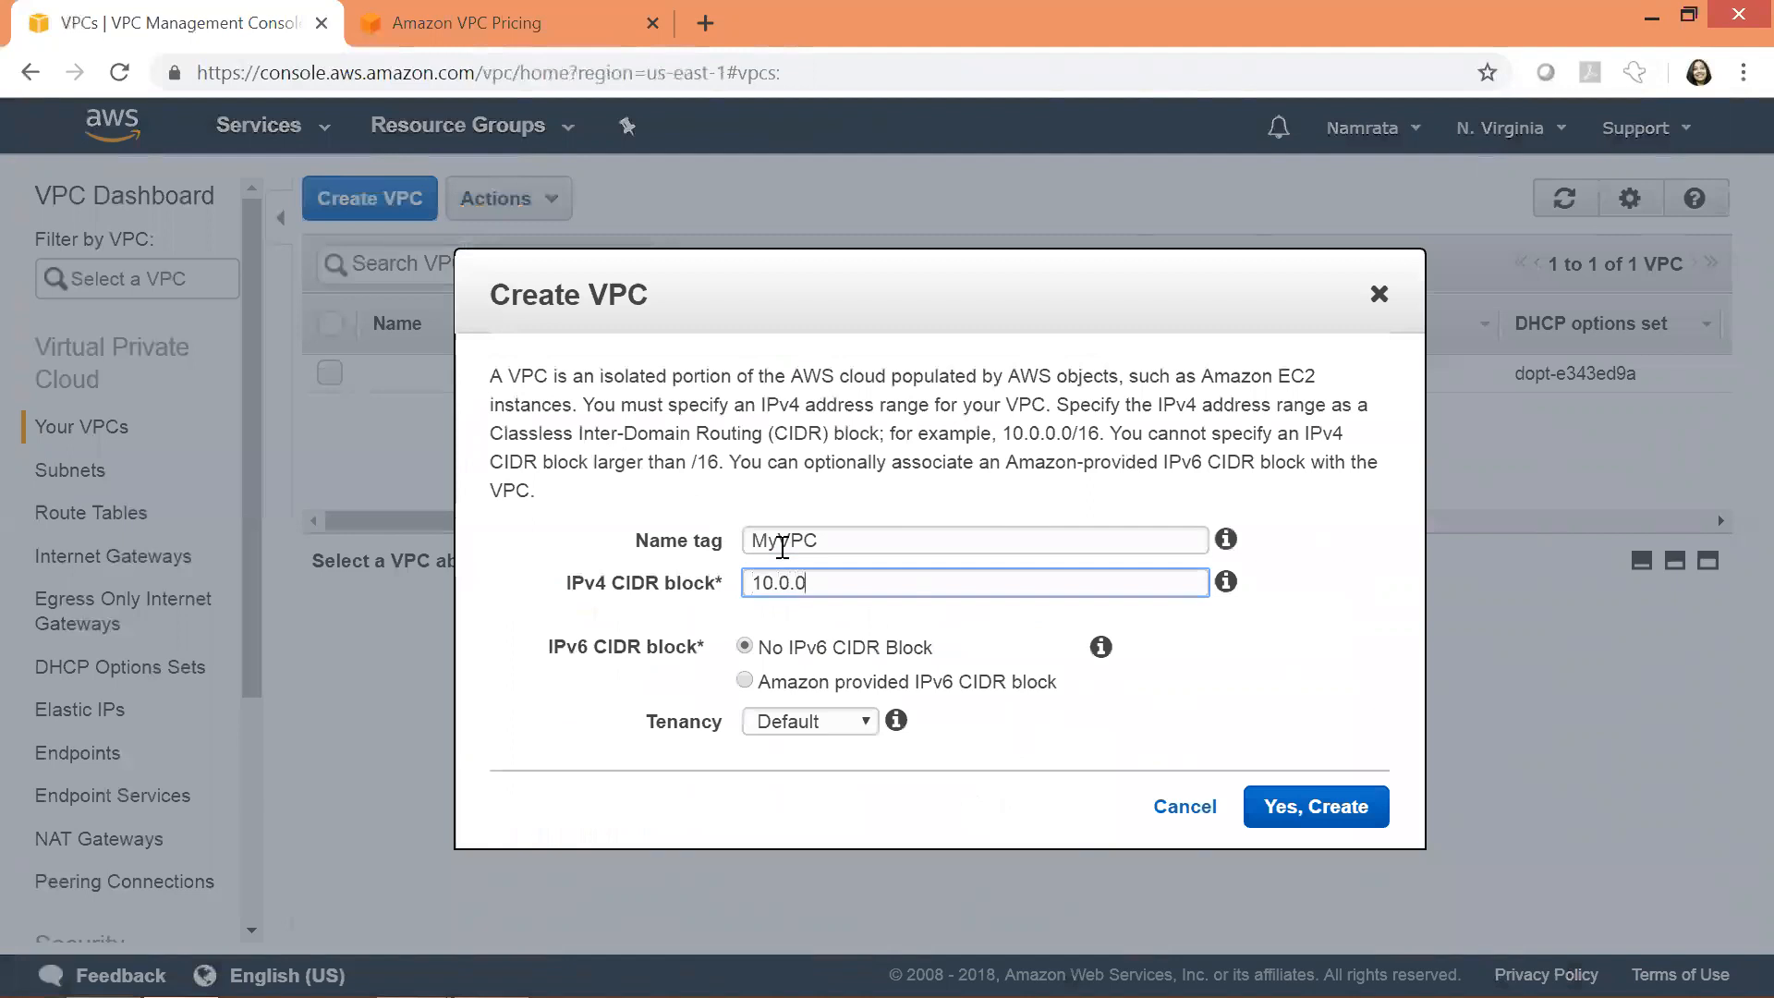
- Create the VPC named MyVPC with the IPv4 CIDR block 10.0.0.0/16
{"action": "type", "text": "16"}
{"action": "left_click", "coordinate": [1265, 807]}
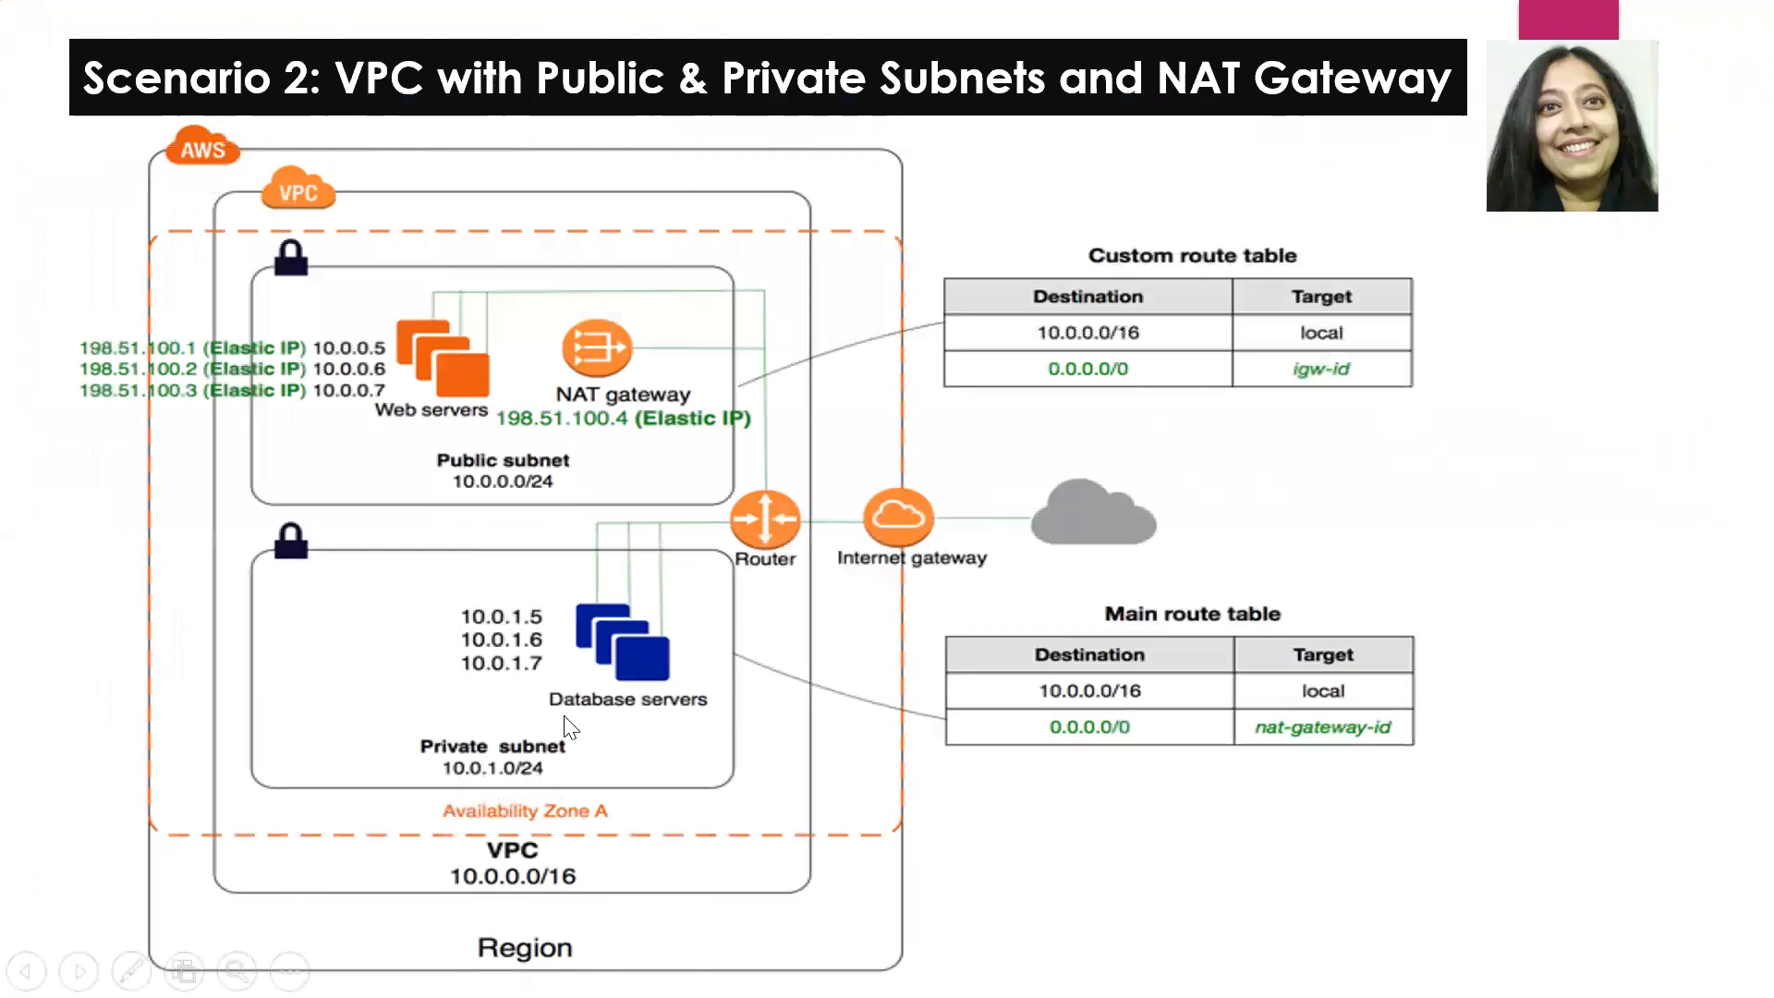
- Switch to the AWS console and start a subnet named MyVPC-PublicSubnet in the MyVPC network
{"action": "key", "text": "alt+Tab"}
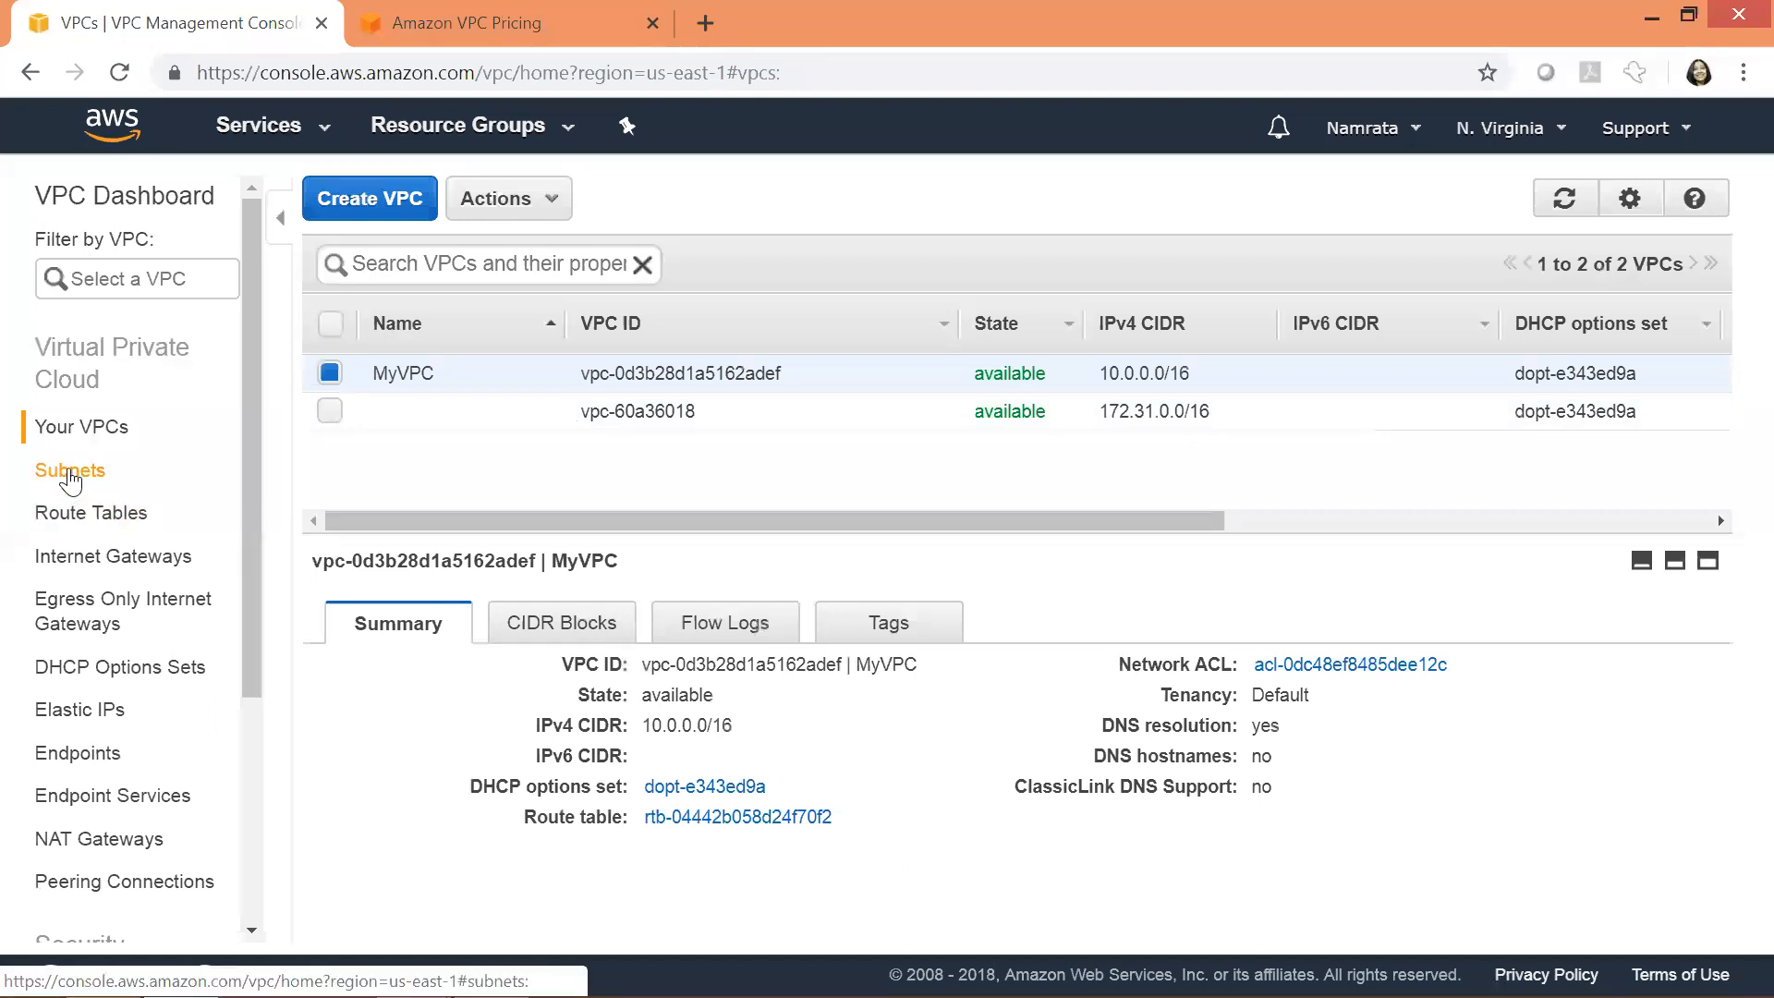
{"action": "left_click", "coordinate": [70, 473]}
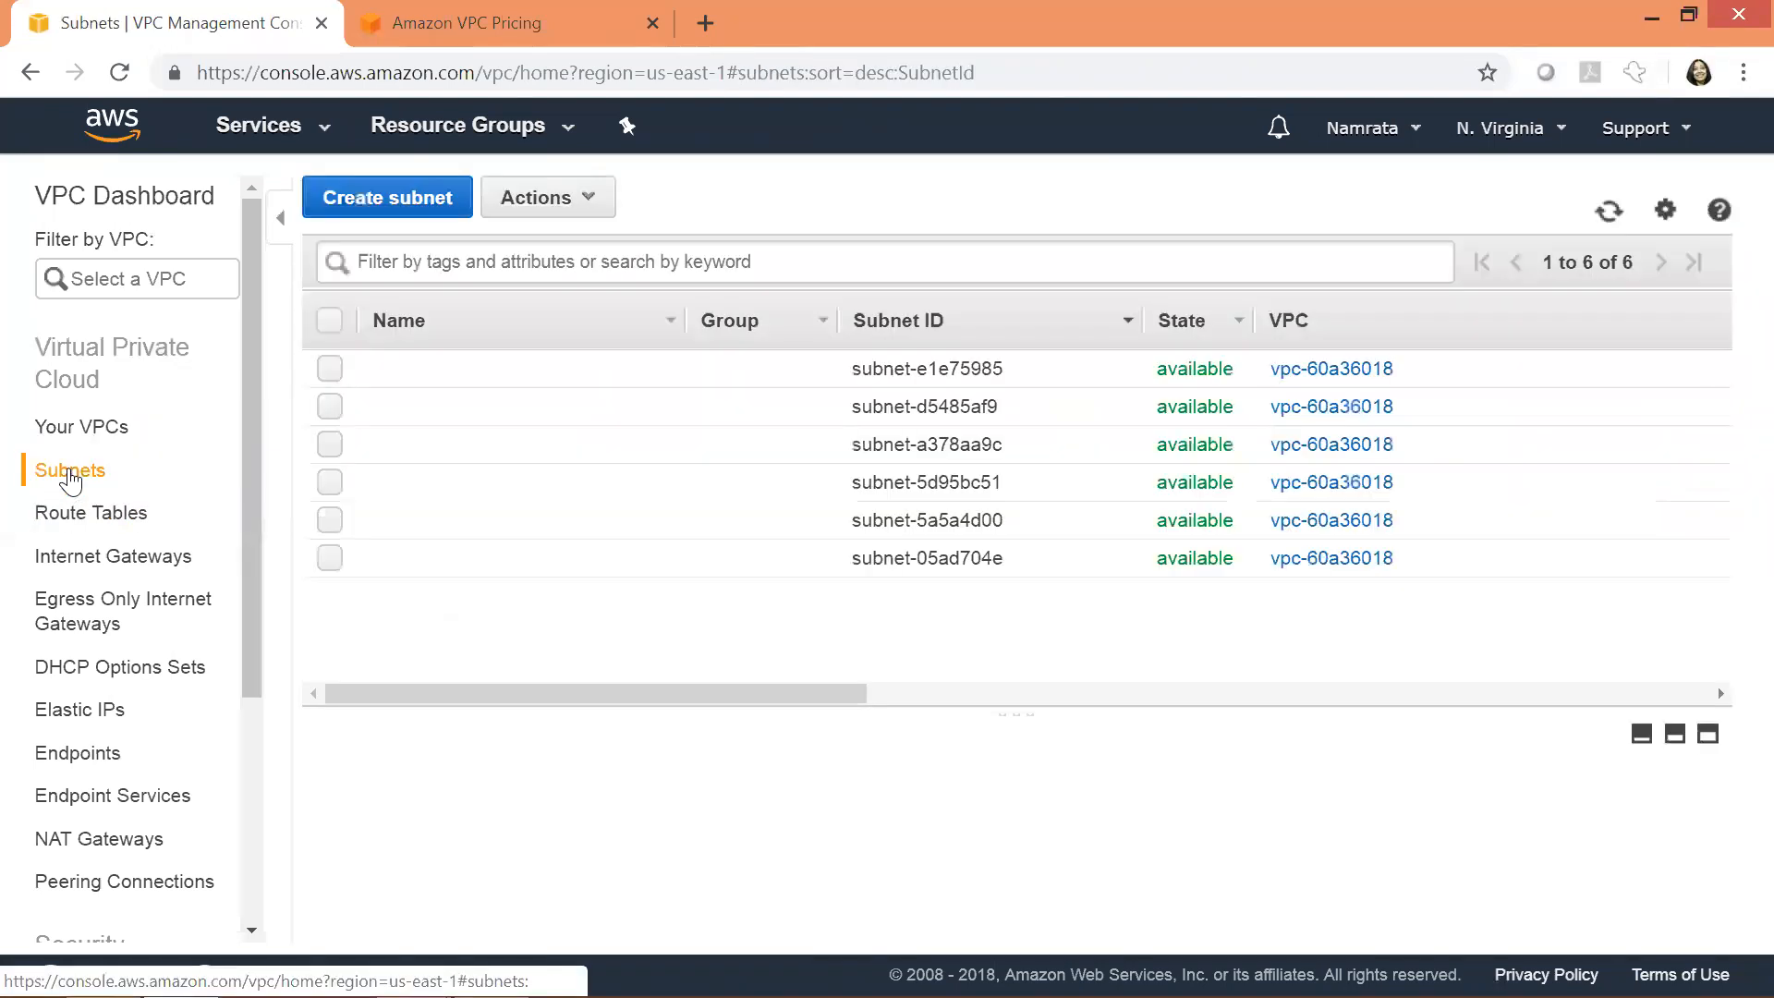
{"action": "left_click", "coordinate": [359, 209]}
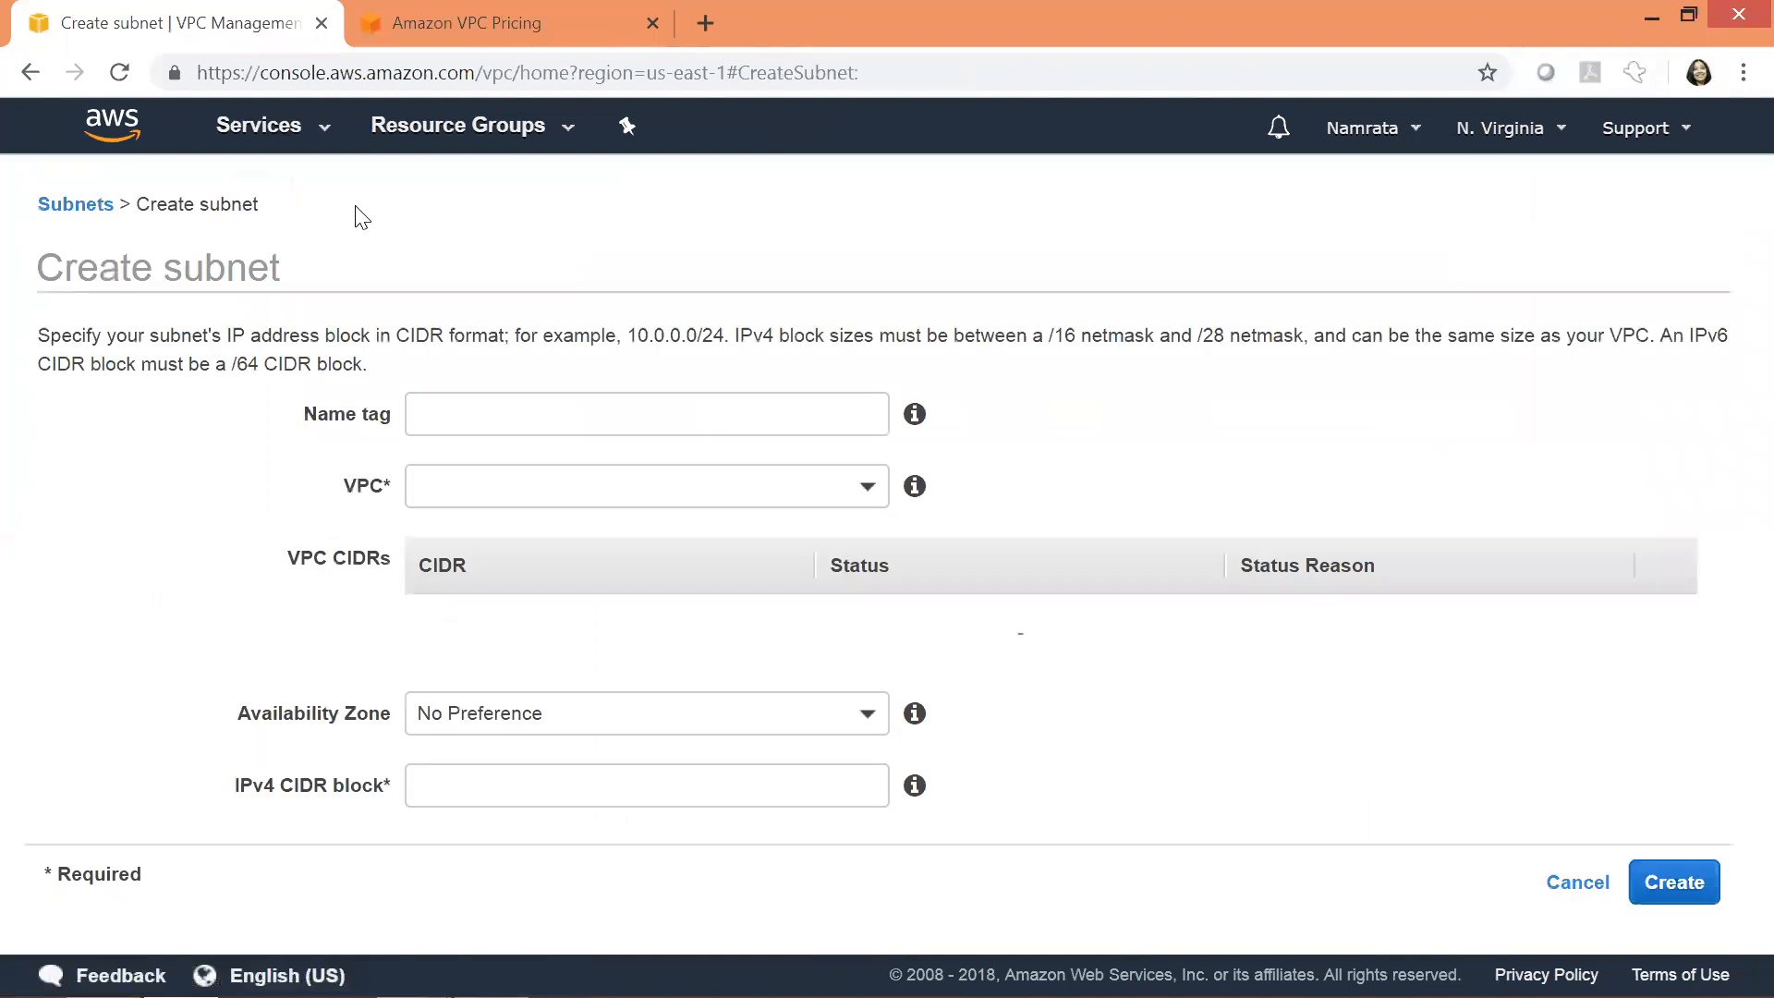
{"action": "left_click", "coordinate": [452, 415]}
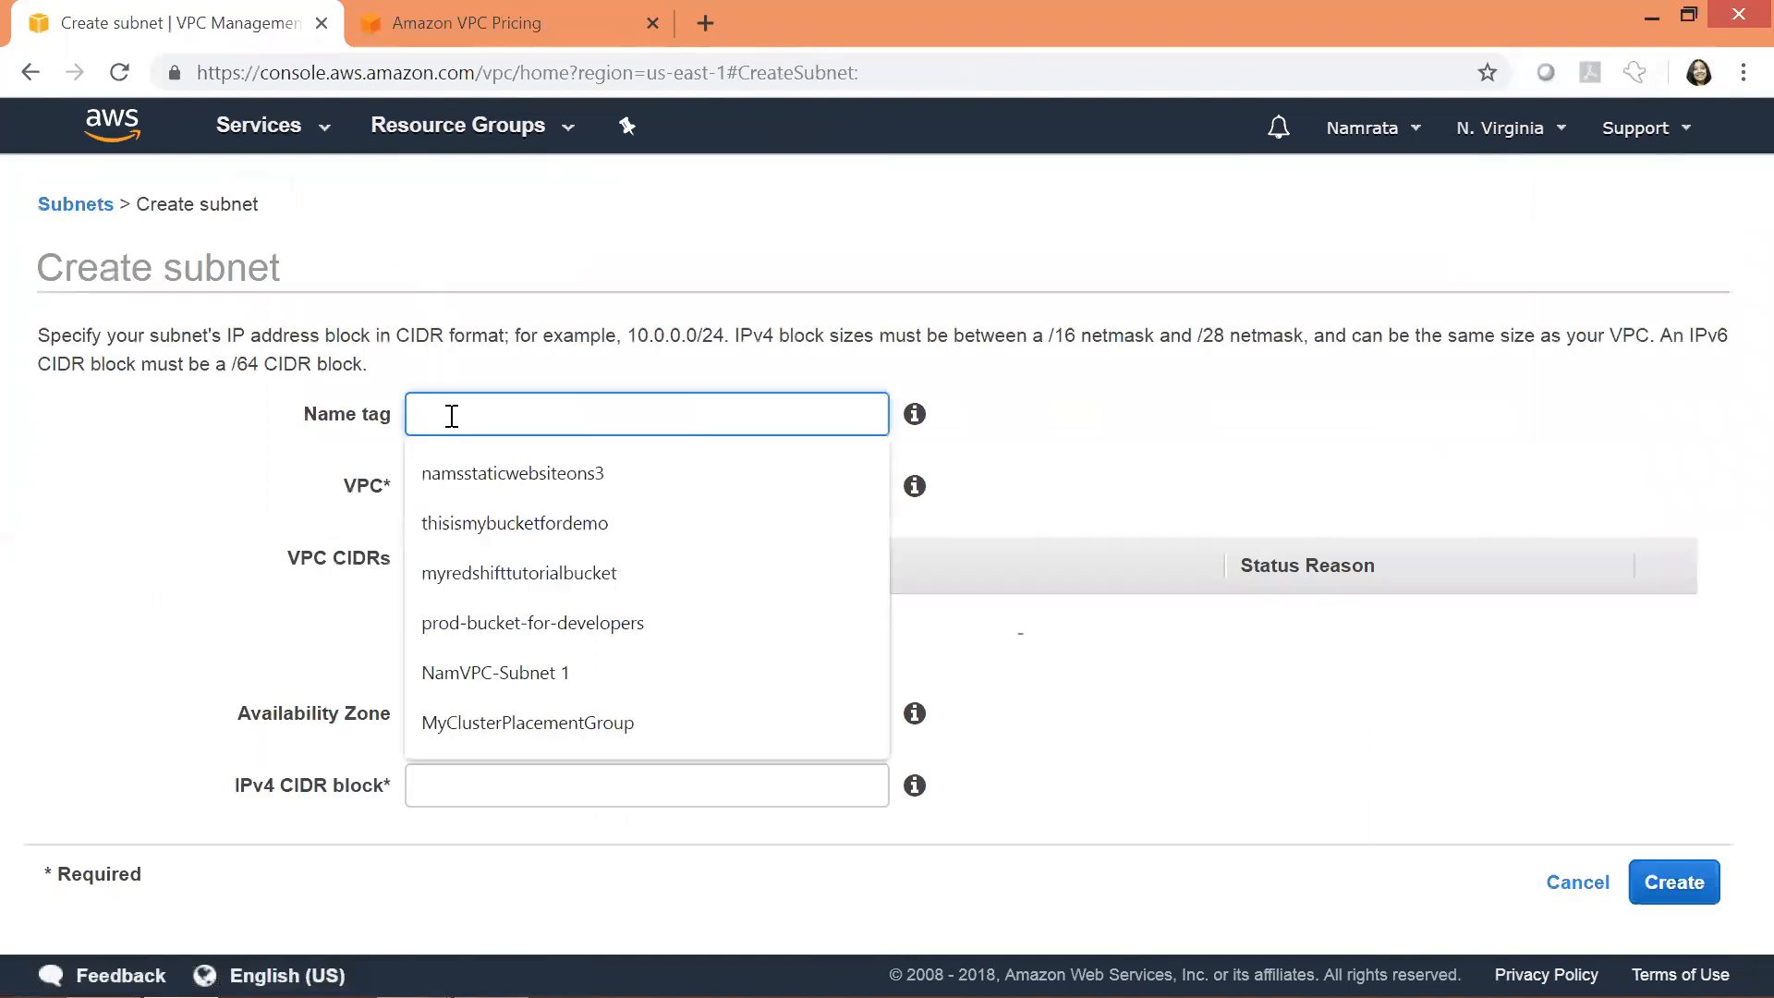
{"action": "type", "text": "My"}
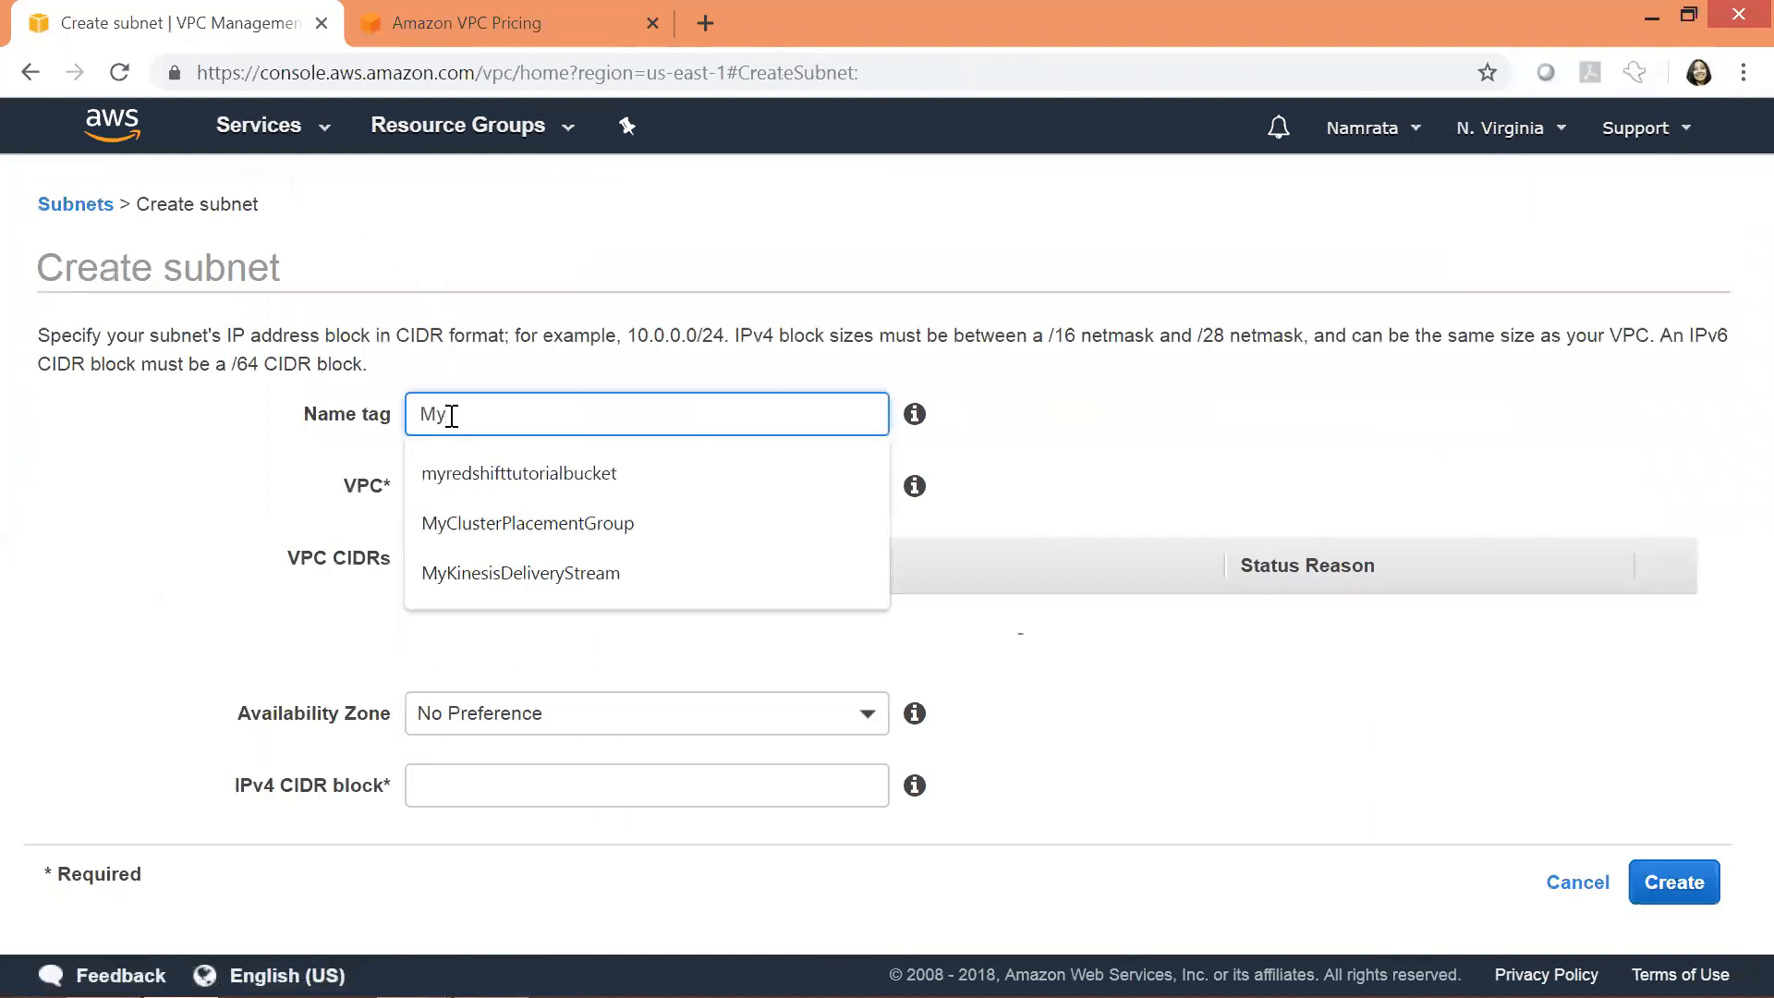
{"action": "type", "text": "VPC-PublicS"}
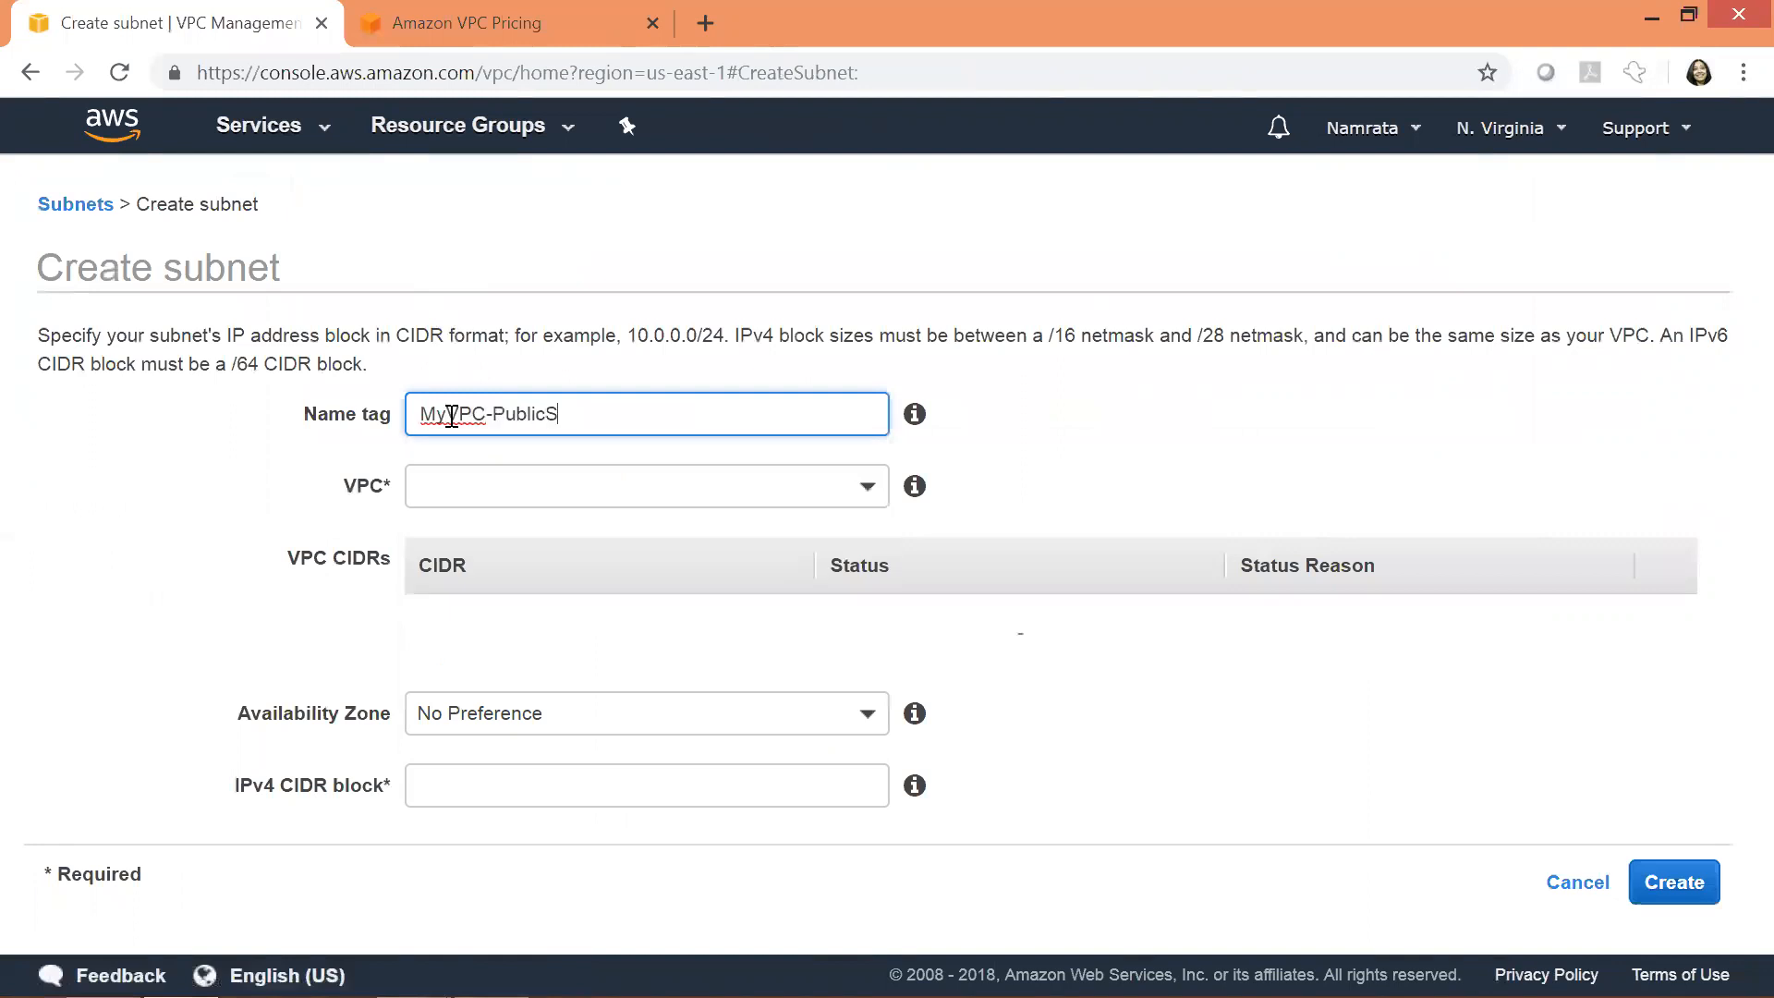
{"action": "type", "text": "ubnet"}
{"action": "key", "text": "Tab"}
{"action": "key", "text": "Tab"}
{"action": "left_click", "coordinate": [876, 507]}
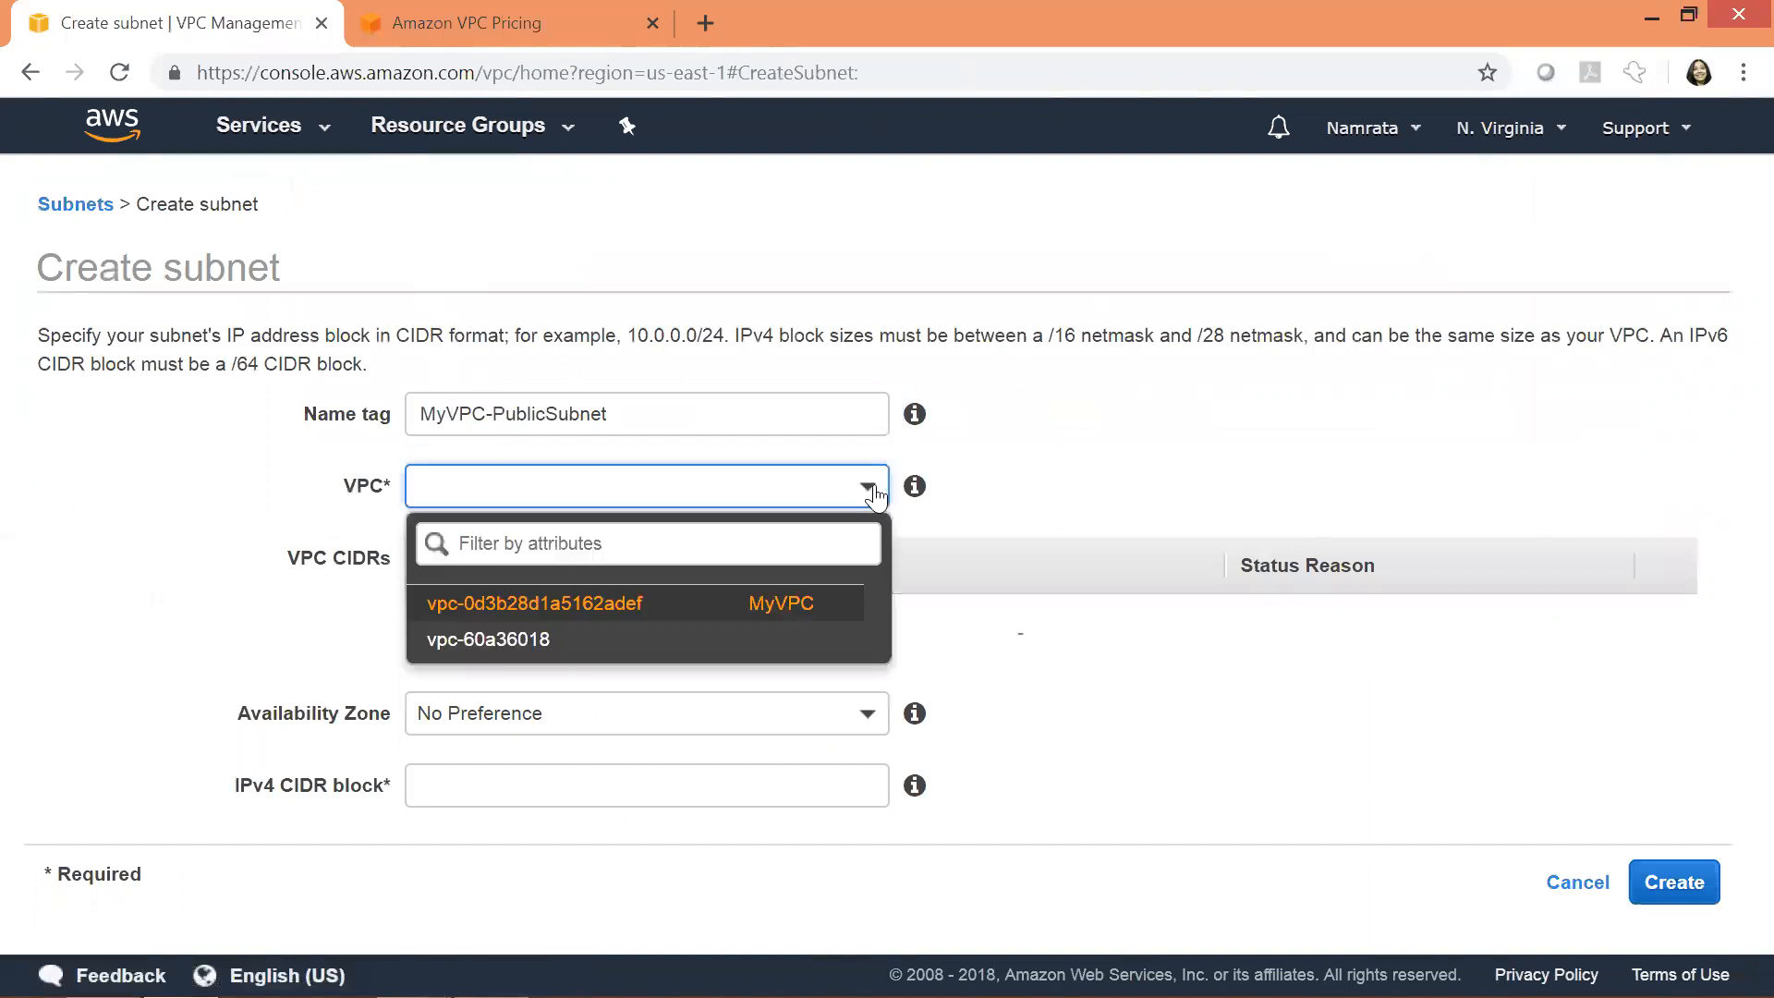
{"action": "left_click", "coordinate": [787, 602]}
- Create the public subnet in availability zone us-east-1a with the IPv4 CIDR block 10.0.0.0/16
{"action": "left_click", "coordinate": [723, 693]}
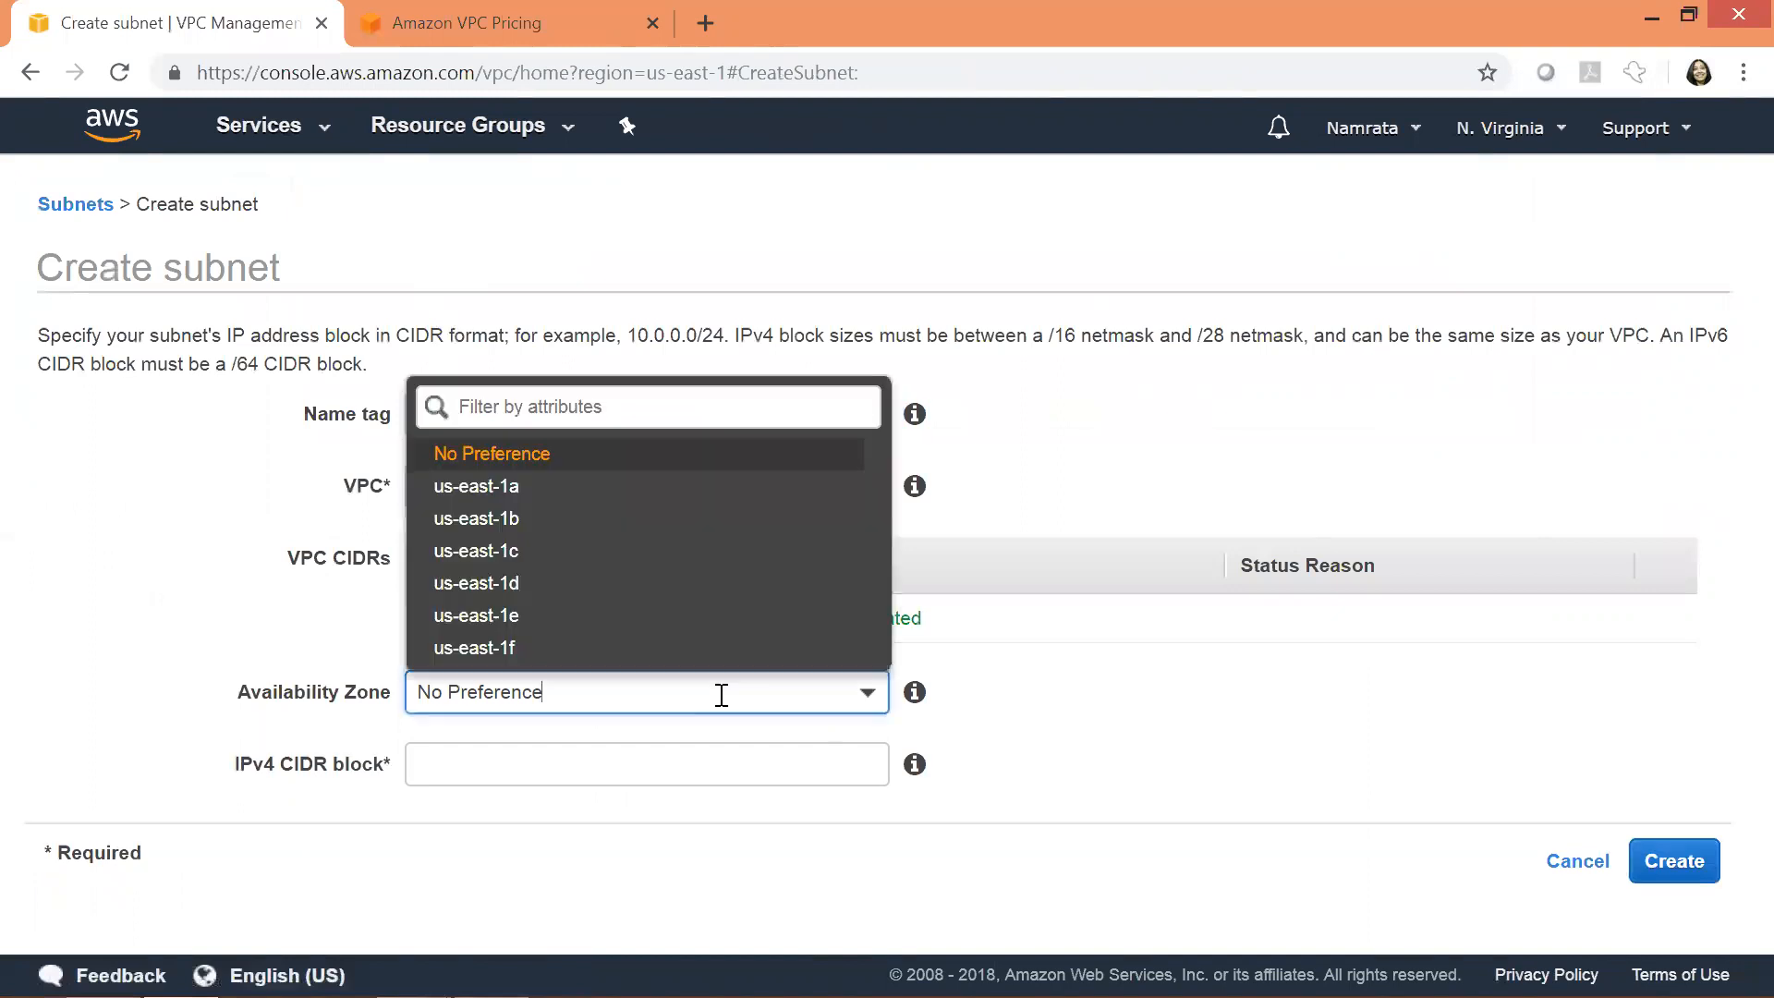
{"action": "left_click", "coordinate": [718, 499]}
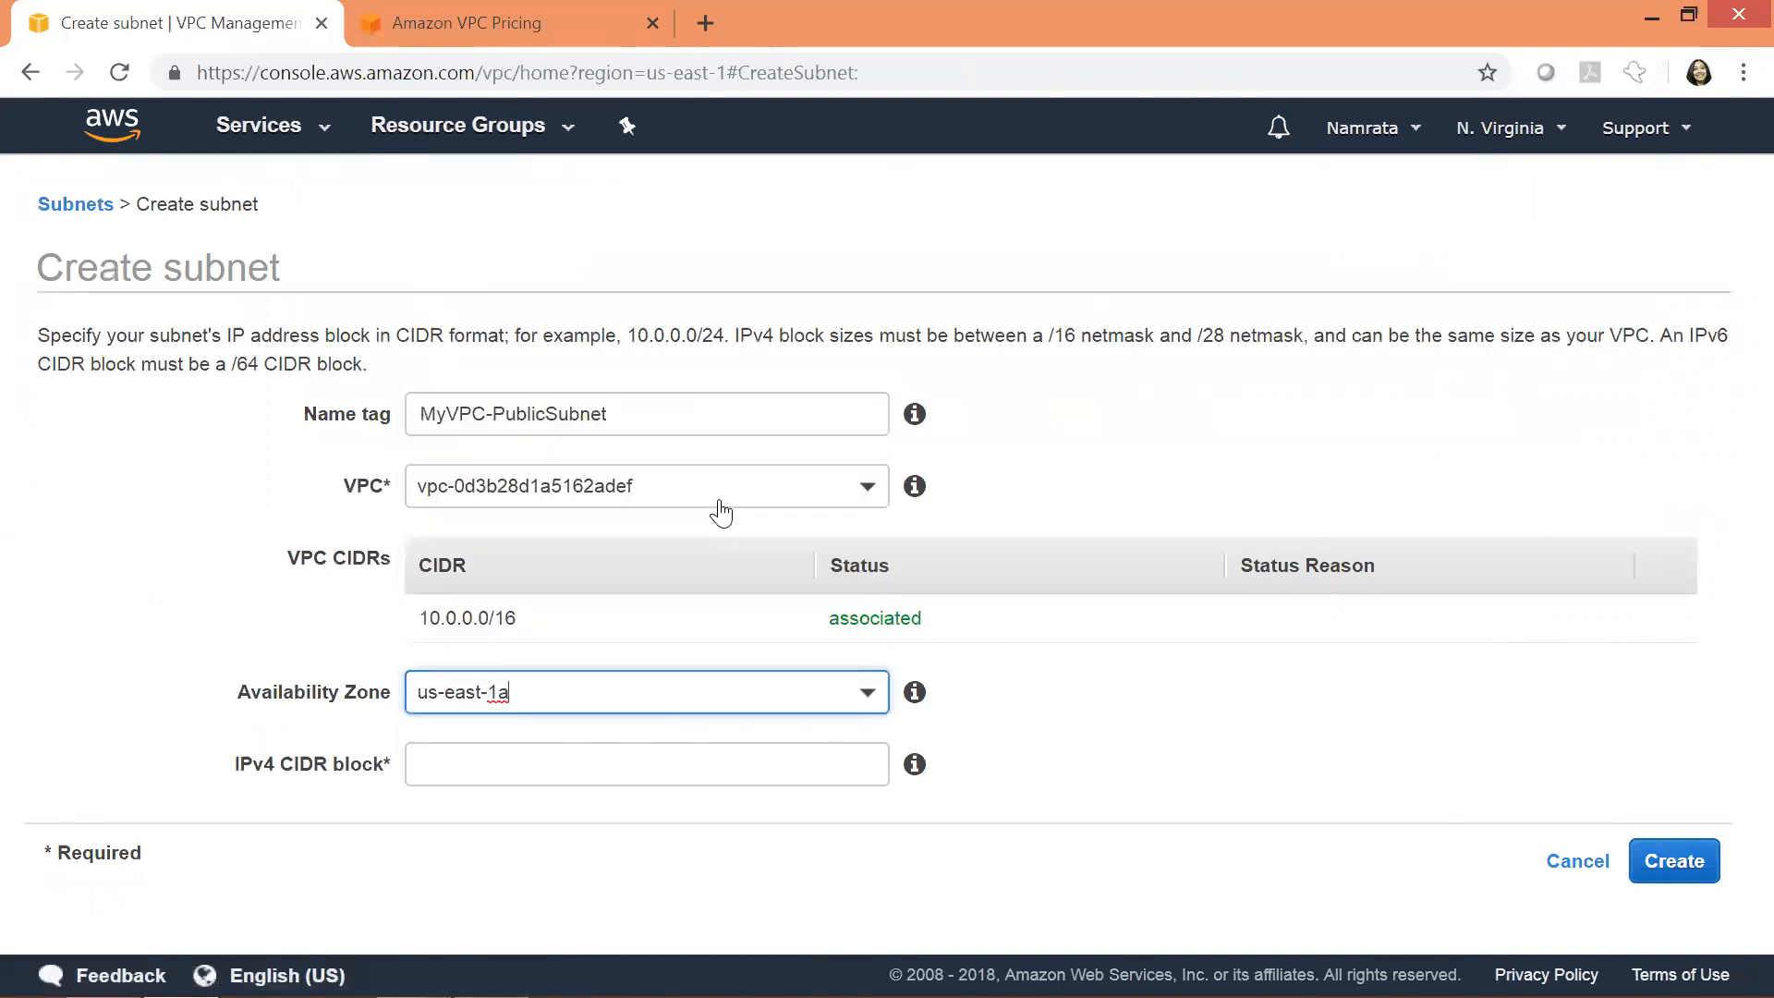
{"action": "left_click", "coordinate": [565, 755]}
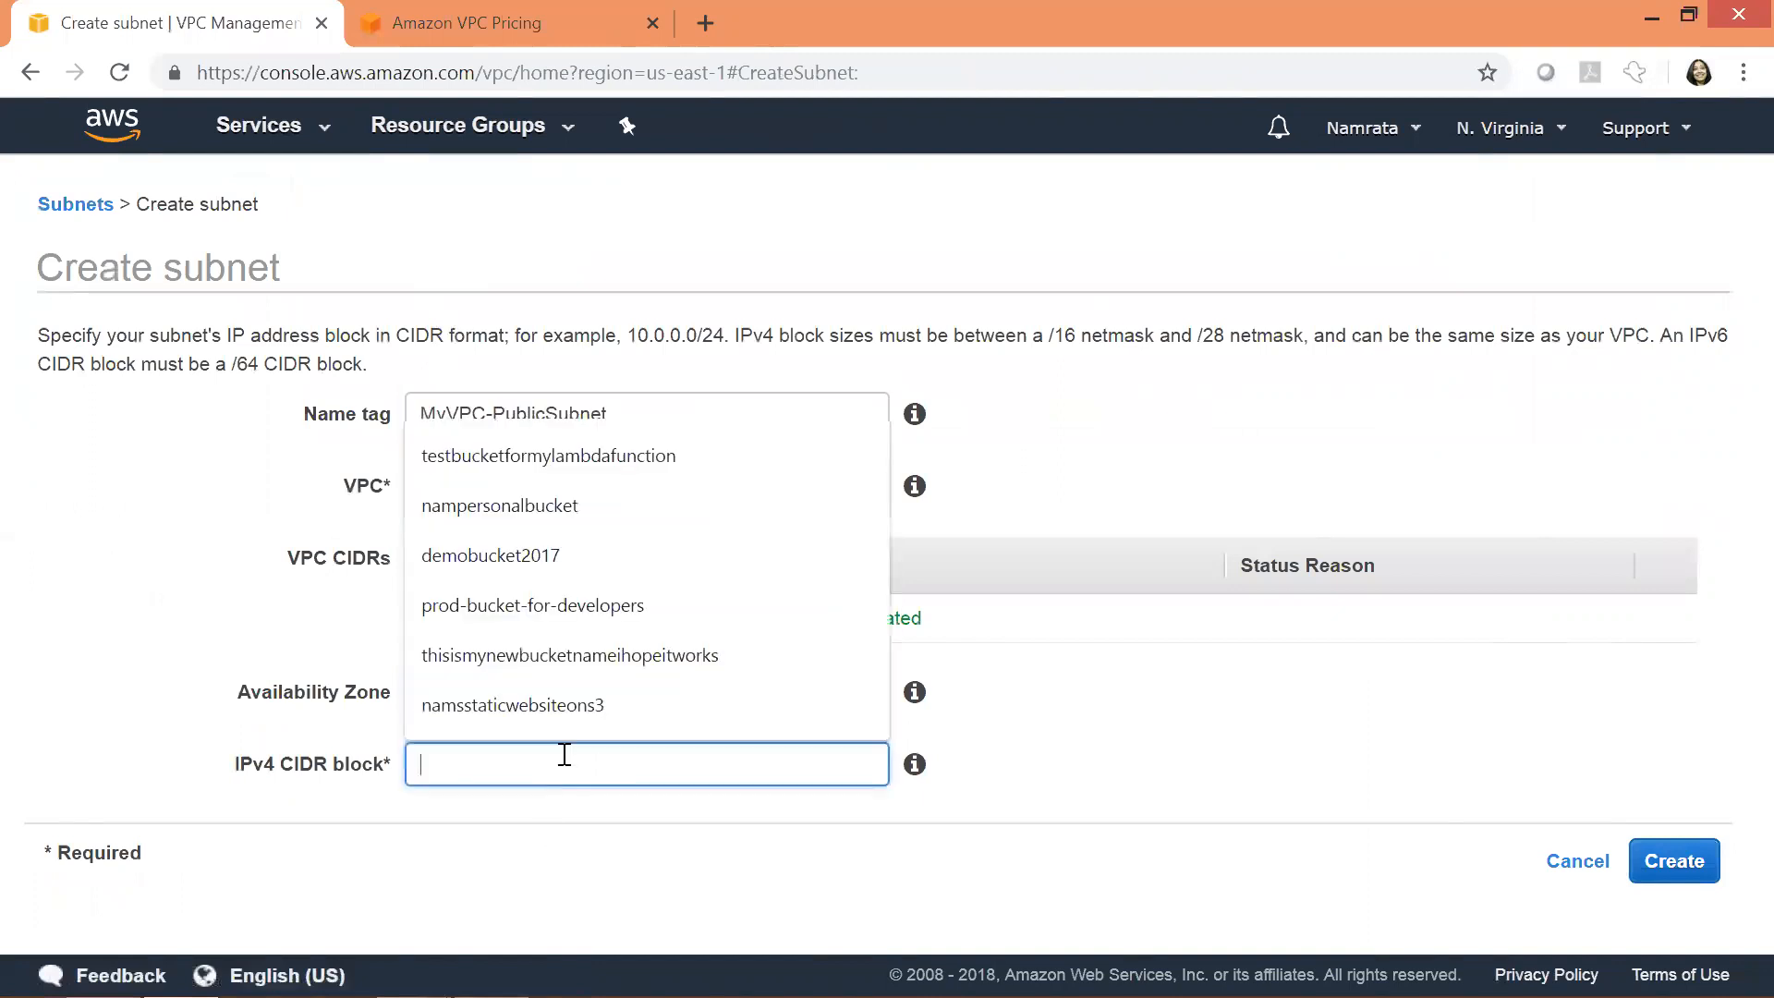
{"action": "type", "text": "10.0."}
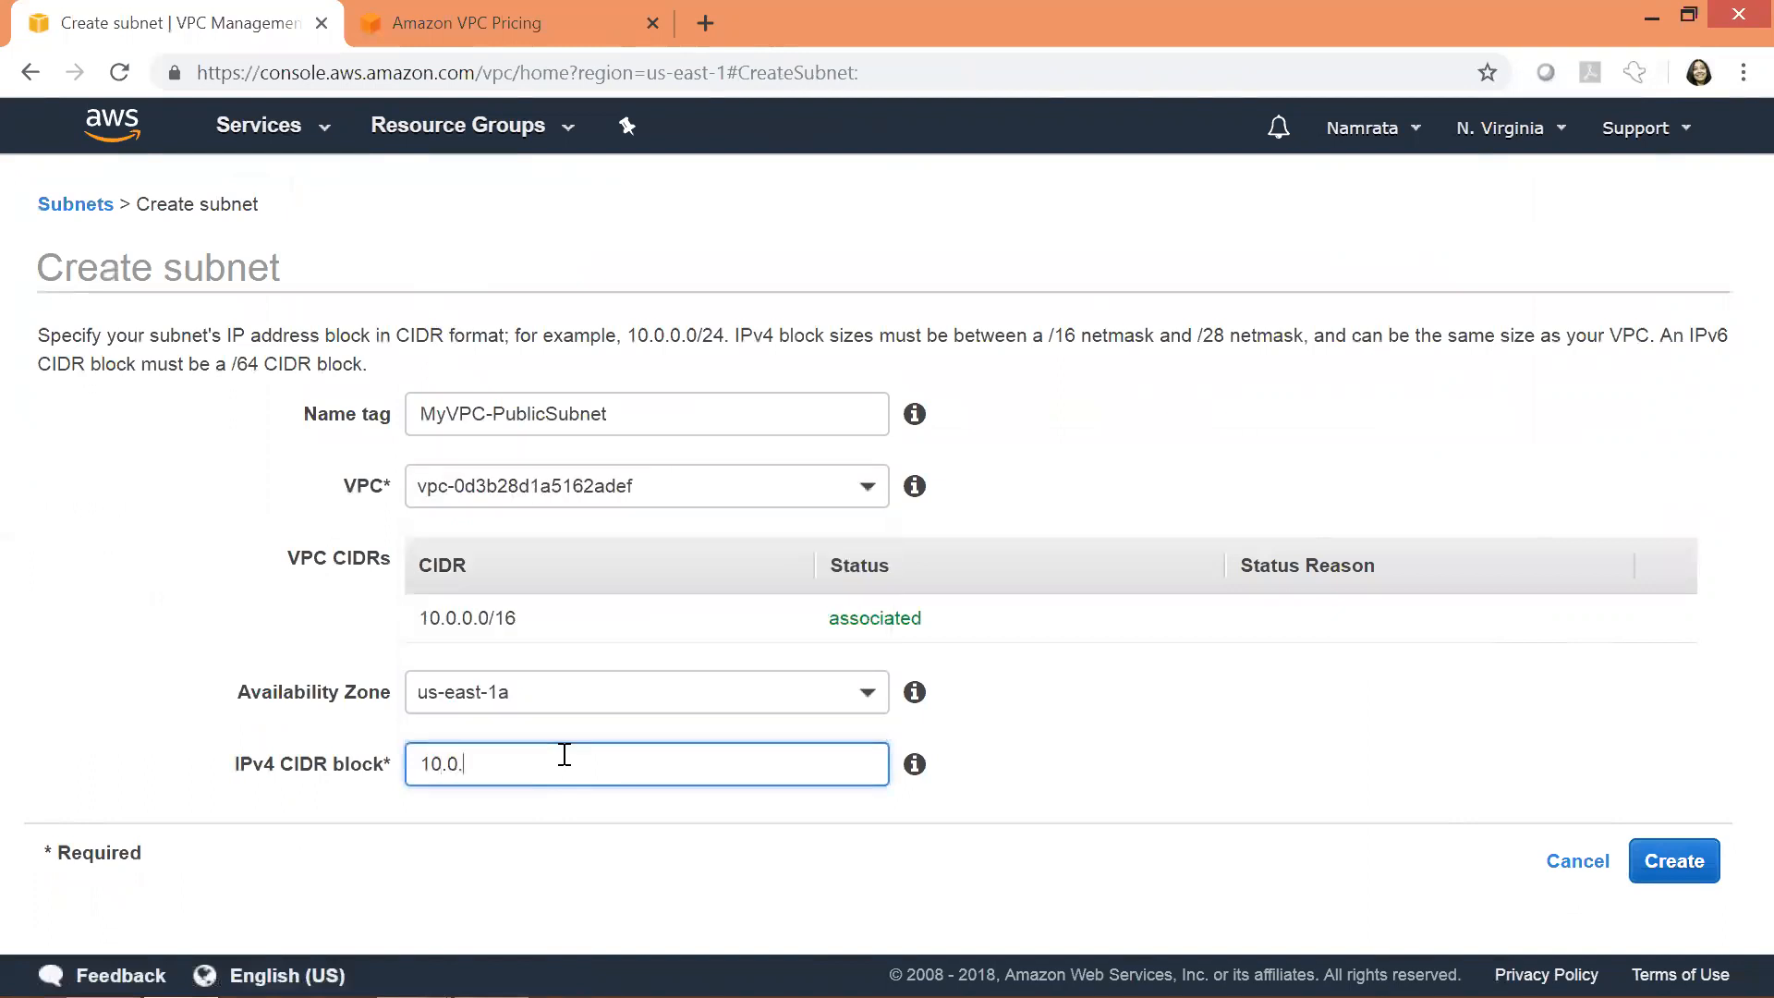
{"action": "type", "text": "0.0/16"}
{"action": "left_click", "coordinate": [1676, 858]}
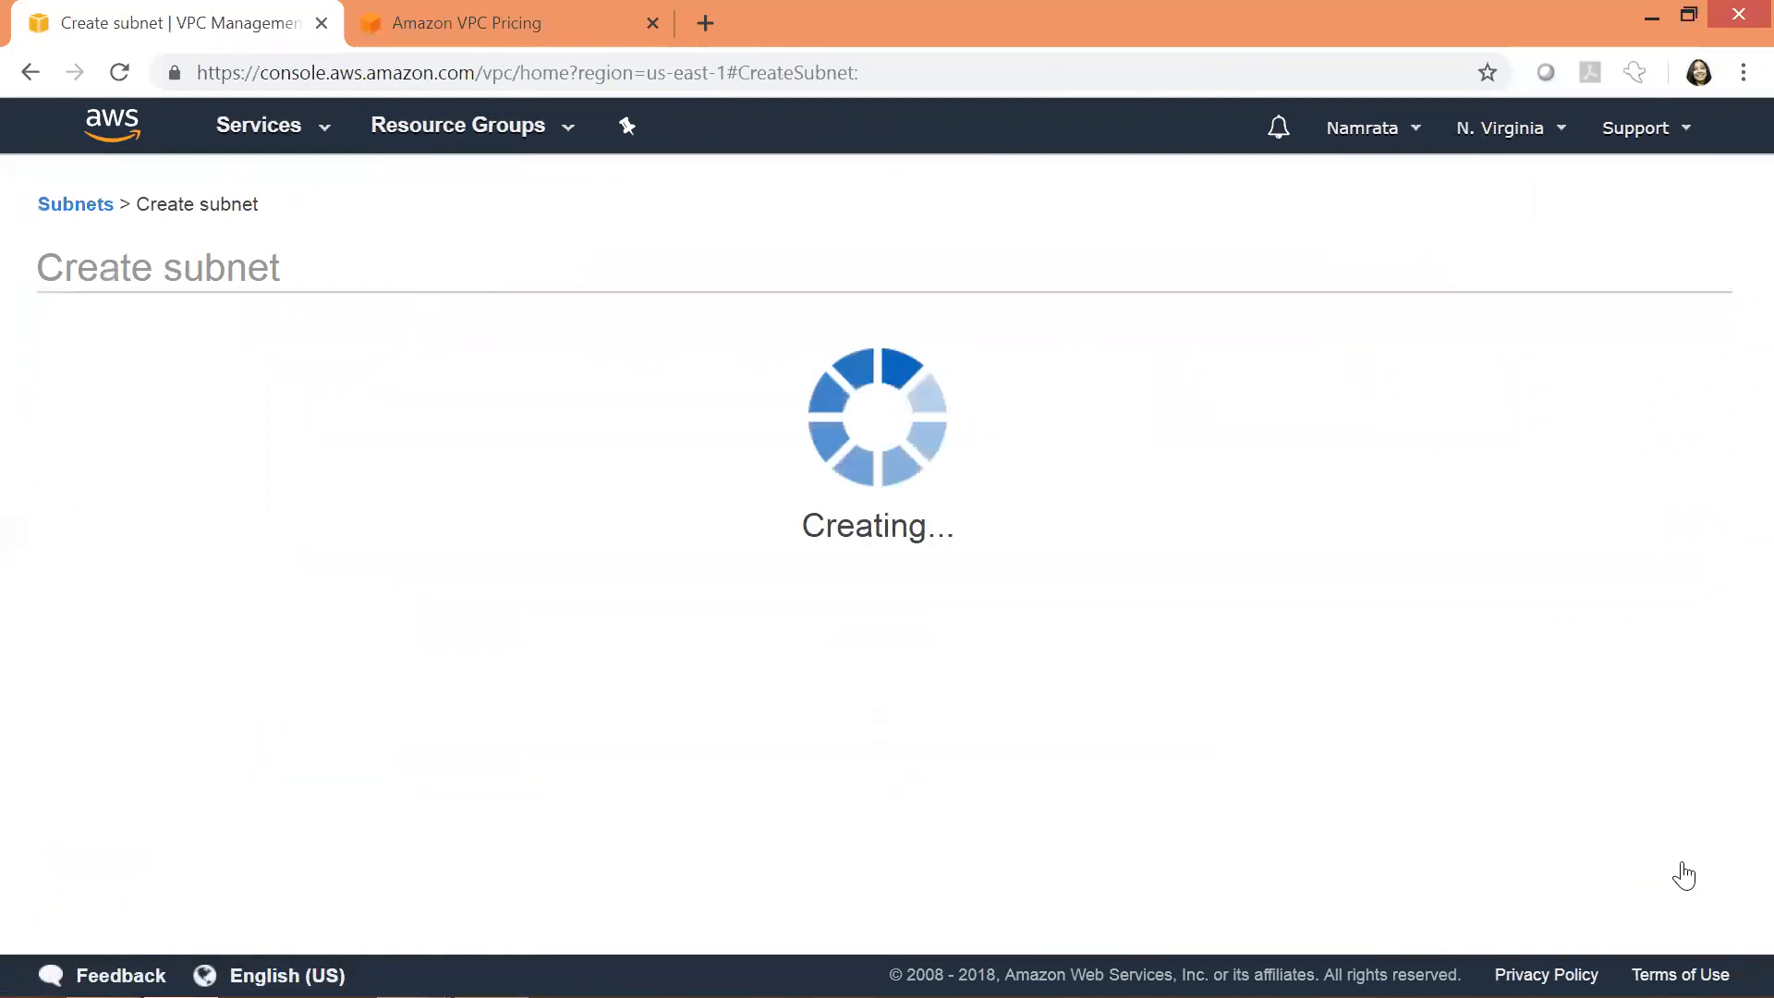
{"action": "left_click", "coordinate": [682, 414]}
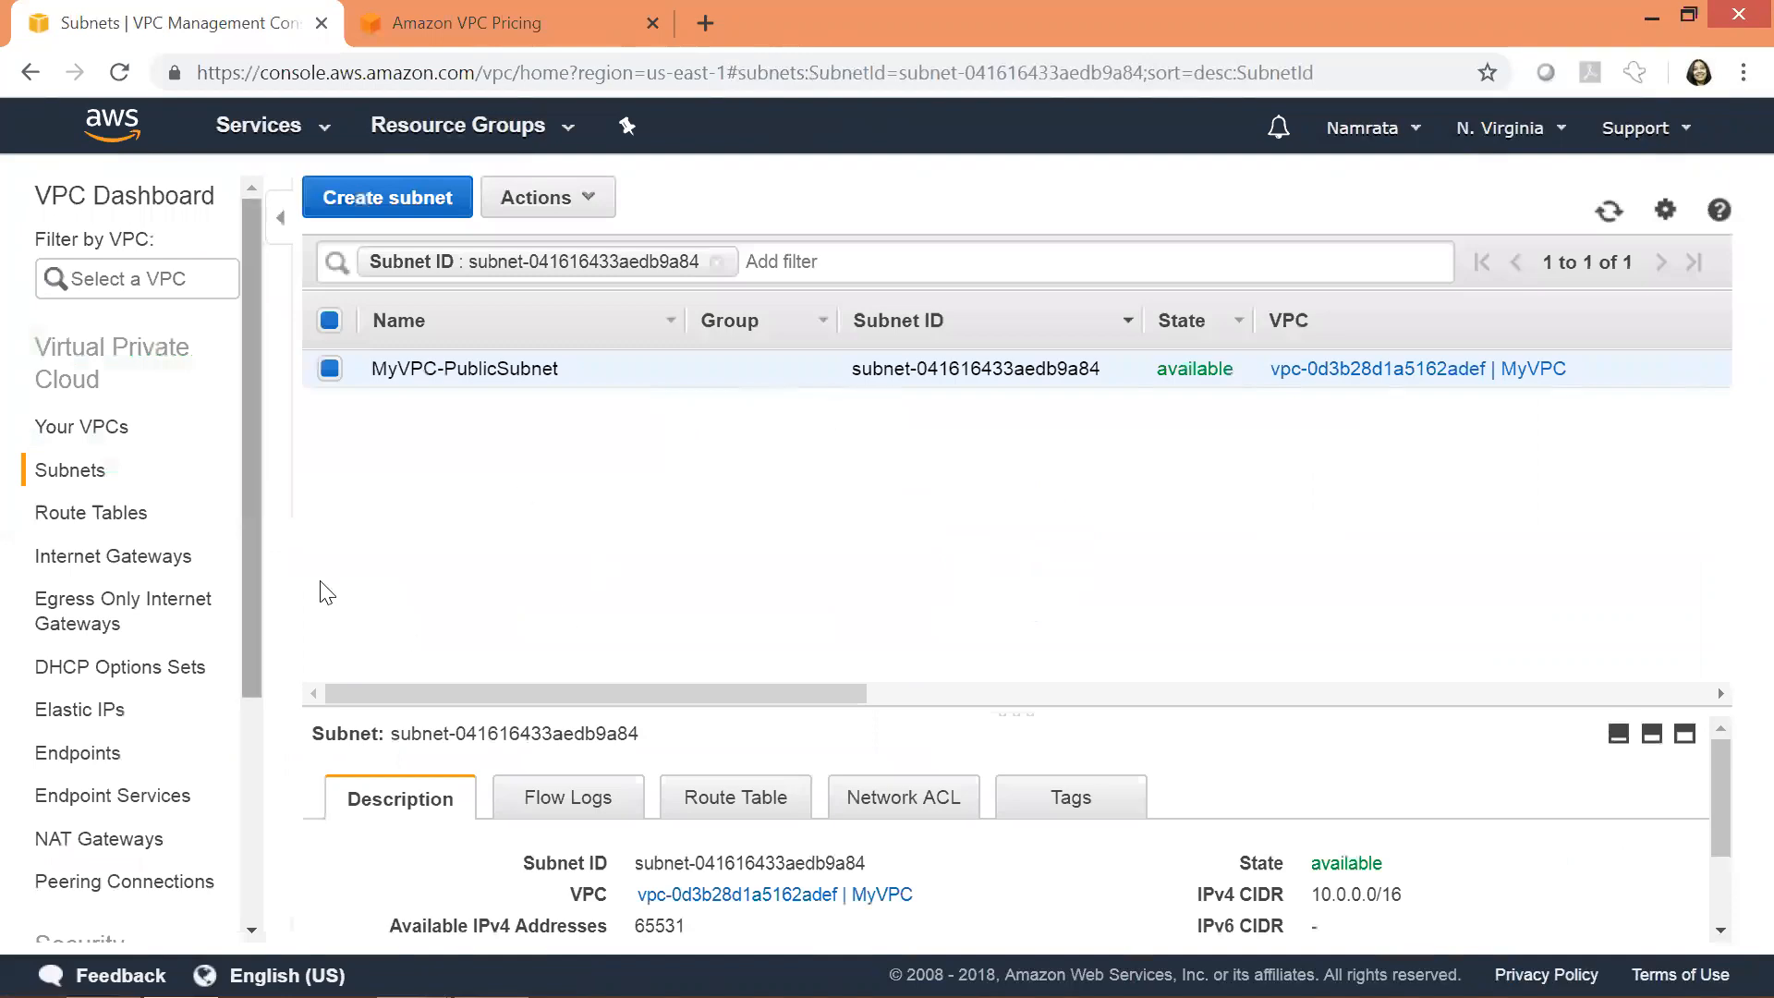
- Start another subnet named MyVPC - Private Subnet and assign it to the MyVPC network
{"action": "left_click", "coordinate": [424, 201]}
{"action": "left_click", "coordinate": [441, 412]}
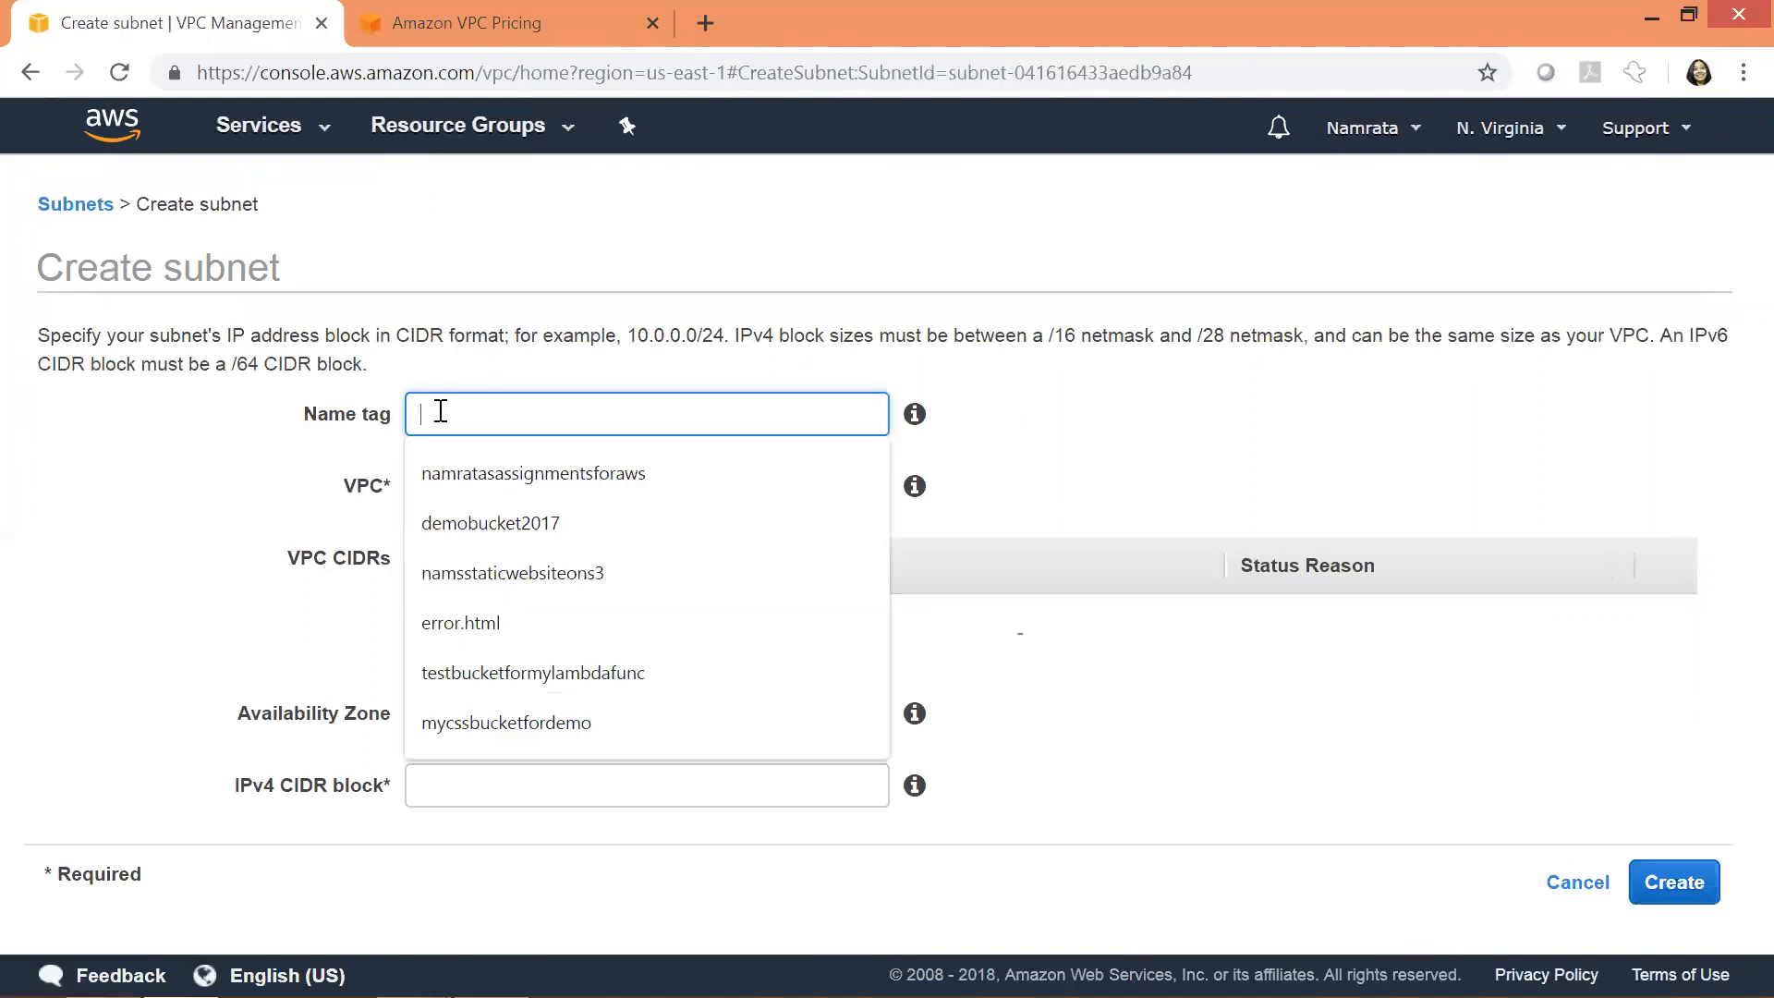
{"action": "type", "text": "My"}
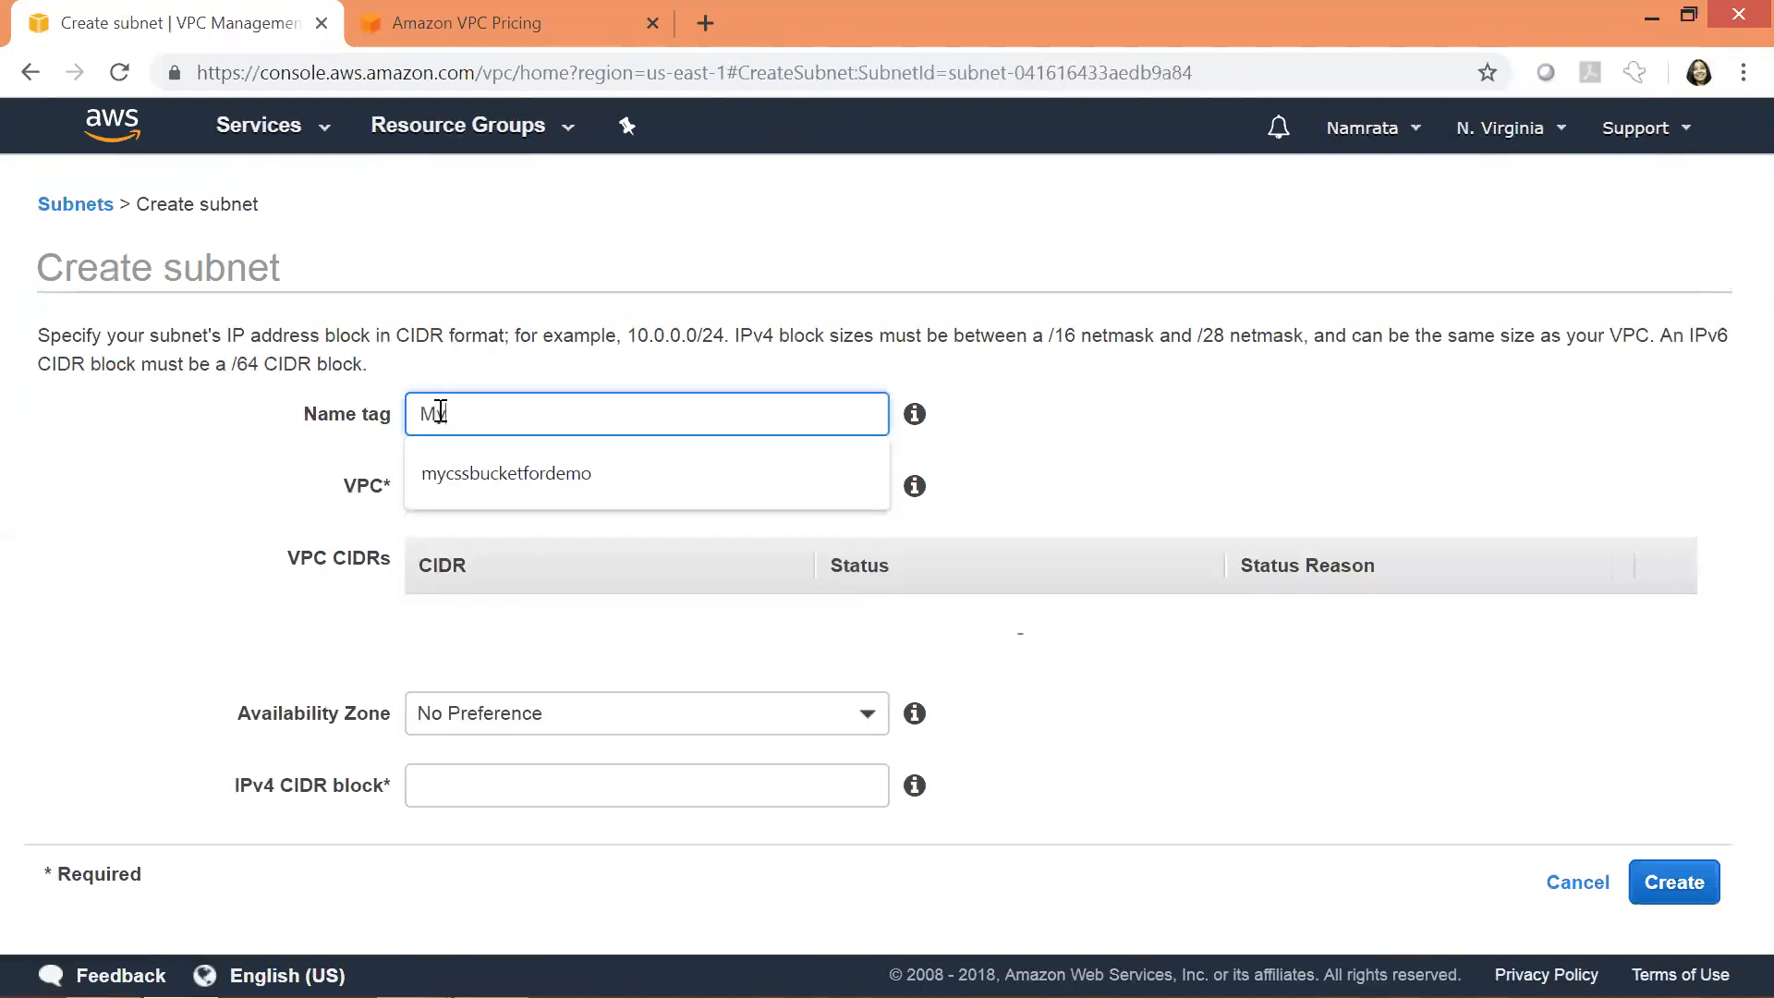
{"action": "type", "text": "VPC - Private Sub"}
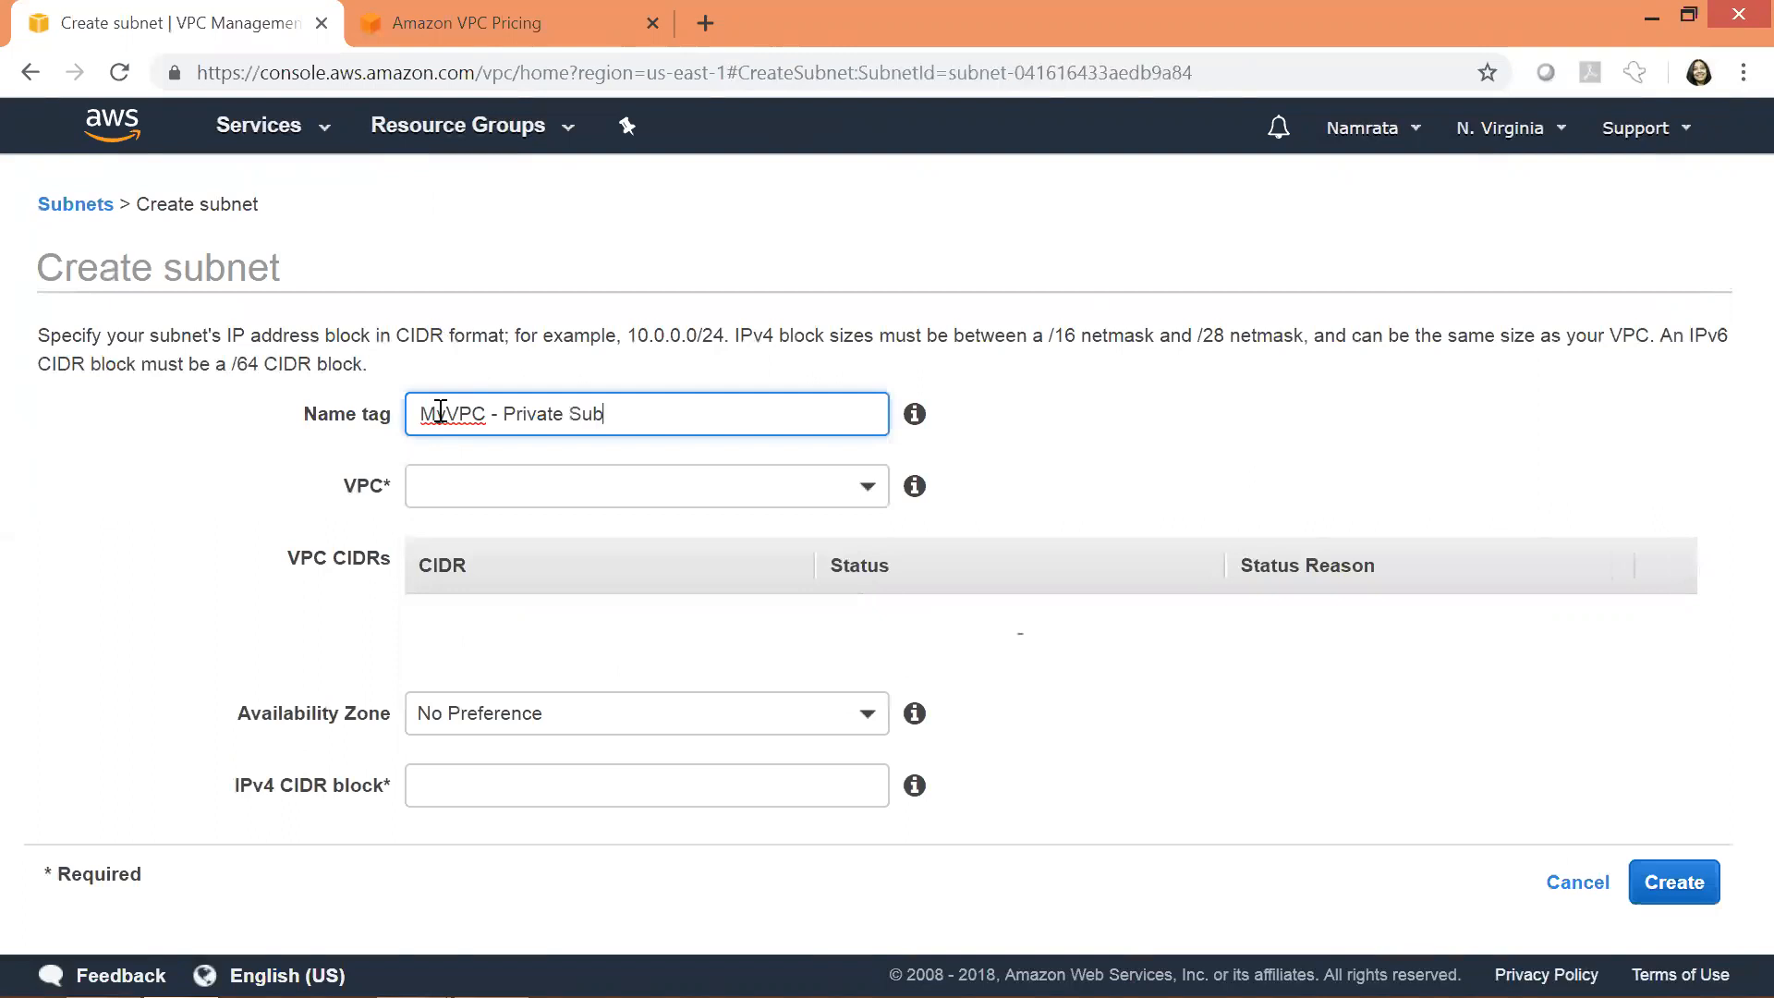
{"action": "type", "text": "net"}
{"action": "key", "text": "Tab"}
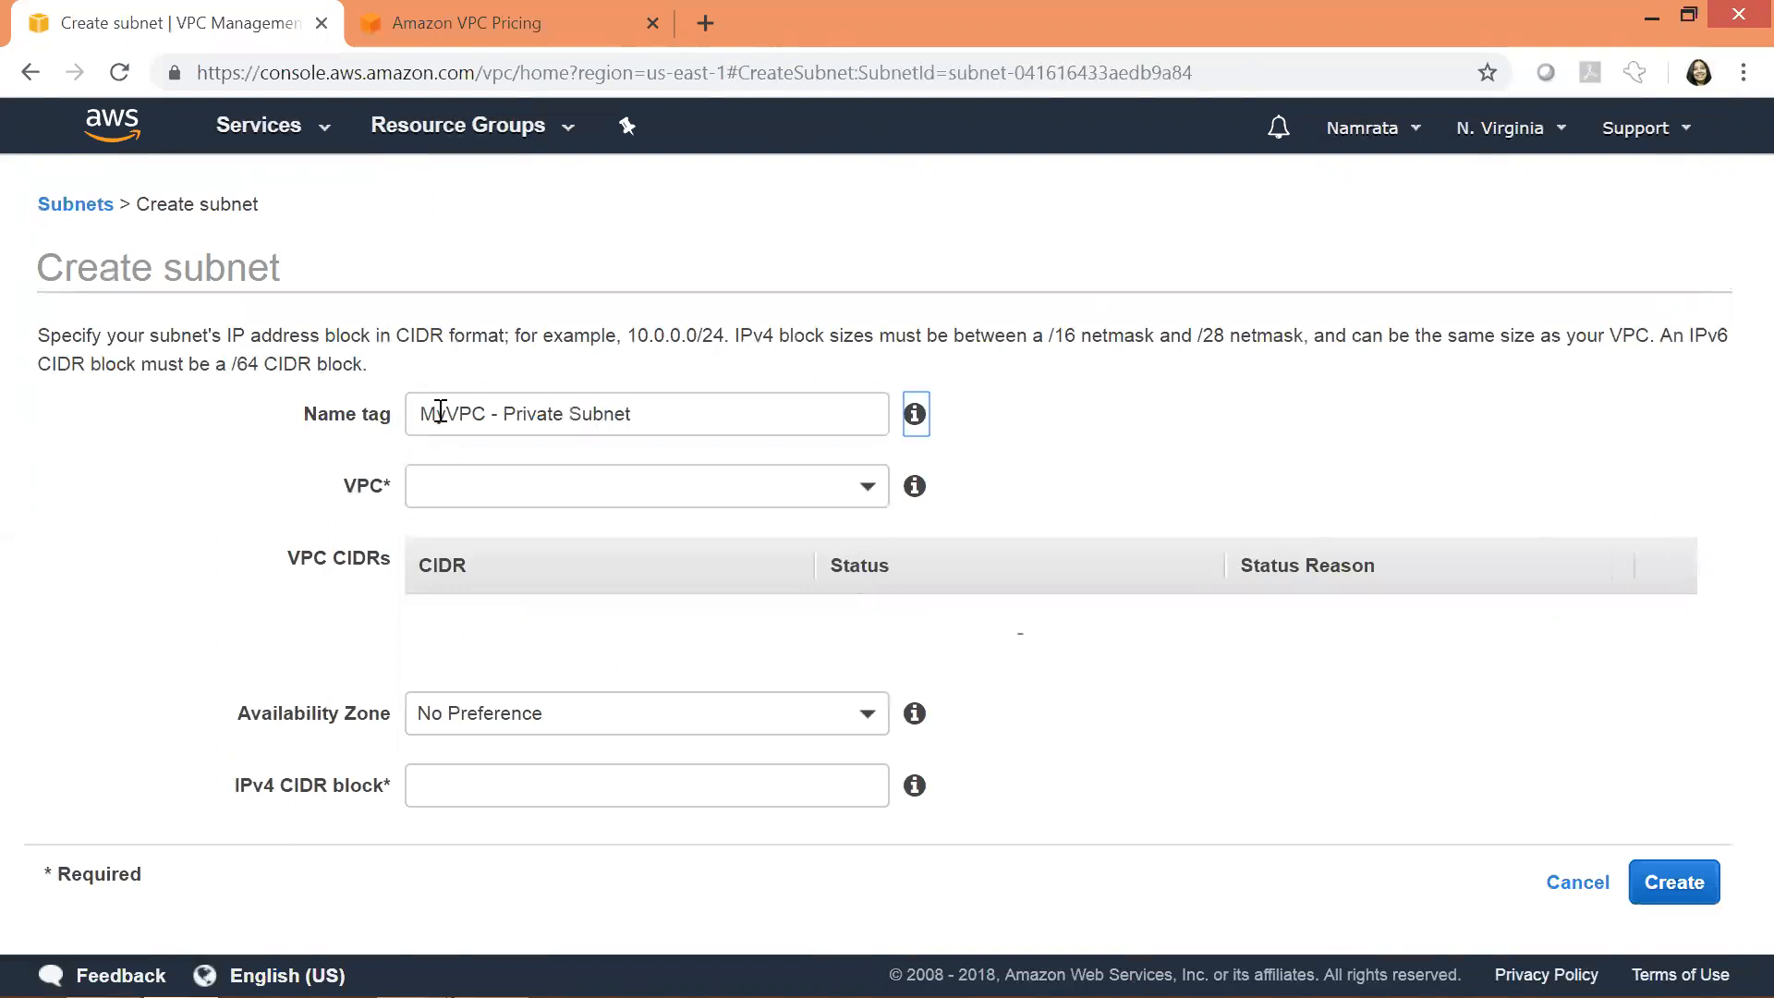
{"action": "left_click", "coordinate": [868, 494]}
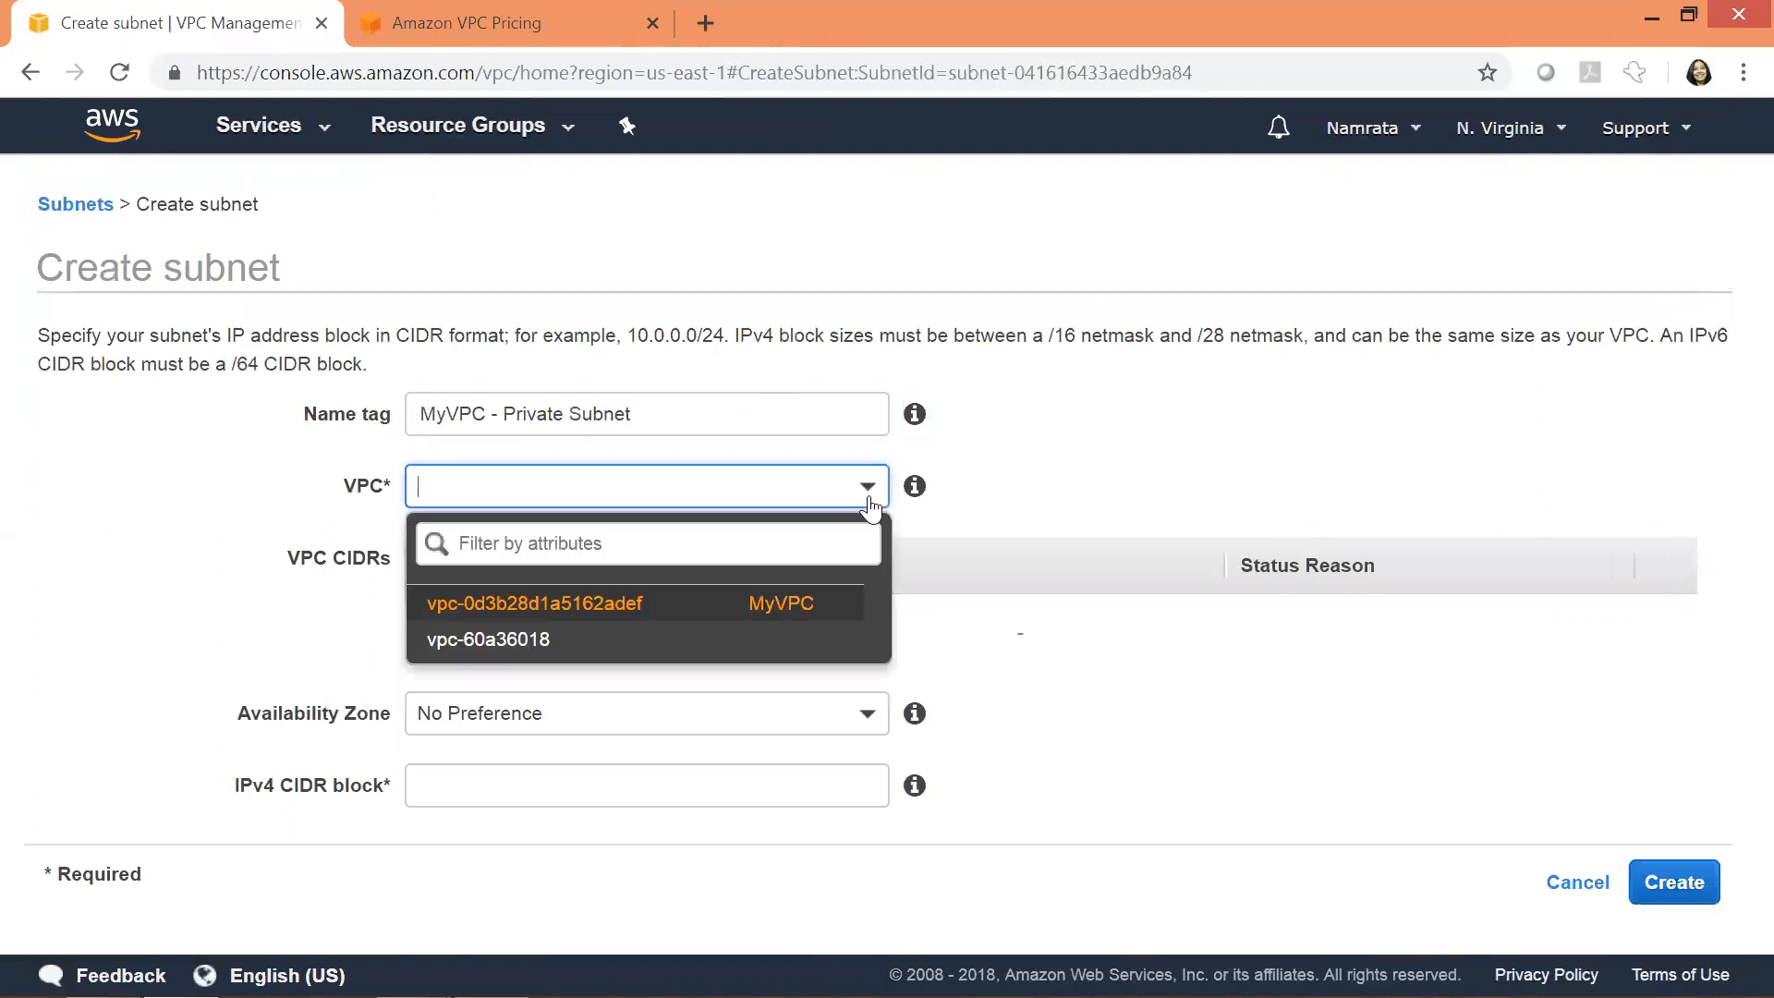
{"action": "left_click", "coordinate": [826, 608]}
- Try to create the private subnet in availability zone us-east-1b with the IPv4 CIDR block 10.0.1.0/16
{"action": "left_click", "coordinate": [793, 691]}
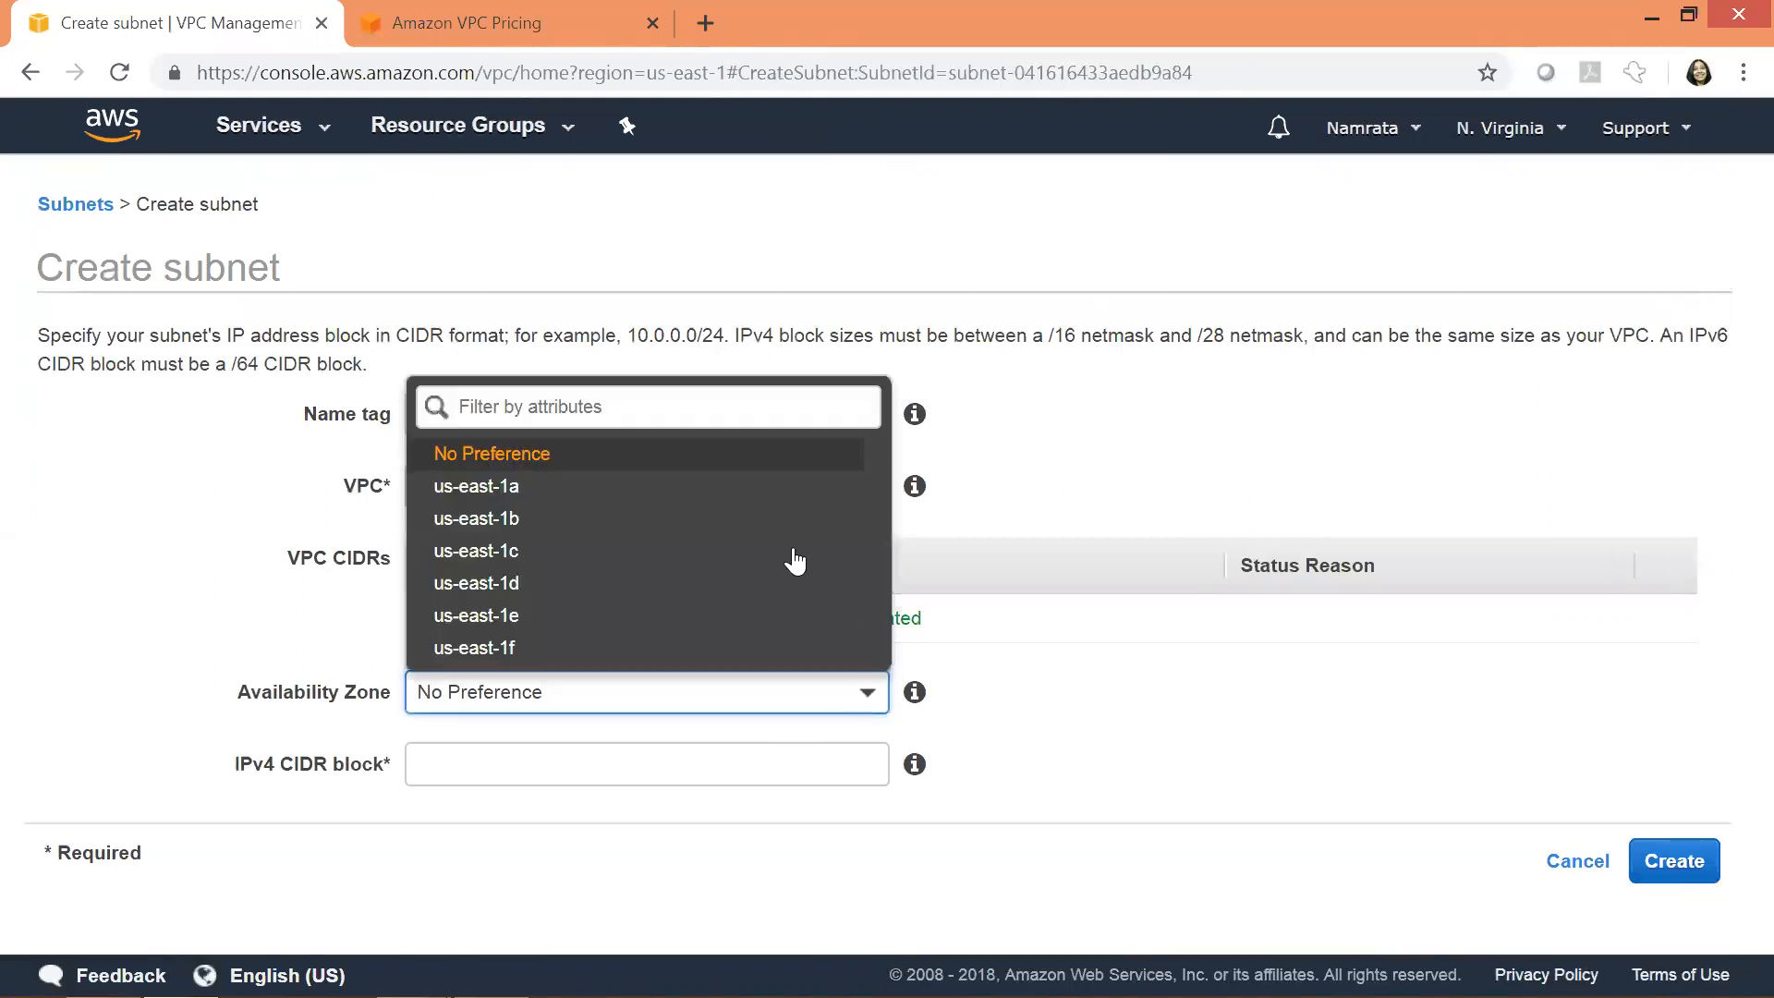
{"action": "left_click", "coordinate": [724, 517]}
{"action": "left_click", "coordinate": [653, 766]}
{"action": "type", "text": "10.0.1."}
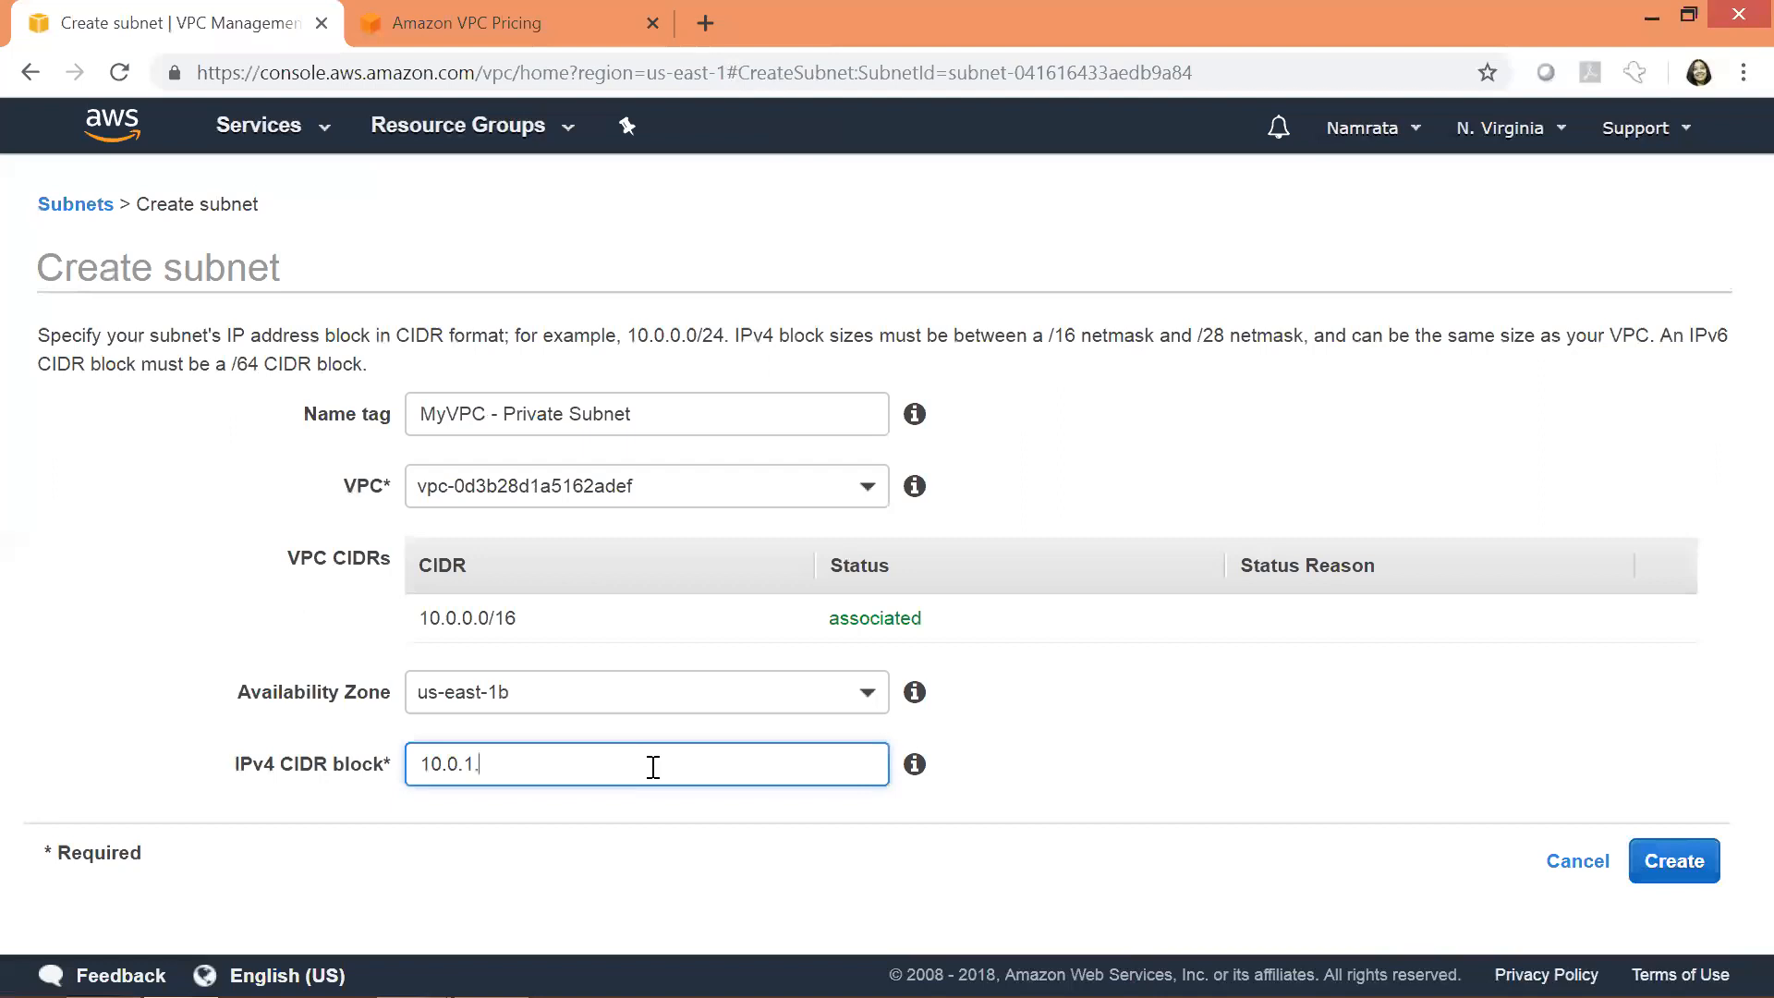
{"action": "type", "text": "0/16"}
{"action": "left_click", "coordinate": [1674, 861]}
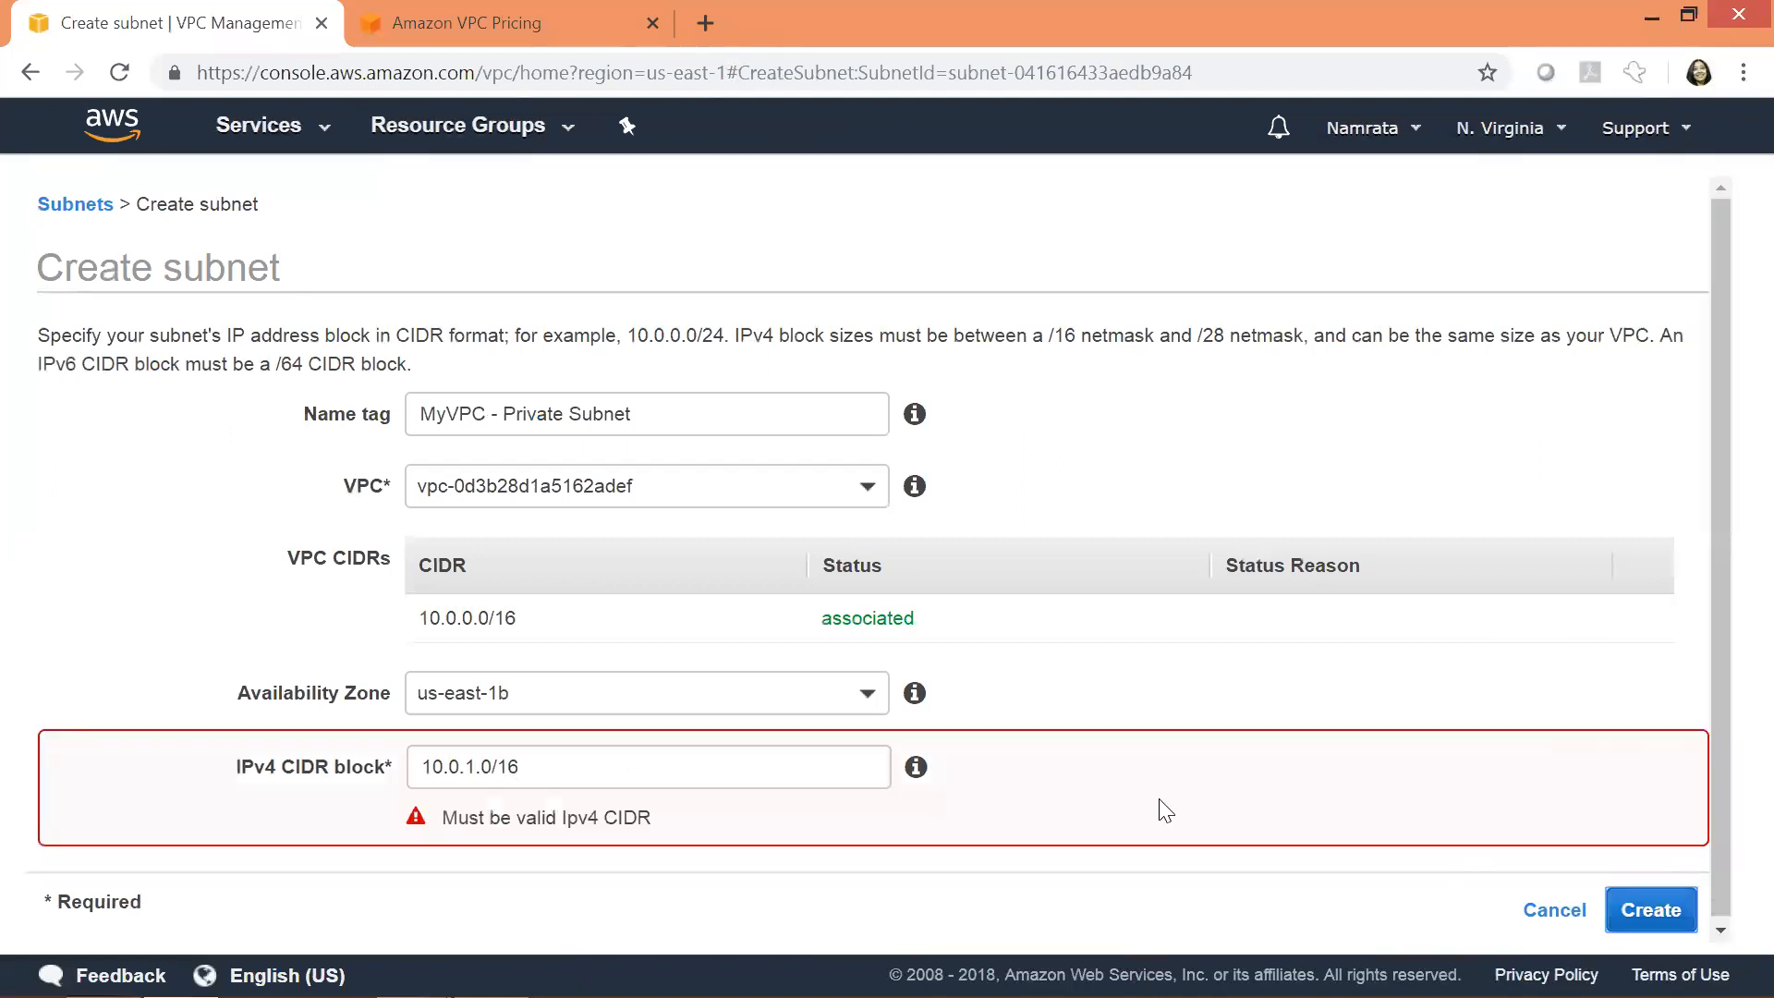
- Try to create the private subnet with its IPv4 CIDR block set to 10.0.1.0/24, and abandon the form
{"action": "left_click", "coordinate": [561, 773]}
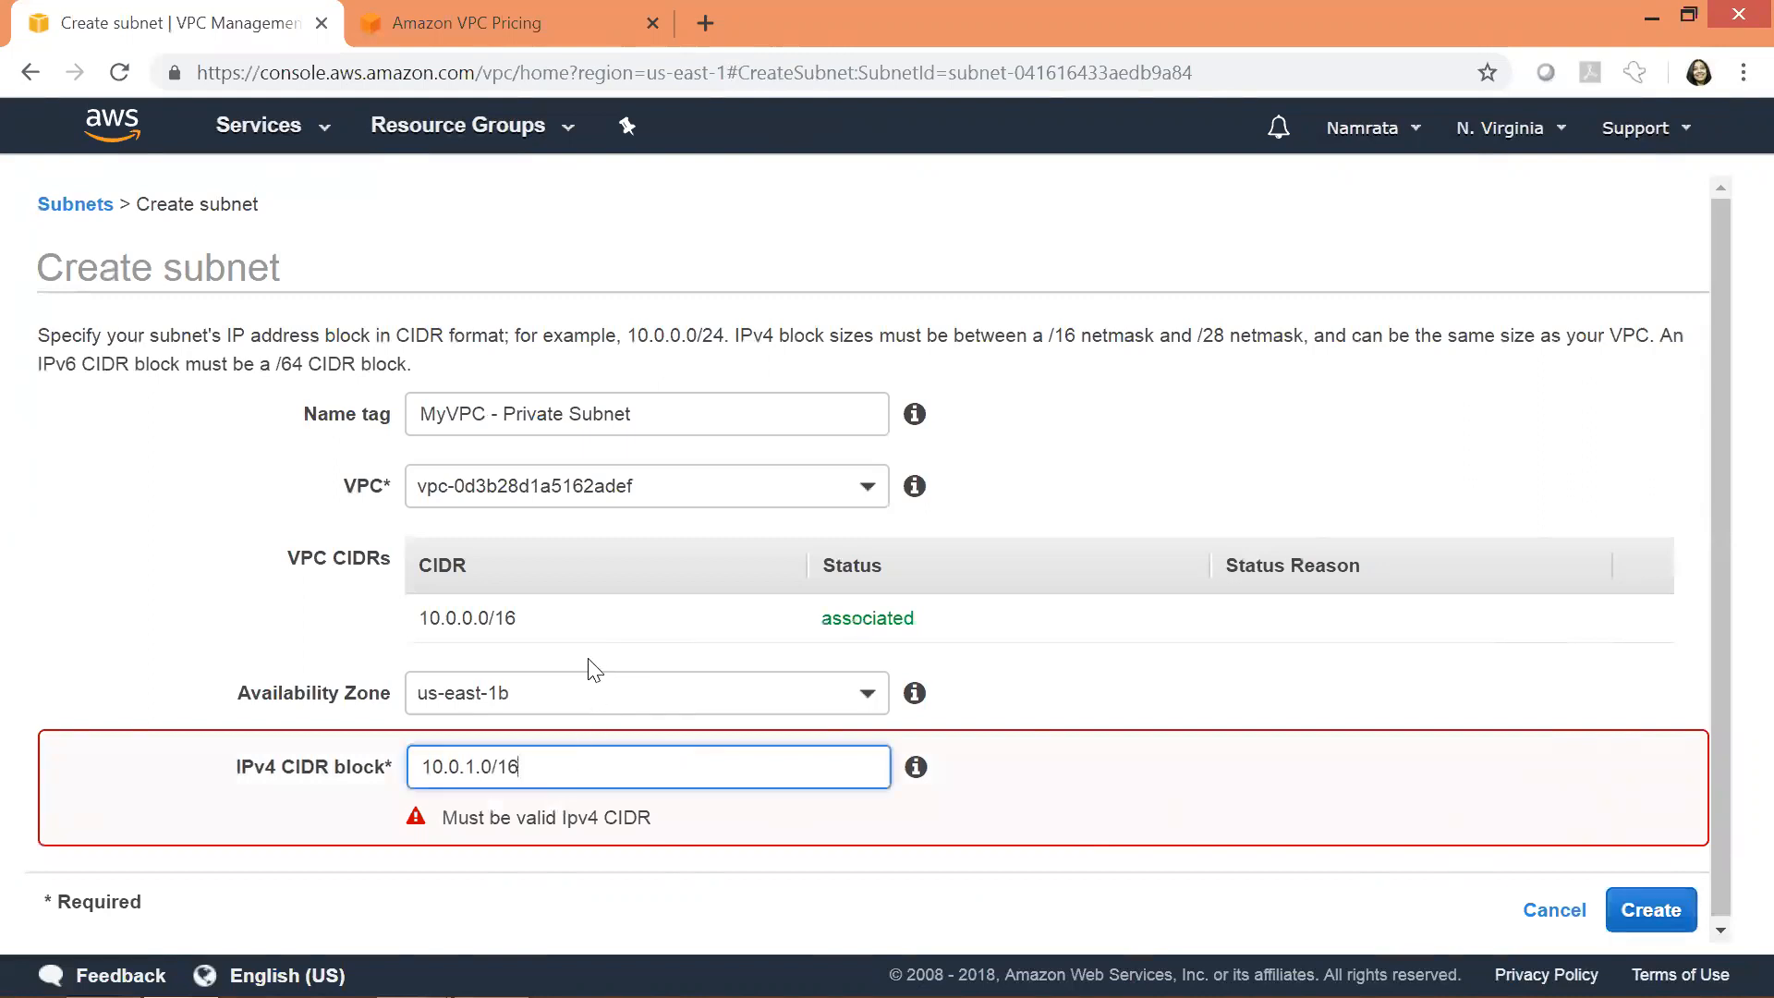
{"action": "key", "text": "BackSpace"}
{"action": "key", "text": "BackSpace"}
{"action": "type", "text": "24"}
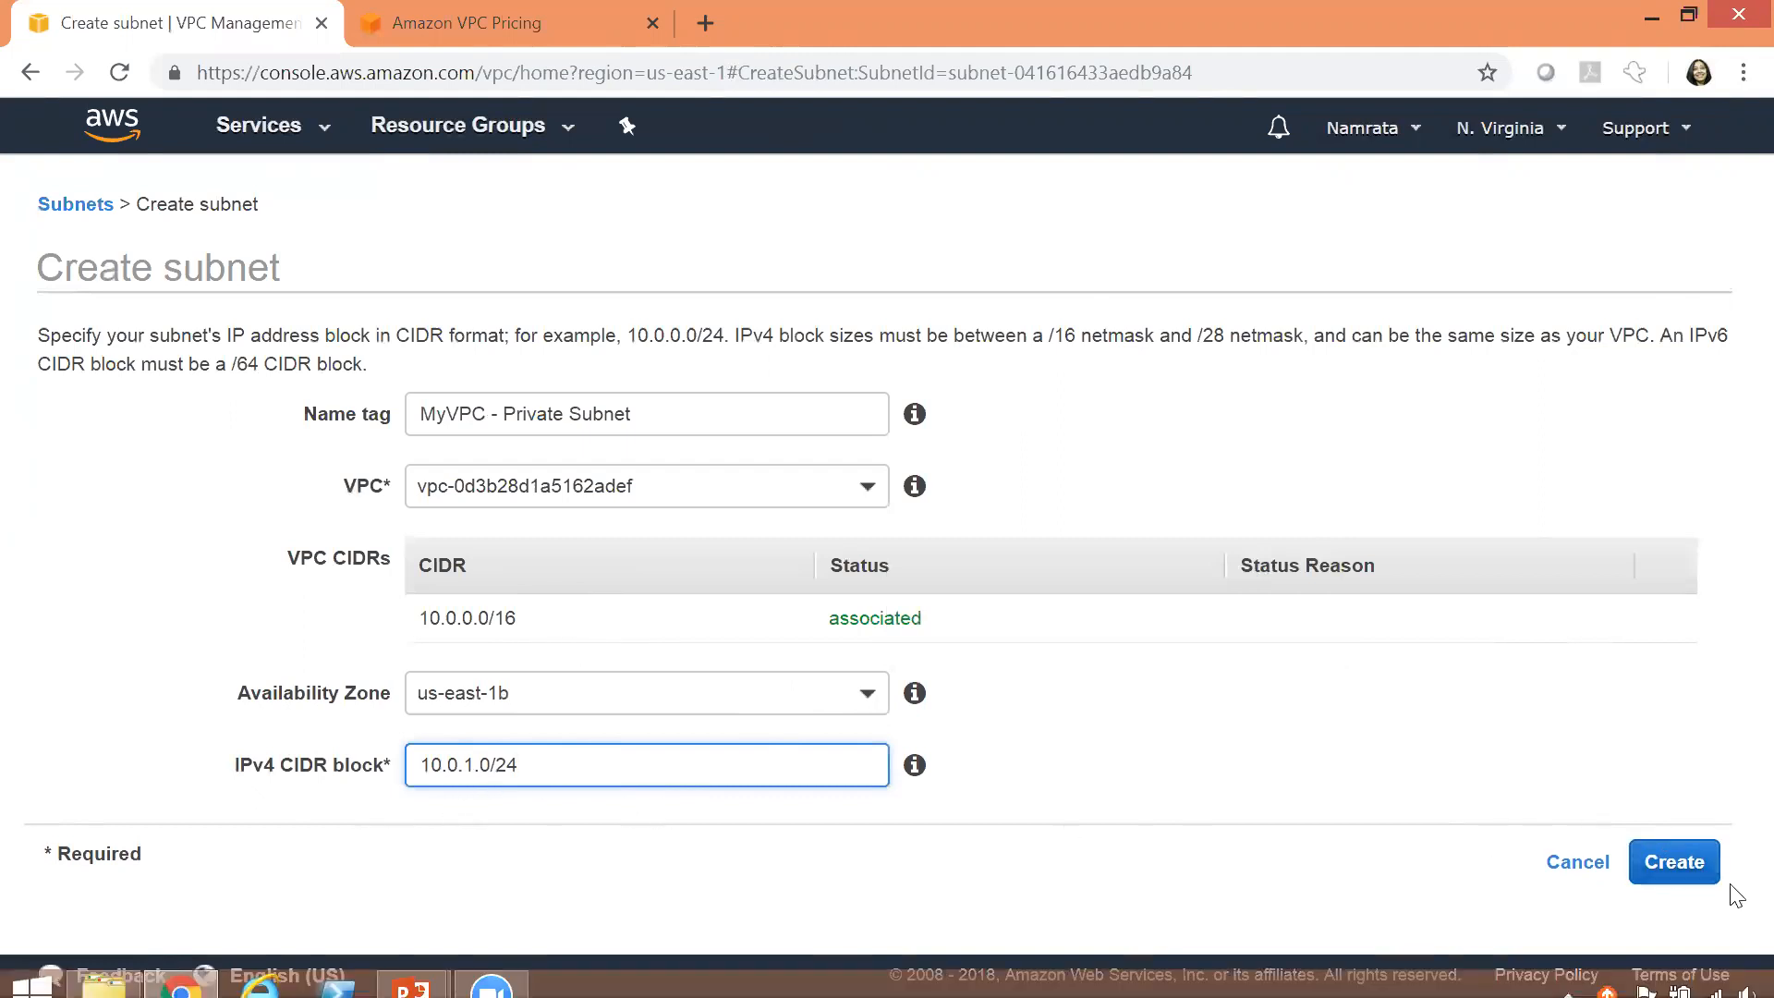
{"action": "left_click", "coordinate": [1681, 867]}
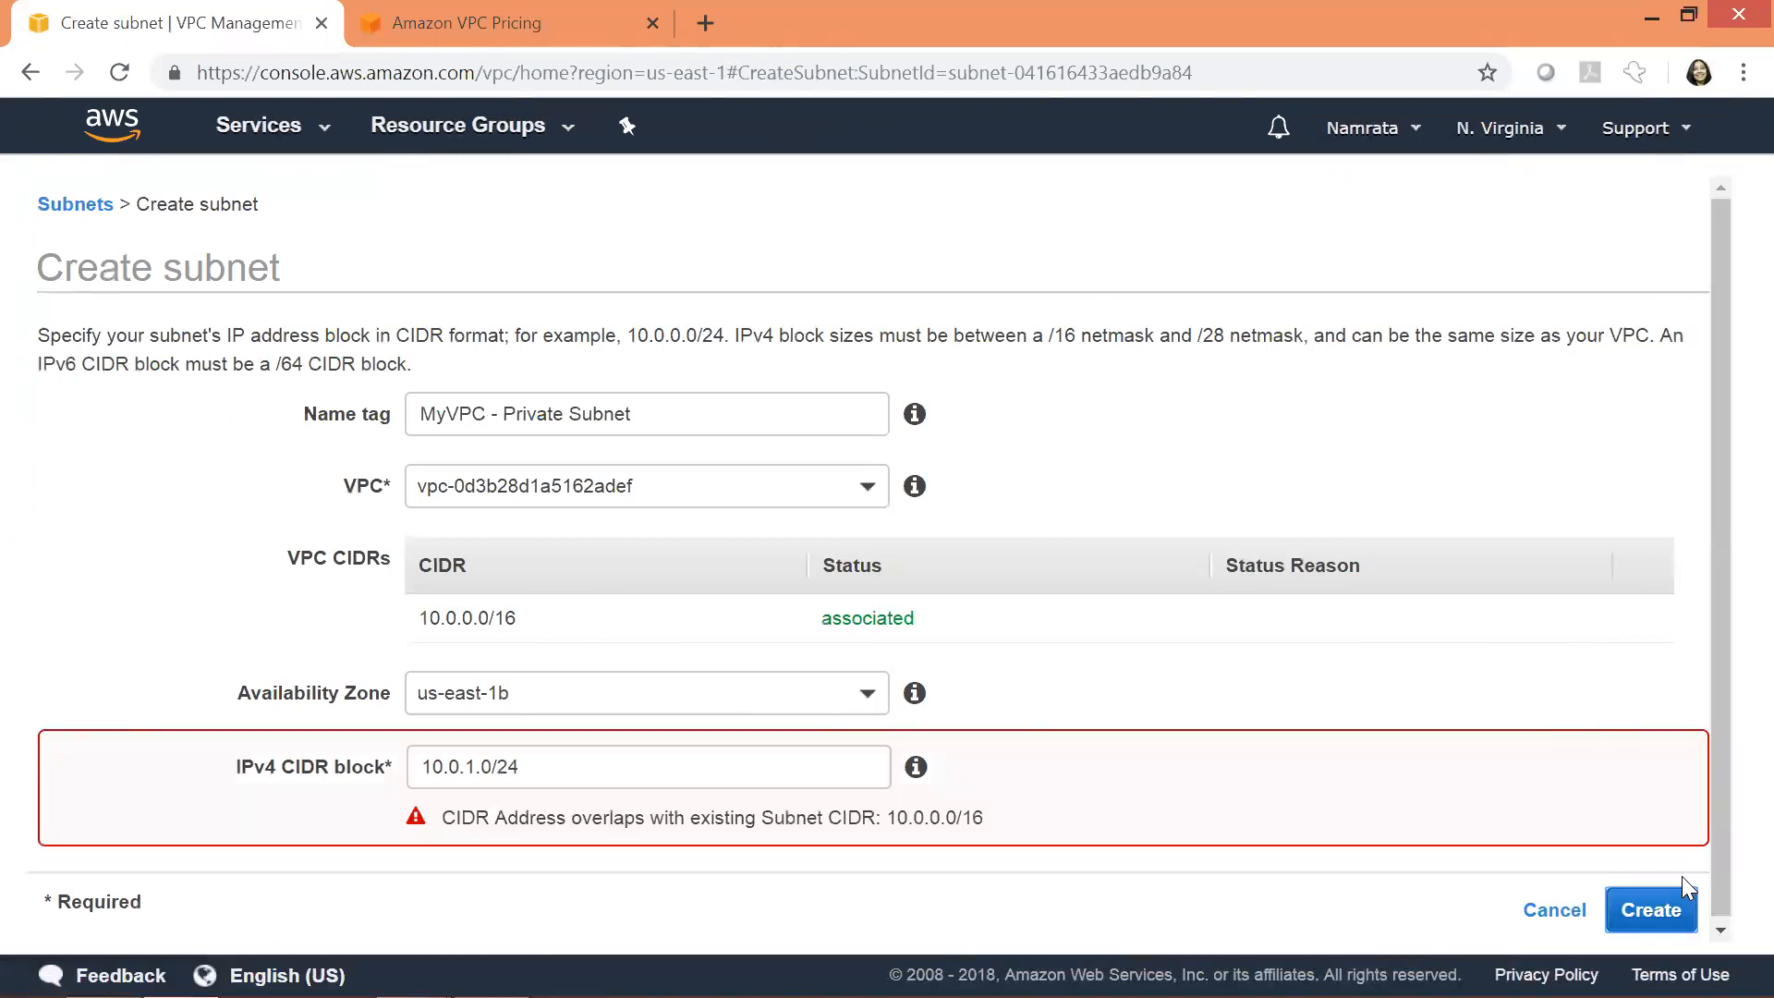
{"action": "left_click", "coordinate": [665, 756]}
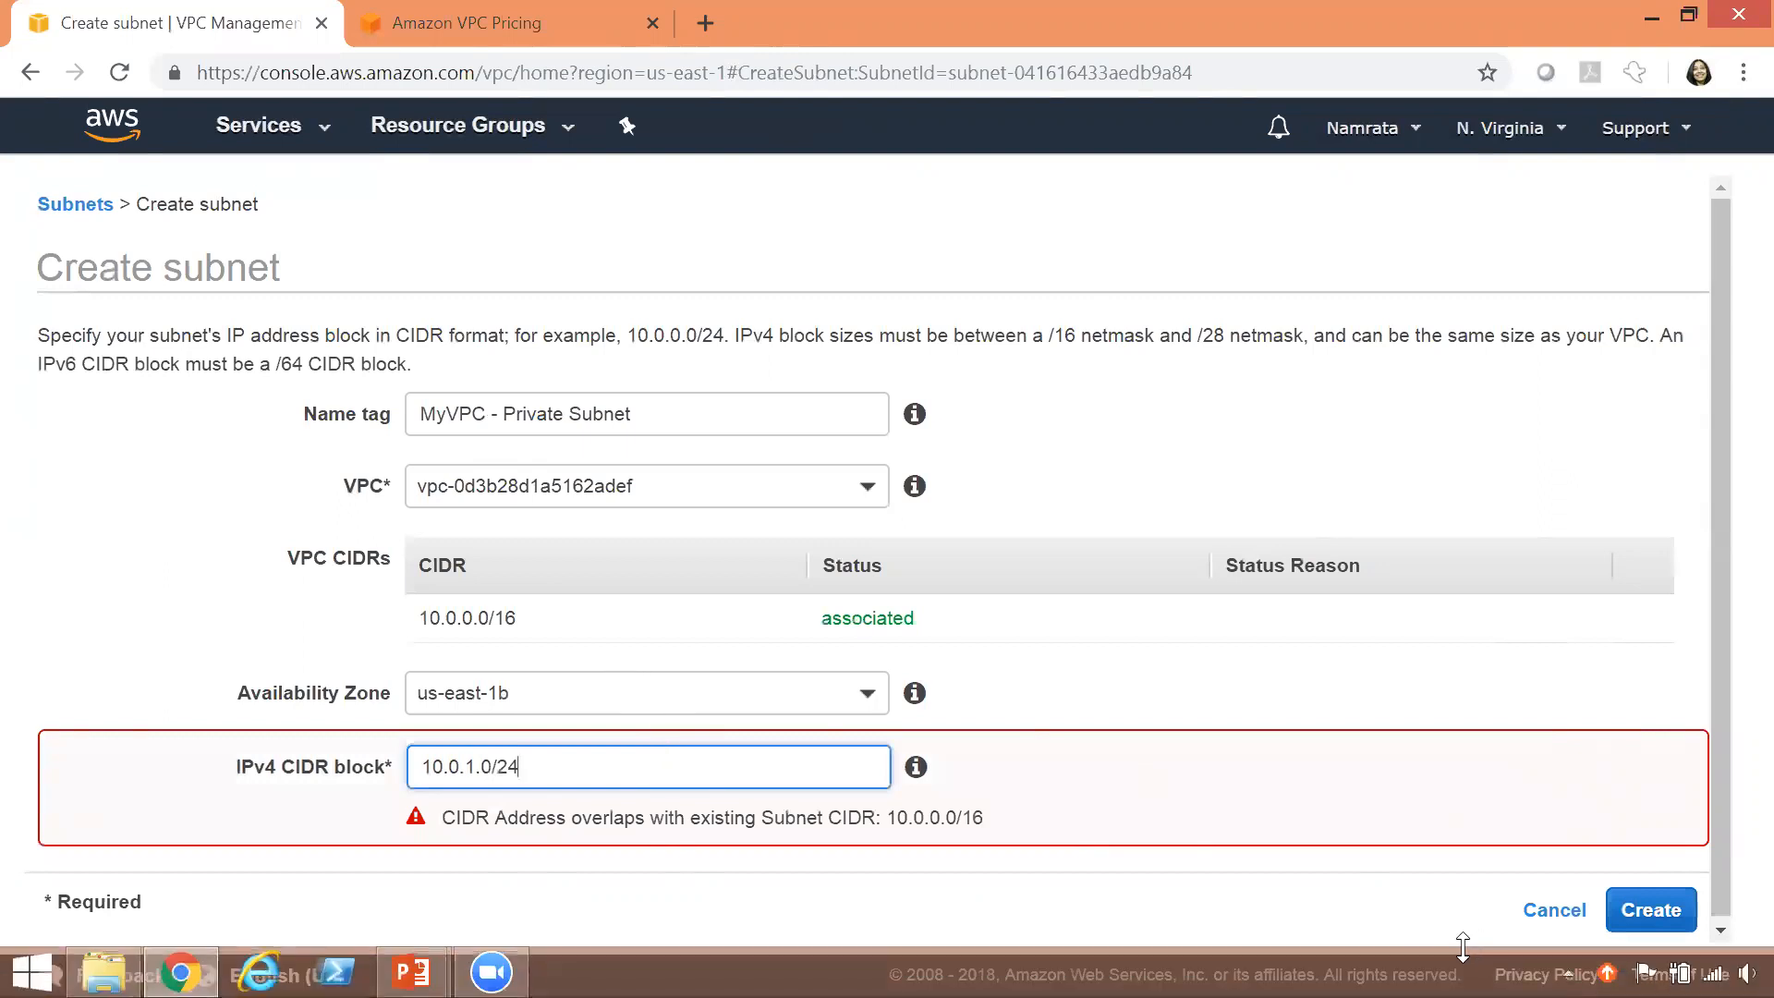
{"action": "left_click", "coordinate": [1554, 910]}
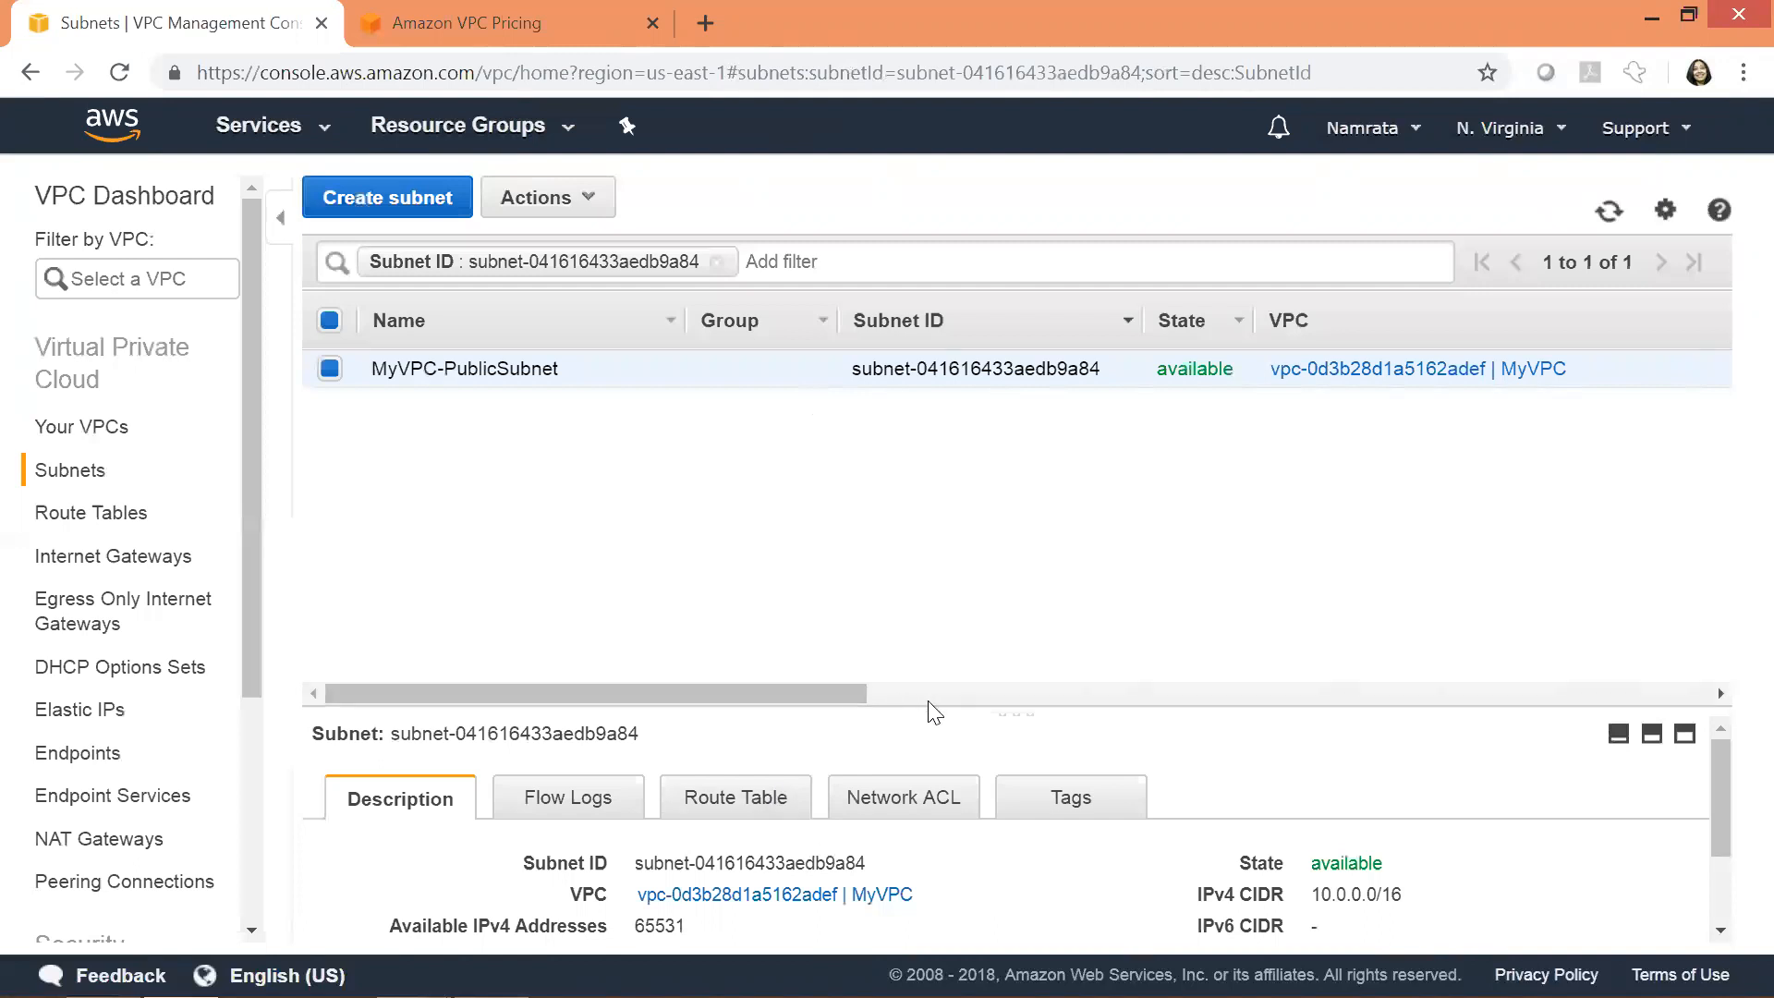
- Check the IPv4 CIDR of MyVPC-PublicSubnet in its details and delete that subnet
{"action": "left_click_drag", "start_coordinate": [926, 709], "coordinate": [945, 551]}
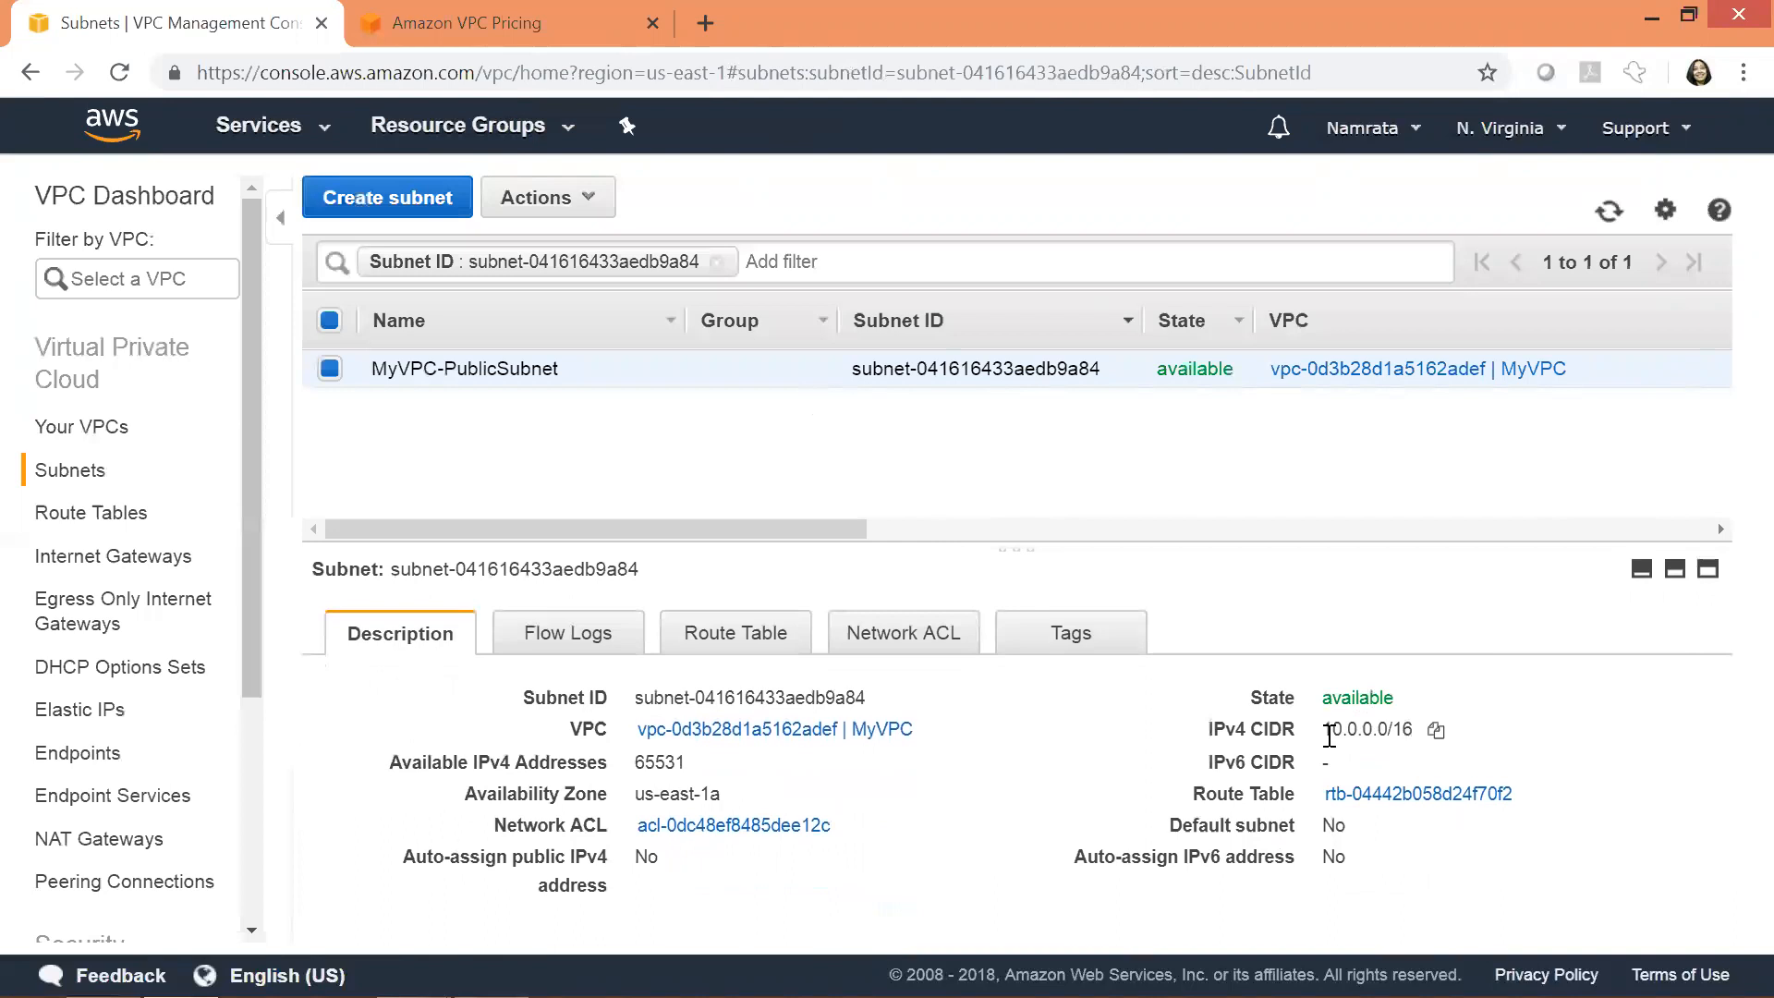
{"action": "left_click_drag", "start_coordinate": [1331, 730], "coordinate": [1436, 740]}
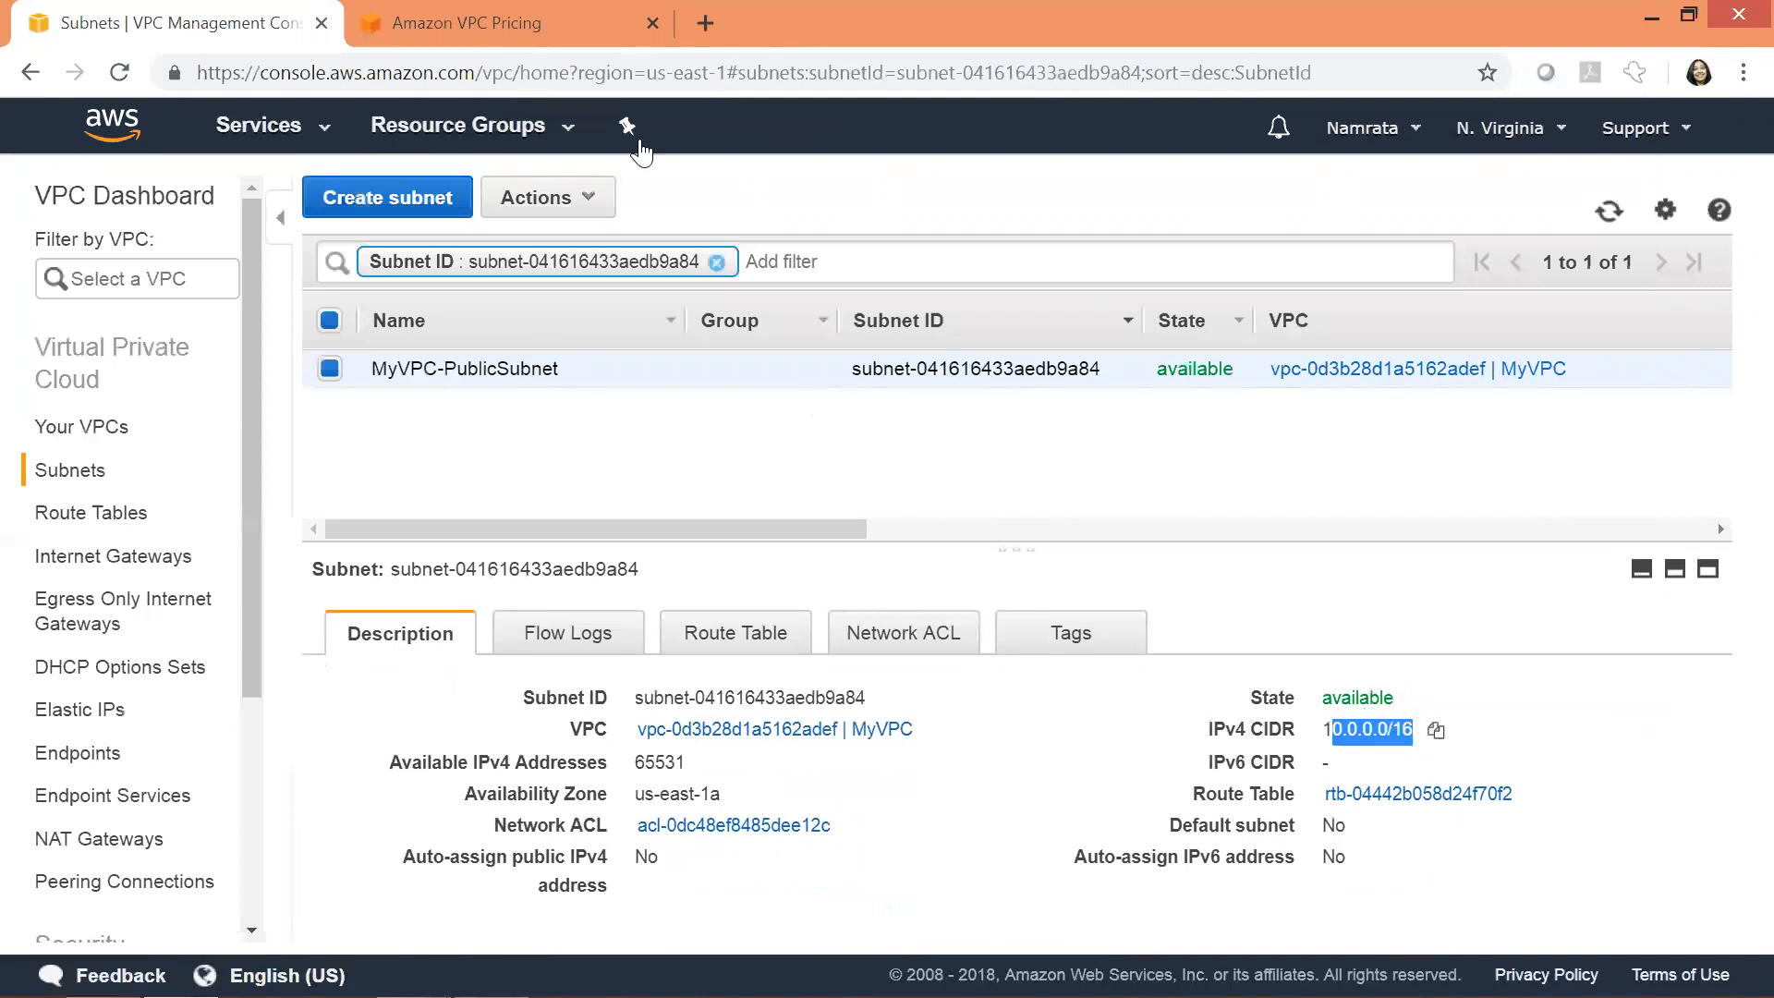
{"action": "left_click", "coordinate": [592, 196]}
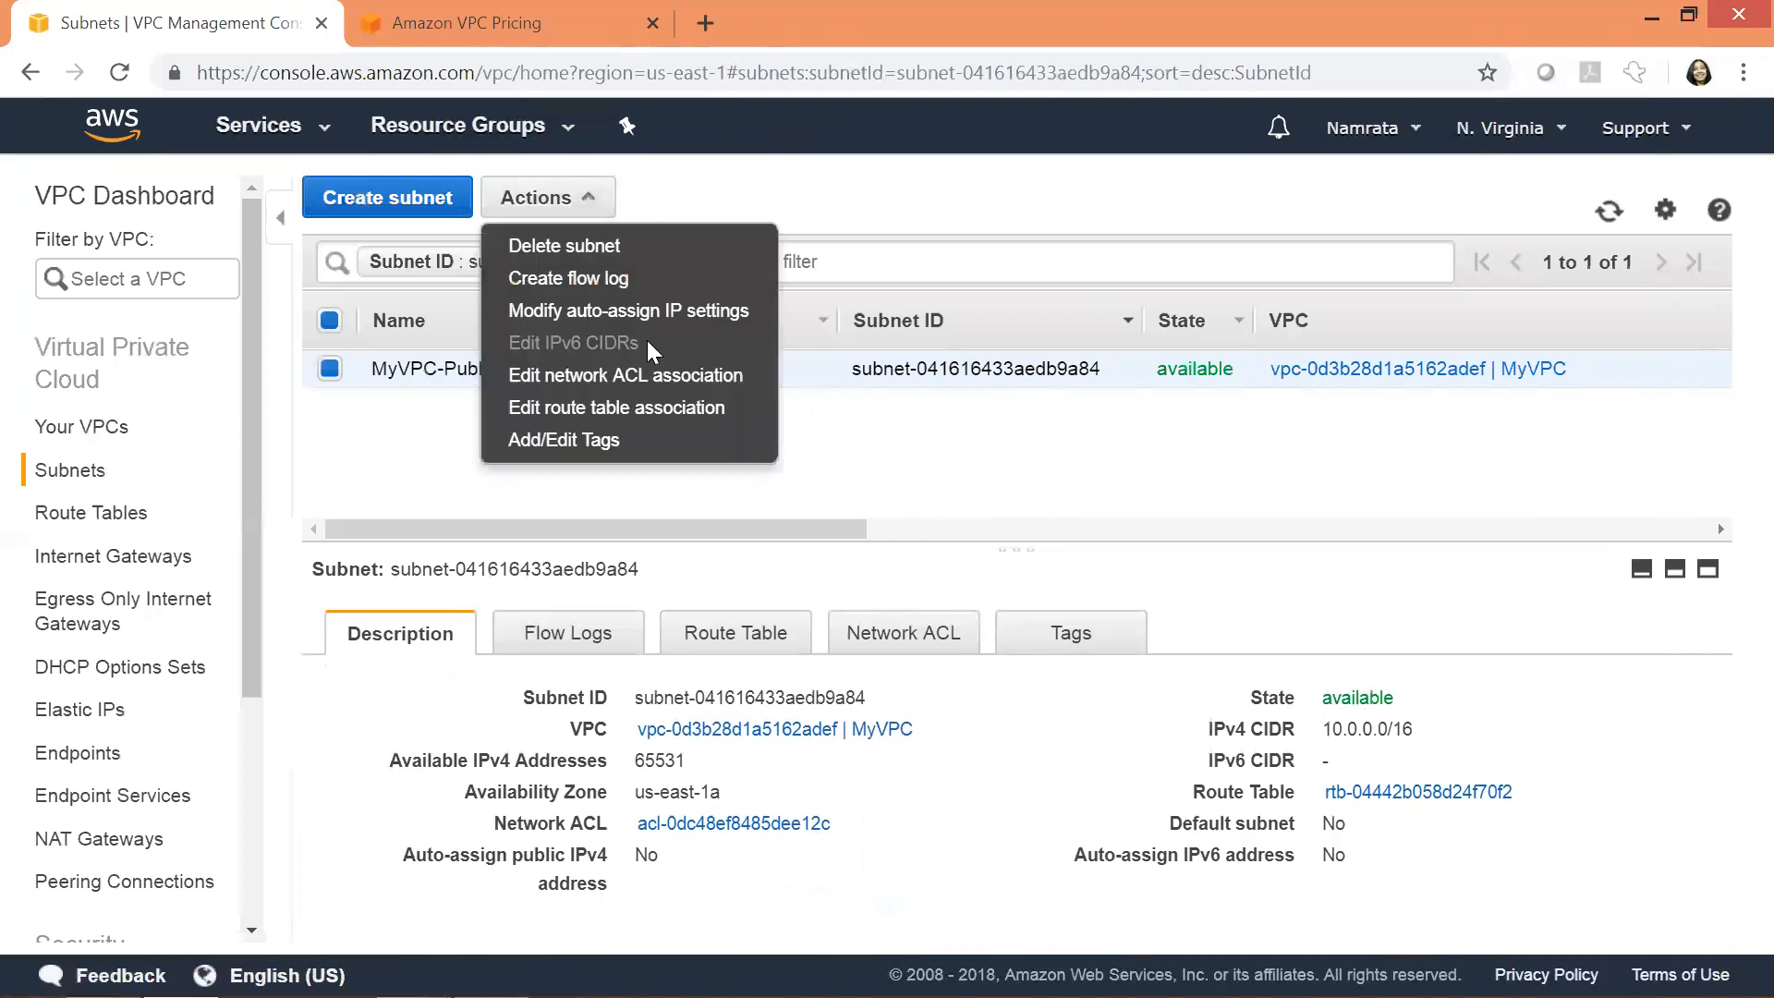
{"action": "left_click", "coordinate": [638, 251]}
{"action": "left_click", "coordinate": [1189, 654]}
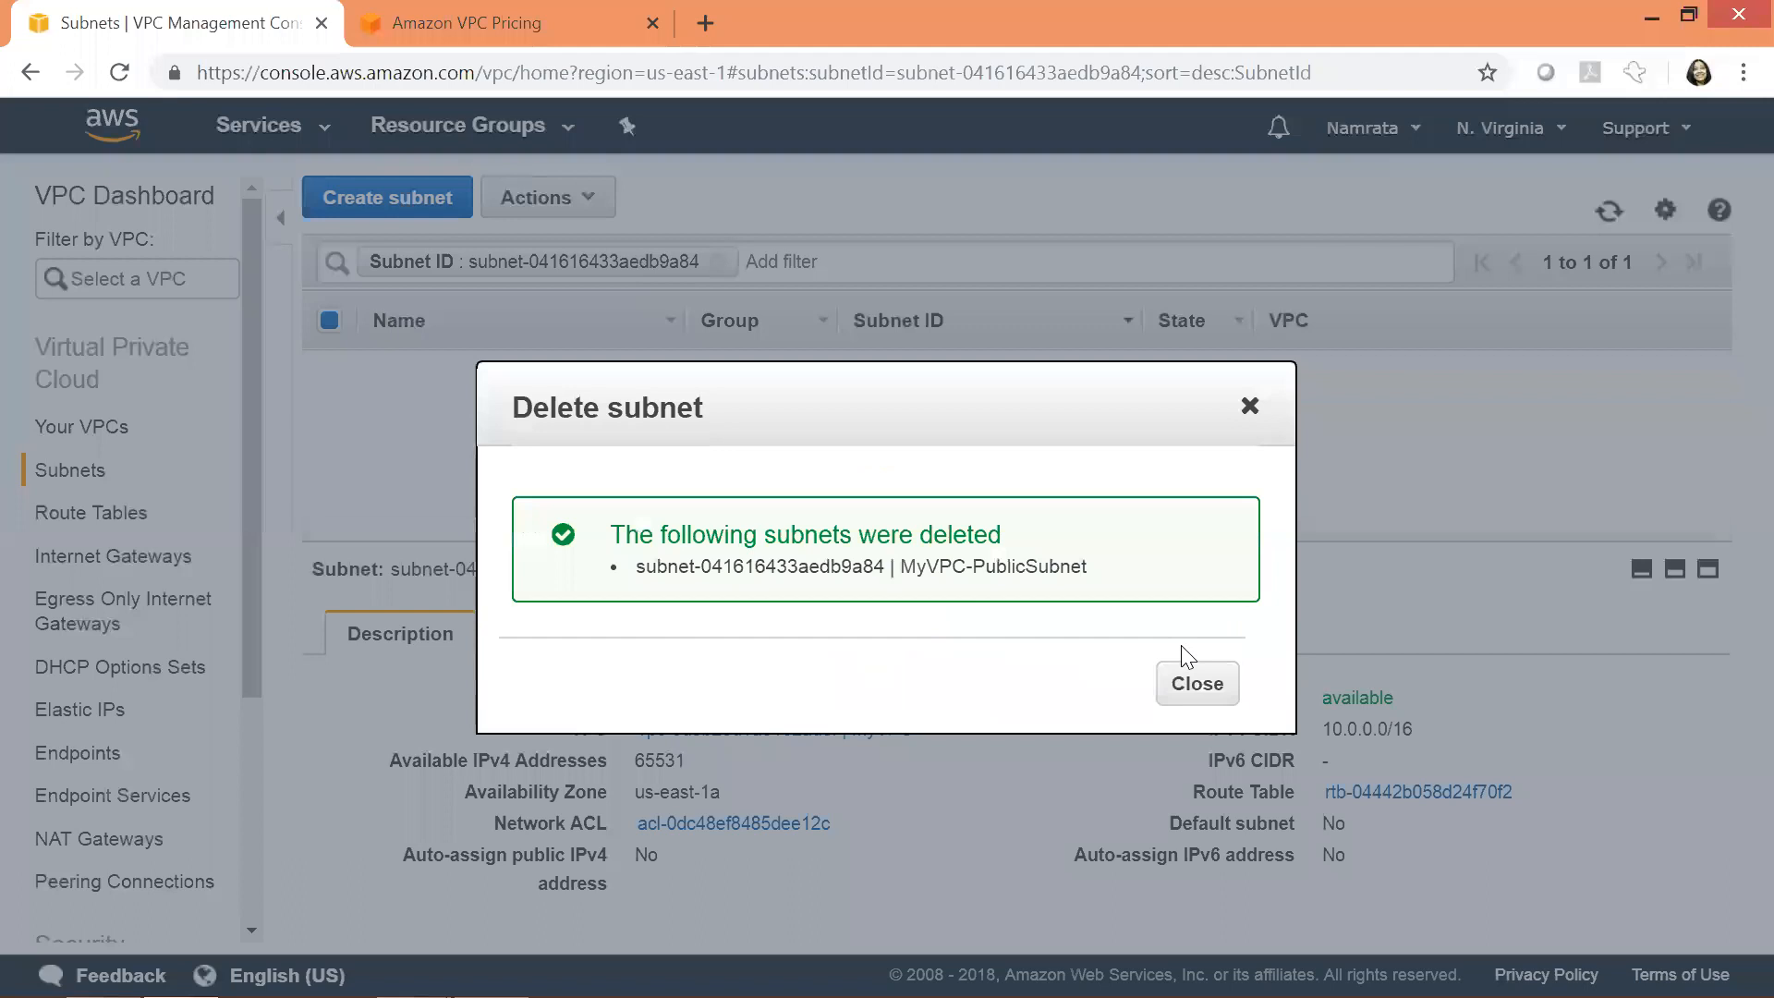
{"action": "left_click", "coordinate": [1222, 693]}
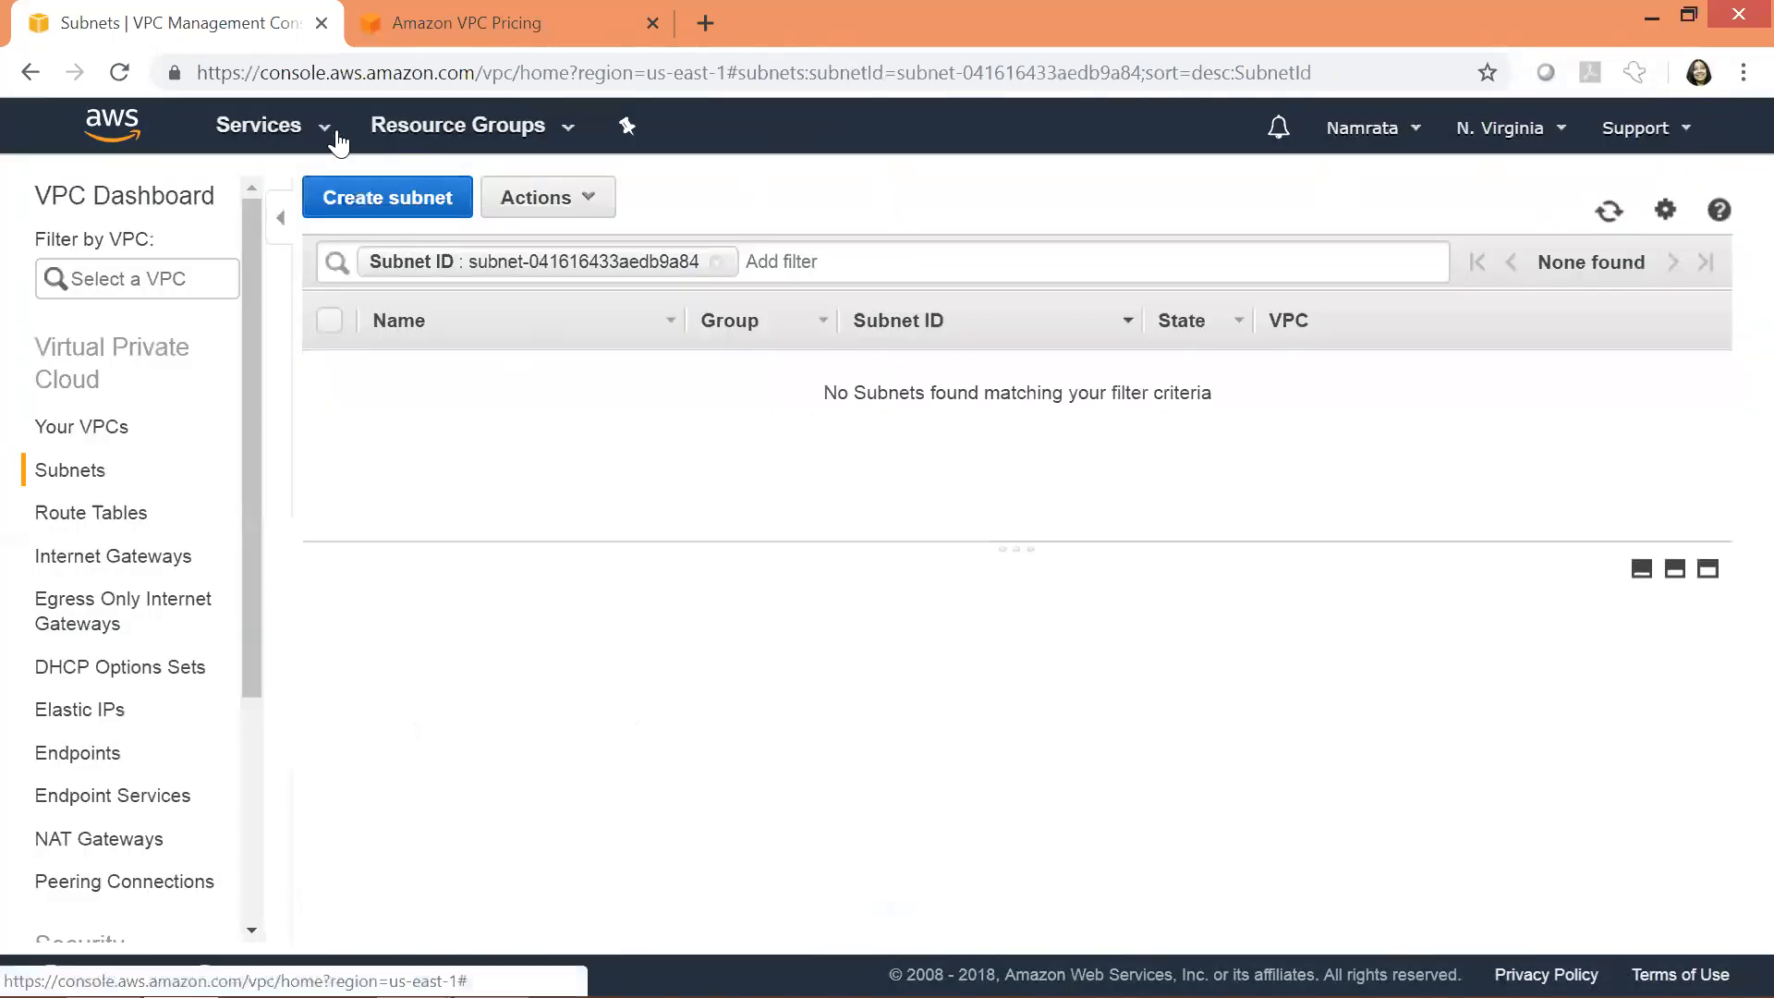
- Start a new subnet named MyVPC - Public subnet and assign it to the MyVPC network
{"action": "left_click", "coordinate": [388, 213]}
{"action": "left_click_drag", "start_coordinate": [459, 480], "coordinate": [457, 435]}
{"action": "left_click", "coordinate": [459, 422]}
{"action": "type", "text": "My"}
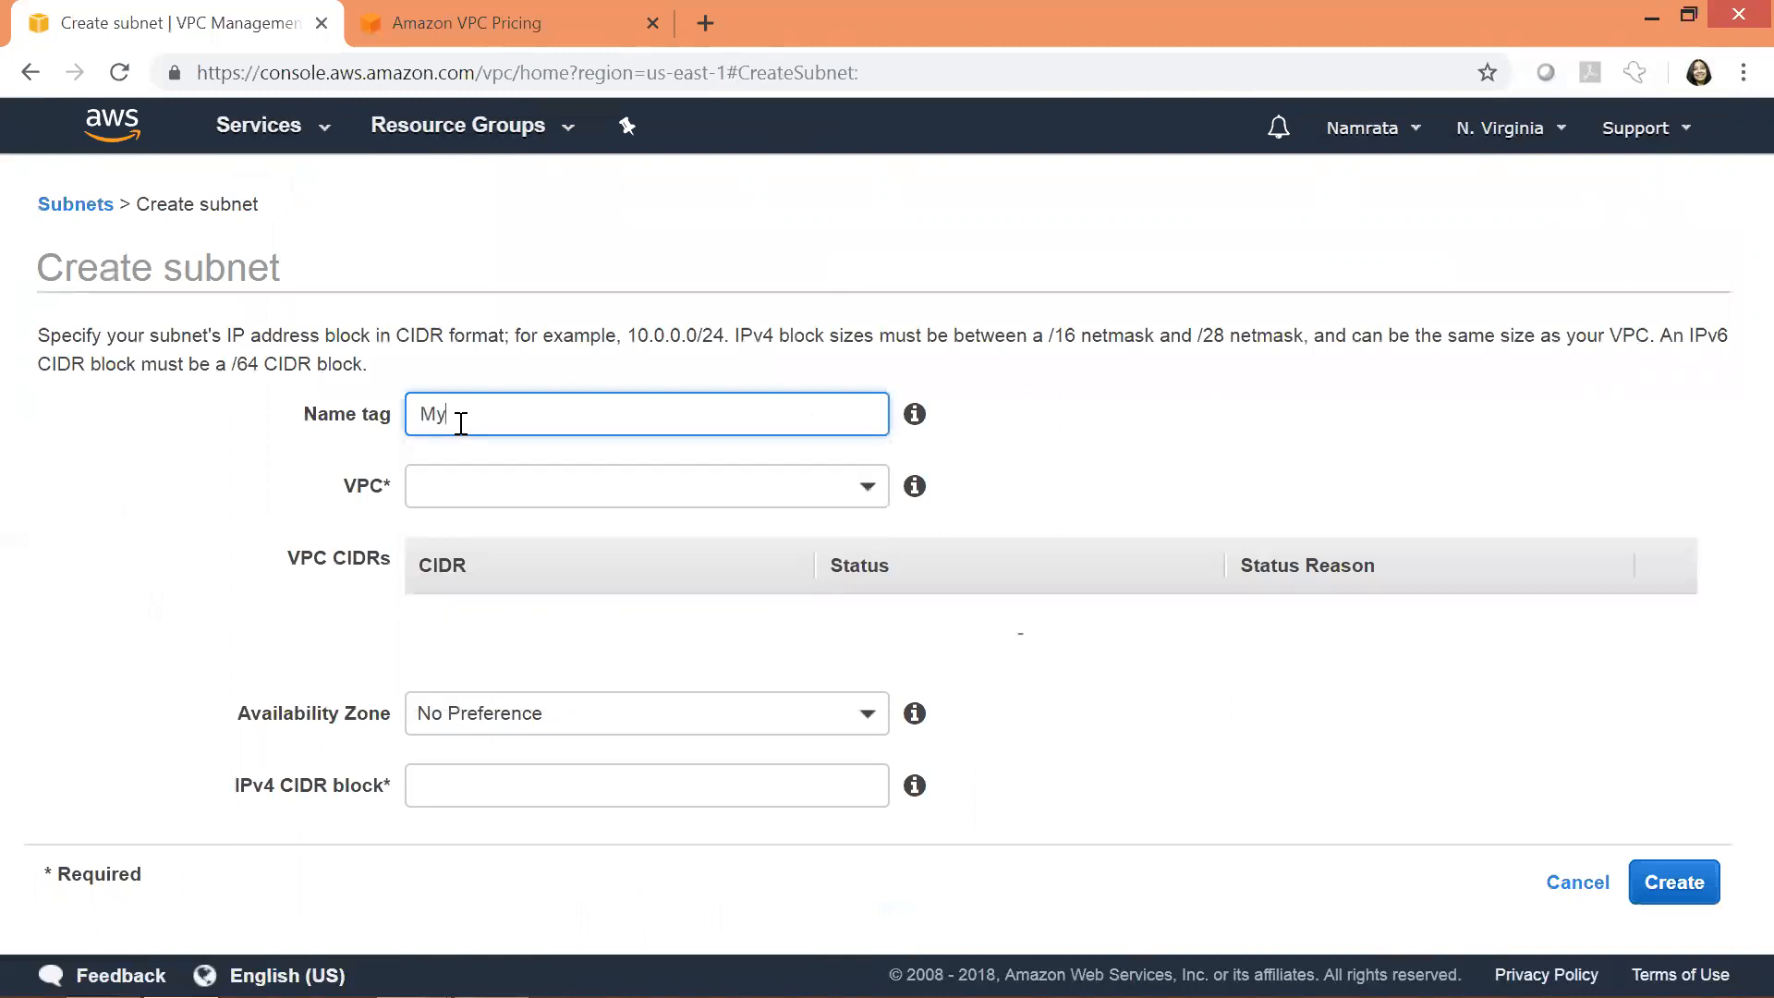
{"action": "type", "text": "VPC - Public subnet"}
{"action": "key", "text": "Tab"}
{"action": "key", "text": "Tab"}
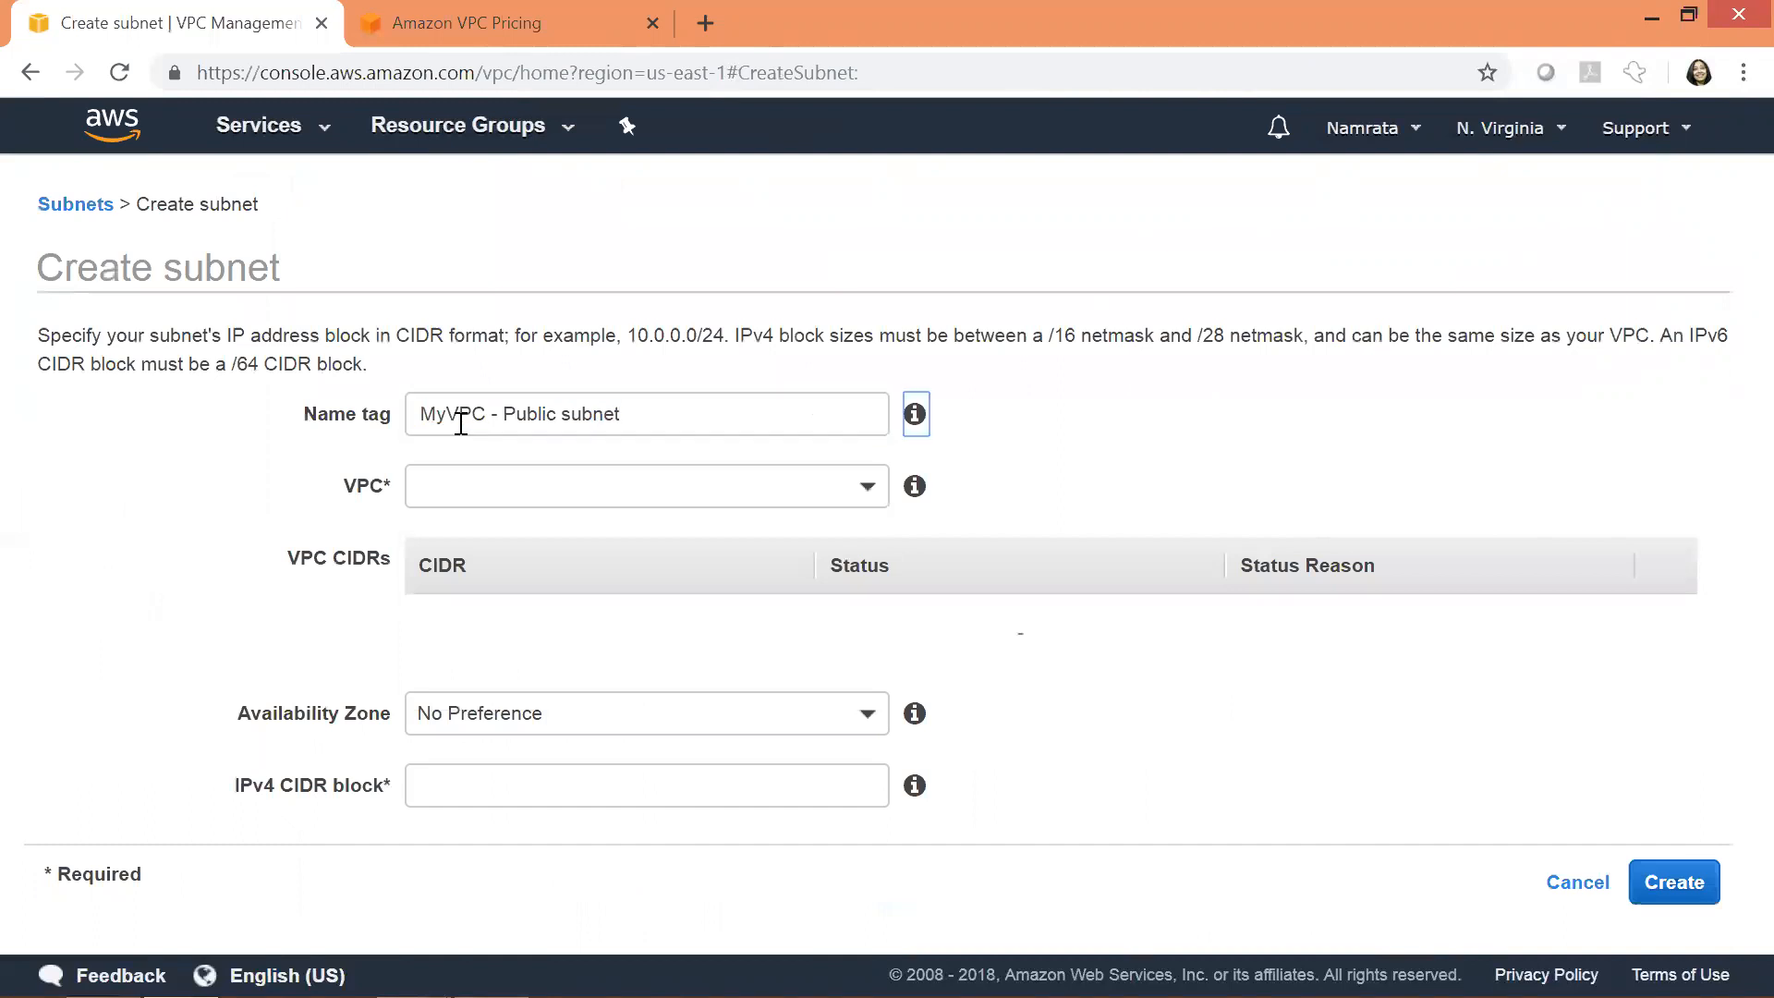
{"action": "key", "text": "Up"}
{"action": "key", "text": "Return"}
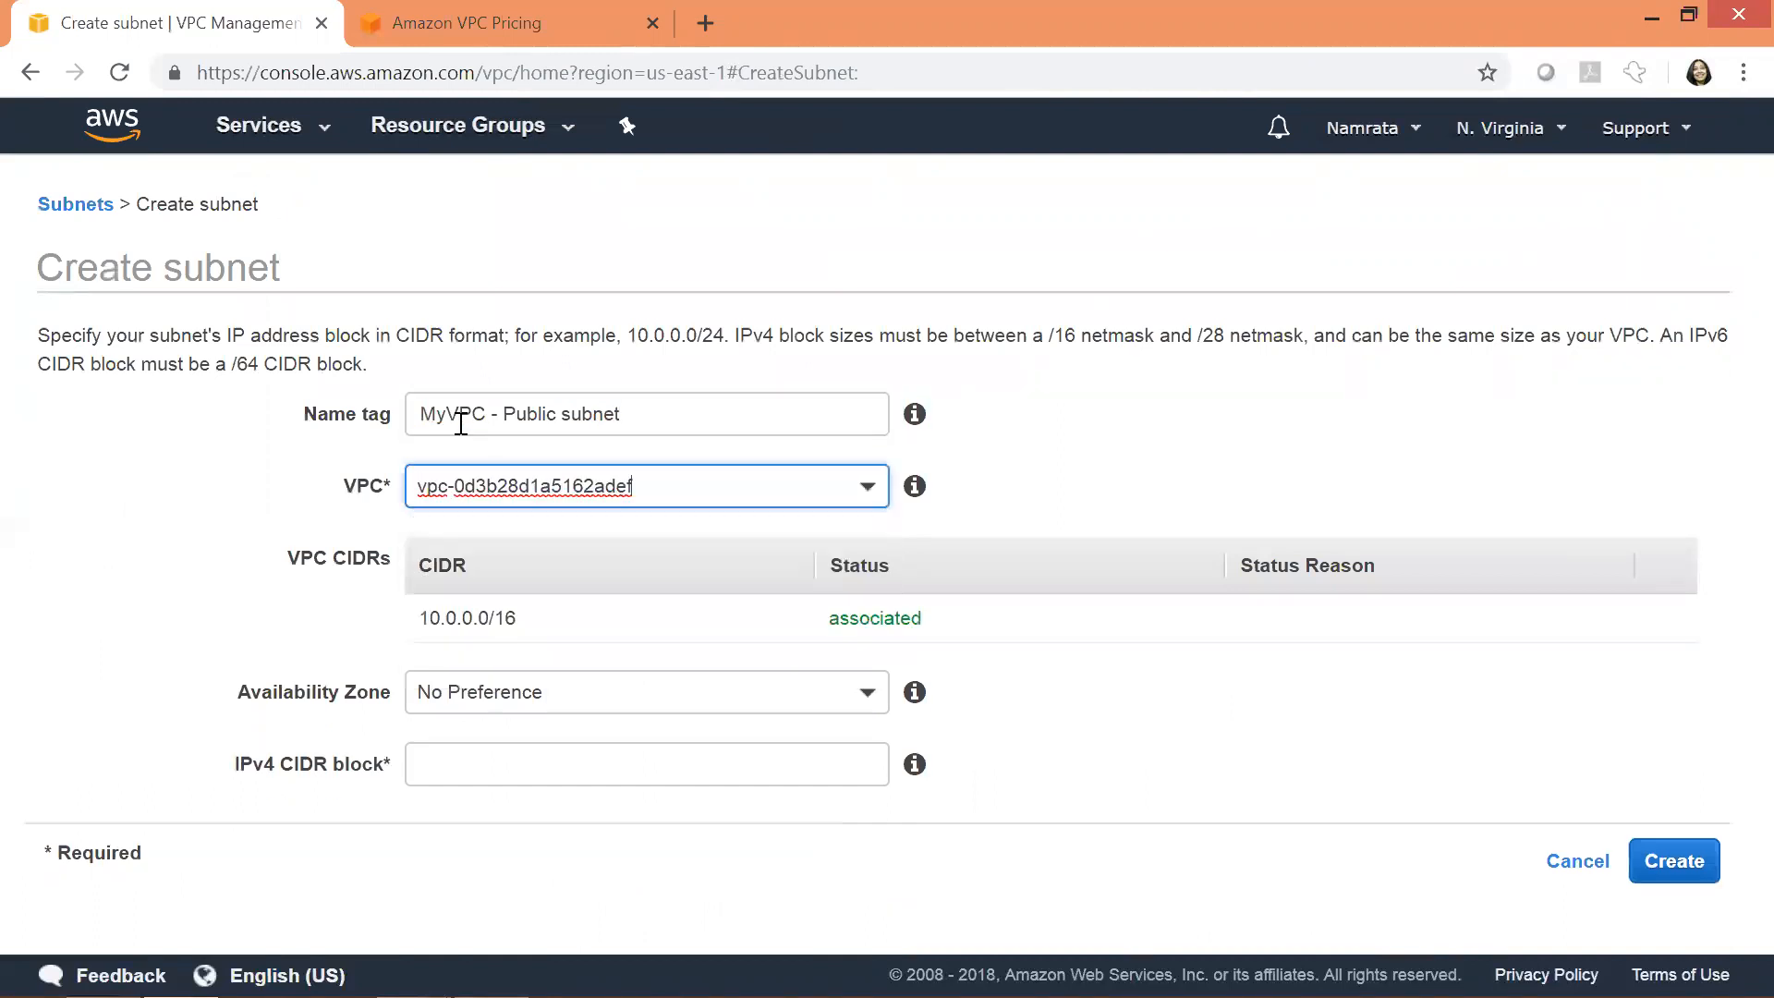
- Set the public subnet's IPv4 CIDR block to 10.0.0.0/24 and create the subnet
{"action": "left_click", "coordinate": [557, 754]}
{"action": "type", "text": "10.0.0.0/24"}
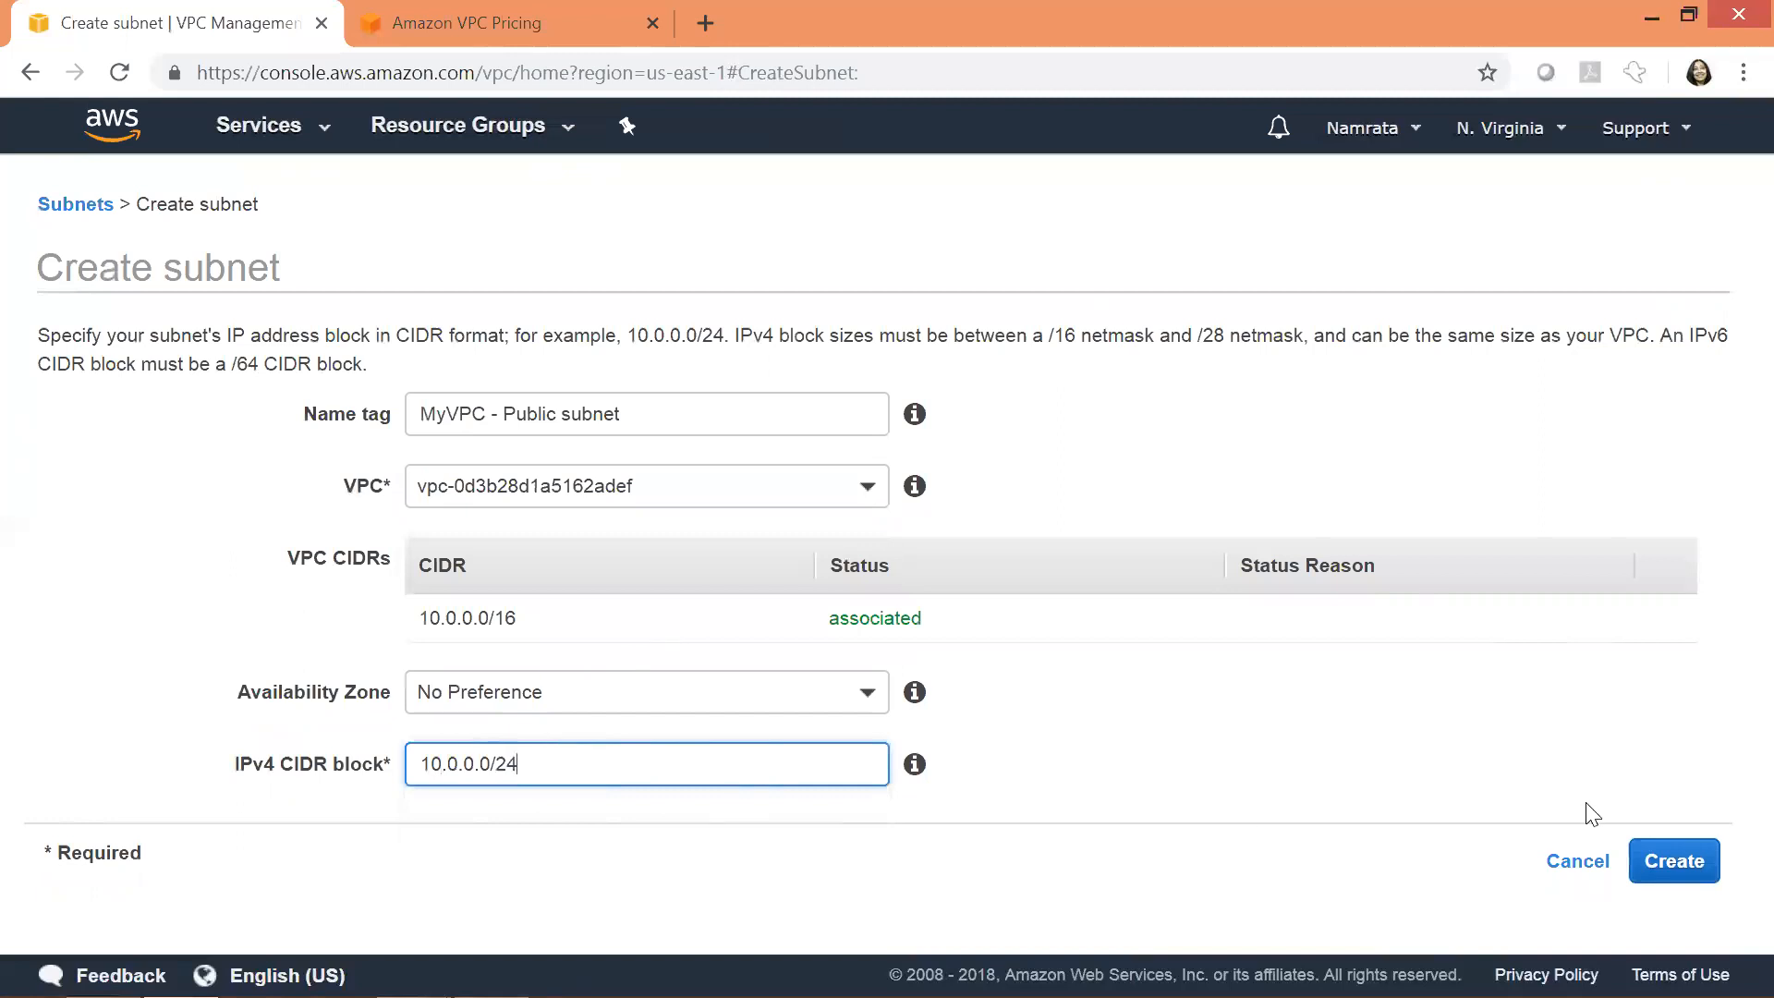
{"action": "left_click", "coordinate": [1691, 869]}
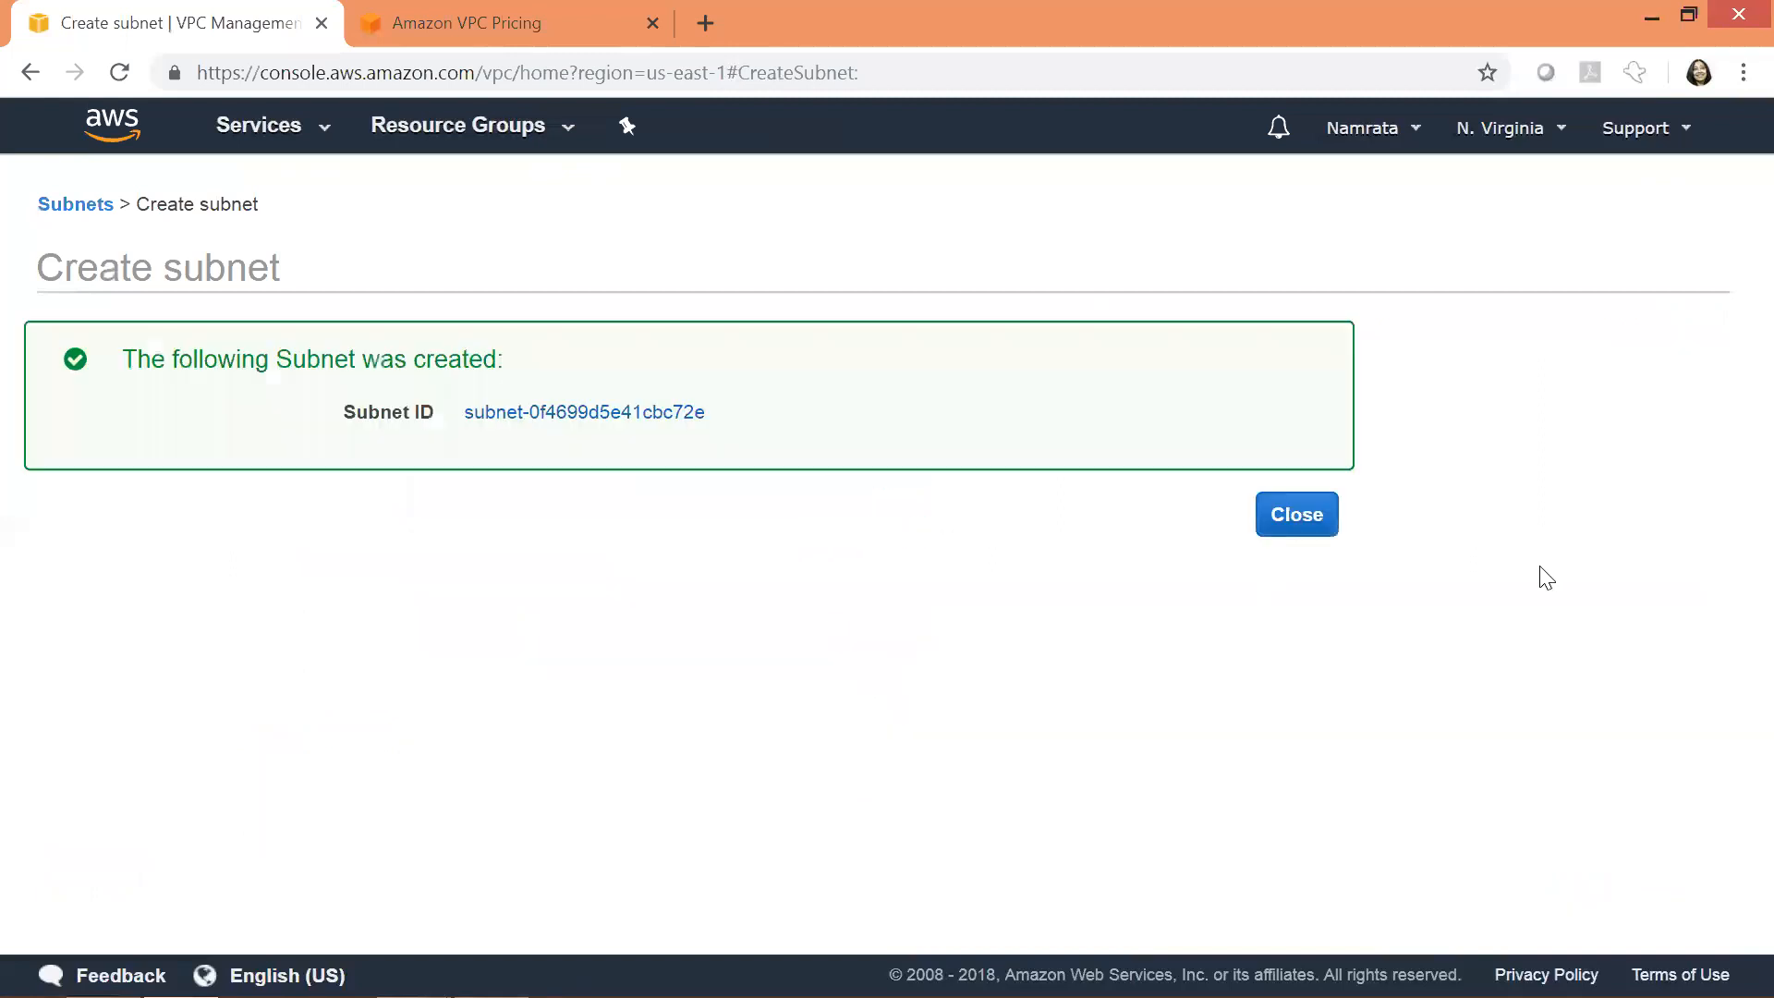
{"action": "left_click", "coordinate": [1301, 513]}
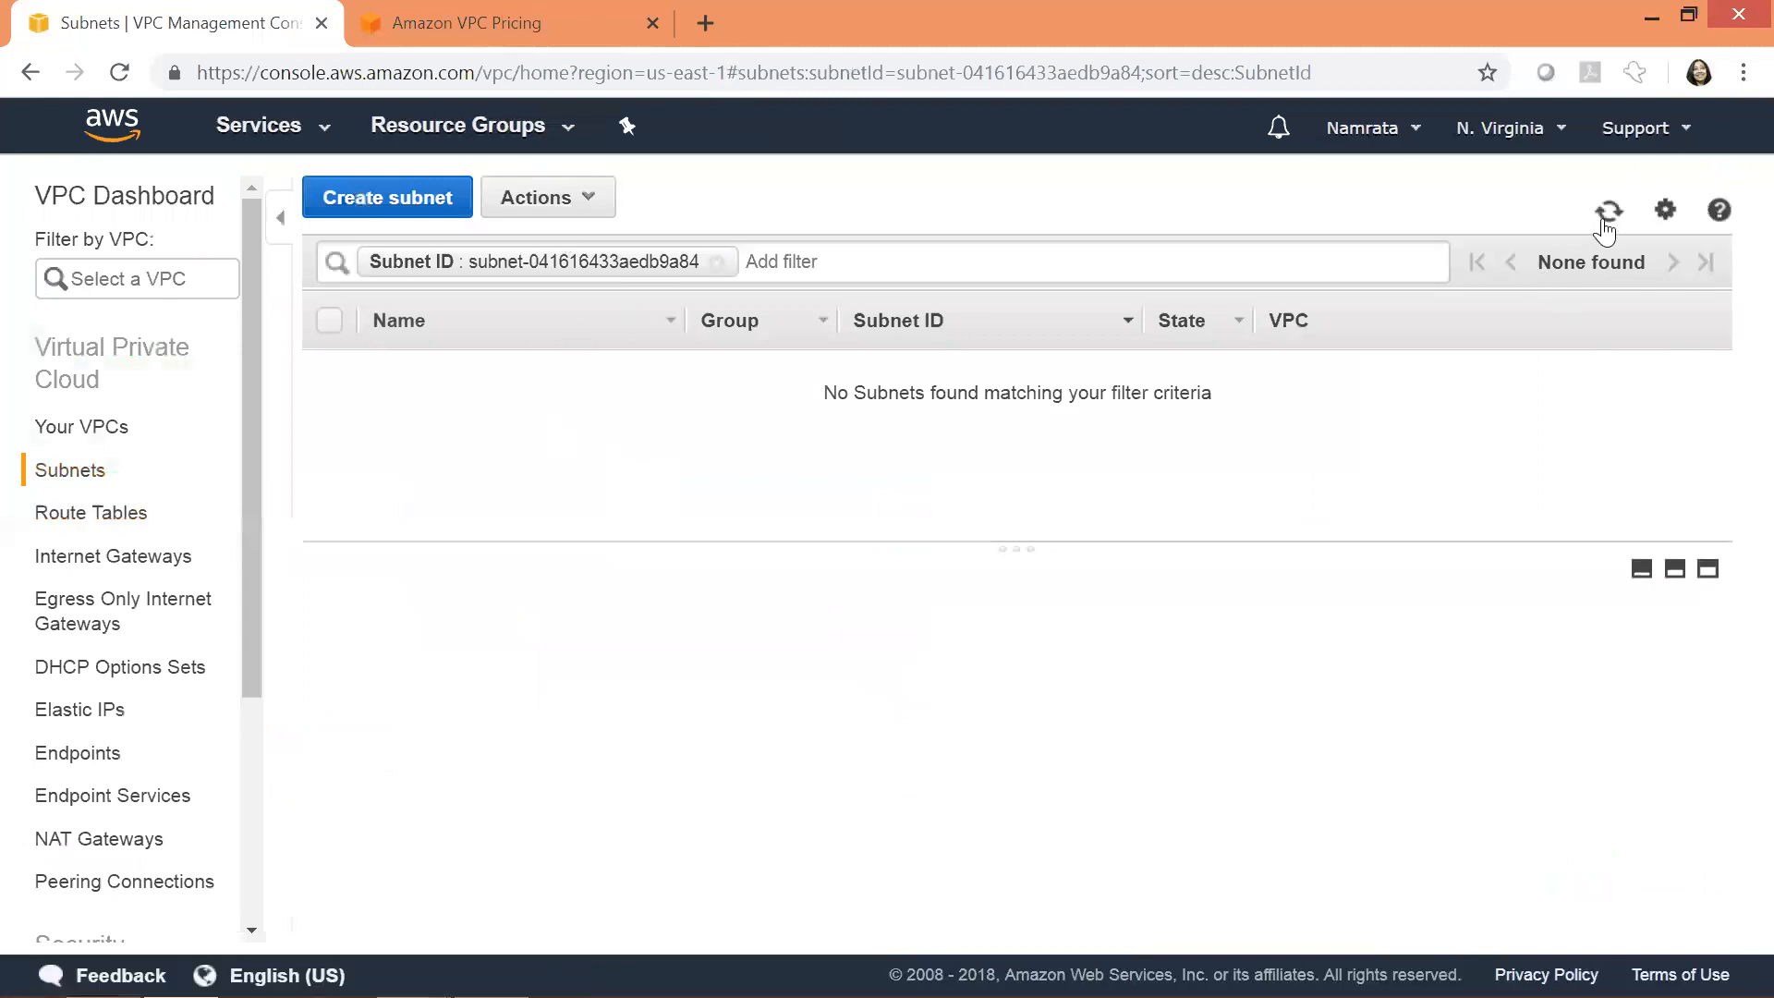
- Clear the subnet ID filter to list all subnets and select MyVPC - Public subnet
{"action": "left_click", "coordinate": [718, 262]}
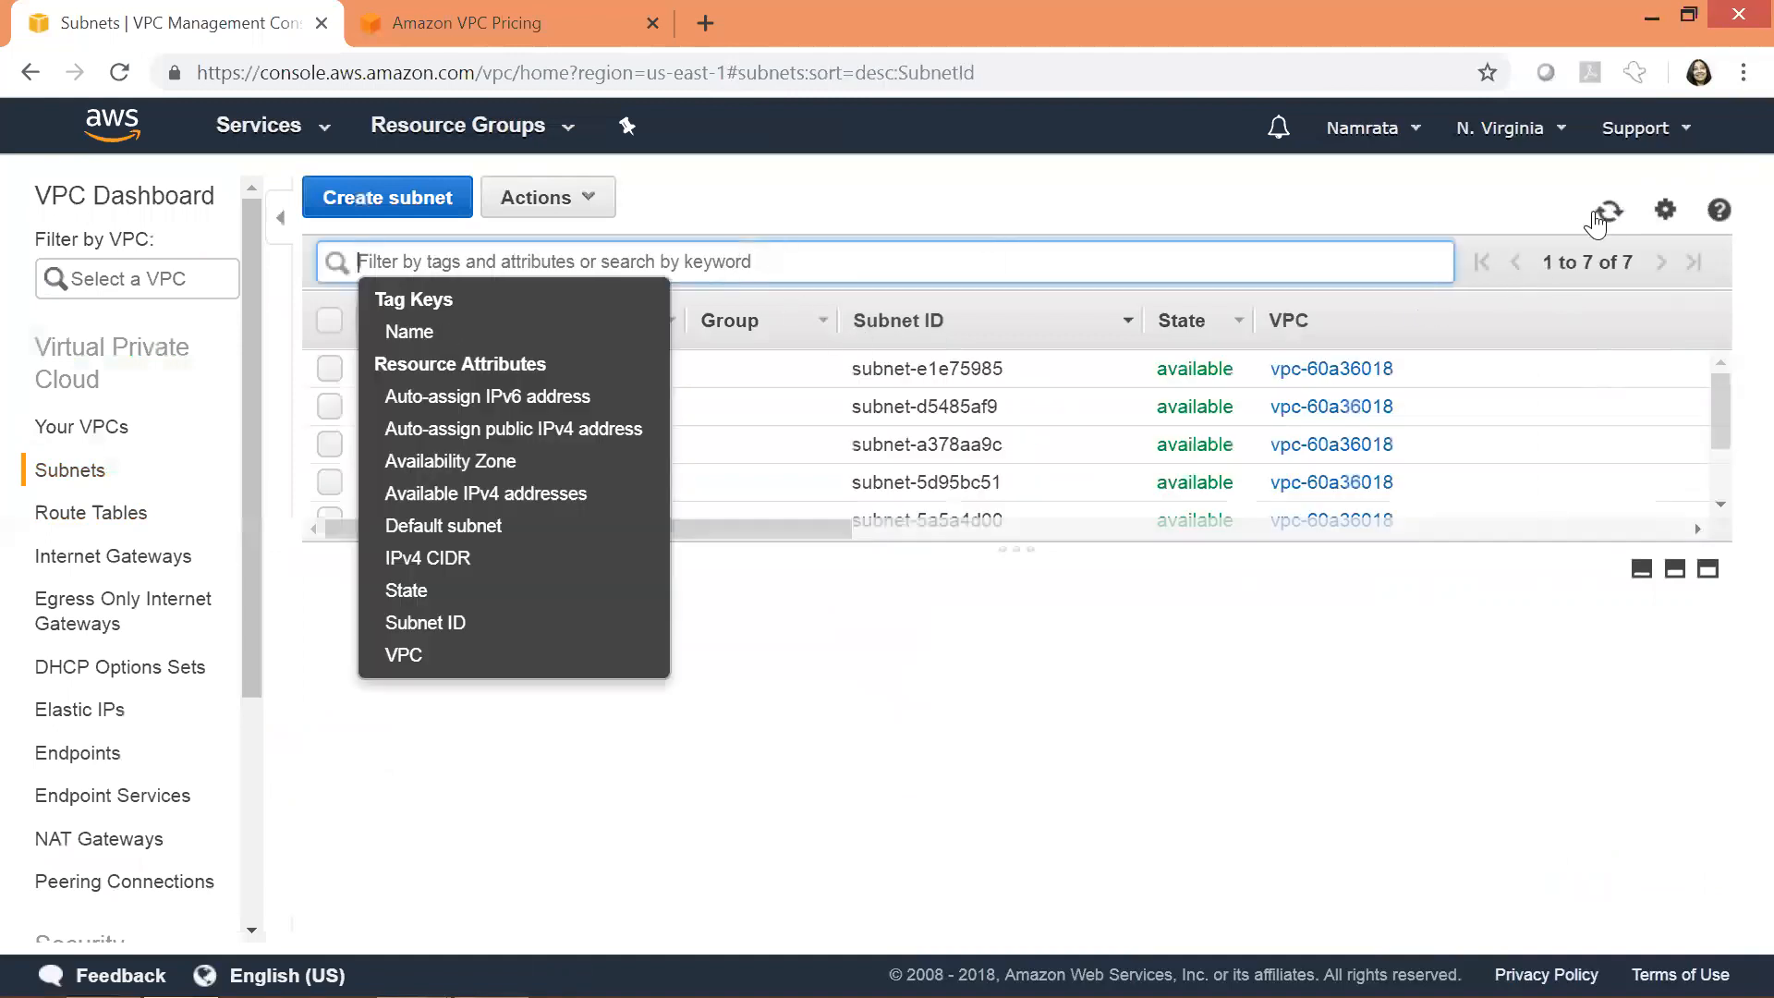
{"action": "left_click", "coordinate": [1598, 220]}
{"action": "left_click_drag", "start_coordinate": [1120, 545], "coordinate": [1140, 800]}
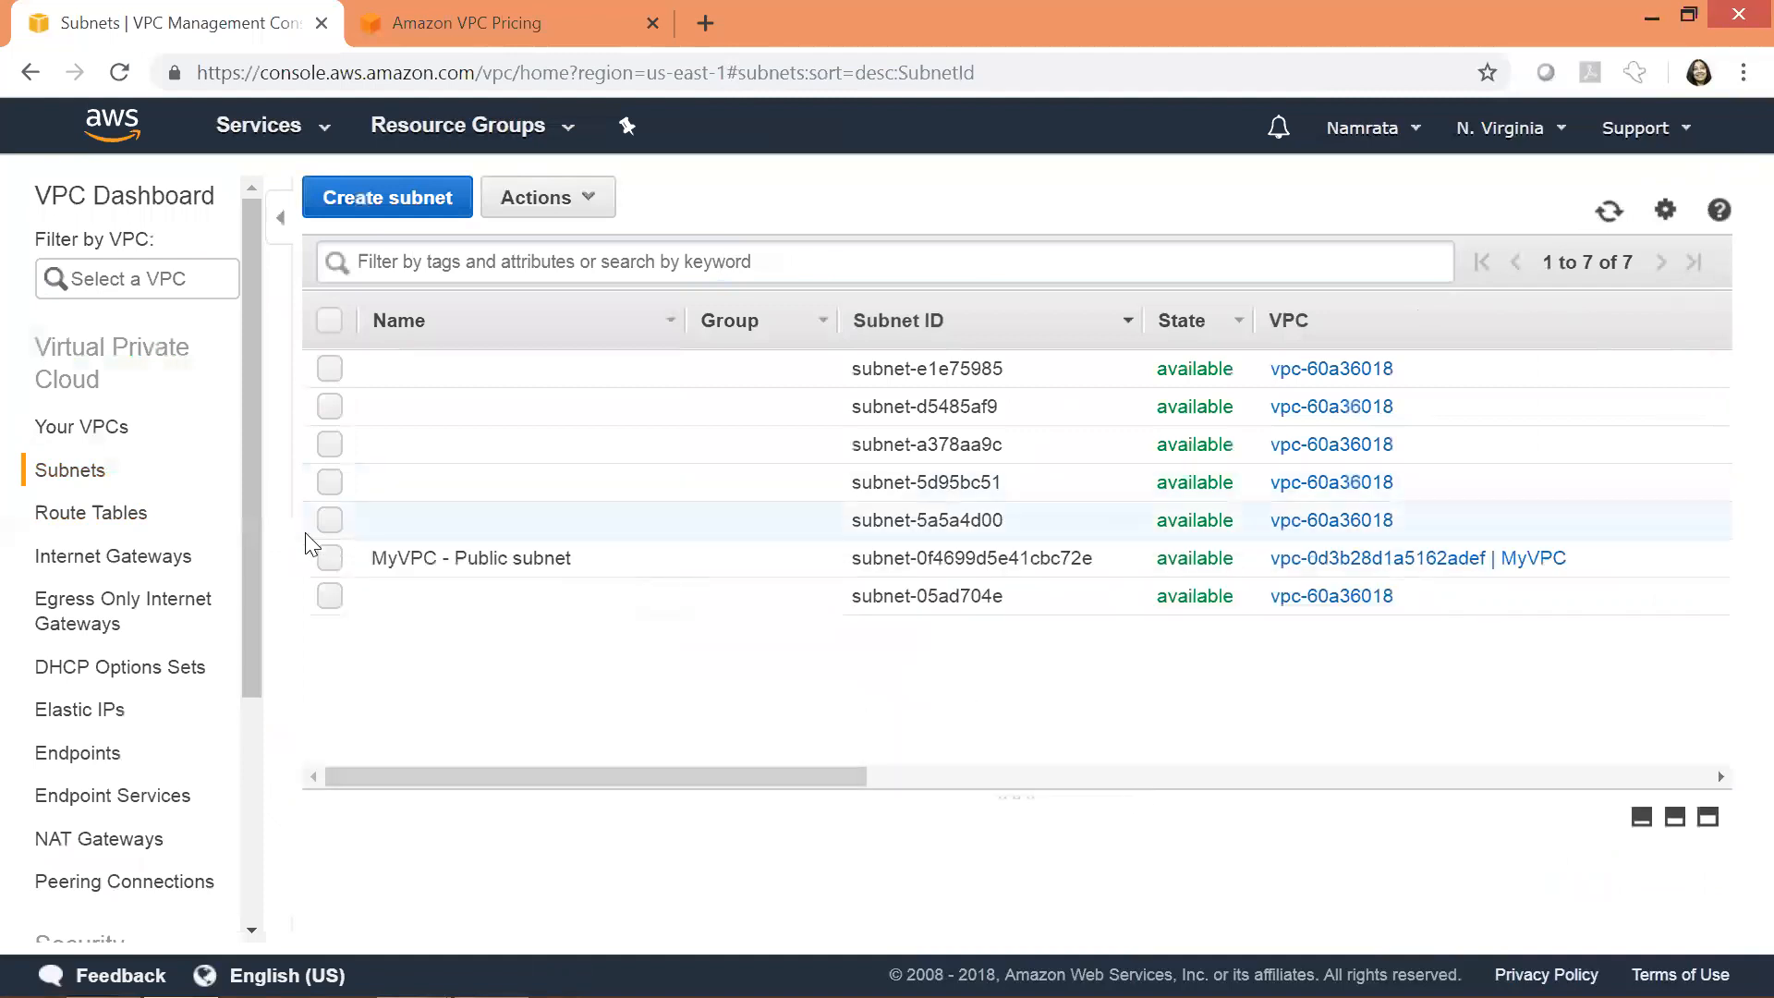
{"action": "left_click", "coordinate": [329, 555]}
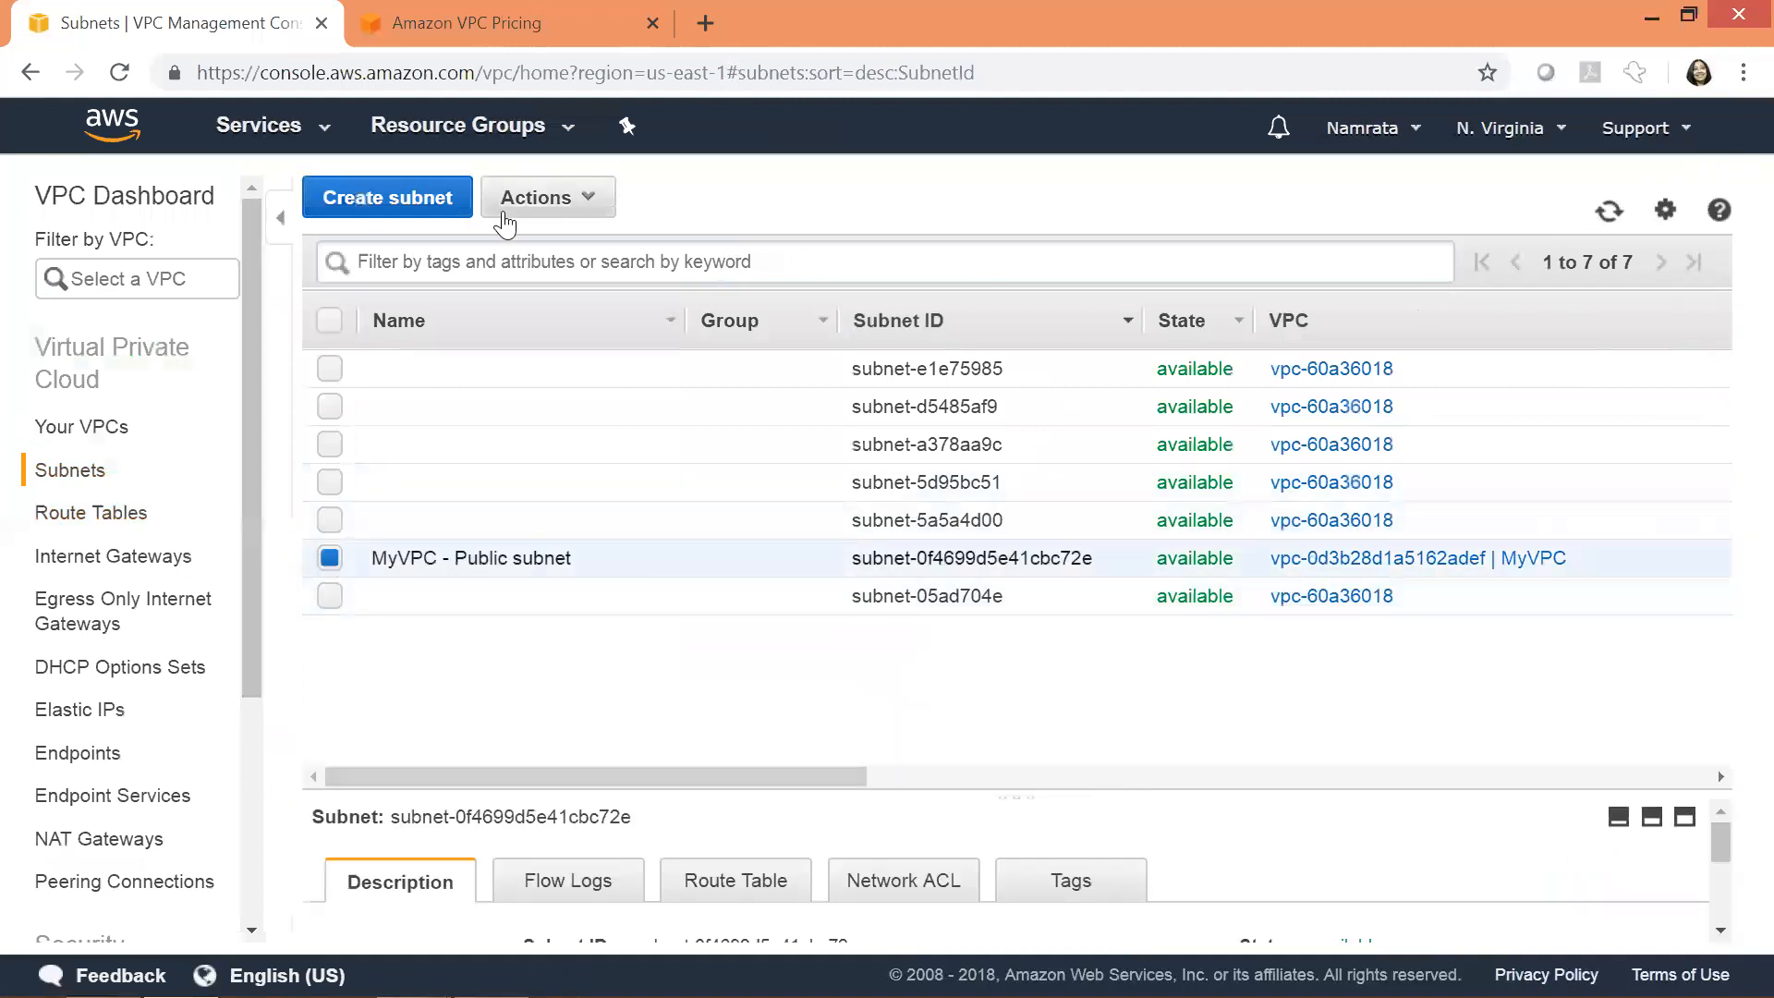
- Start a new subnet named My VPC - Private Subnet and assign it to the MyVPC network
{"action": "left_click", "coordinate": [399, 197]}
{"action": "left_click", "coordinate": [478, 411]}
{"action": "type", "text": "Mm"}
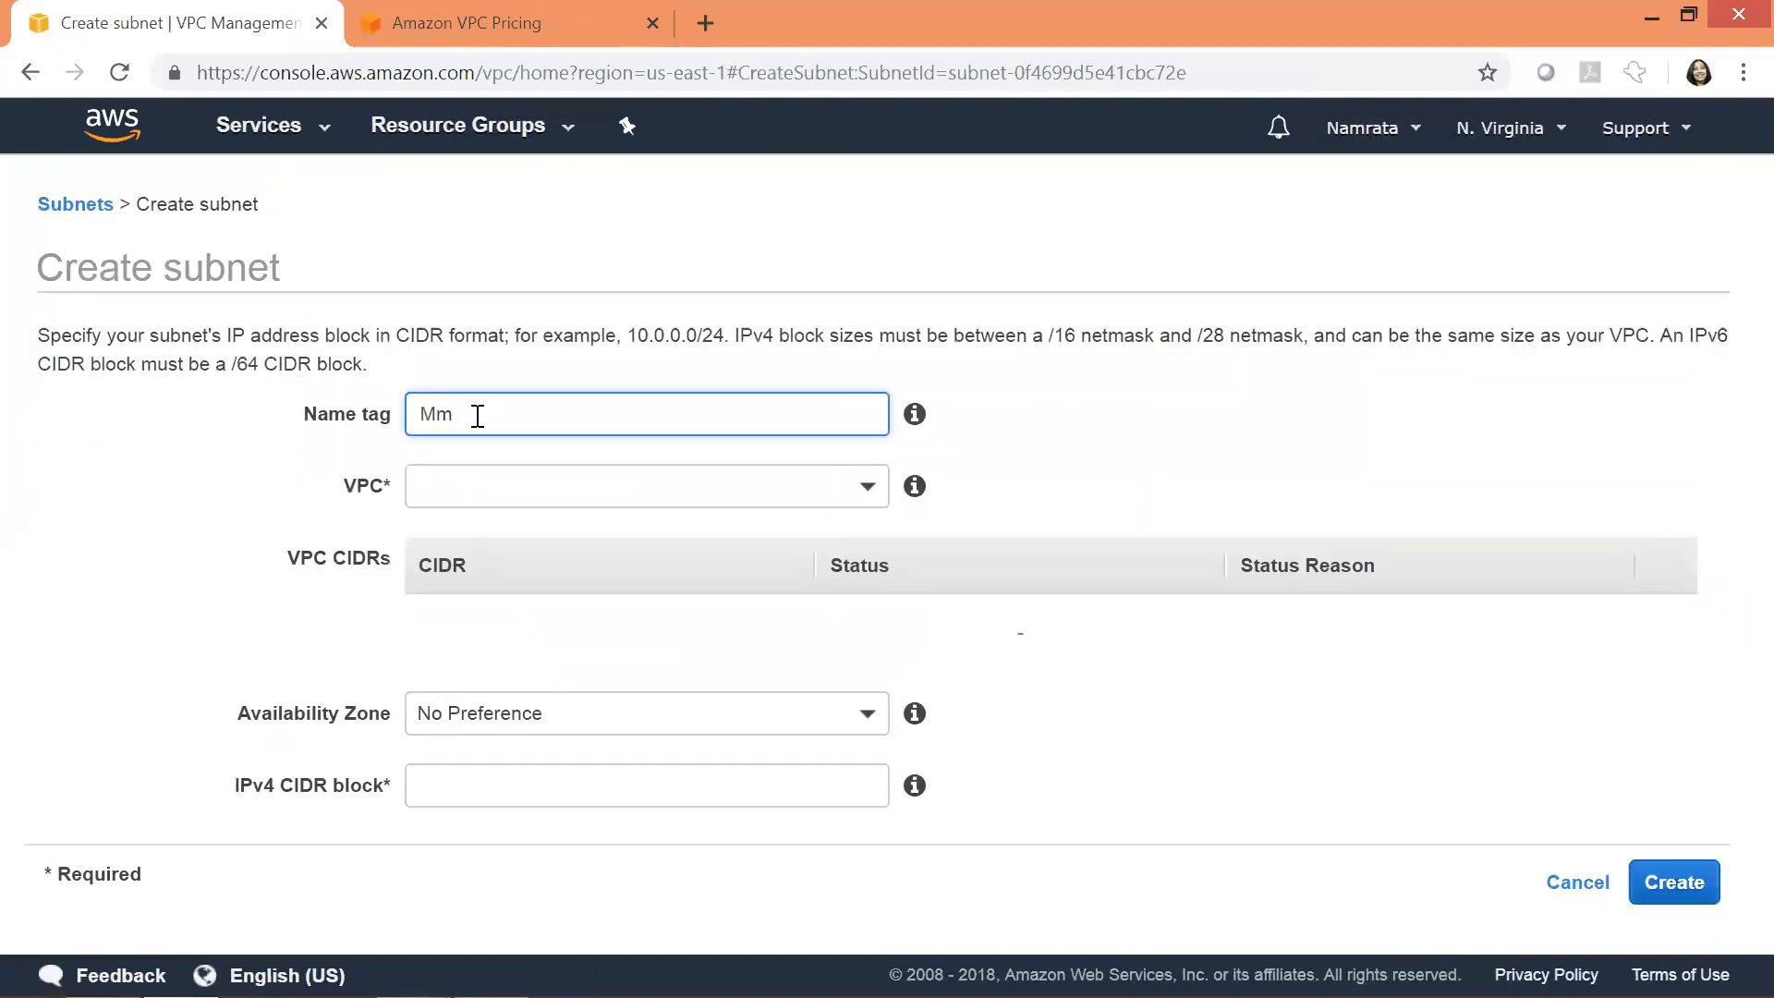
{"action": "type", "text": " VPC - Private Subnet"}
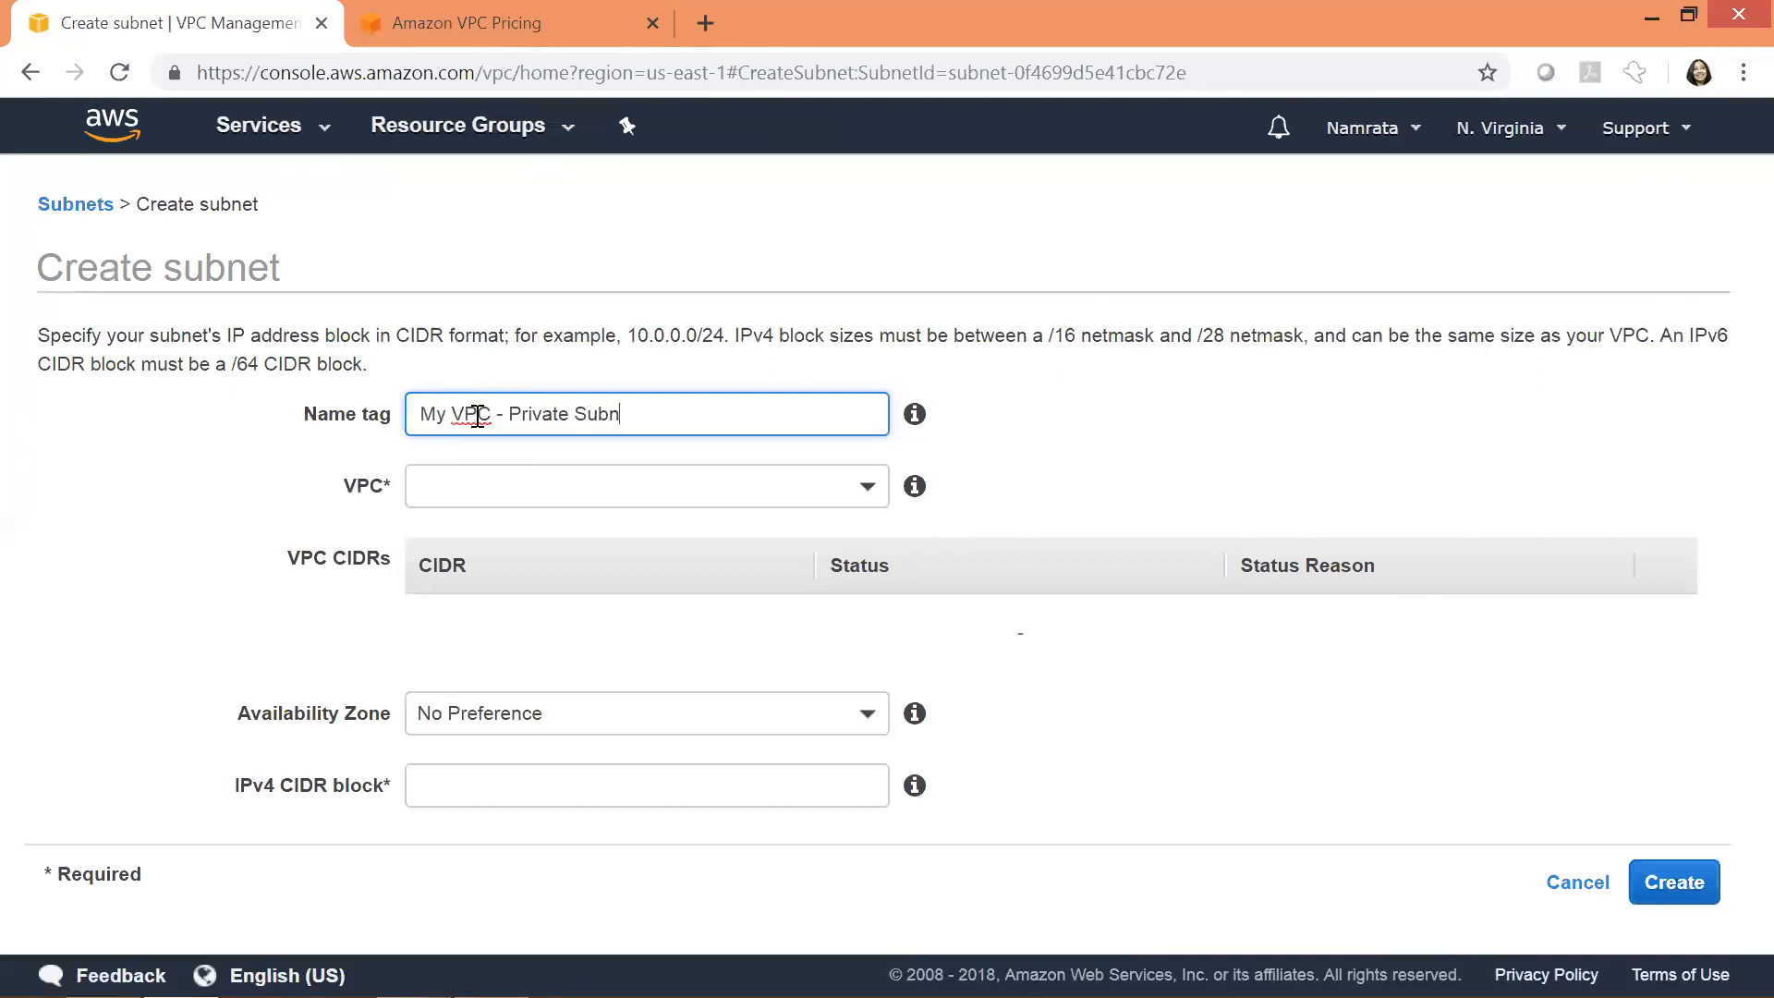
{"action": "key", "text": "Tab"}
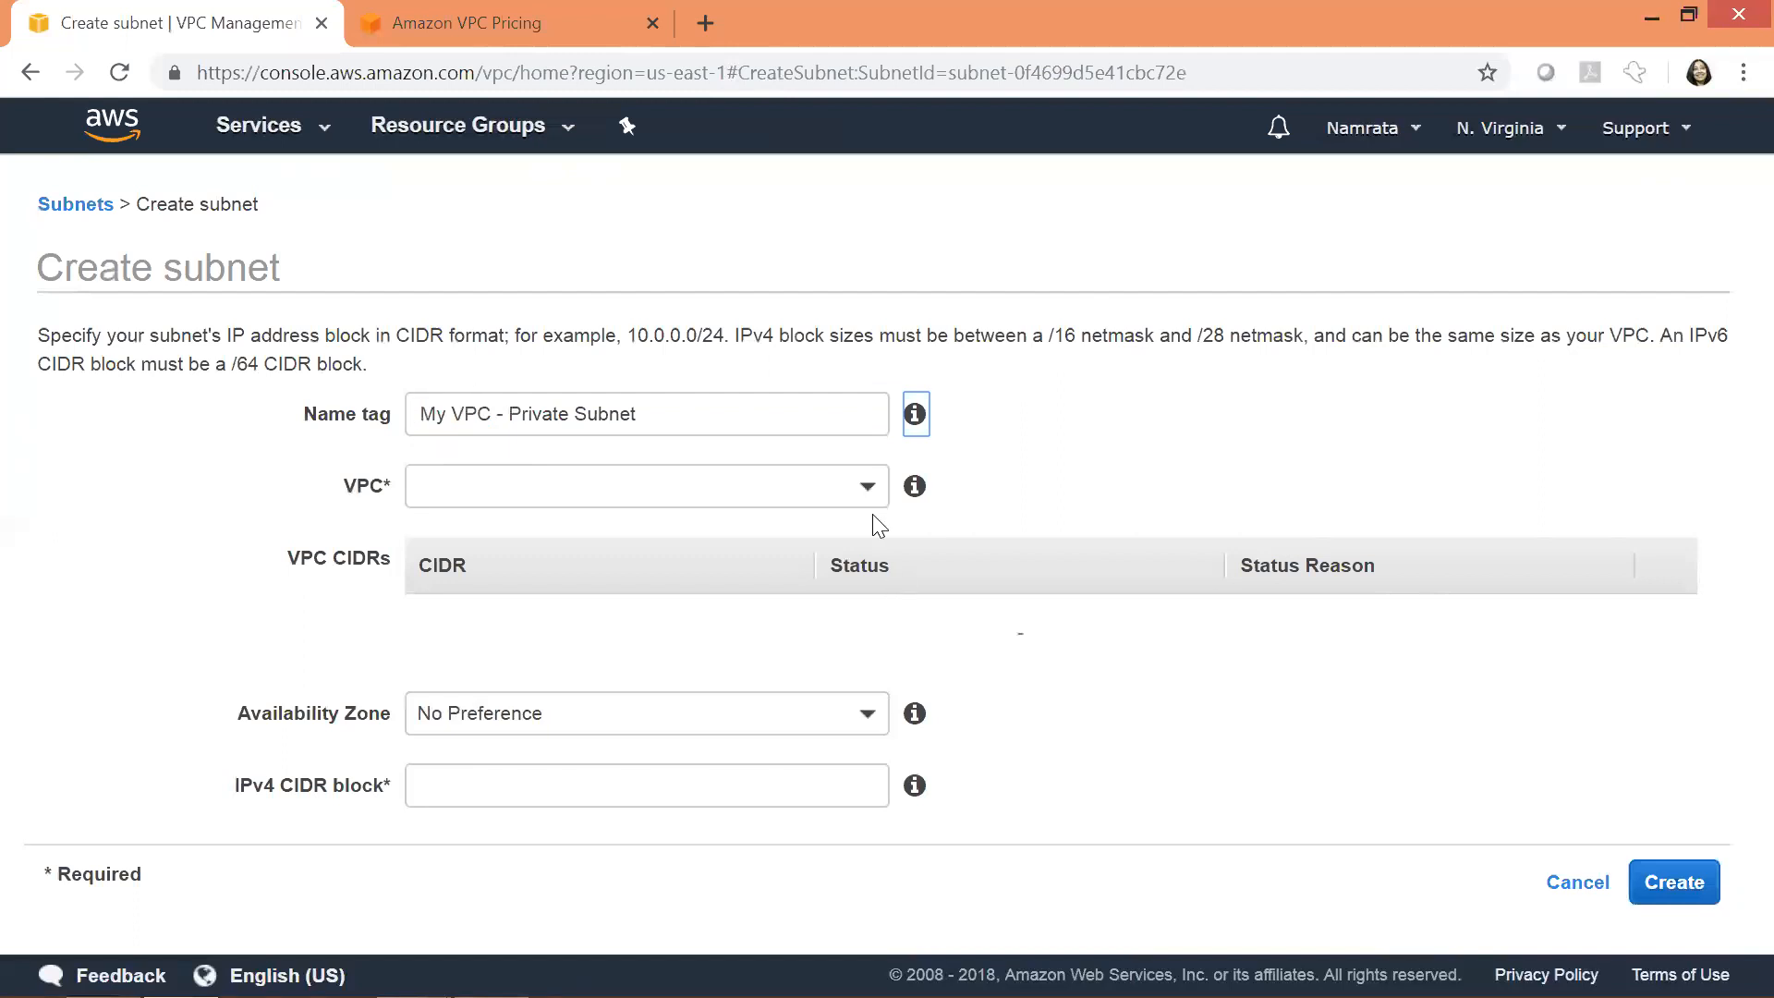
{"action": "left_click", "coordinate": [866, 488]}
{"action": "left_click", "coordinate": [763, 608]}
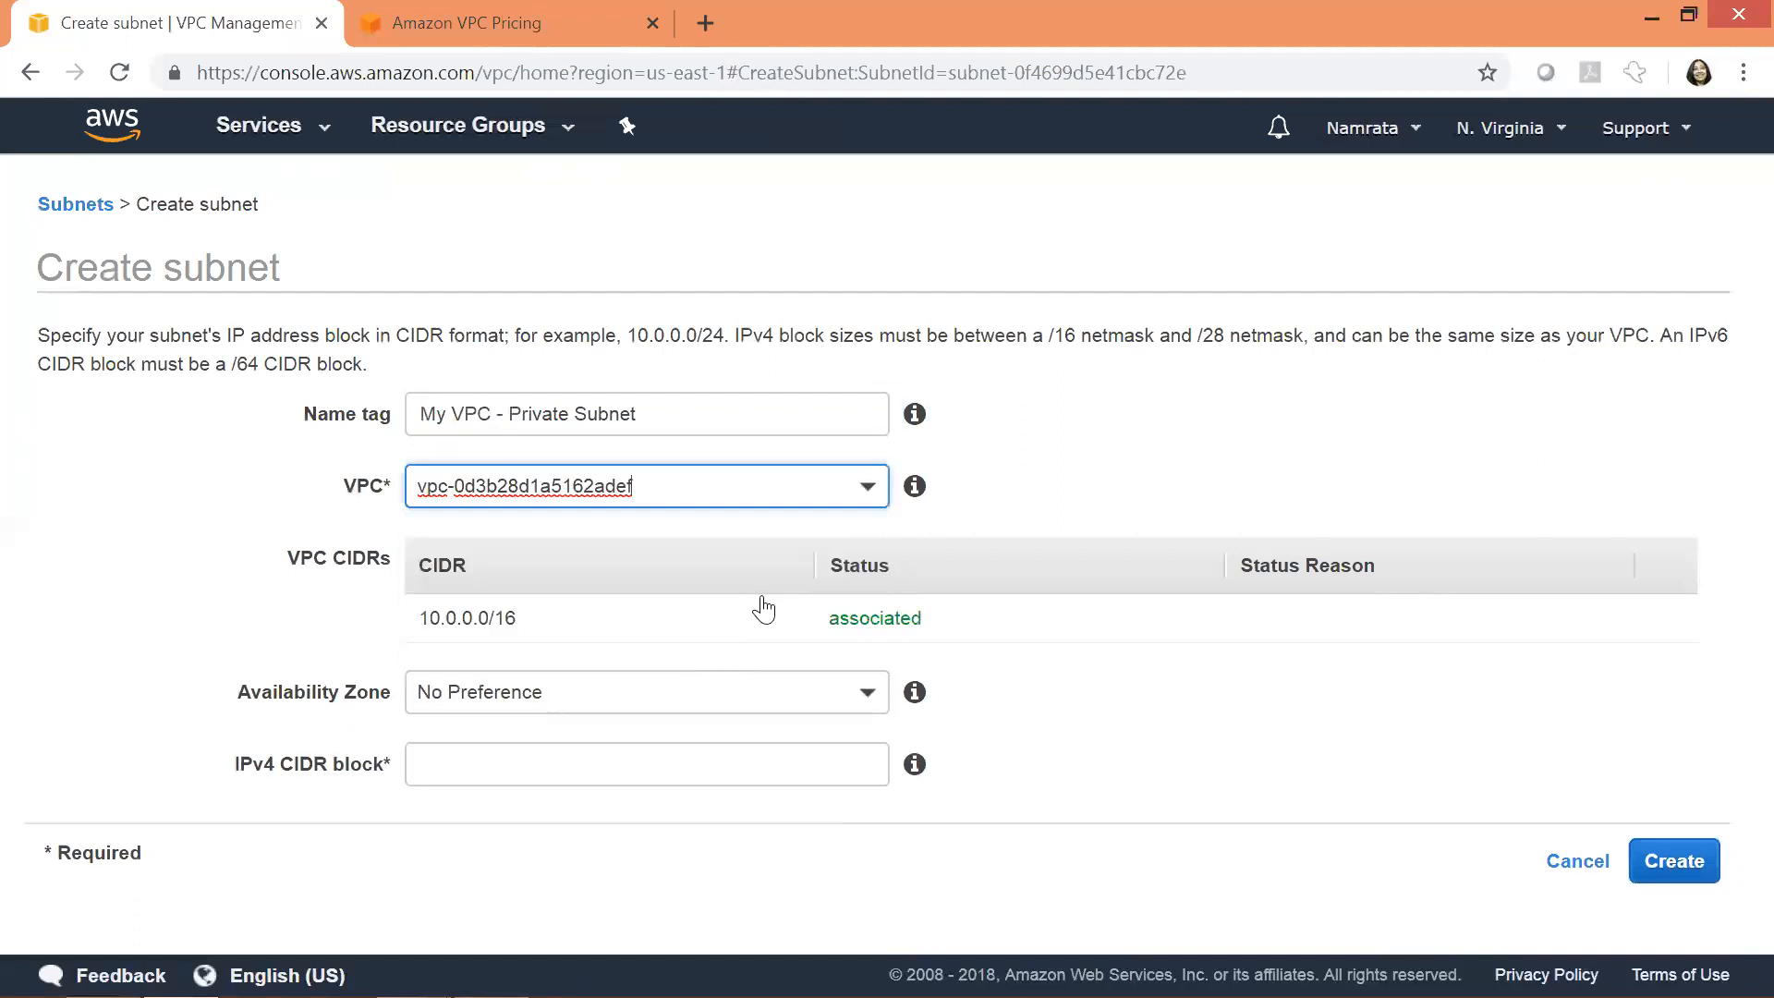
- Create the private subnet in availability zone us-east-1b with the IPv4 CIDR block 10.0.1.0/24
{"action": "left_click", "coordinate": [570, 687]}
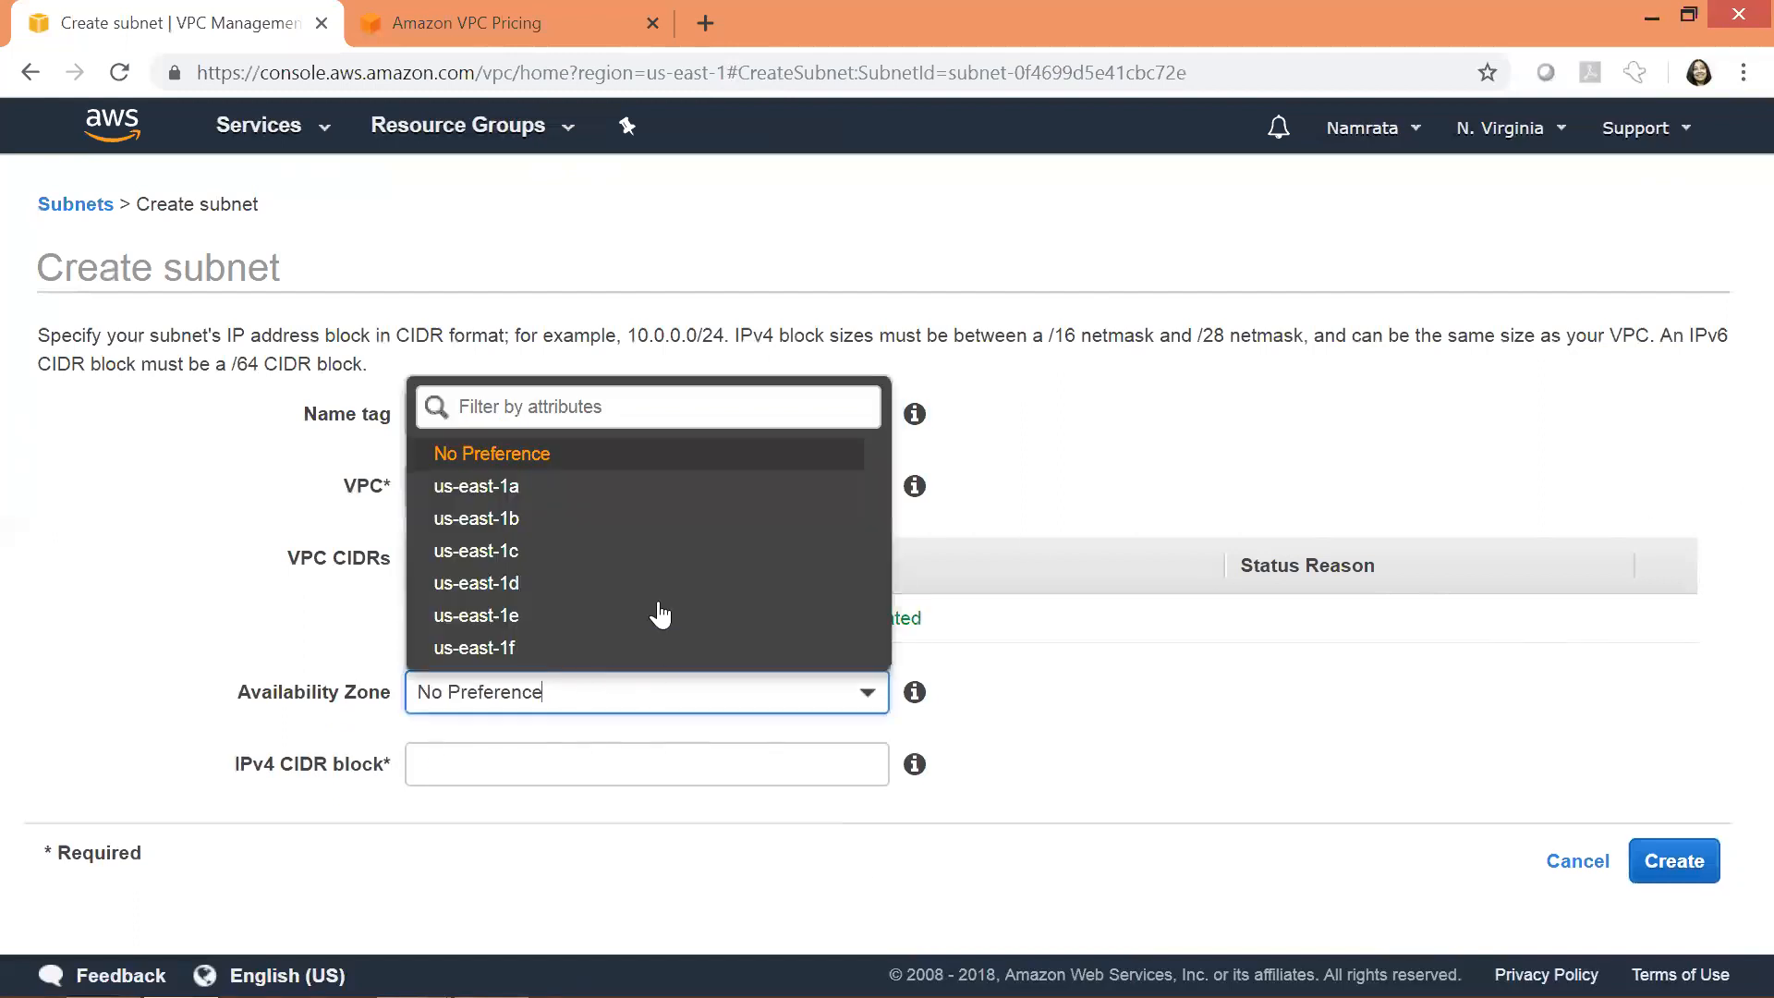
{"action": "left_click", "coordinate": [634, 514]}
{"action": "left_click", "coordinate": [547, 774]}
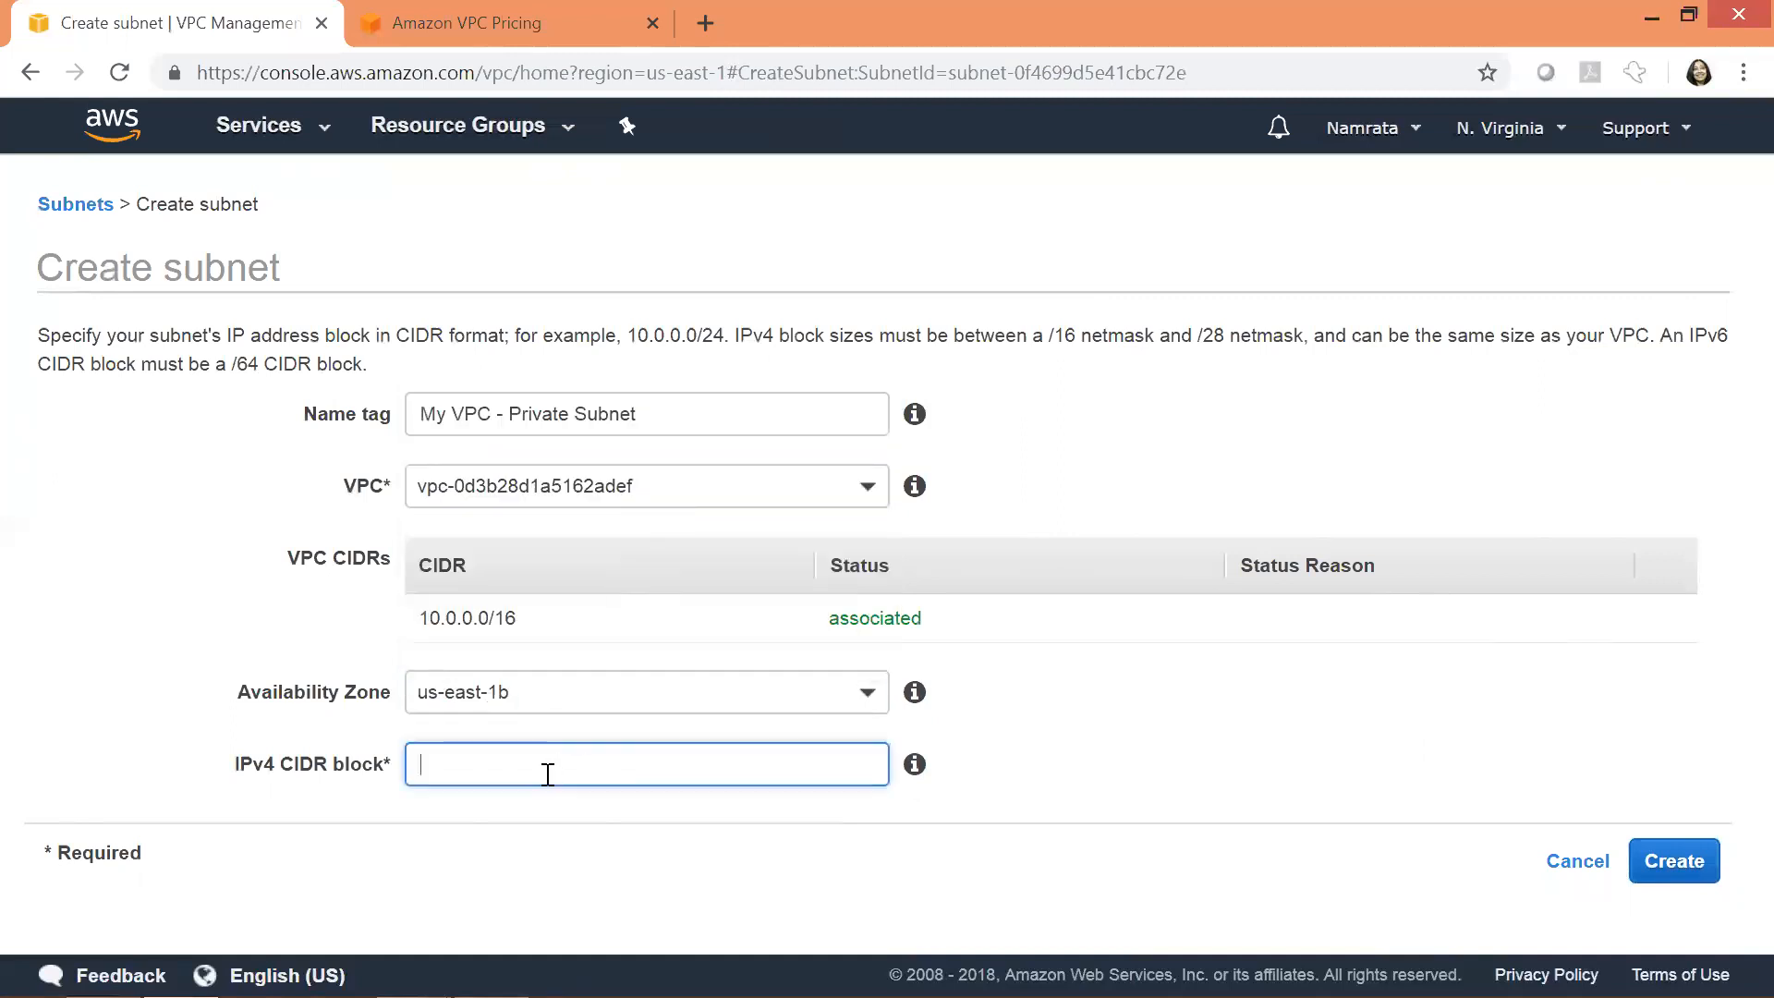
{"action": "type", "text": "10.0"}
{"action": "left_click", "coordinate": [1677, 861]}
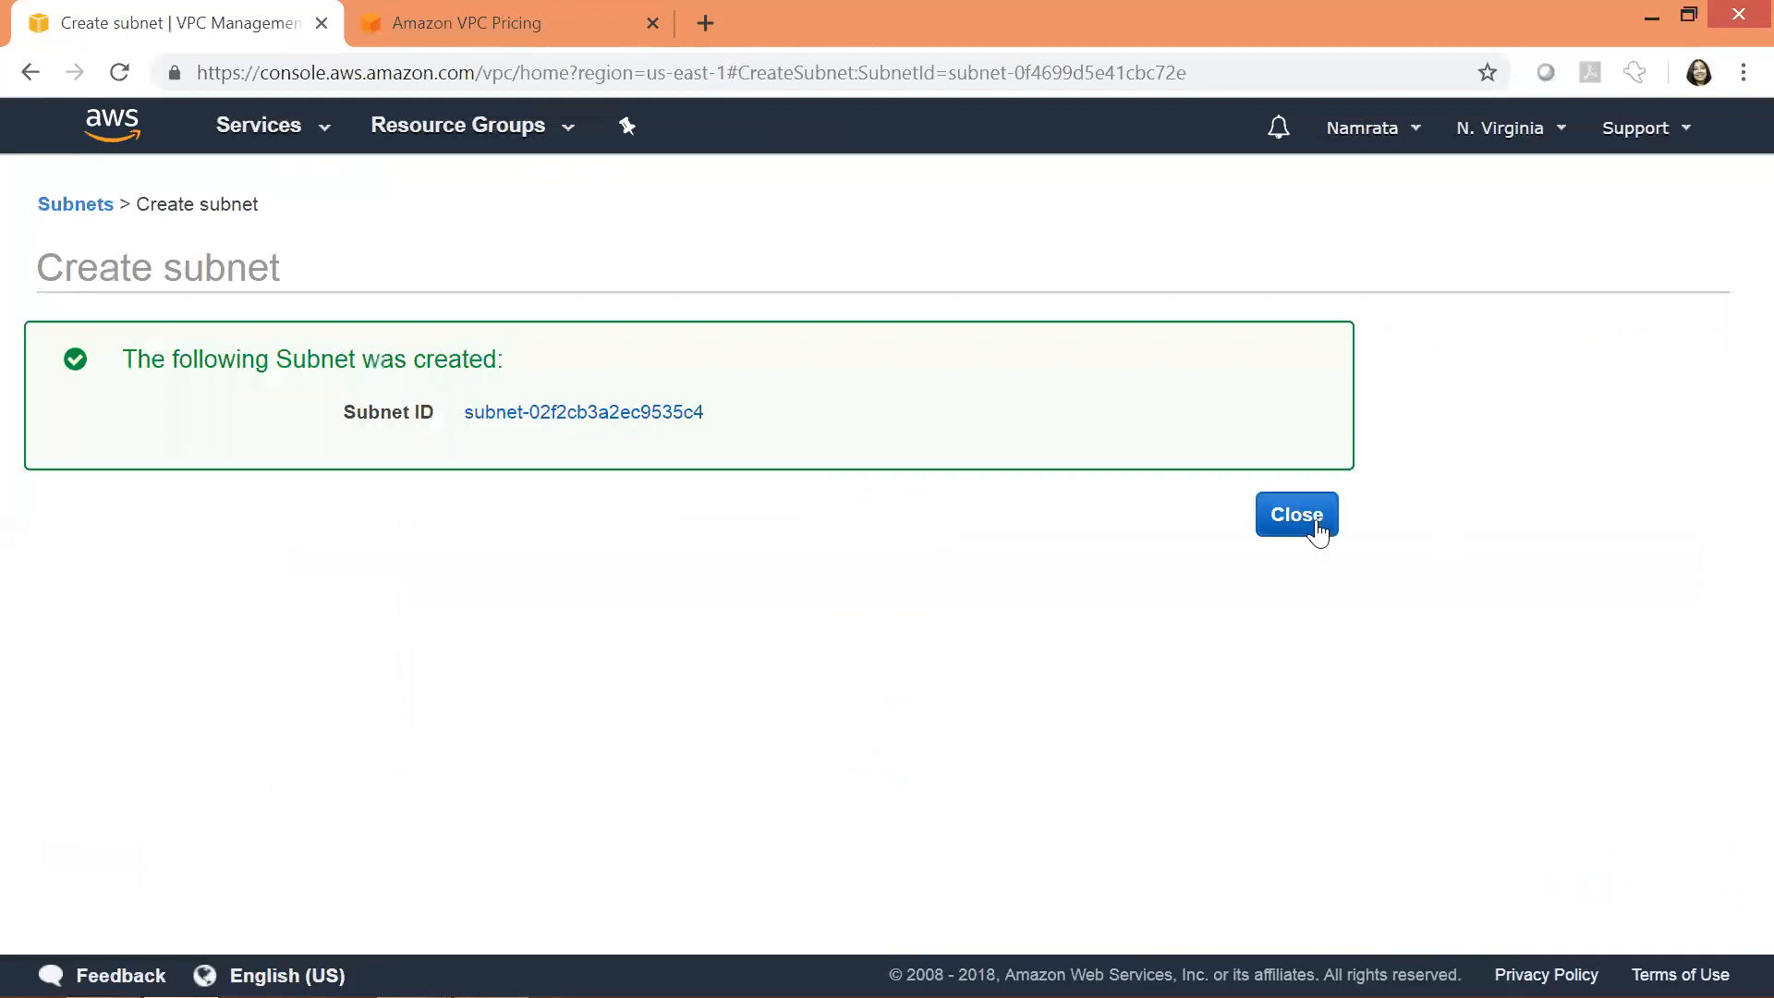
{"action": "left_click", "coordinate": [1311, 523]}
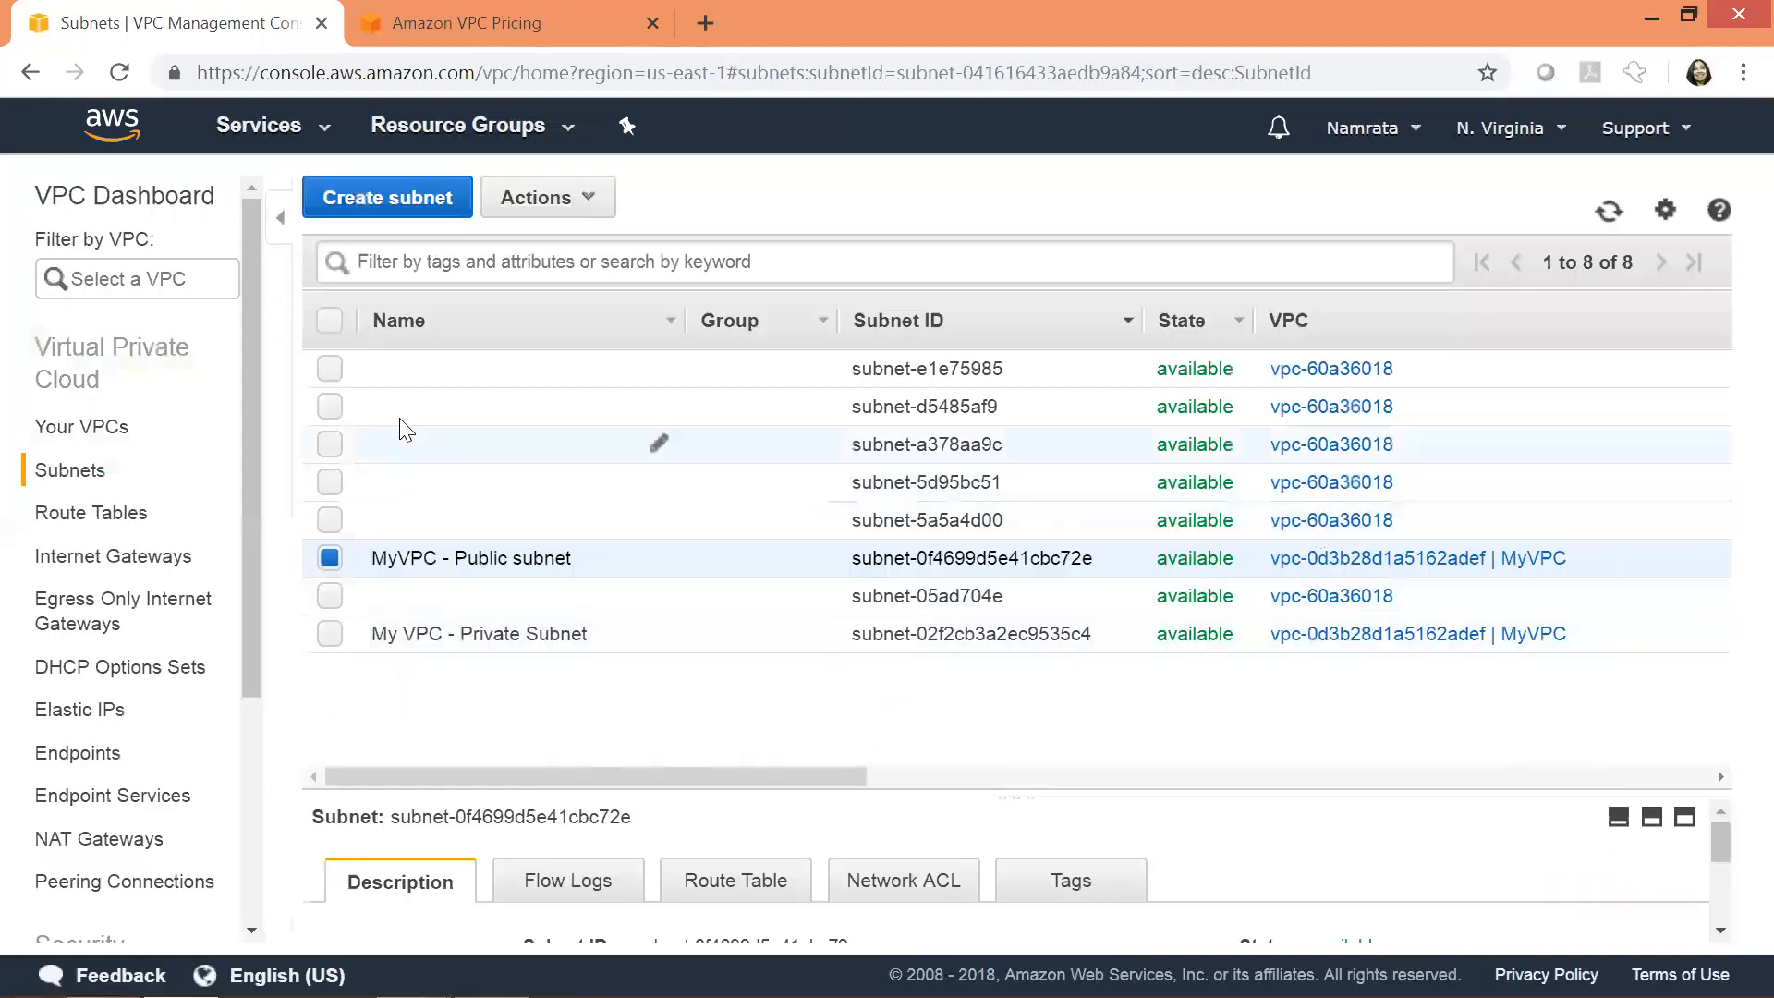
- Filter the subnet list by MyVPC and rename the private subnet to MyVPC - Private Subnet
{"action": "left_click", "coordinate": [417, 262]}
{"action": "type", "text": "My"}
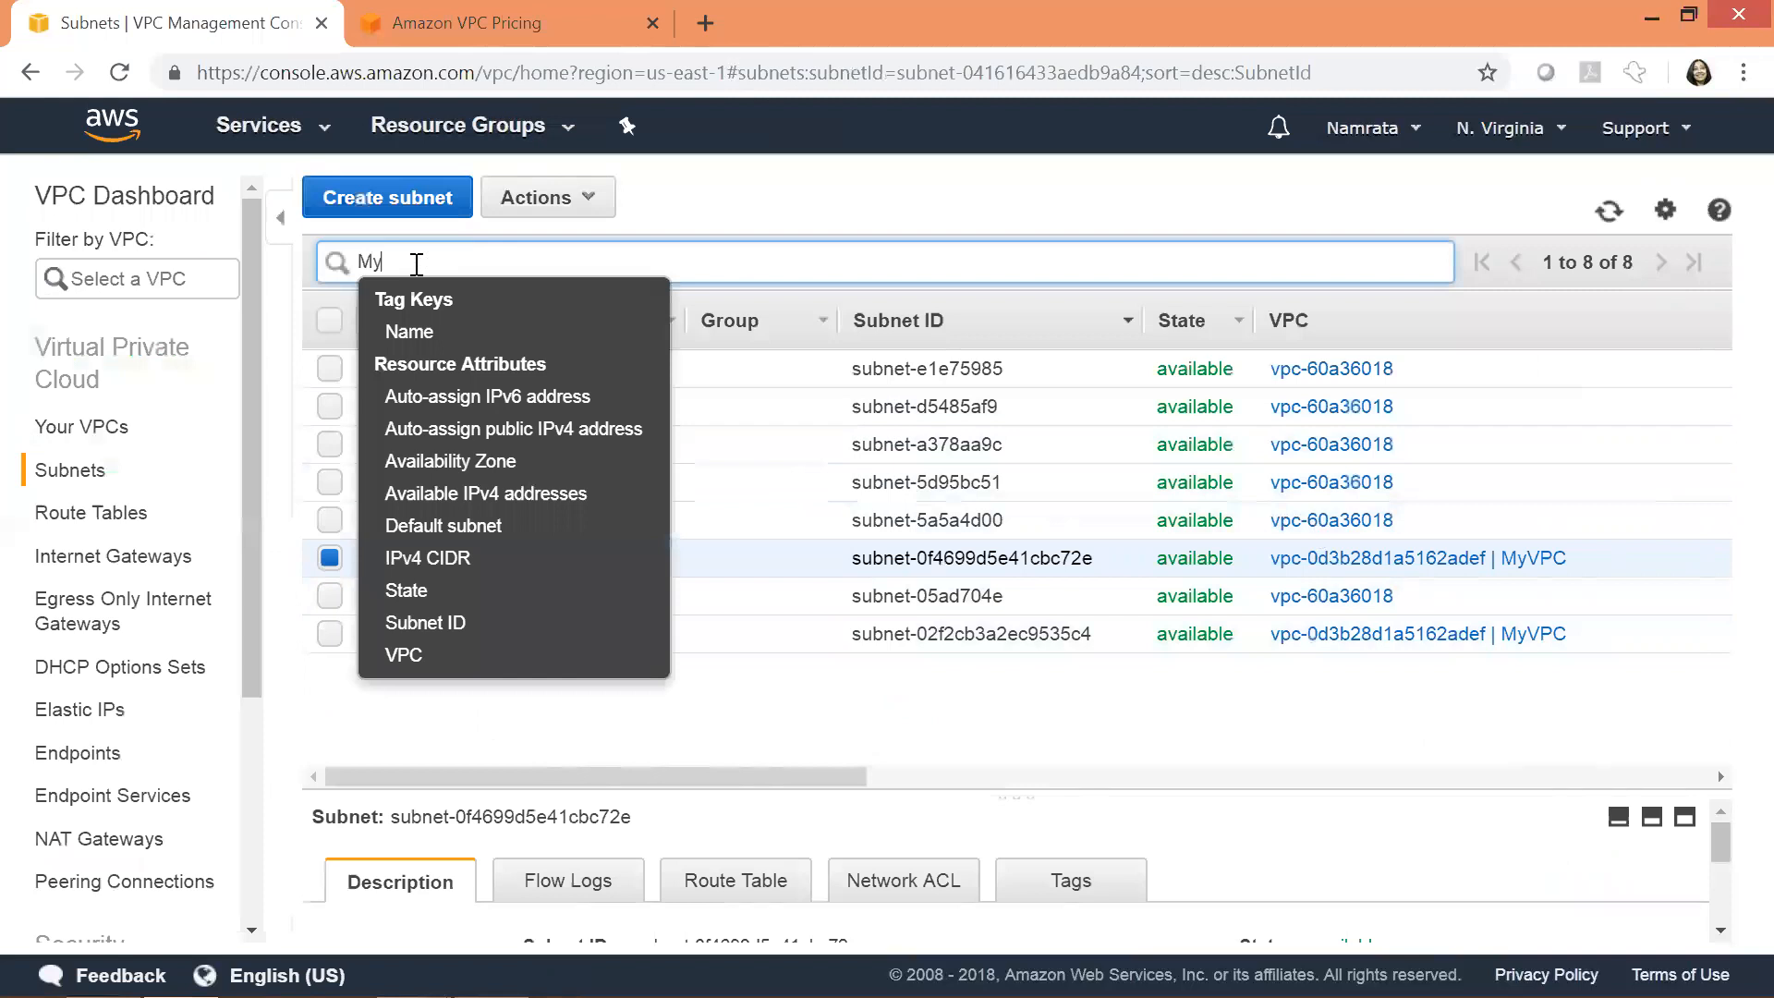
{"action": "type", "text": "VPC"}
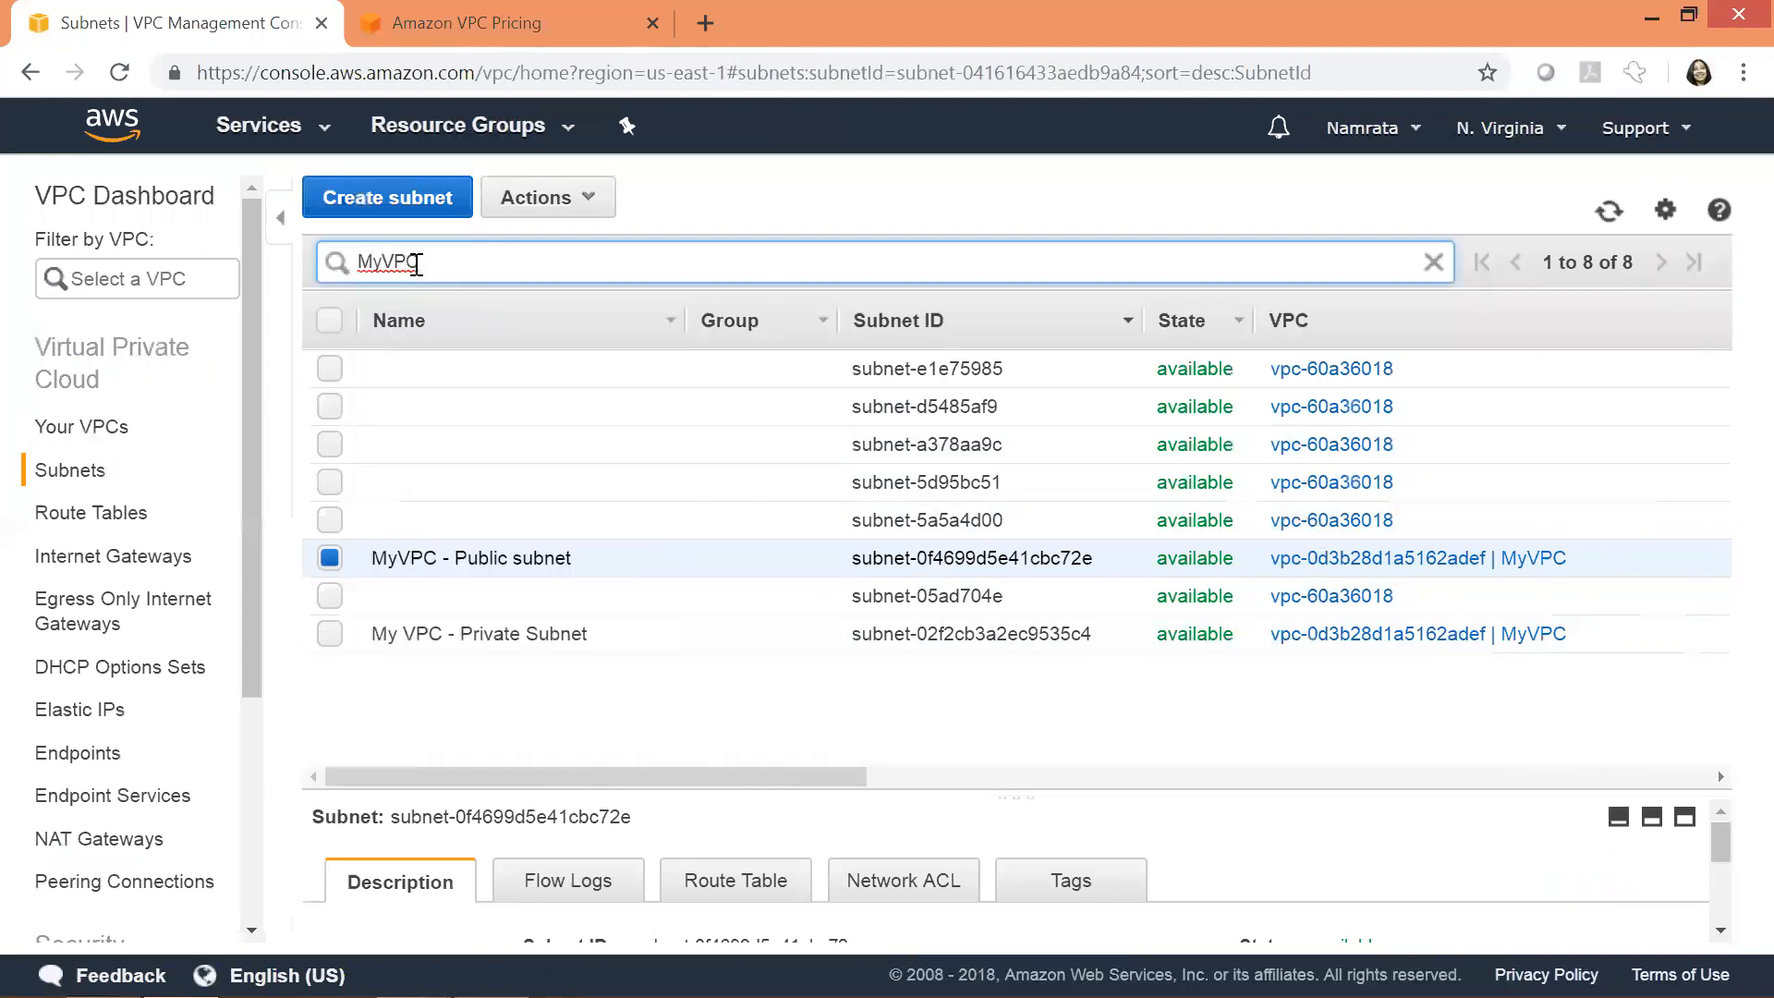
{"action": "key", "text": "Return"}
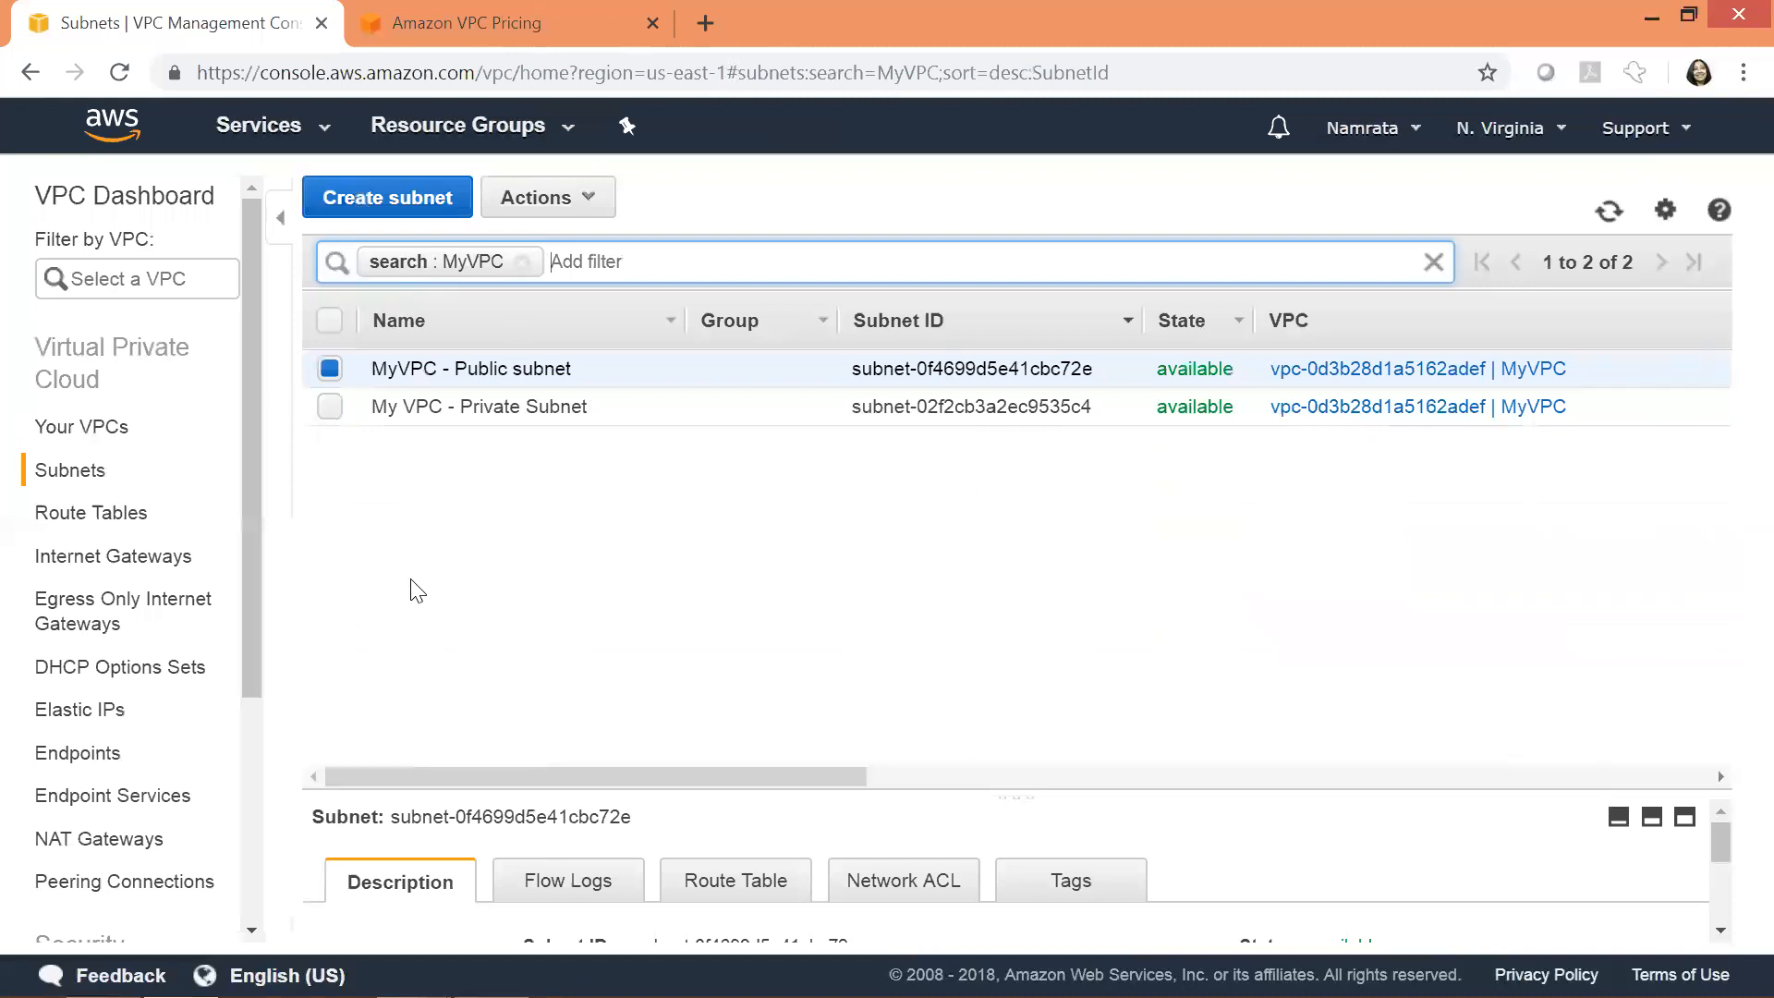
{"action": "left_click", "coordinate": [659, 407]}
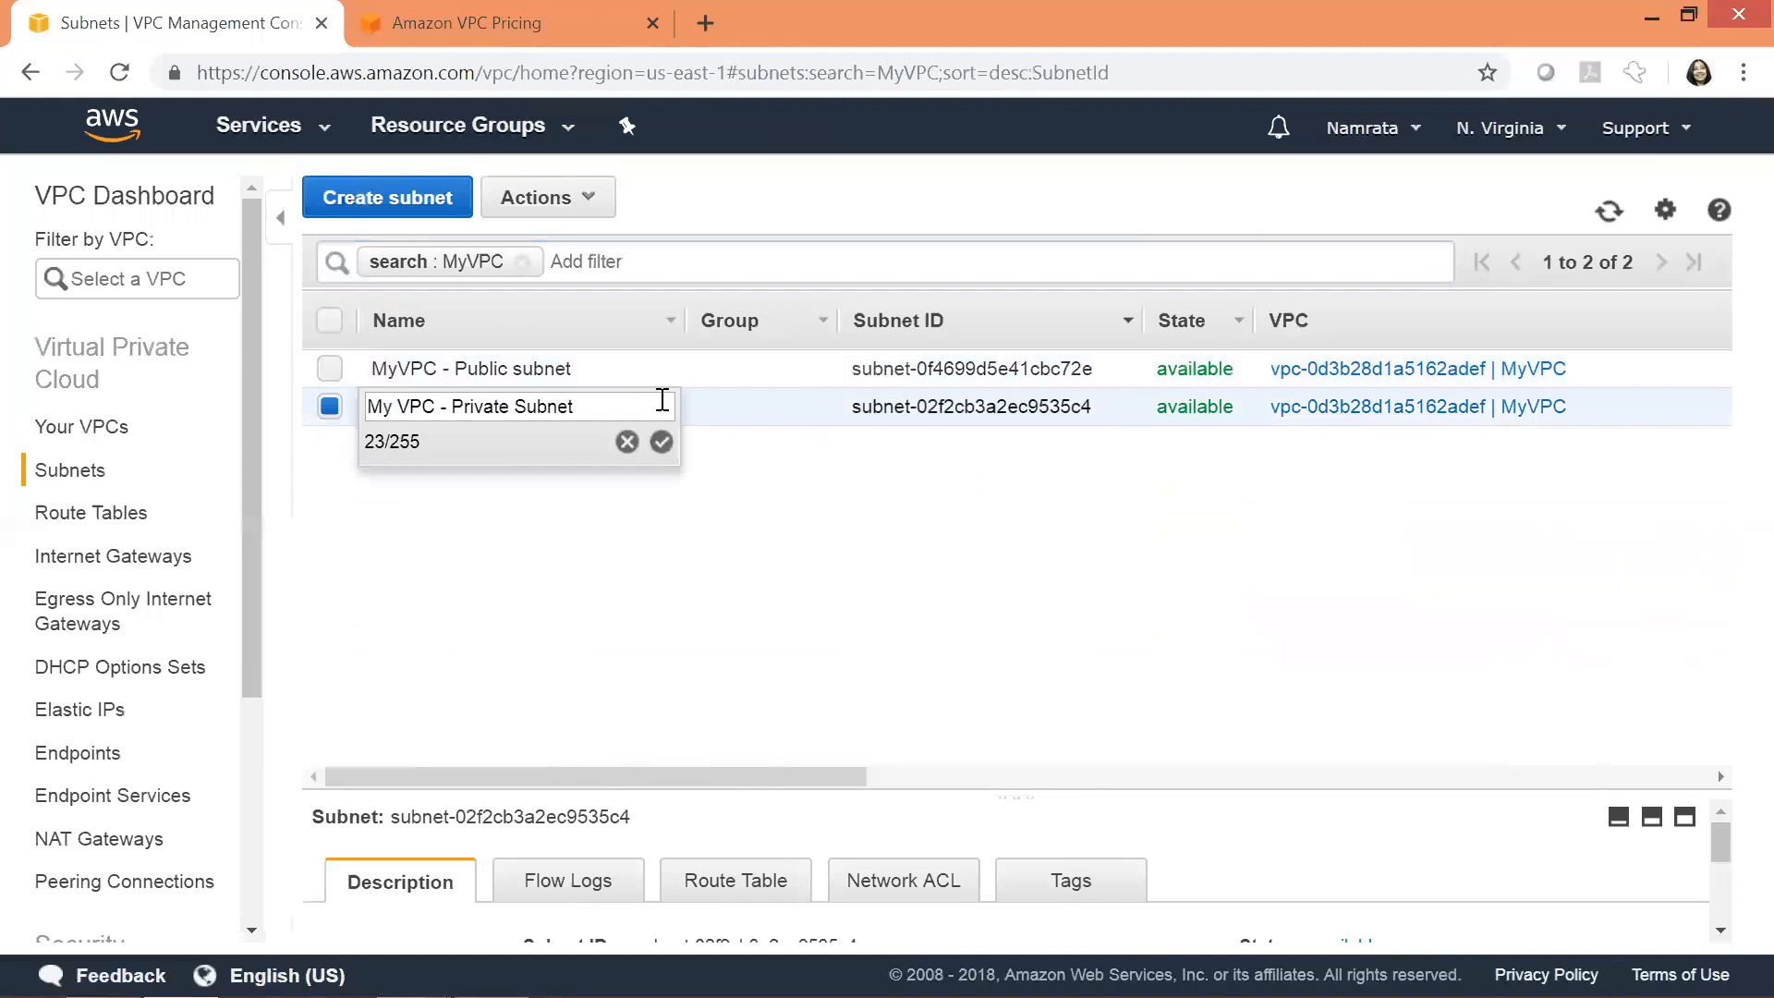
{"action": "key", "text": "Home"}
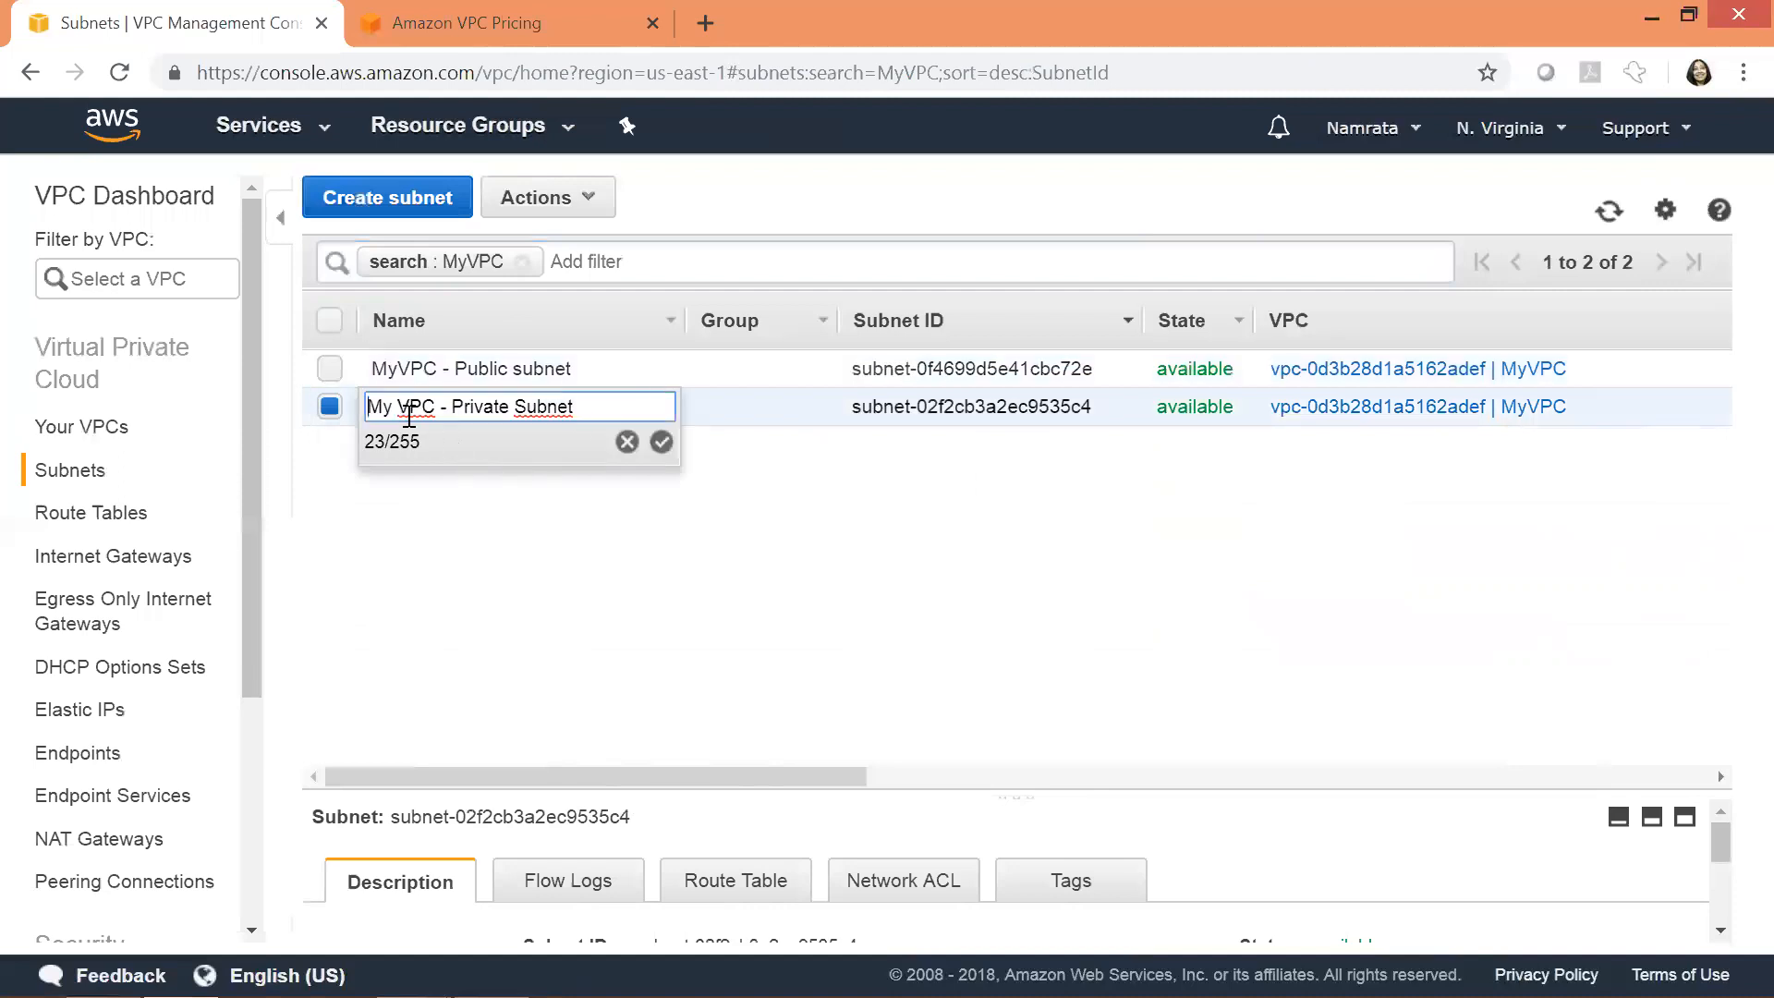
{"action": "key", "text": "BackSpace"}
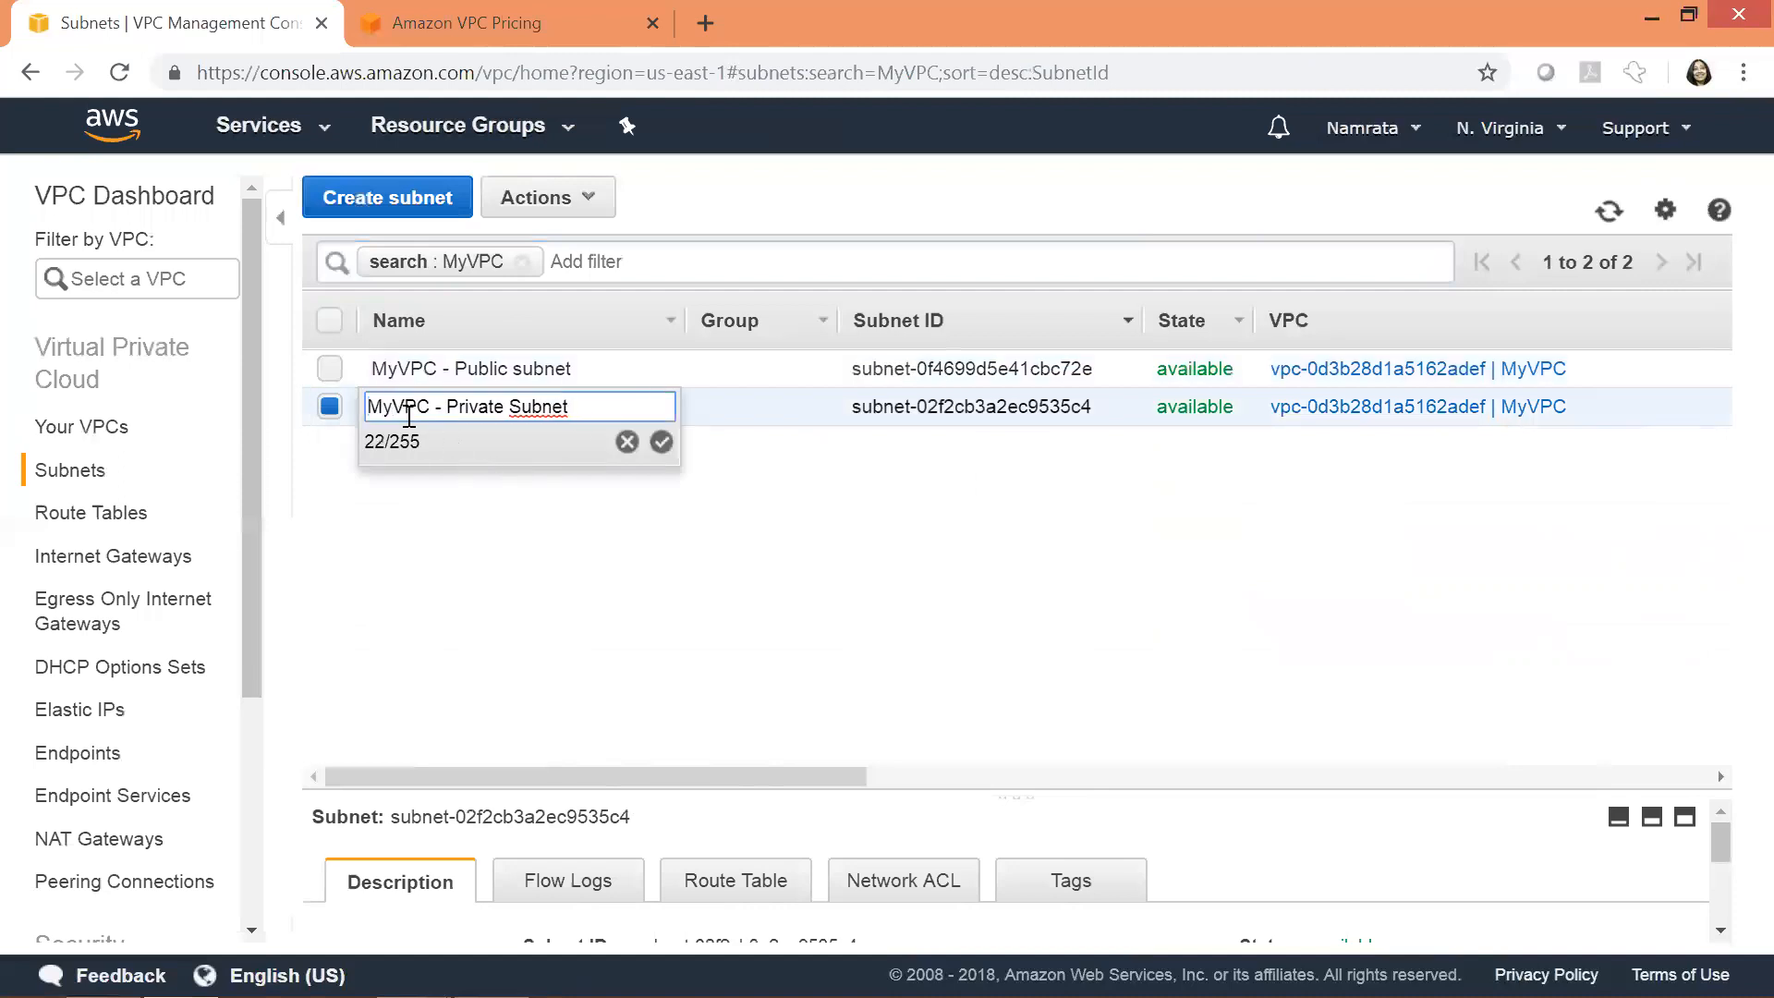
{"action": "left_click", "coordinate": [660, 442]}
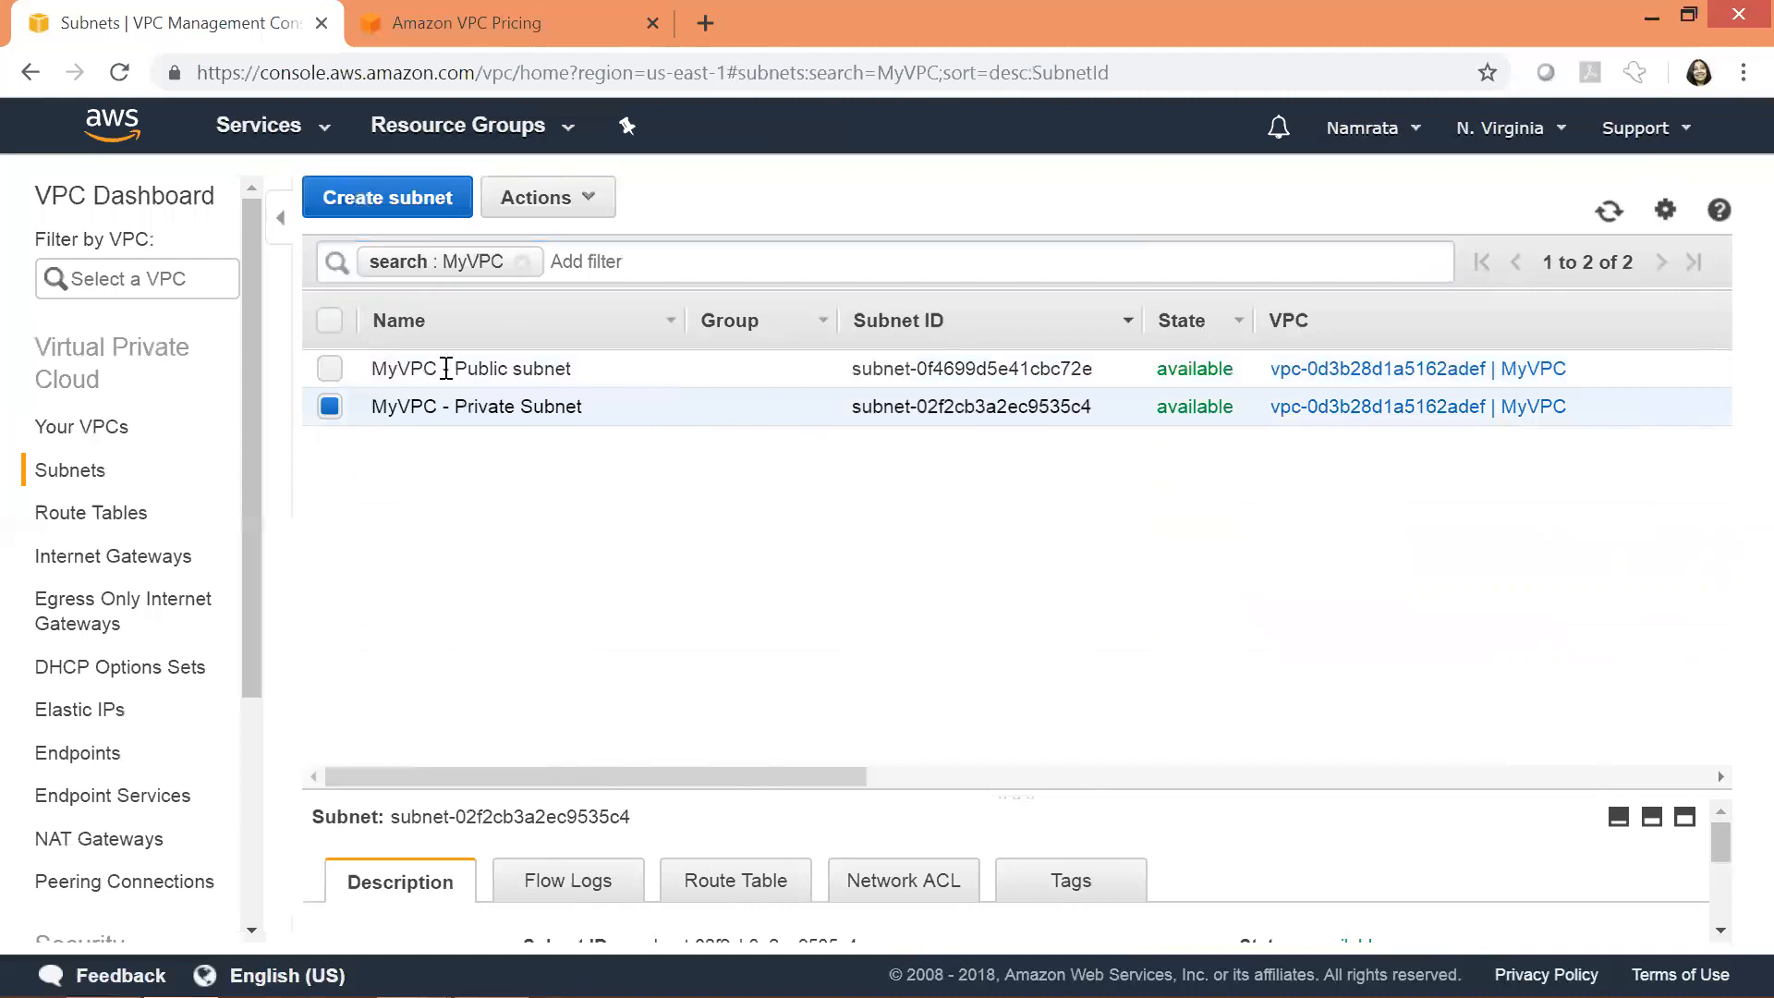
- Examine the description details of MyVPC - Private Subnet and MyVPC - Public subnet, including their IPv4 CIDR blocks
{"action": "mouse_move", "coordinate": [657, 371]}
{"action": "left_click_drag", "start_coordinate": [913, 789], "coordinate": [907, 505]}
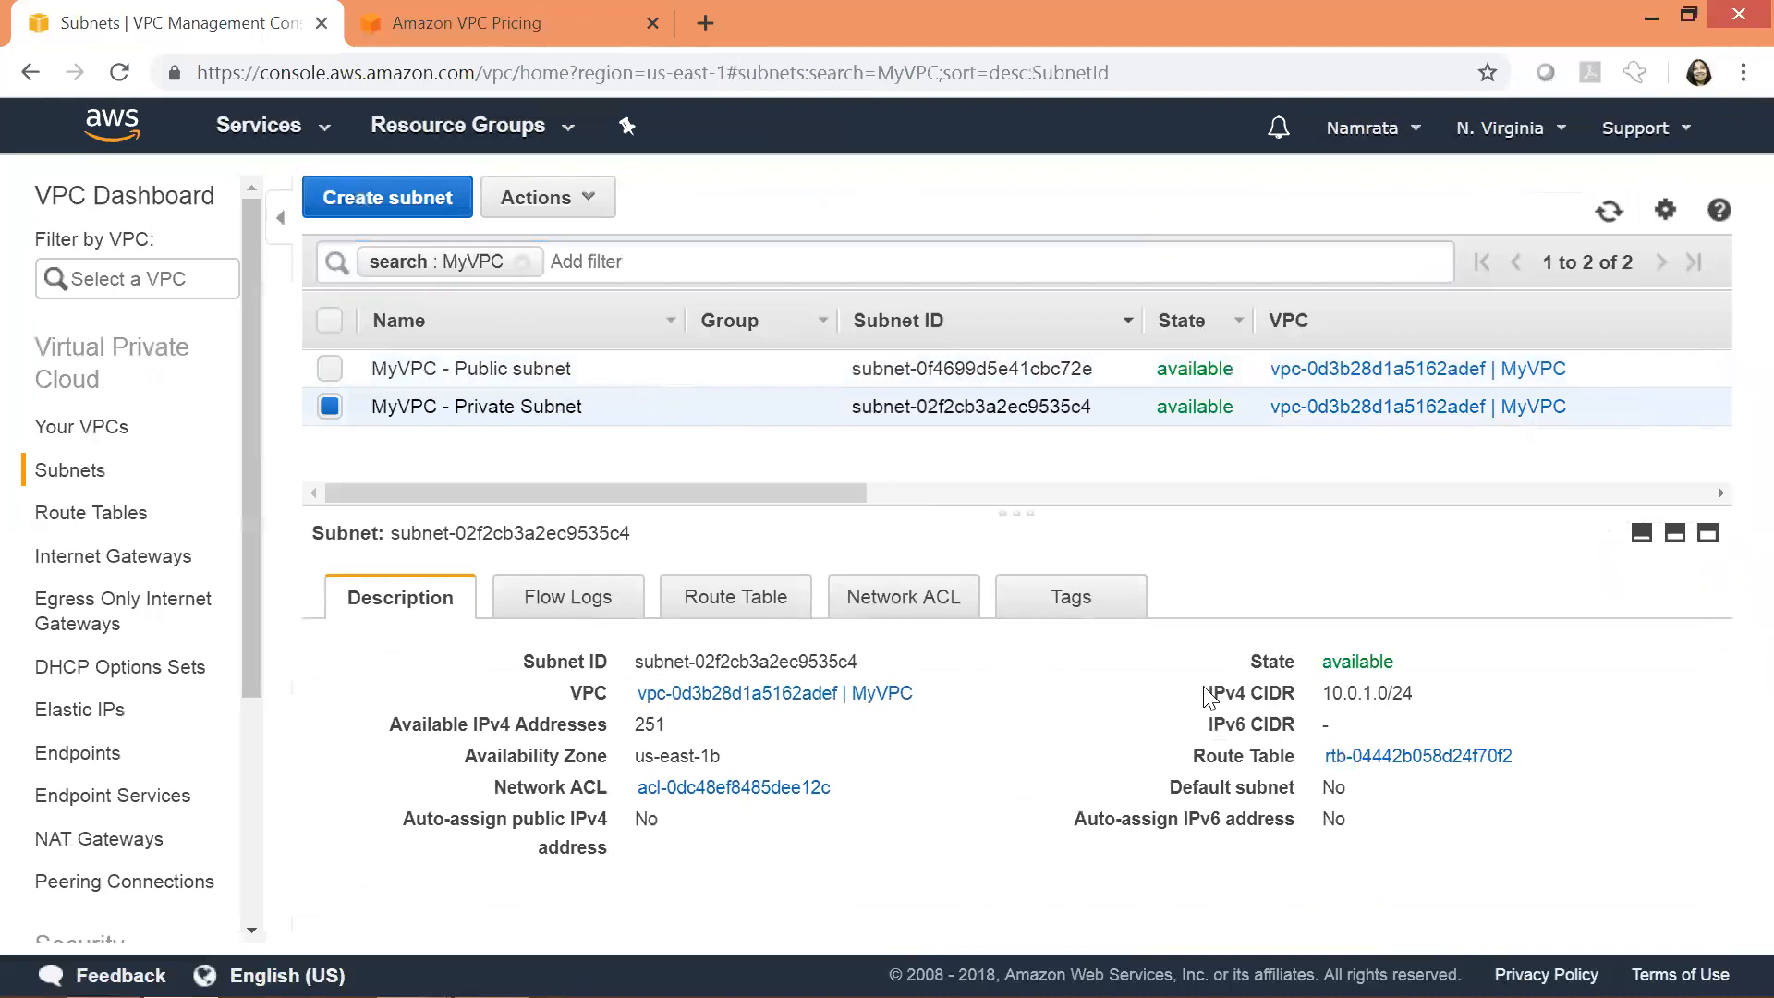
{"action": "left_click", "coordinate": [330, 407]}
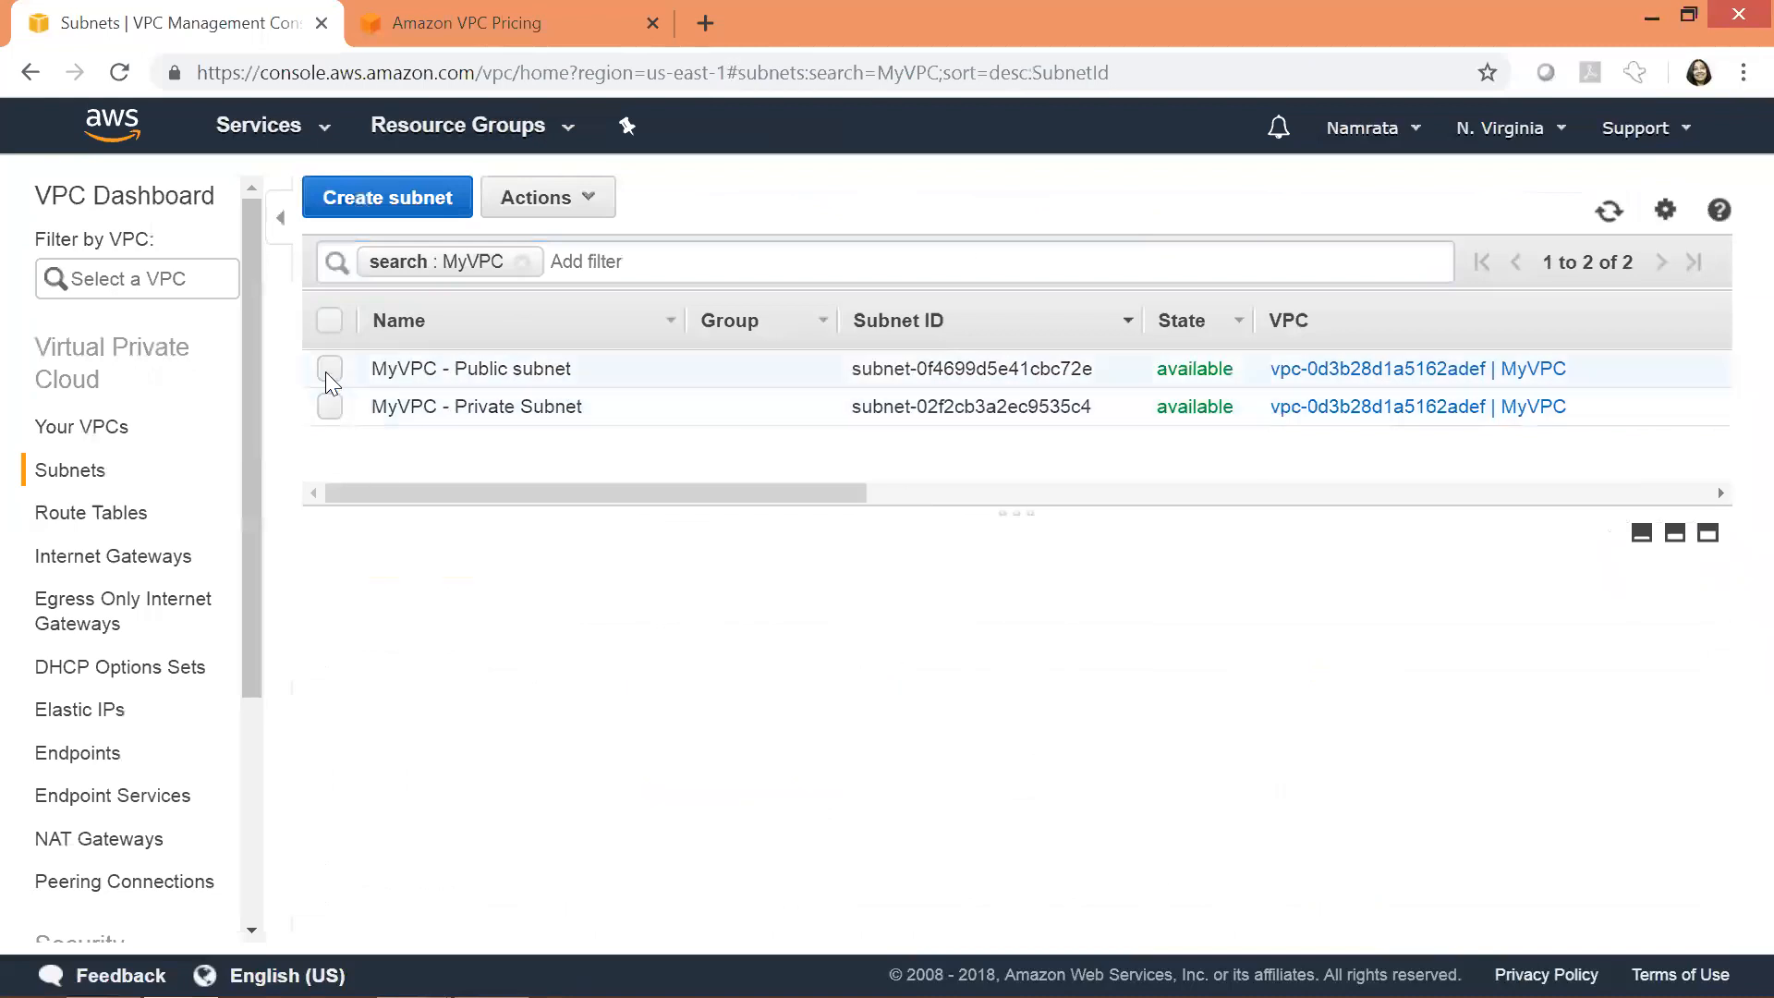
{"action": "left_click", "coordinate": [325, 371]}
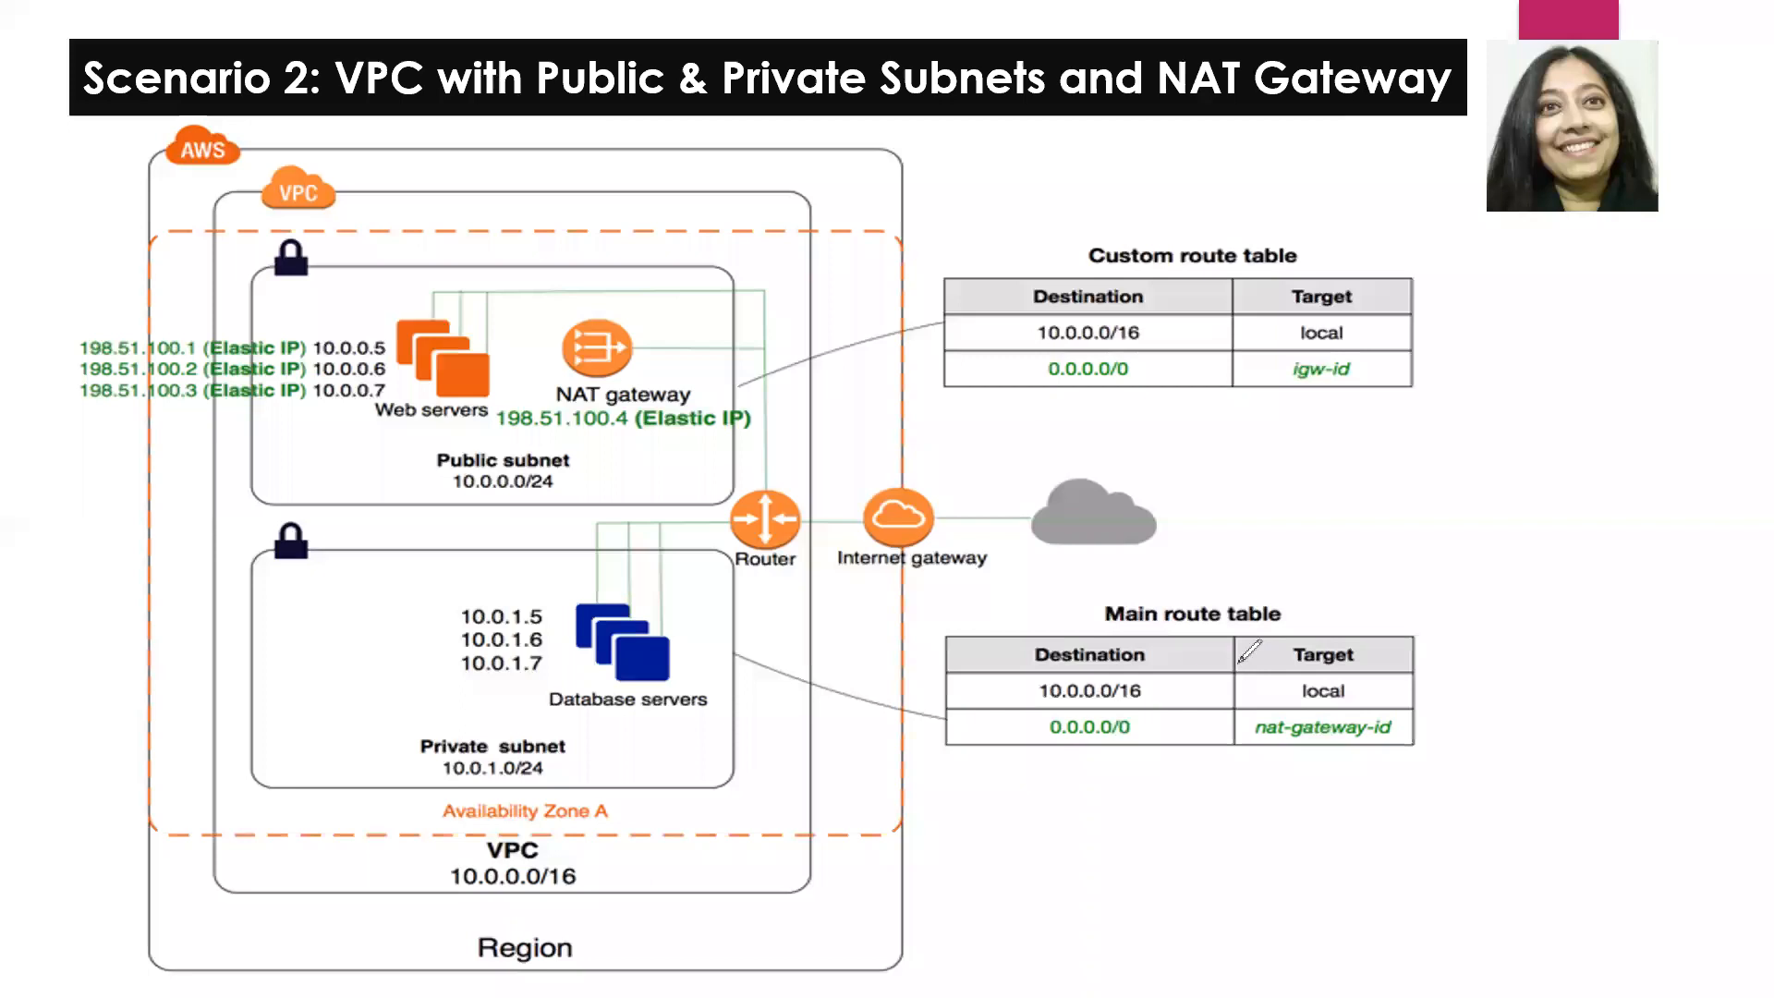
{"action": "mouse_move", "coordinate": [632, 845]}
{"action": "left_mouse_down"}
{"action": "mouse_move", "coordinate": [558, 824]}
{"action": "mouse_move", "coordinate": [452, 911]}
{"action": "mouse_move", "coordinate": [673, 786]}
{"action": "mouse_move", "coordinate": [615, 818]}
{"action": "left_mouse_up"}
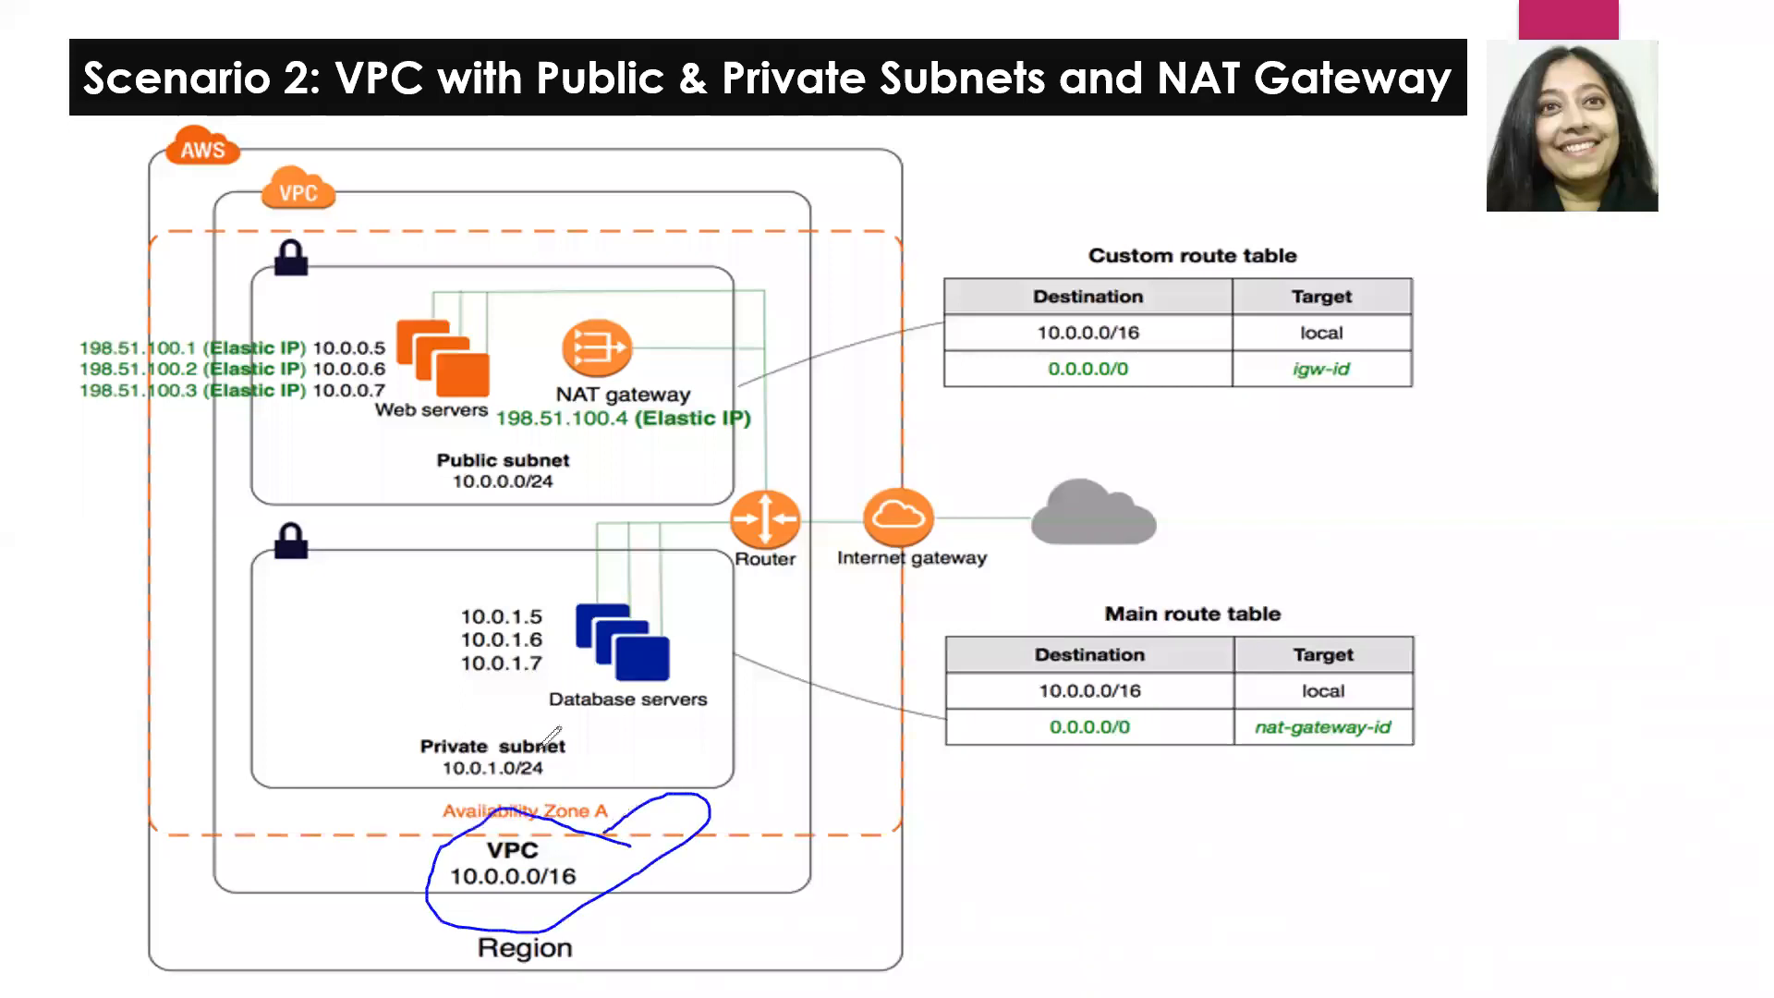
{"action": "mouse_move", "coordinate": [588, 457]}
{"action": "left_mouse_down"}
{"action": "mouse_move", "coordinate": [506, 441]}
{"action": "mouse_move", "coordinate": [499, 528]}
{"action": "mouse_move", "coordinate": [586, 447]}
{"action": "left_mouse_up"}
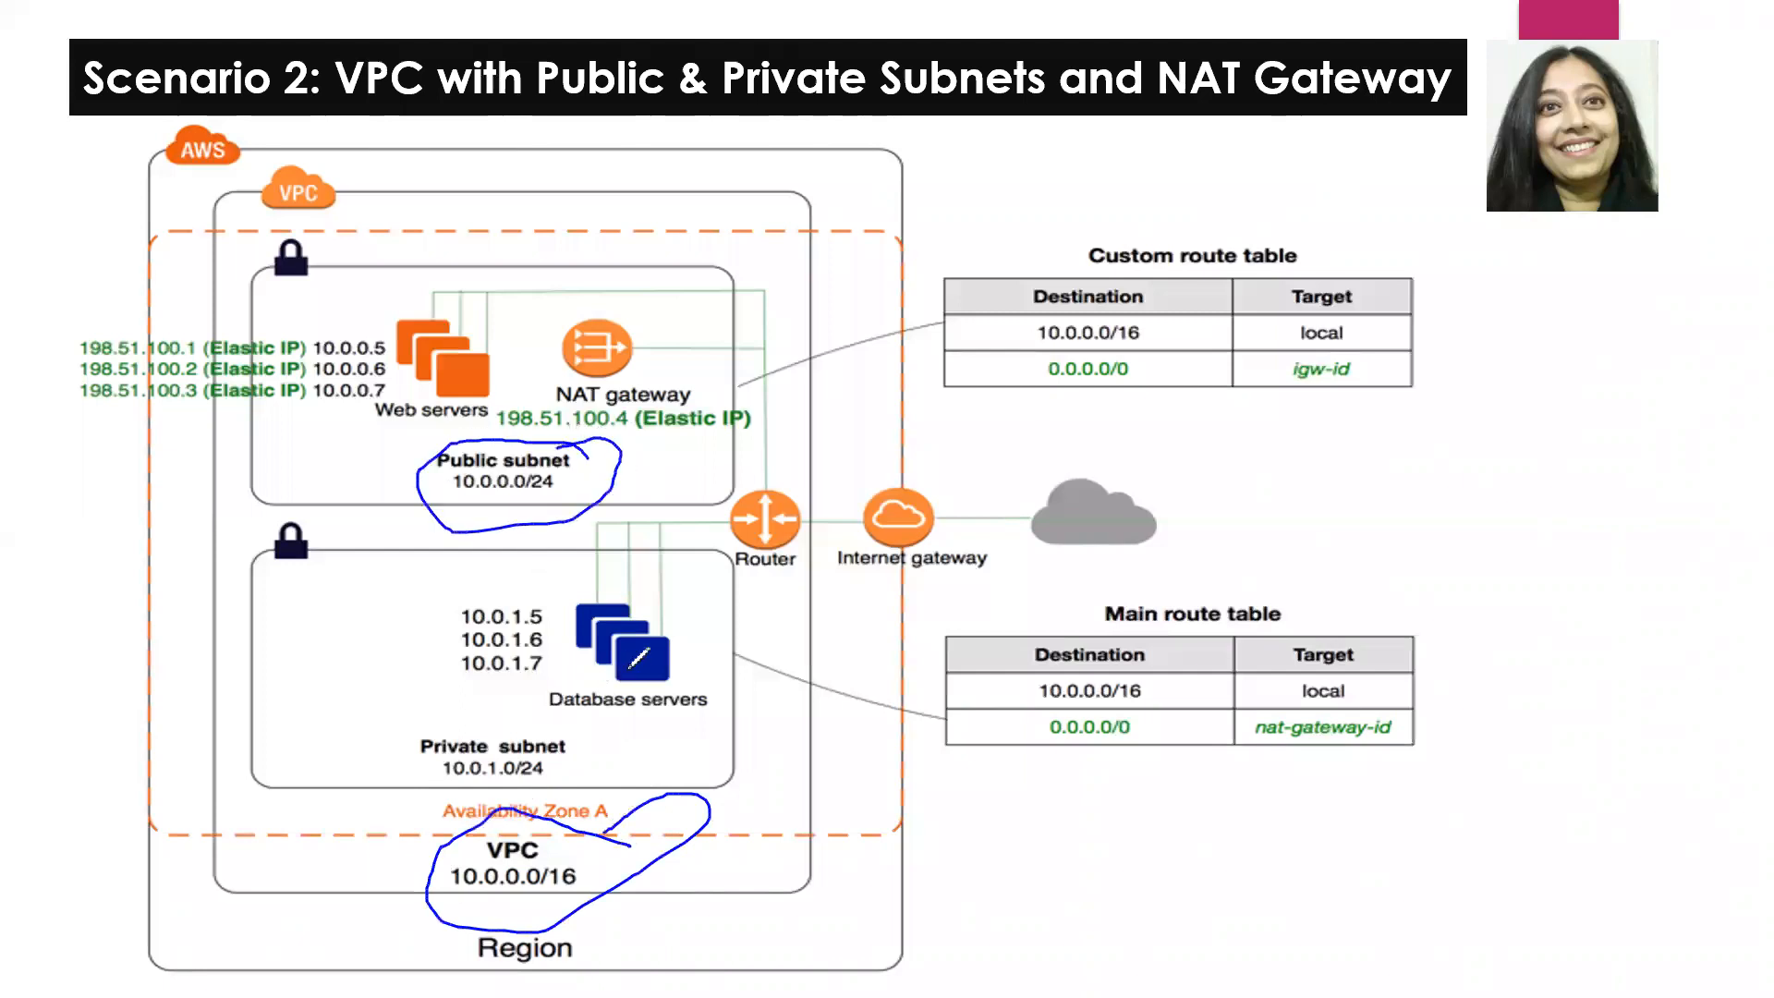
{"action": "mouse_move", "coordinate": [579, 721]}
{"action": "left_mouse_down"}
{"action": "mouse_move", "coordinate": [508, 709]}
{"action": "mouse_move", "coordinate": [495, 813]}
{"action": "mouse_move", "coordinate": [577, 726]}
{"action": "left_mouse_up"}
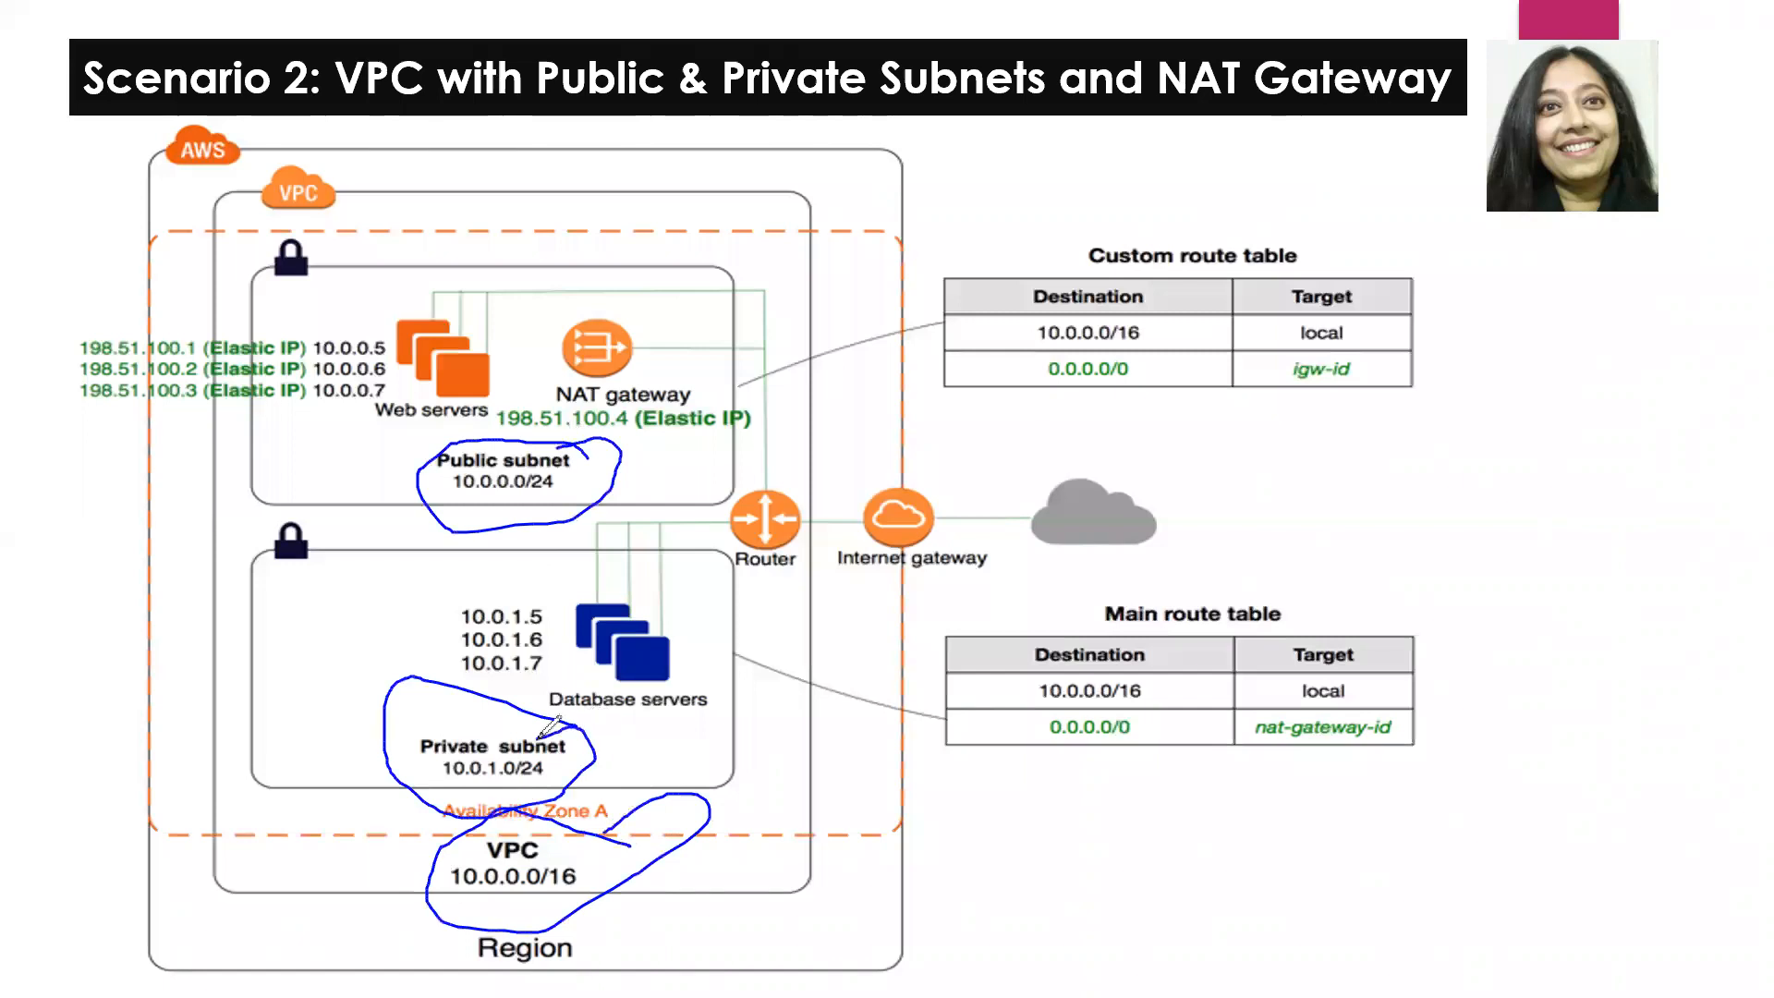
{"action": "mouse_move", "coordinate": [867, 586]}
{"action": "left_mouse_down"}
{"action": "mouse_move", "coordinate": [1011, 577]}
{"action": "mouse_move", "coordinate": [980, 448]}
{"action": "mouse_move", "coordinate": [870, 560]}
{"action": "mouse_move", "coordinate": [881, 586]}
{"action": "left_mouse_up"}
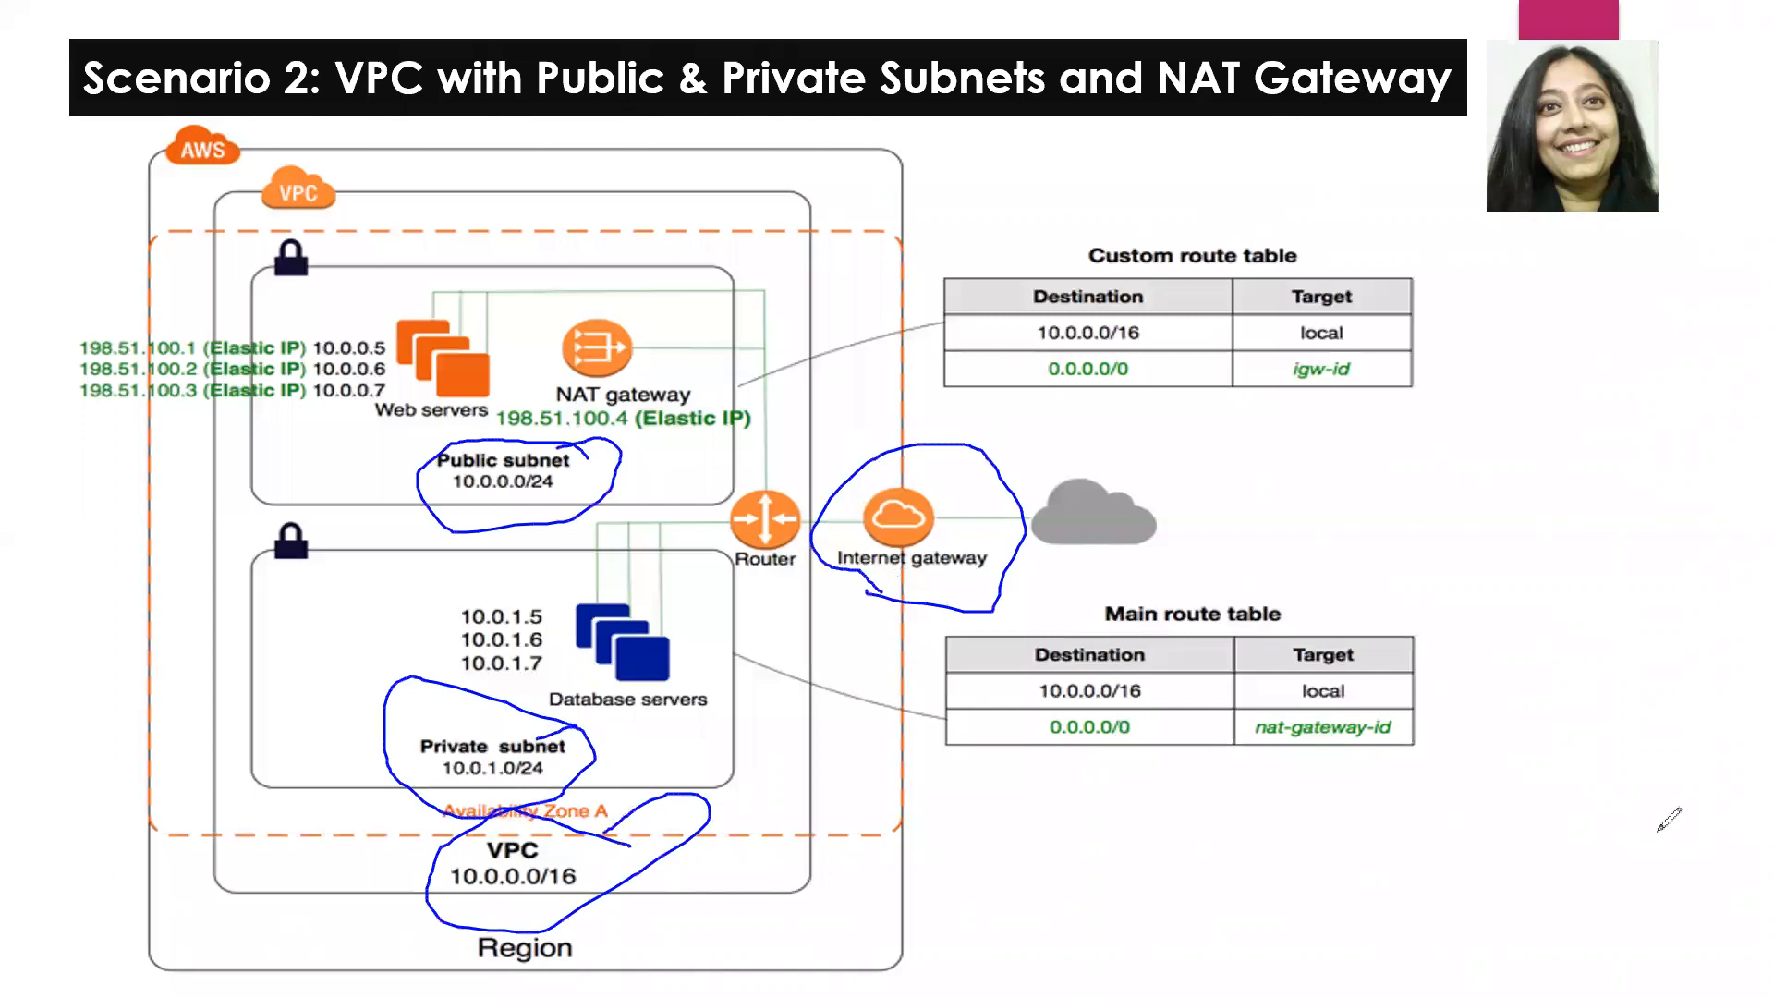
- Switch back to the AWS VPC console, create an internet gateway named MyVPC-IGW and open its entry
{"action": "key", "text": "alt+Tab"}
{"action": "key", "text": "alt+Tab"}
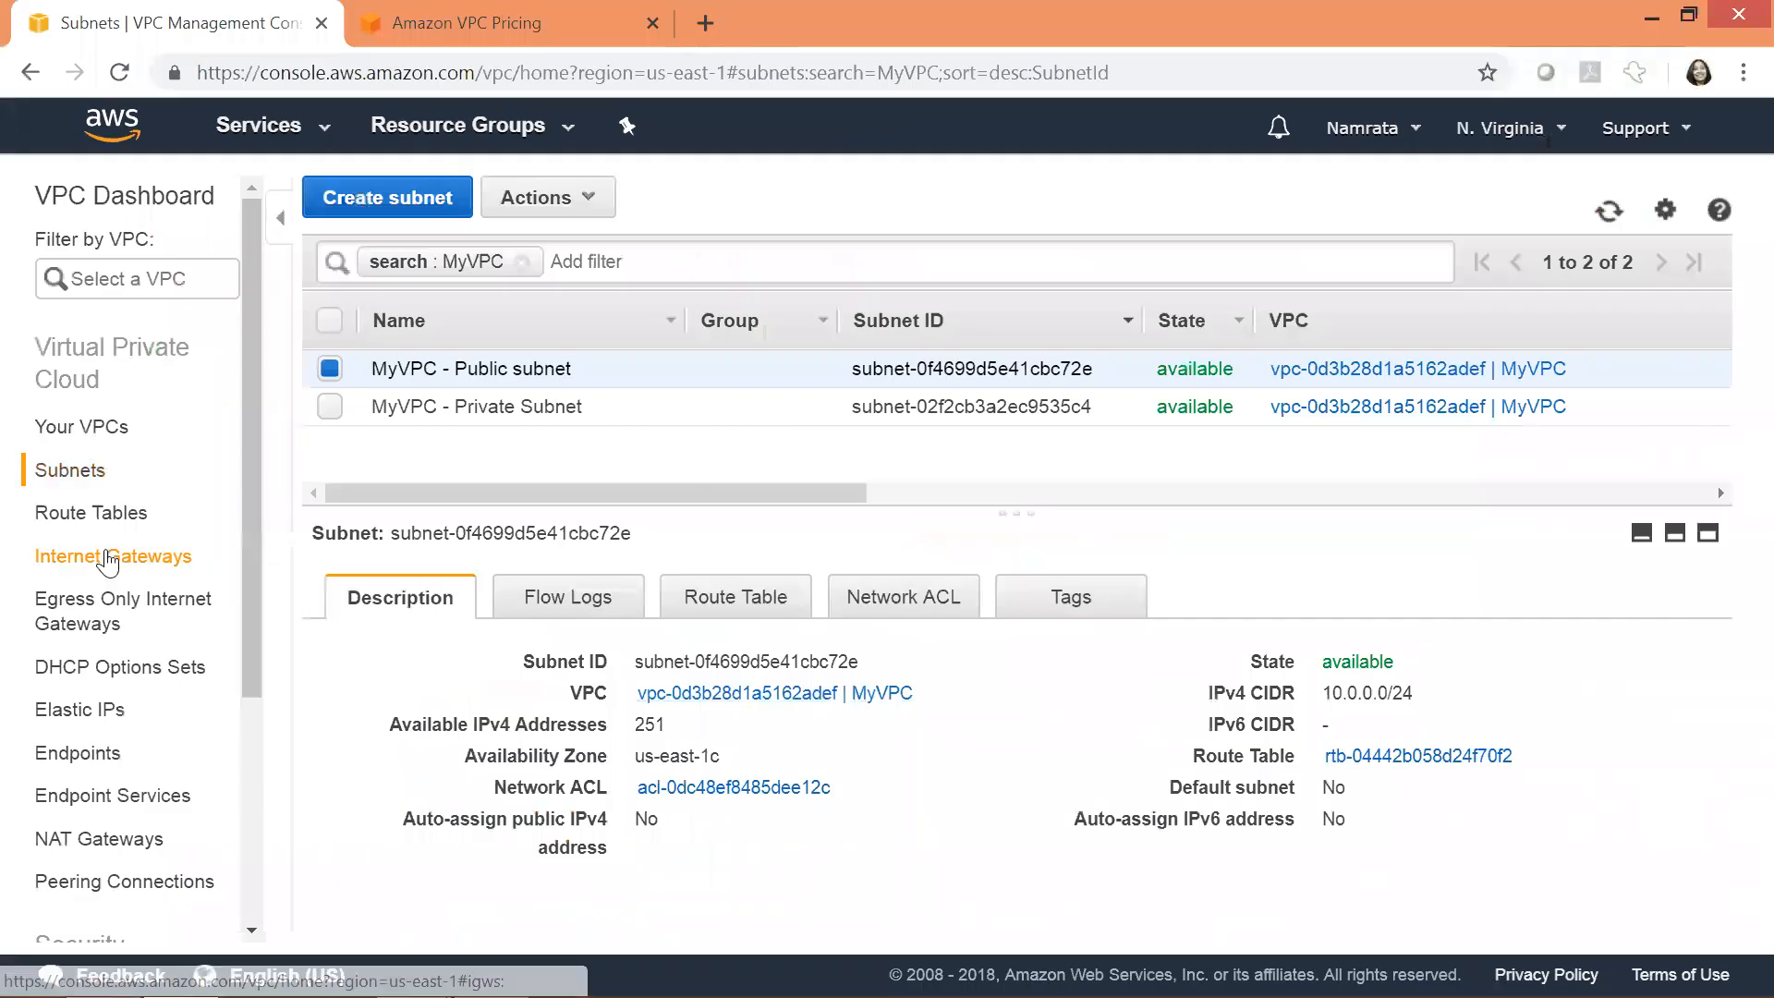
{"action": "left_click", "coordinate": [108, 558]}
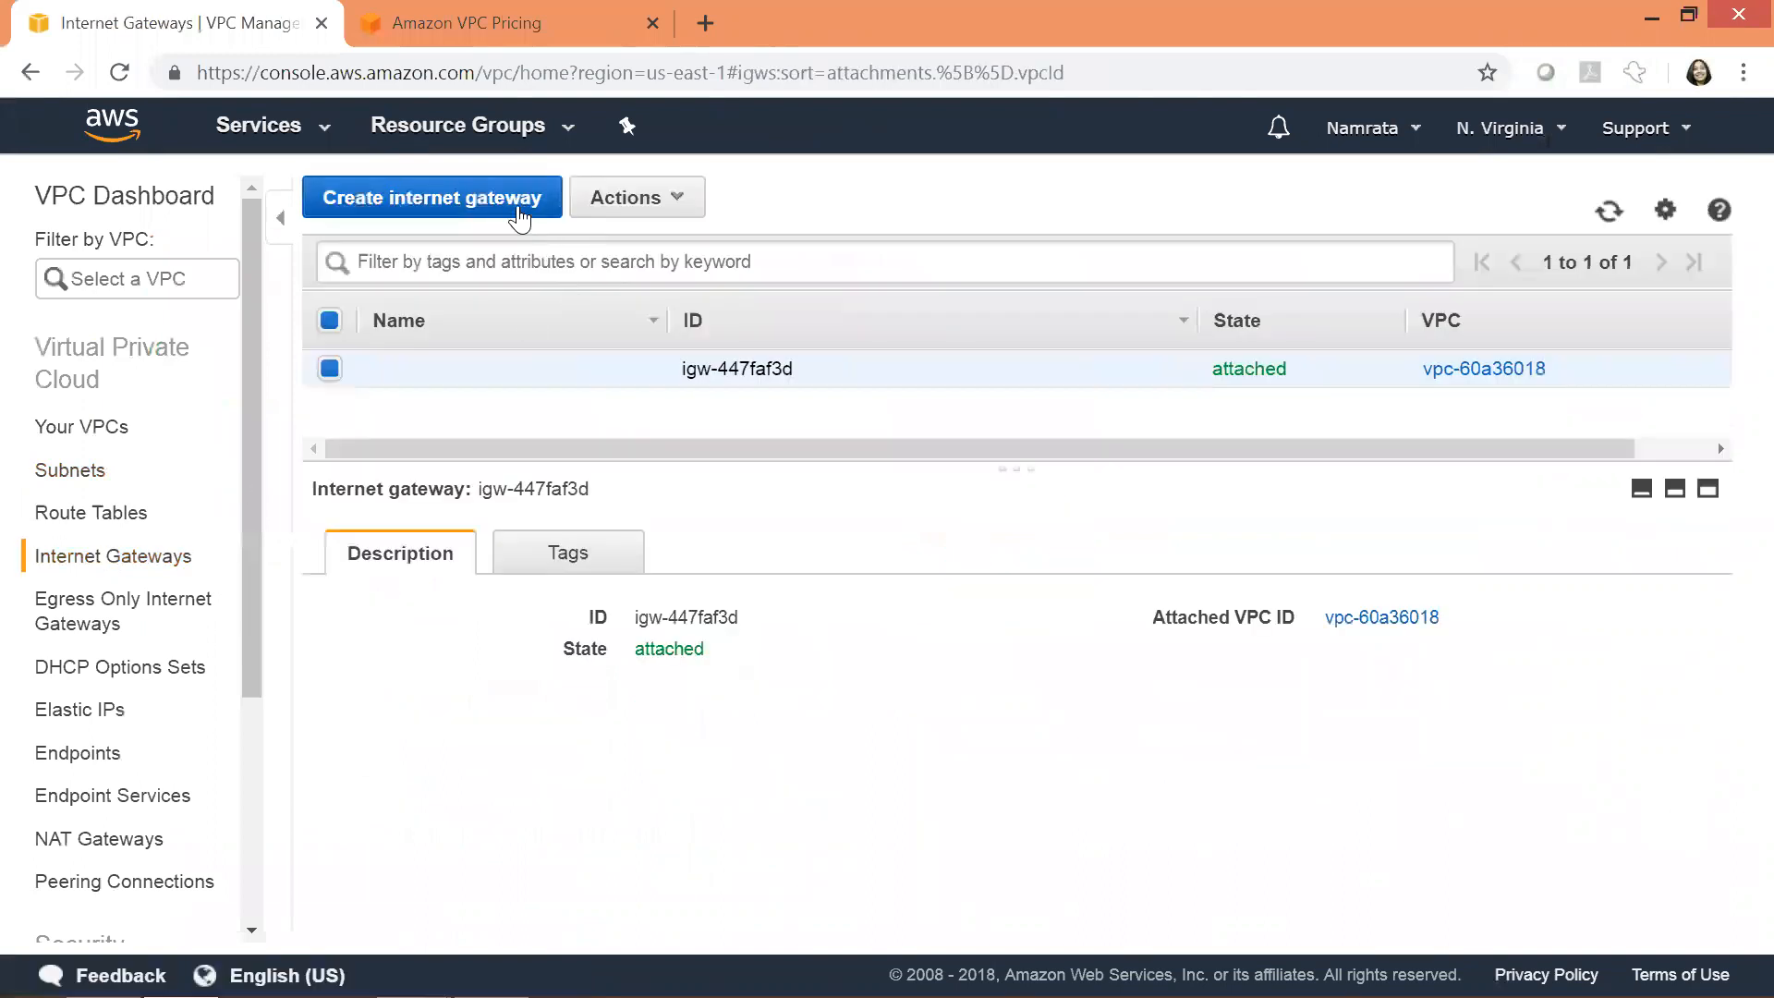
{"action": "left_click", "coordinate": [520, 216]}
{"action": "left_click", "coordinate": [492, 388]}
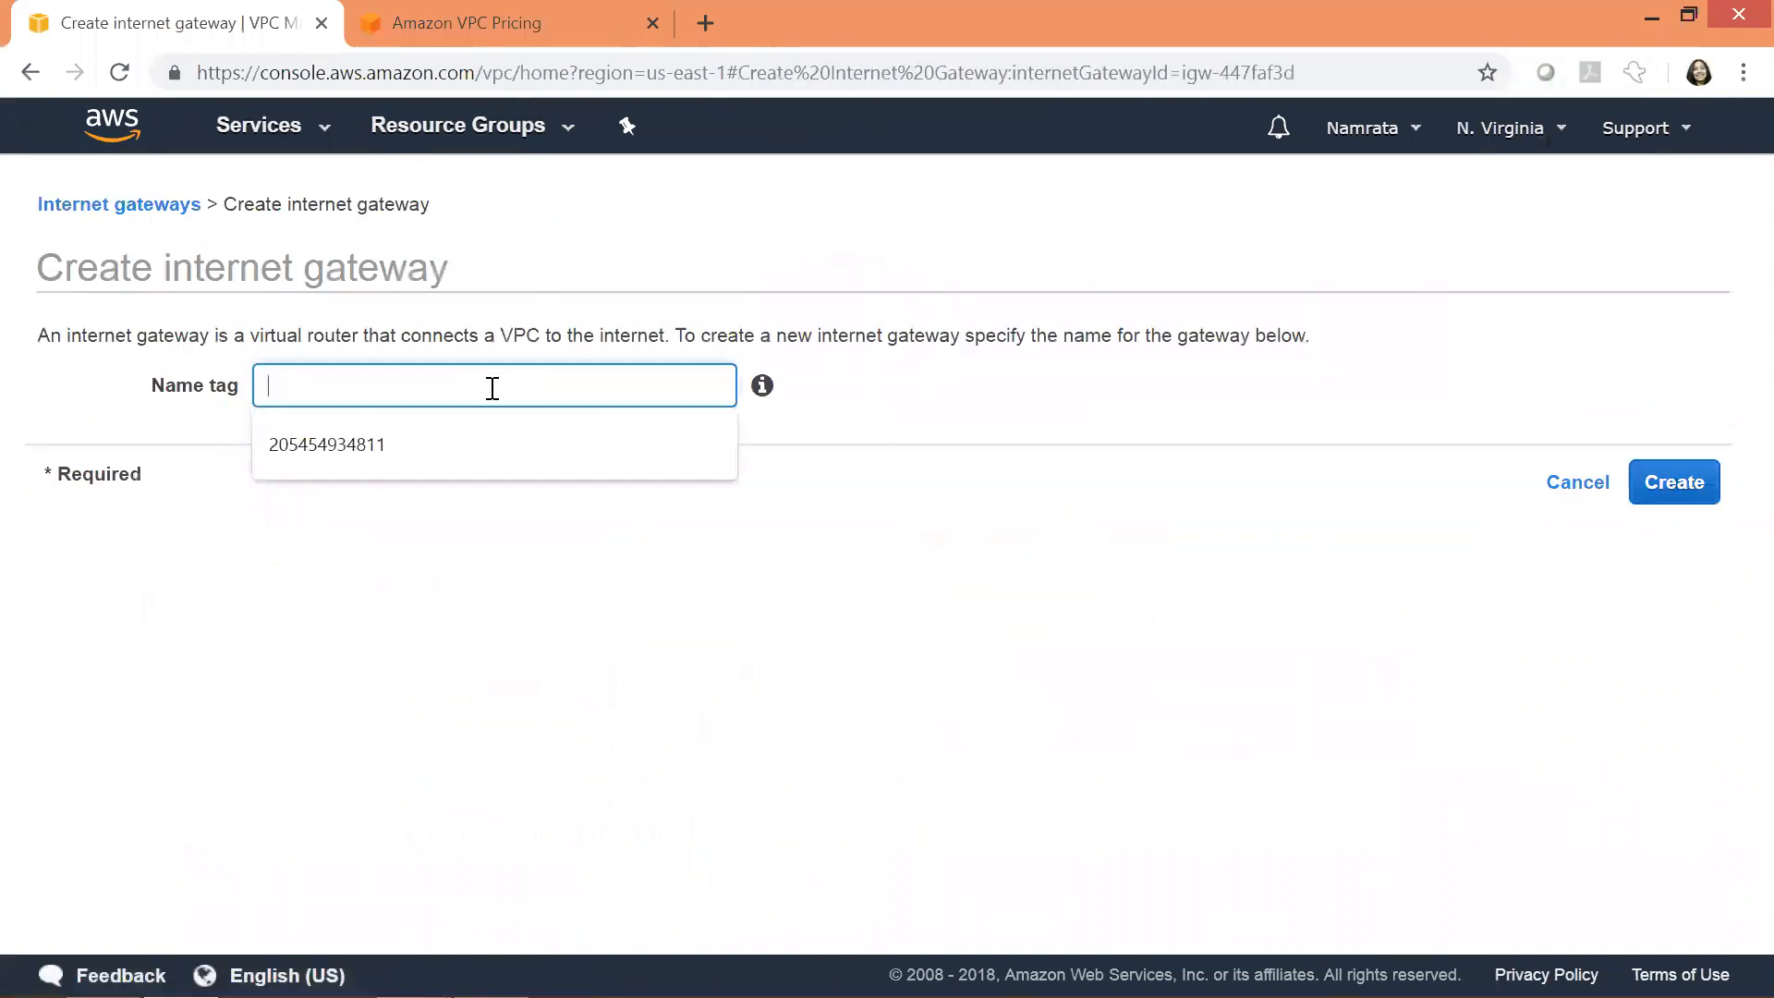
{"action": "type", "text": "MyVPC-IGW"}
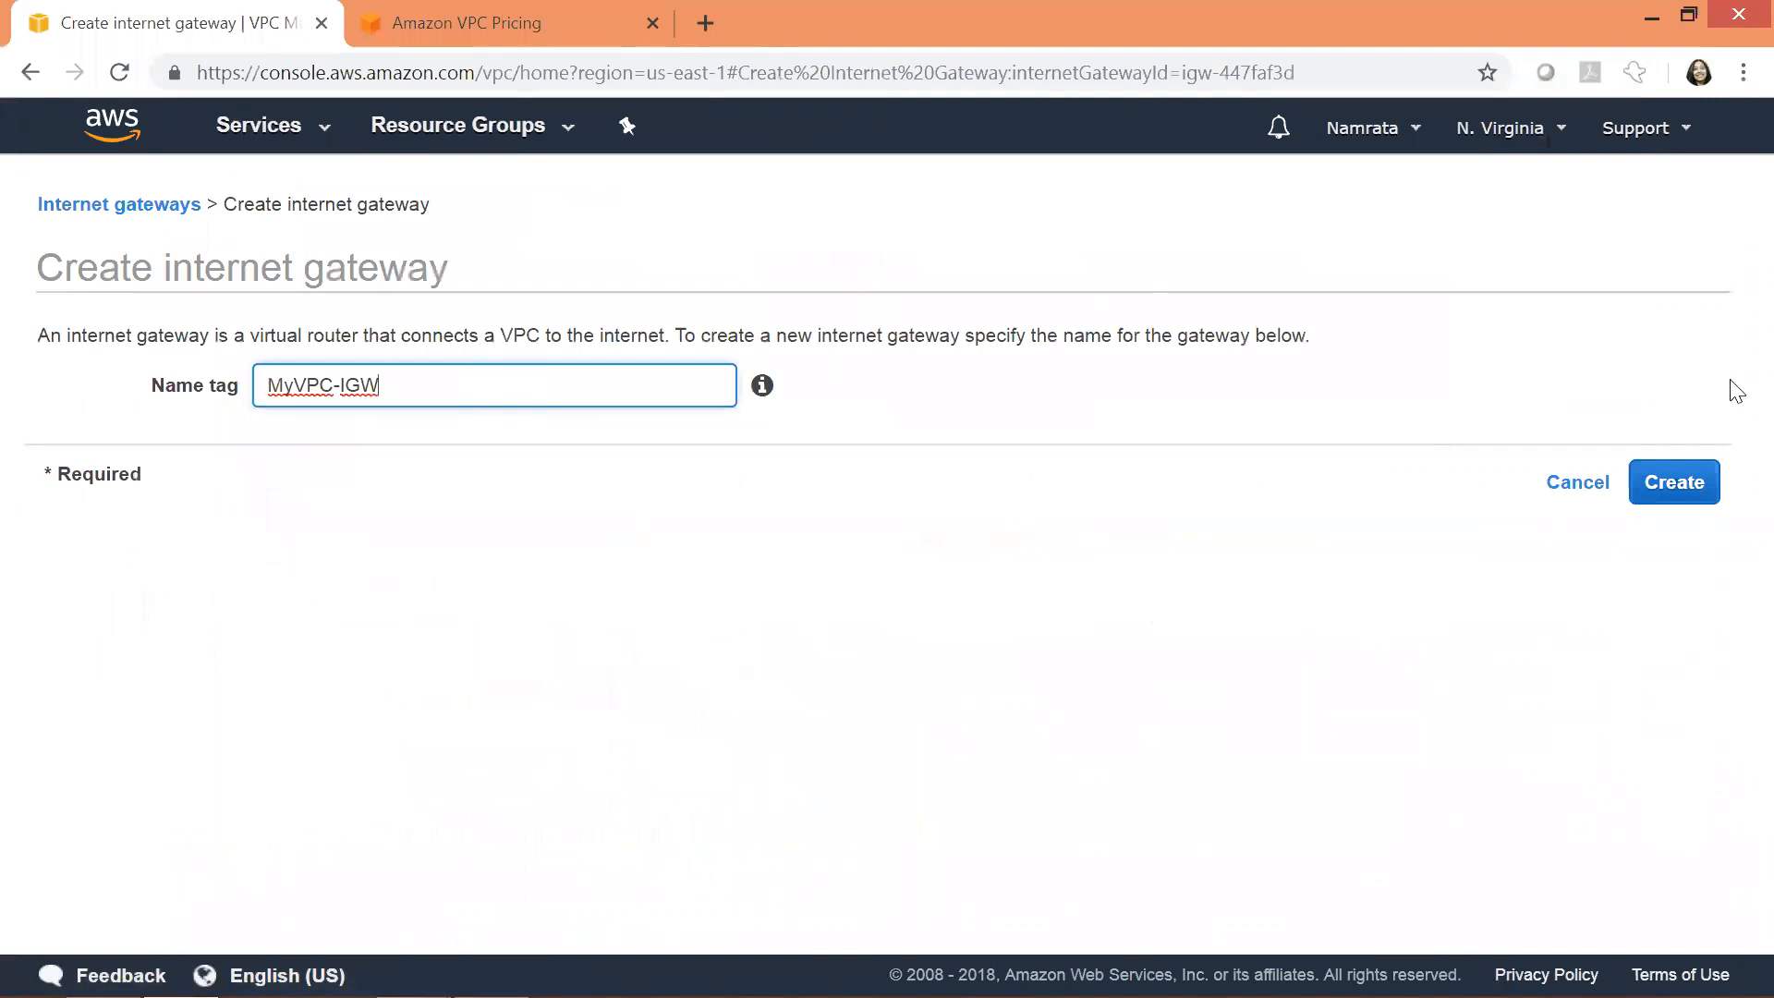
{"action": "left_click", "coordinate": [1674, 488]}
{"action": "left_click", "coordinate": [609, 414]}
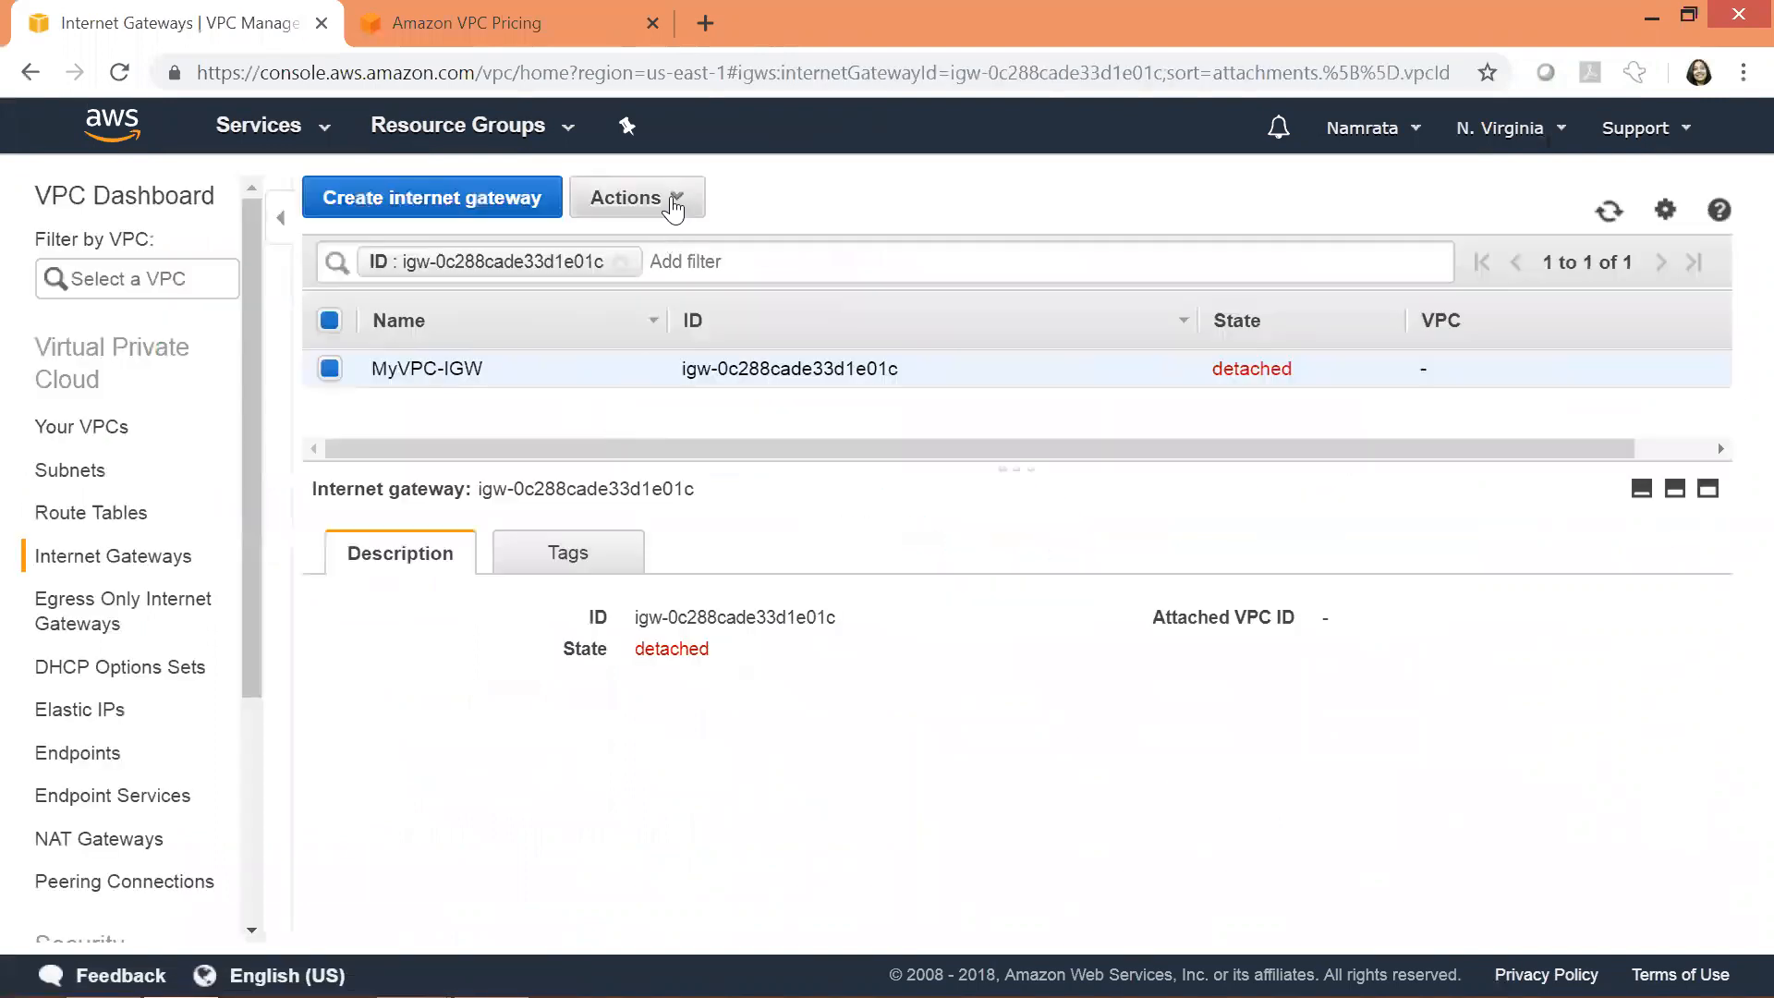
- Attach the internet gateway MyVPC-IGW to MyVPC
{"action": "left_click", "coordinate": [673, 205]}
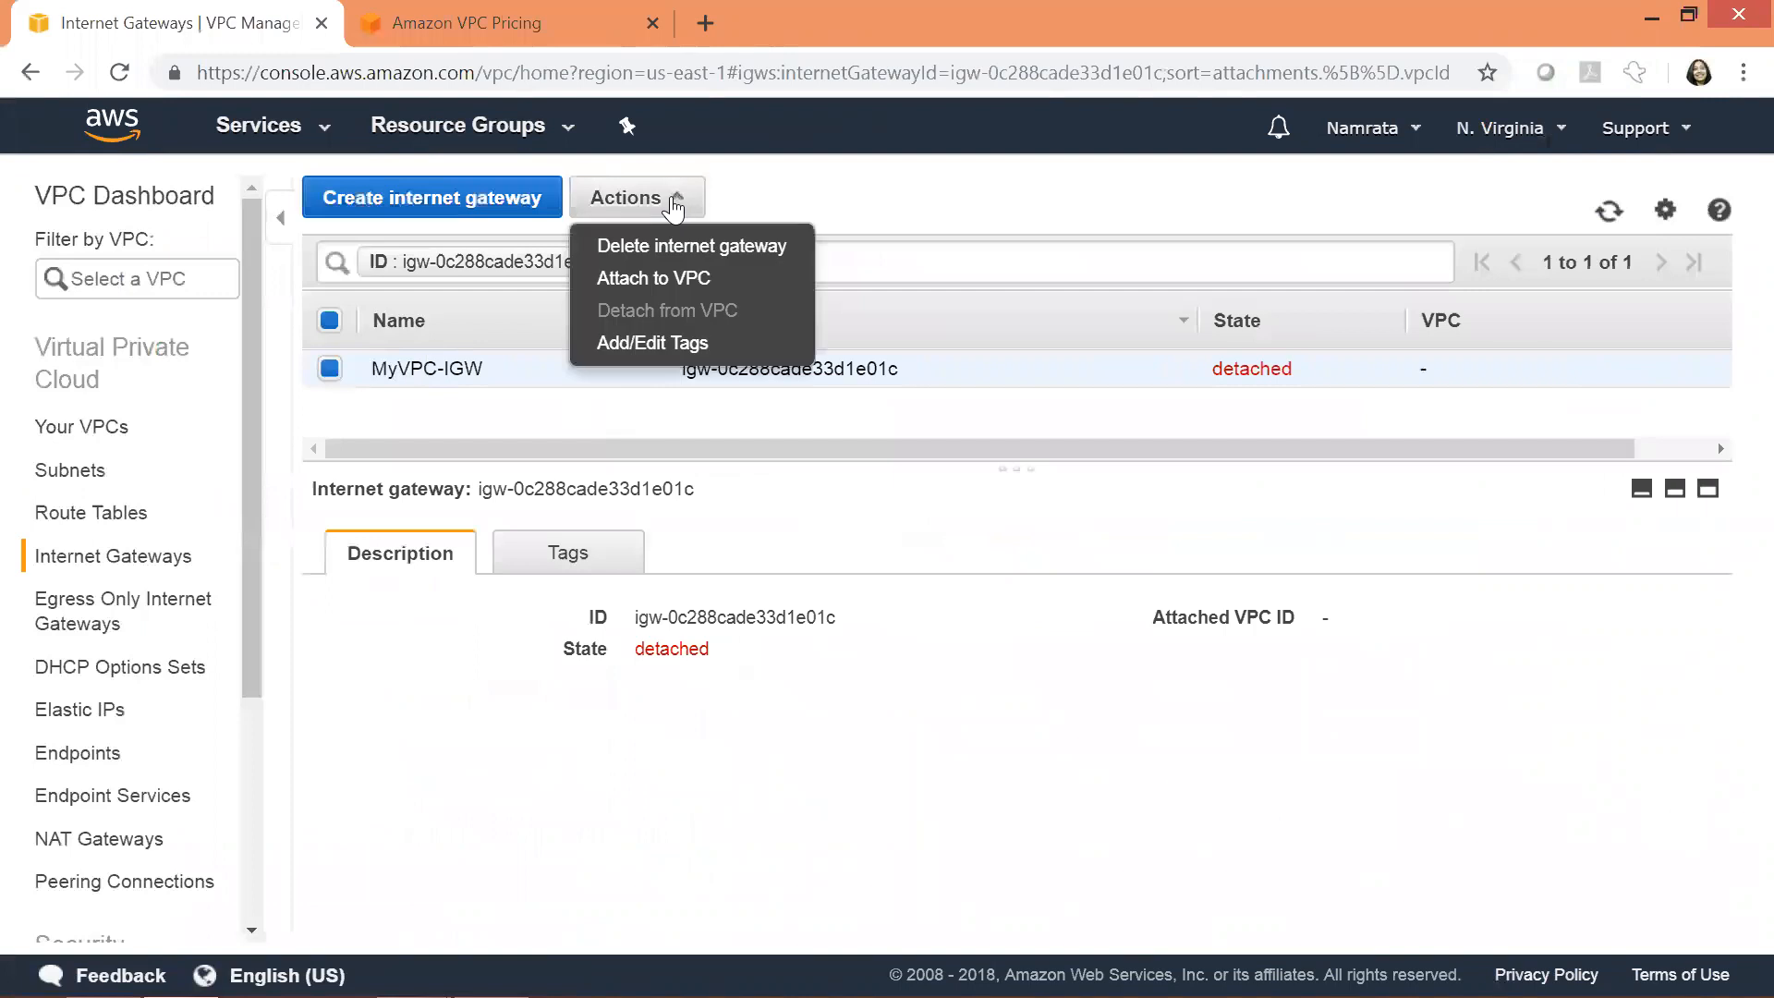
{"action": "left_click", "coordinate": [687, 282]}
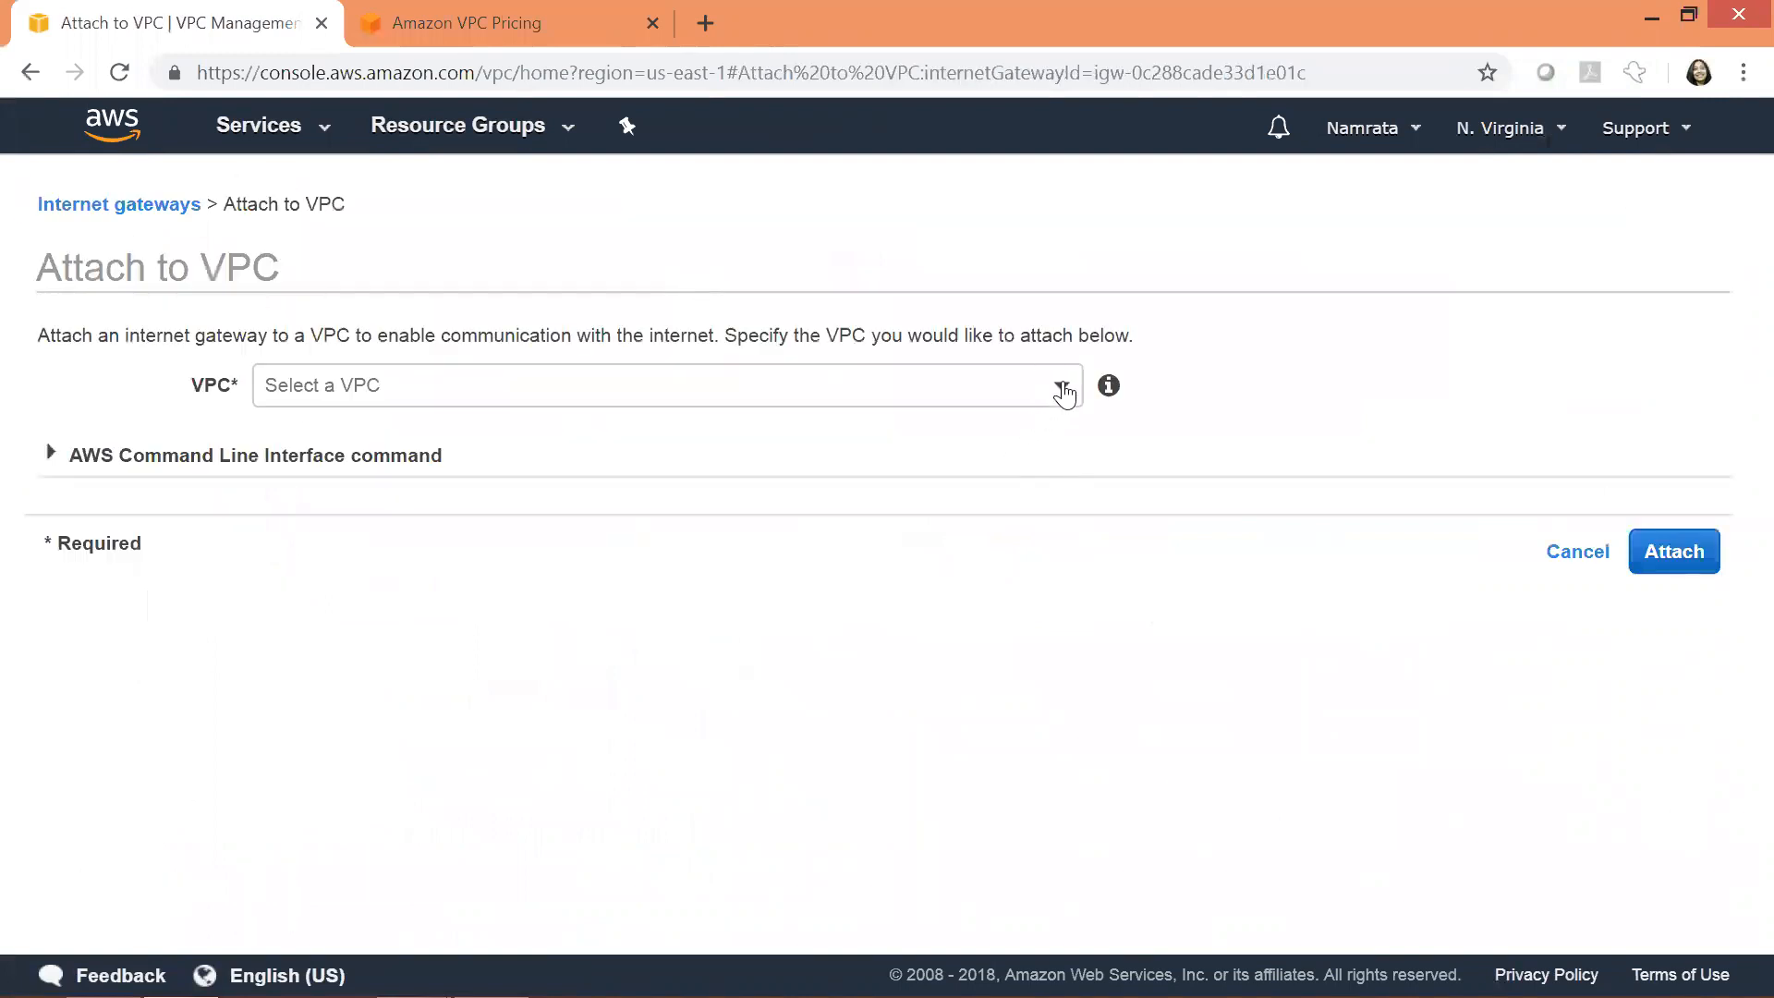
{"action": "left_click", "coordinate": [1061, 386]}
{"action": "left_click", "coordinate": [947, 541]}
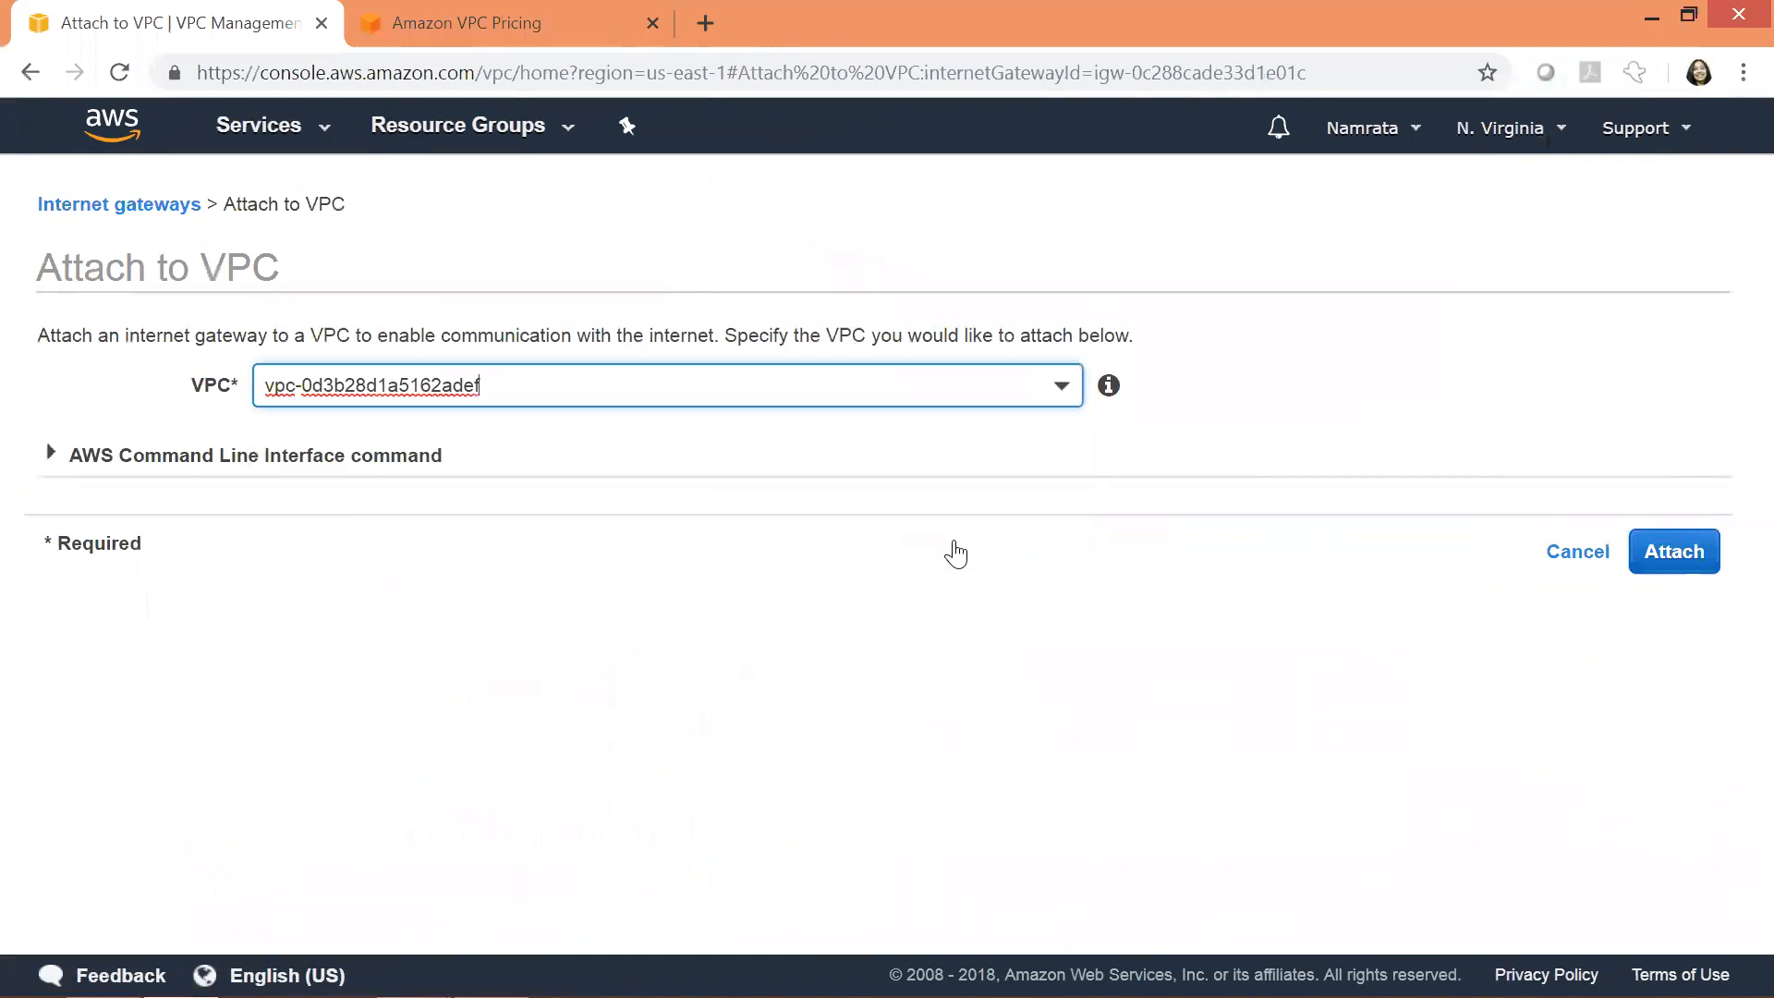
{"action": "left_click", "coordinate": [1705, 558]}
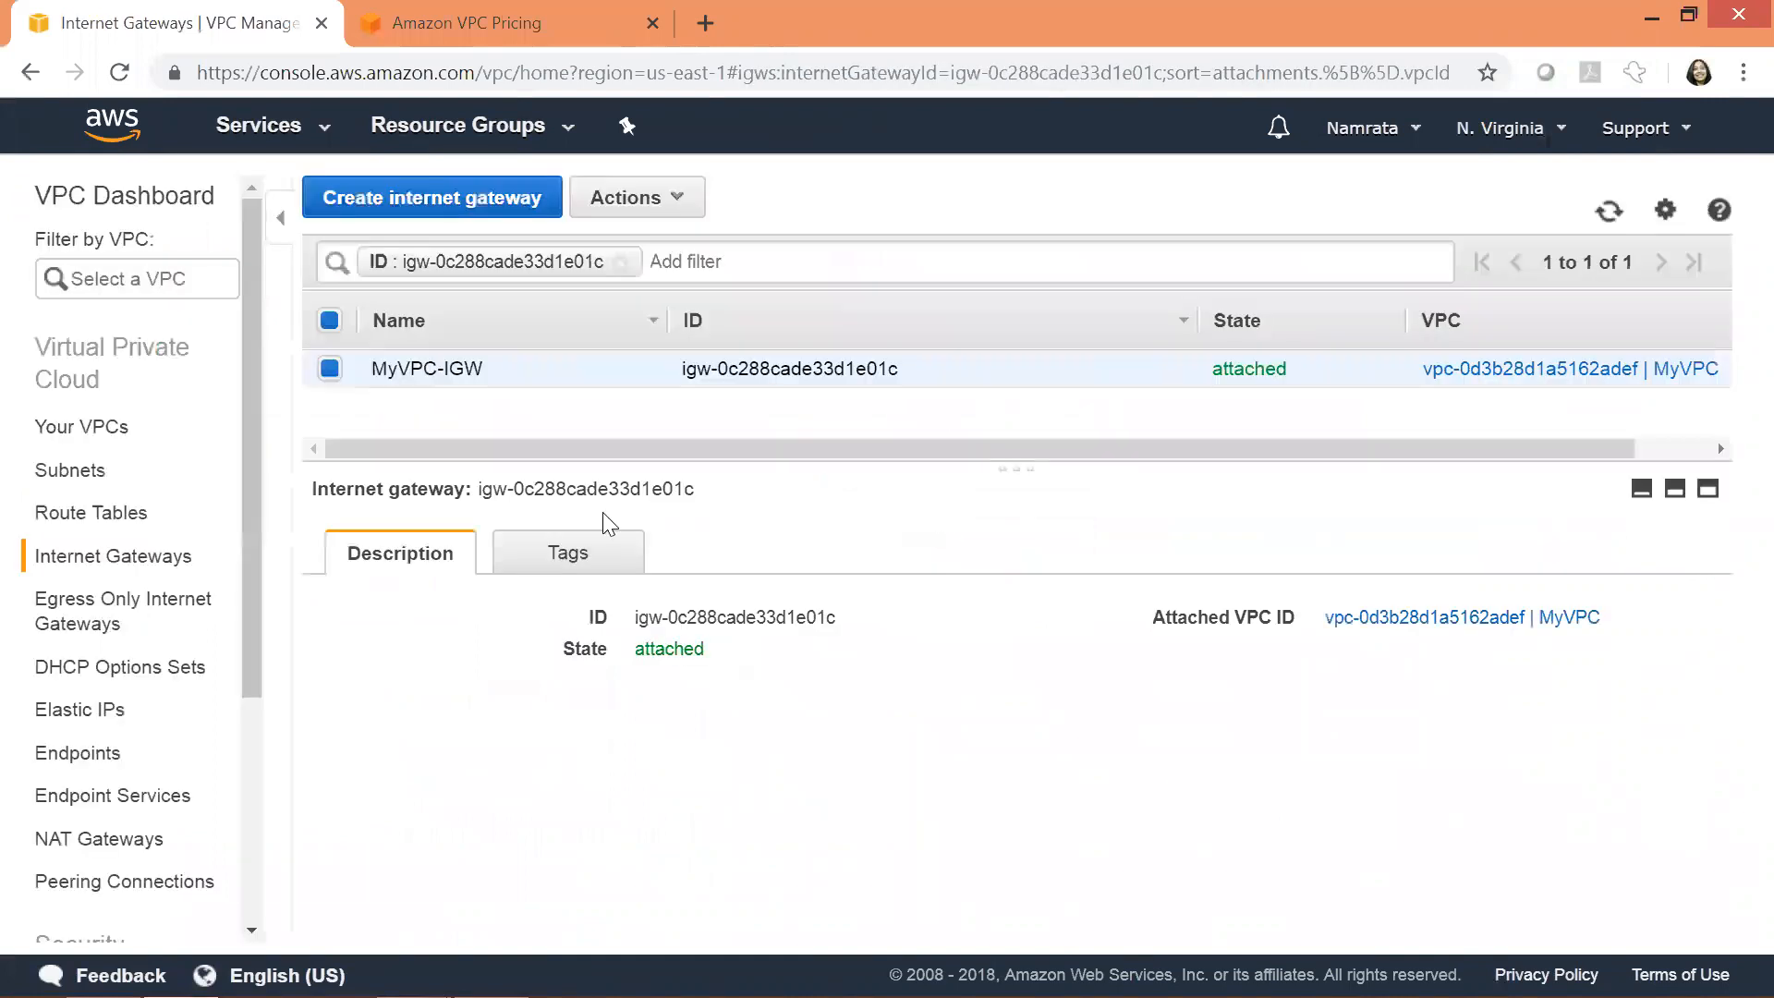
- Review the architecture slide of the VPC with public and private subnets and return to the AWS VPC console
{"action": "key", "text": "alt+Tab"}
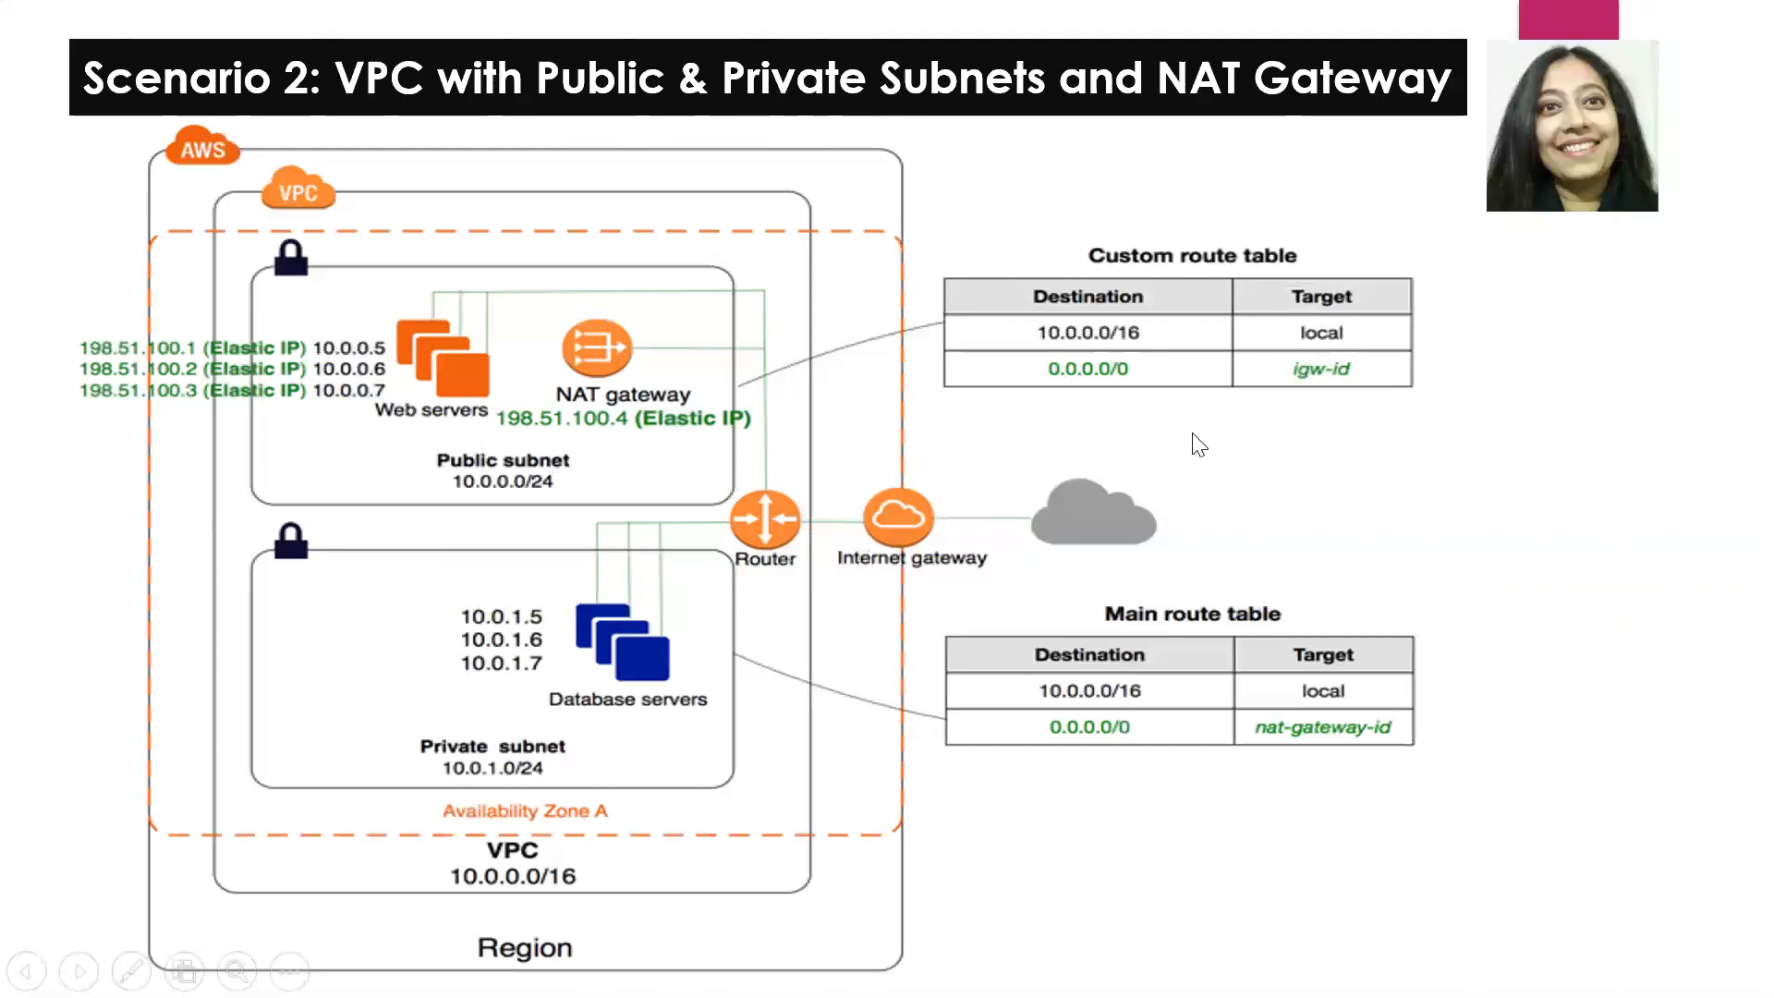
{"action": "key", "text": "alt+Tab"}
{"action": "key", "text": "alt+Tab"}
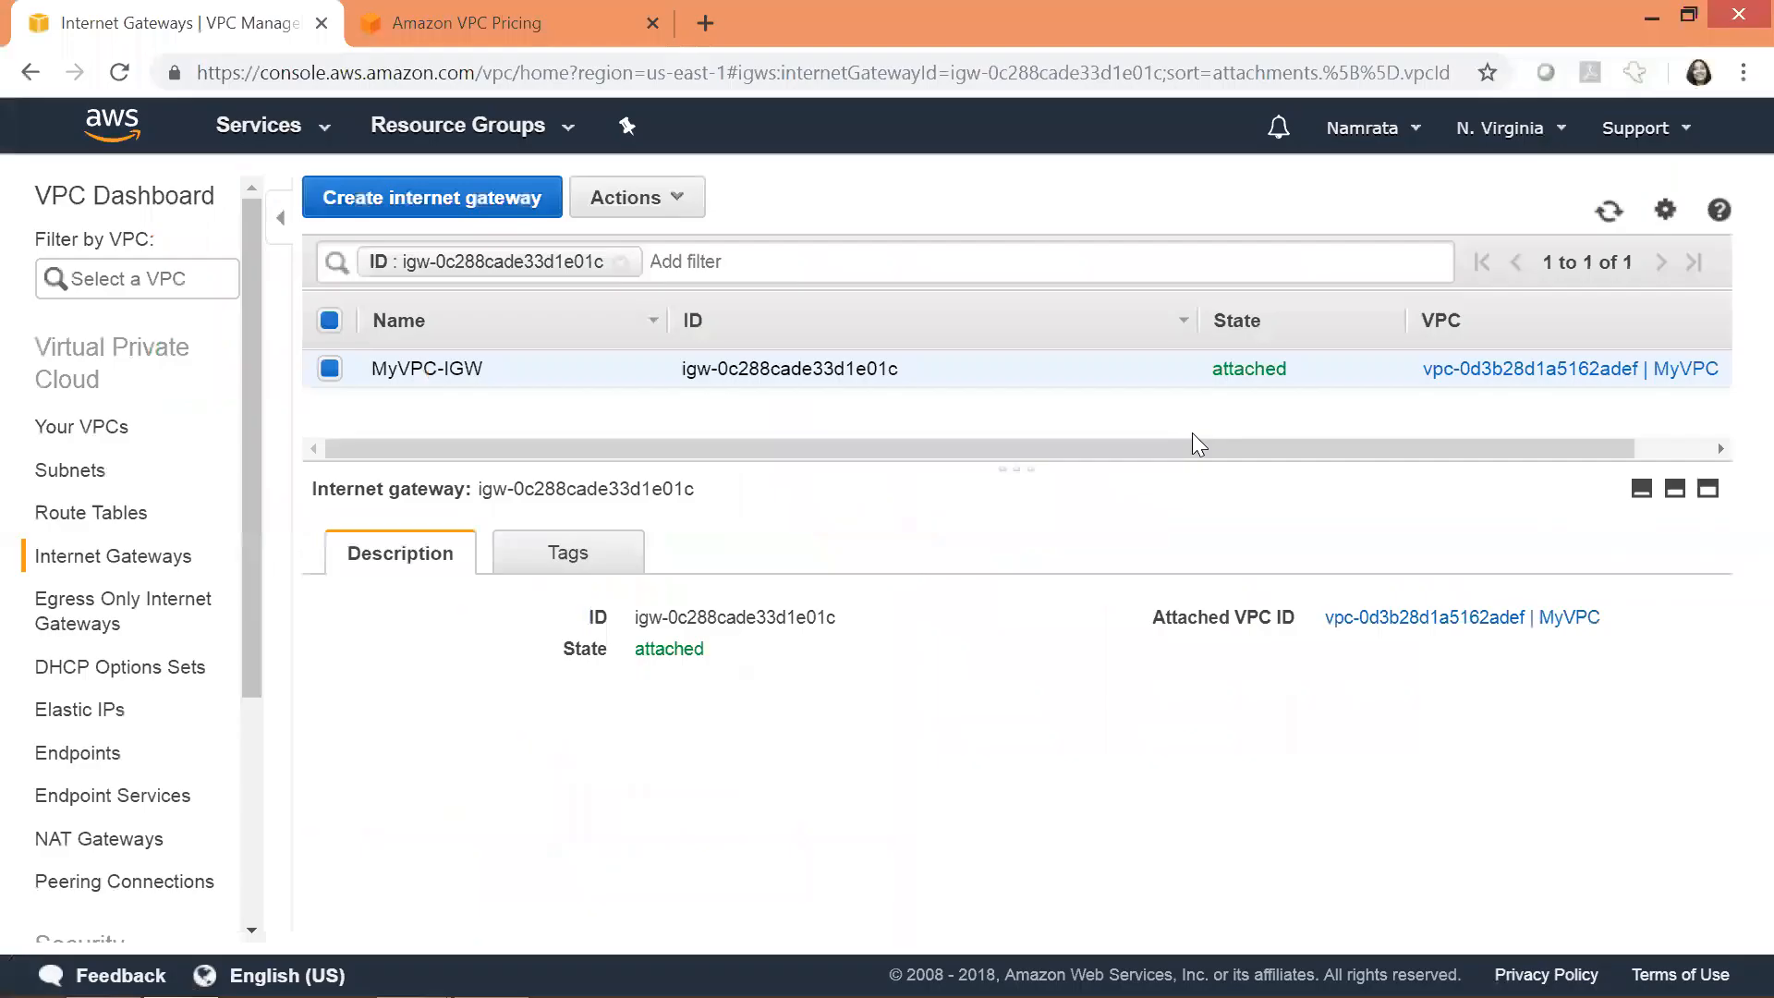
- Open the list of route tables, select the main route table of MyVPC and view its routes
{"action": "left_click", "coordinate": [104, 516]}
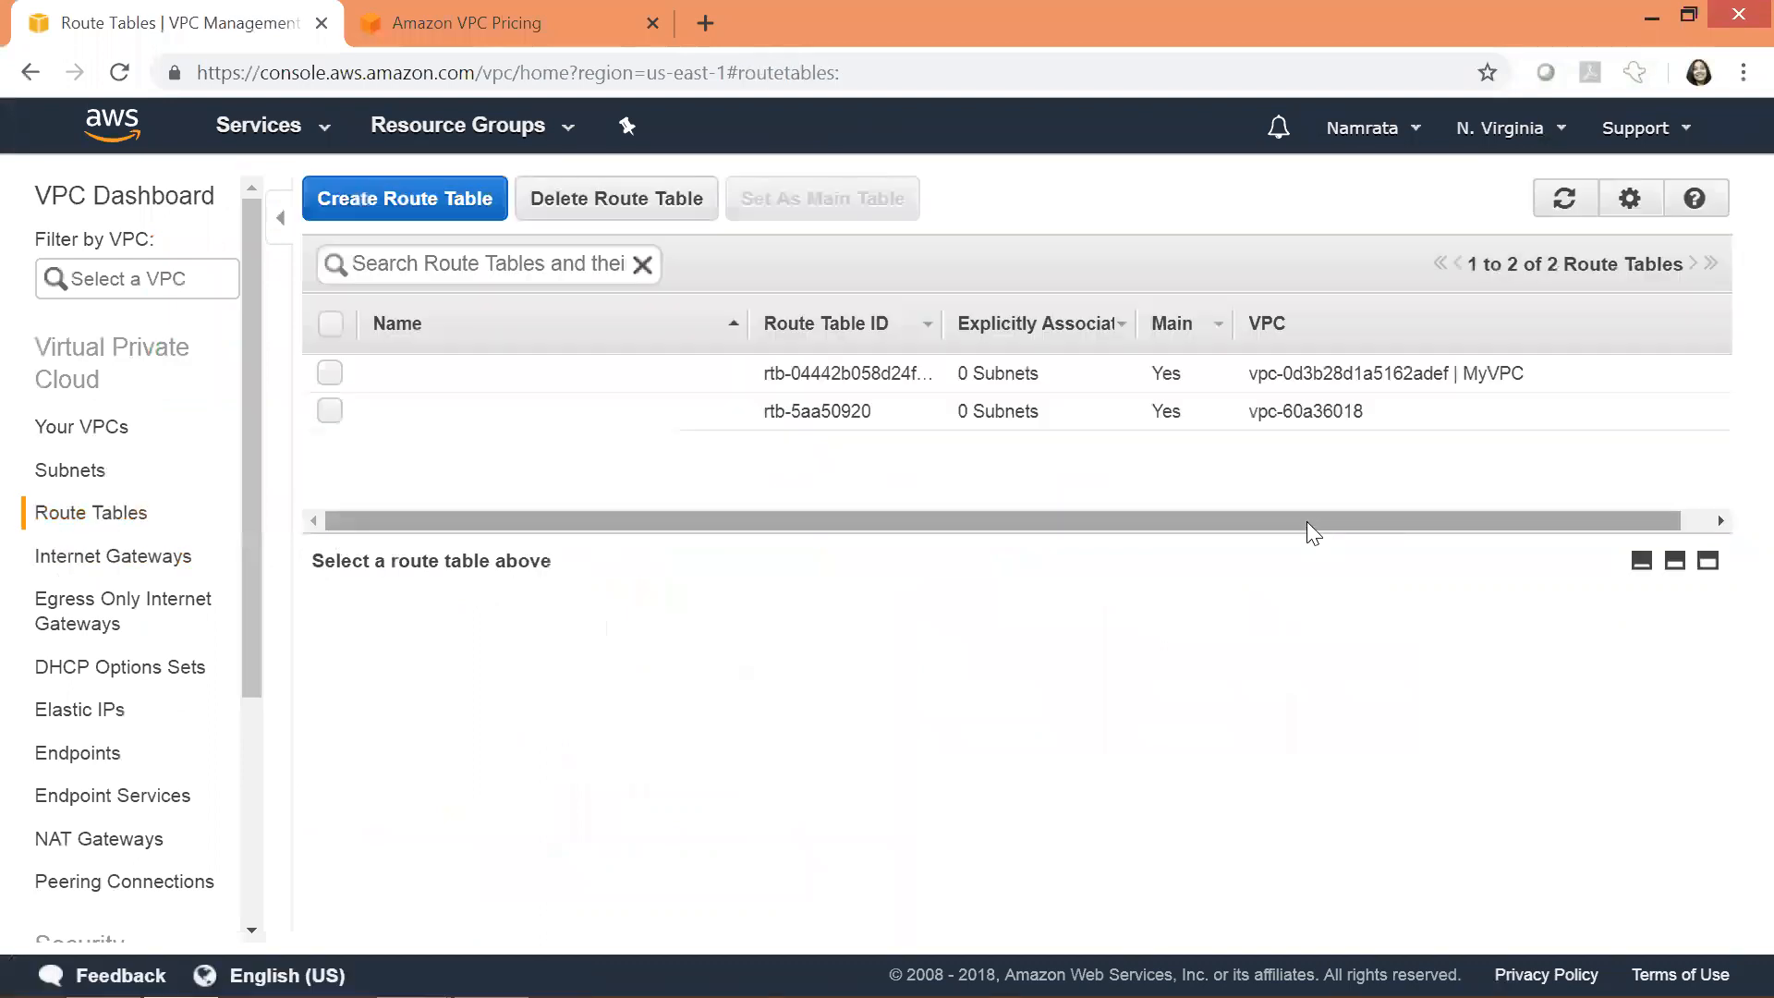
{"action": "left_click_drag", "start_coordinate": [1307, 522], "coordinate": [587, 523]}
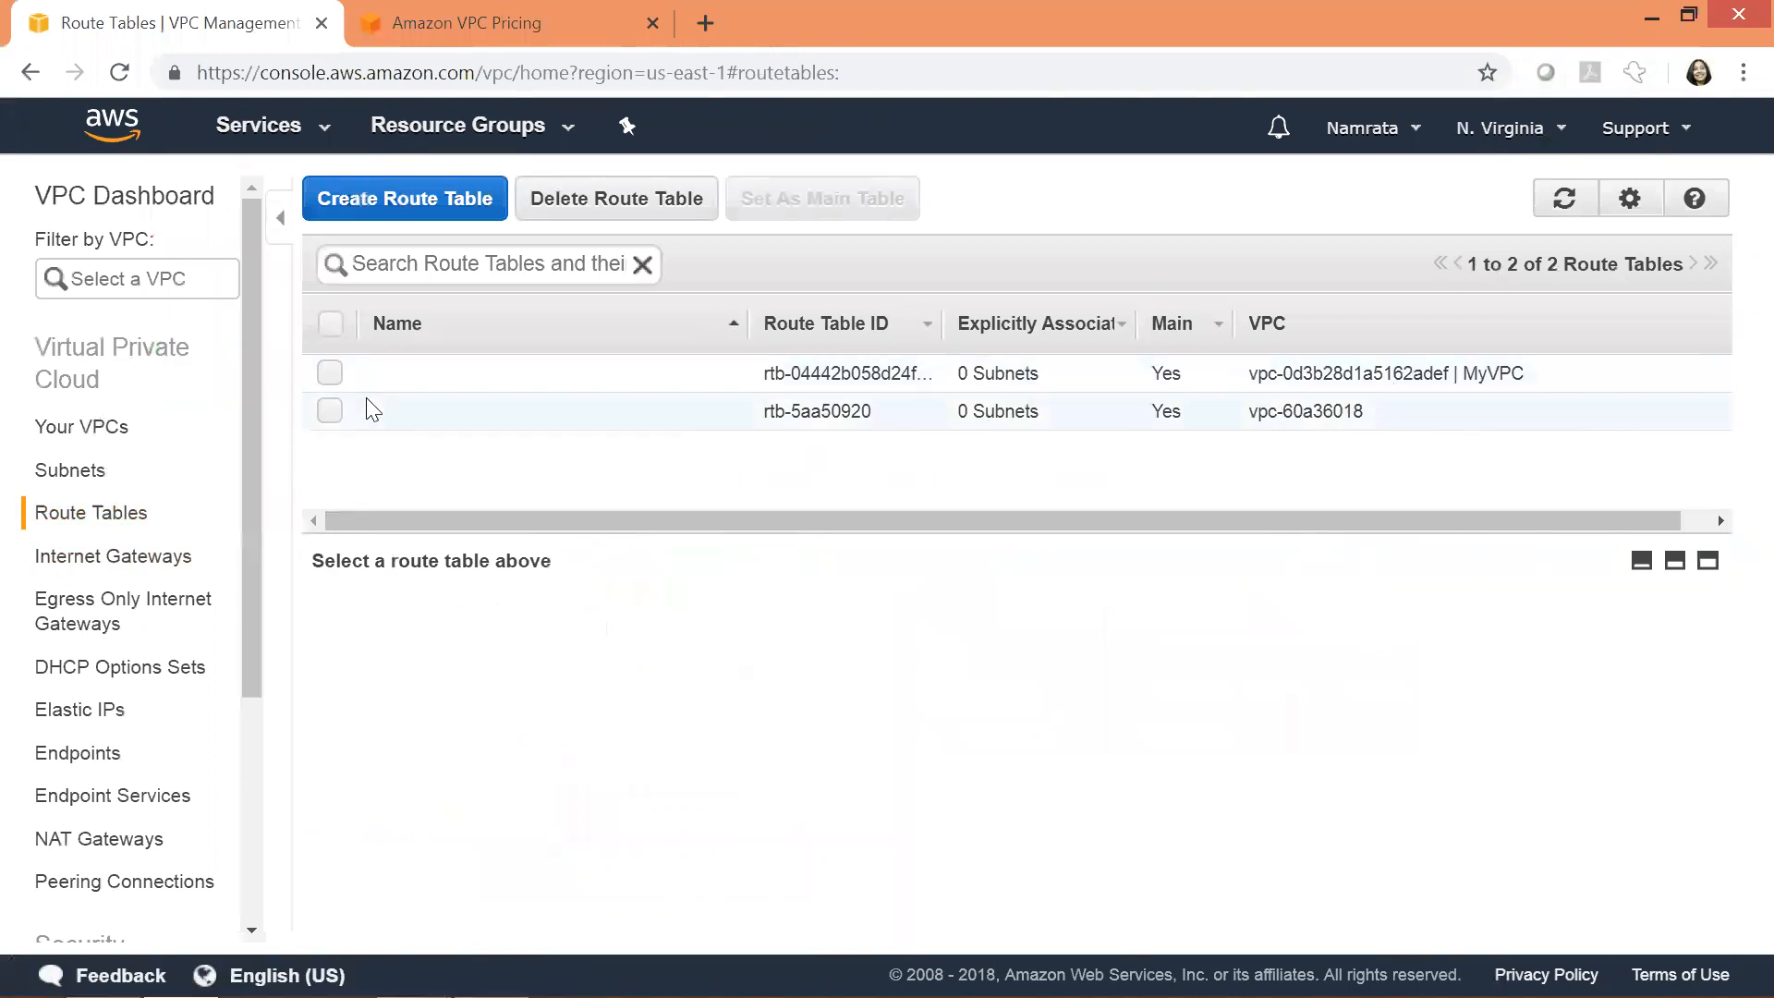
{"action": "left_click", "coordinate": [329, 374]}
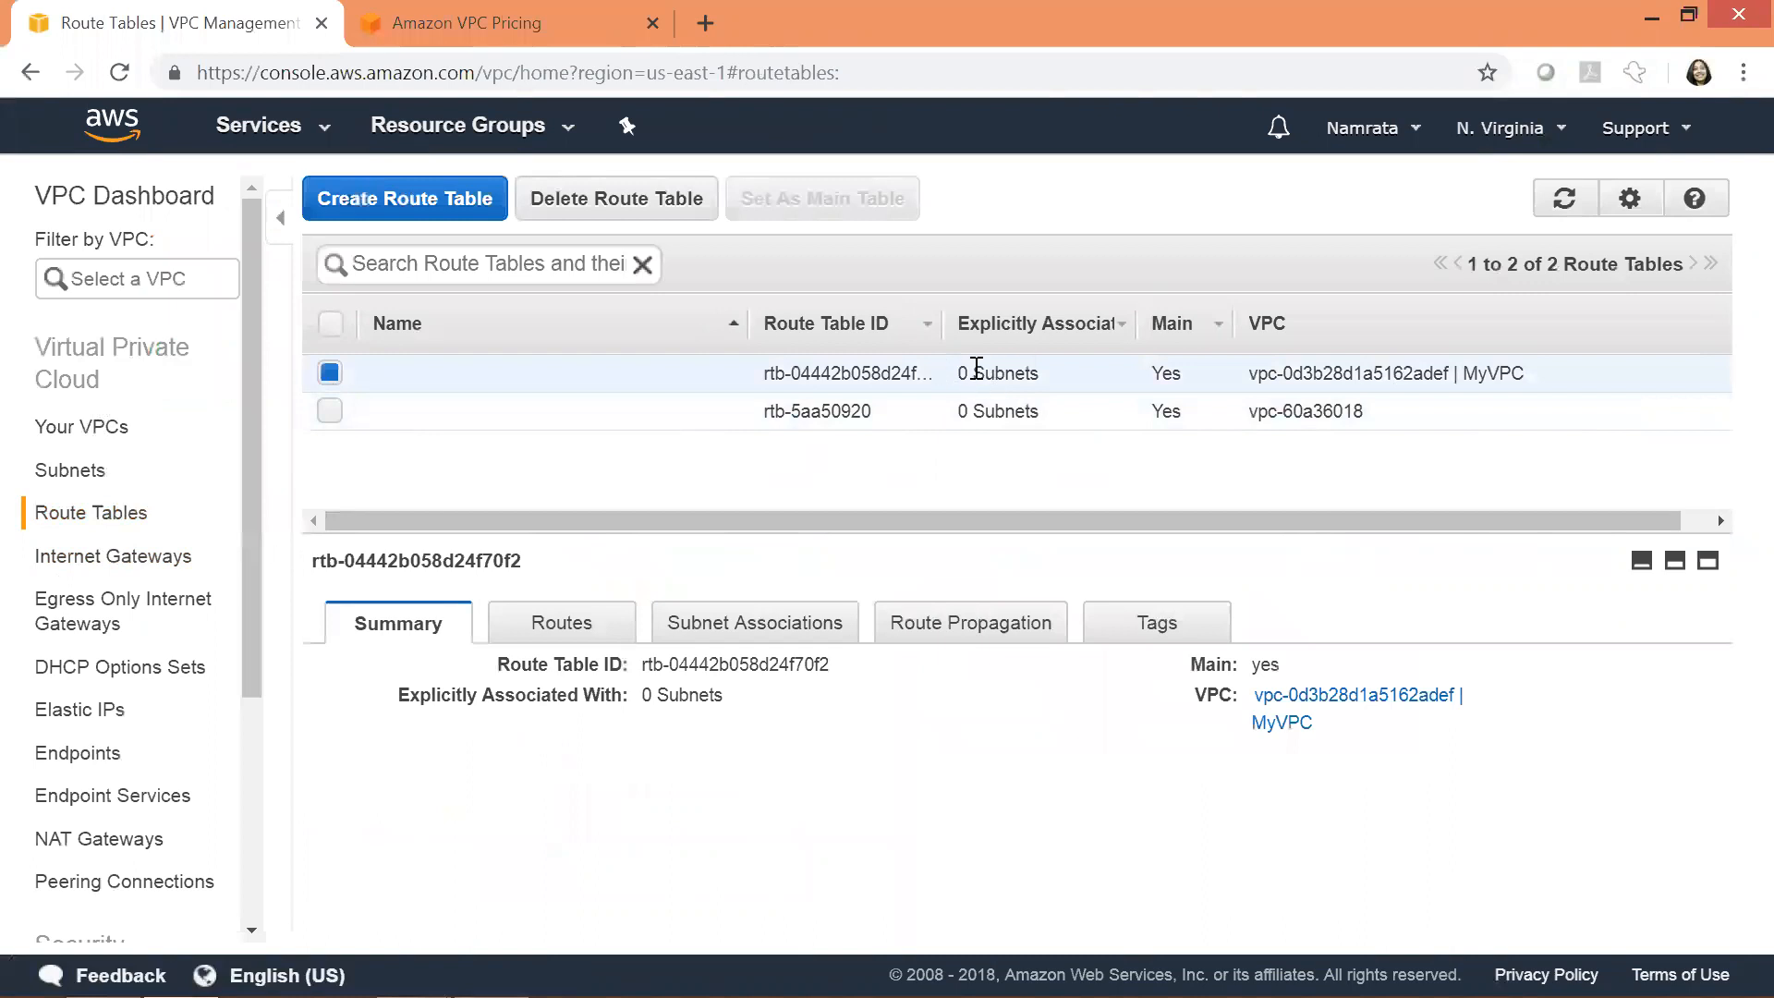
{"action": "left_click_drag", "start_coordinate": [924, 527], "coordinate": [919, 478]}
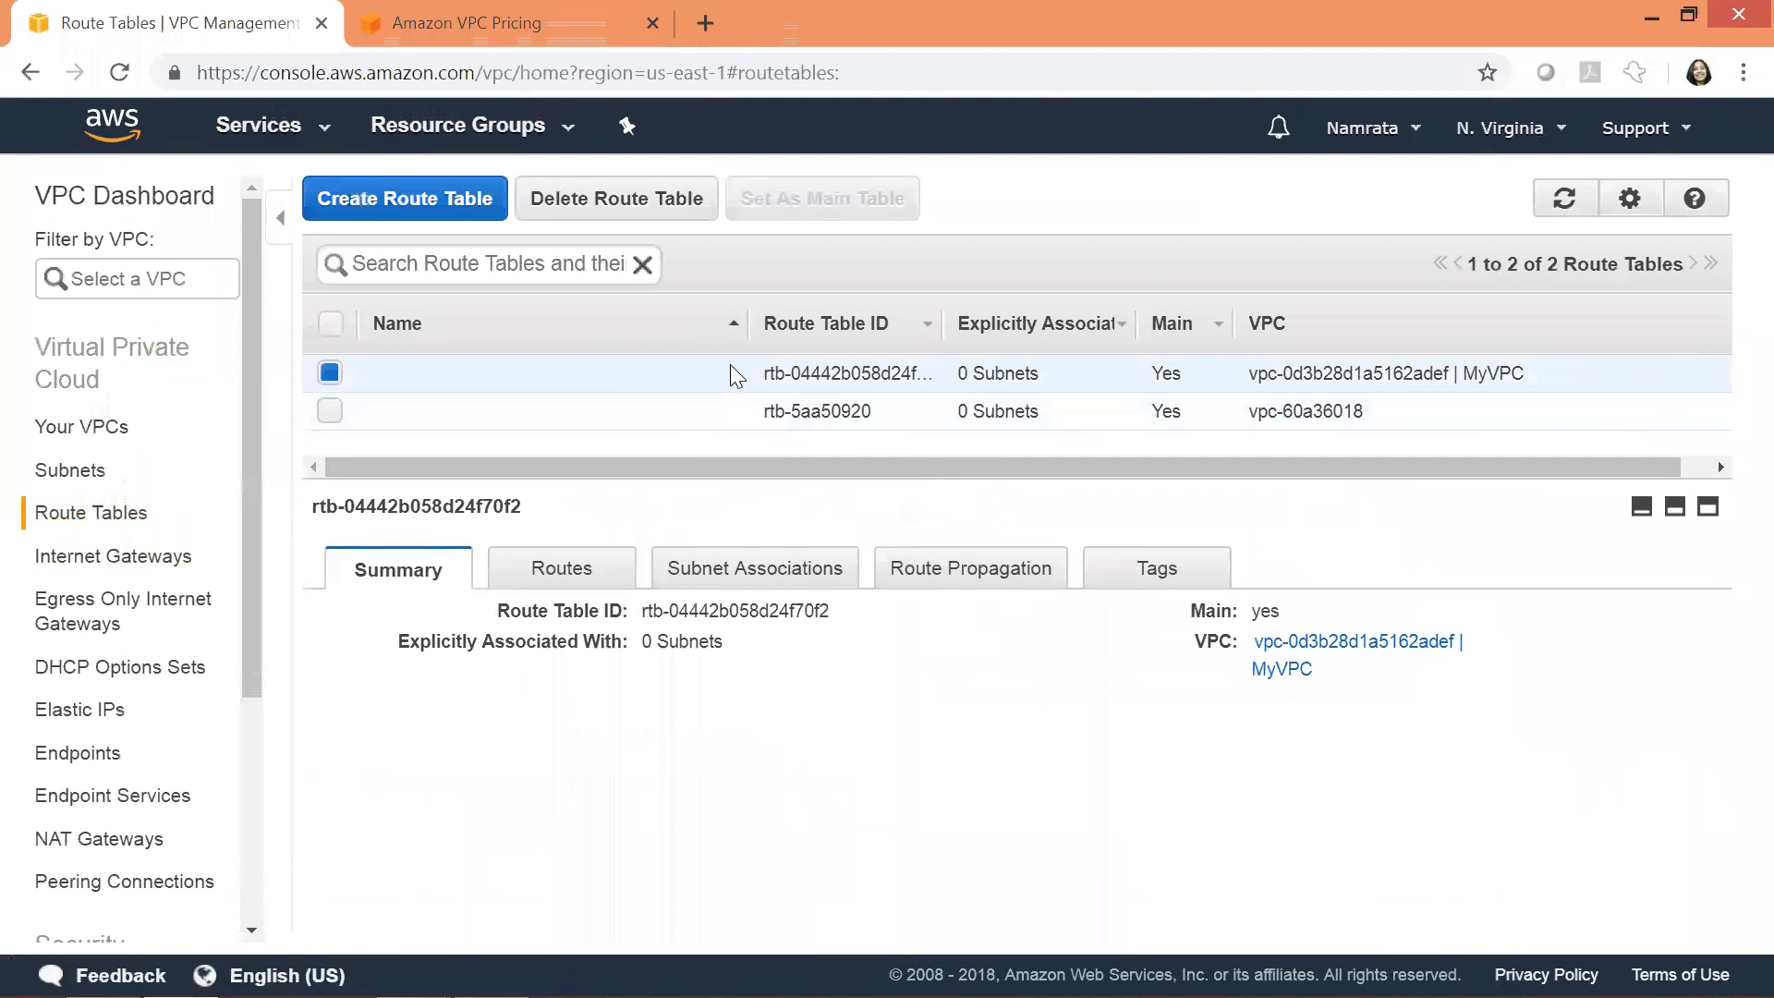
{"action": "left_click", "coordinate": [564, 573]}
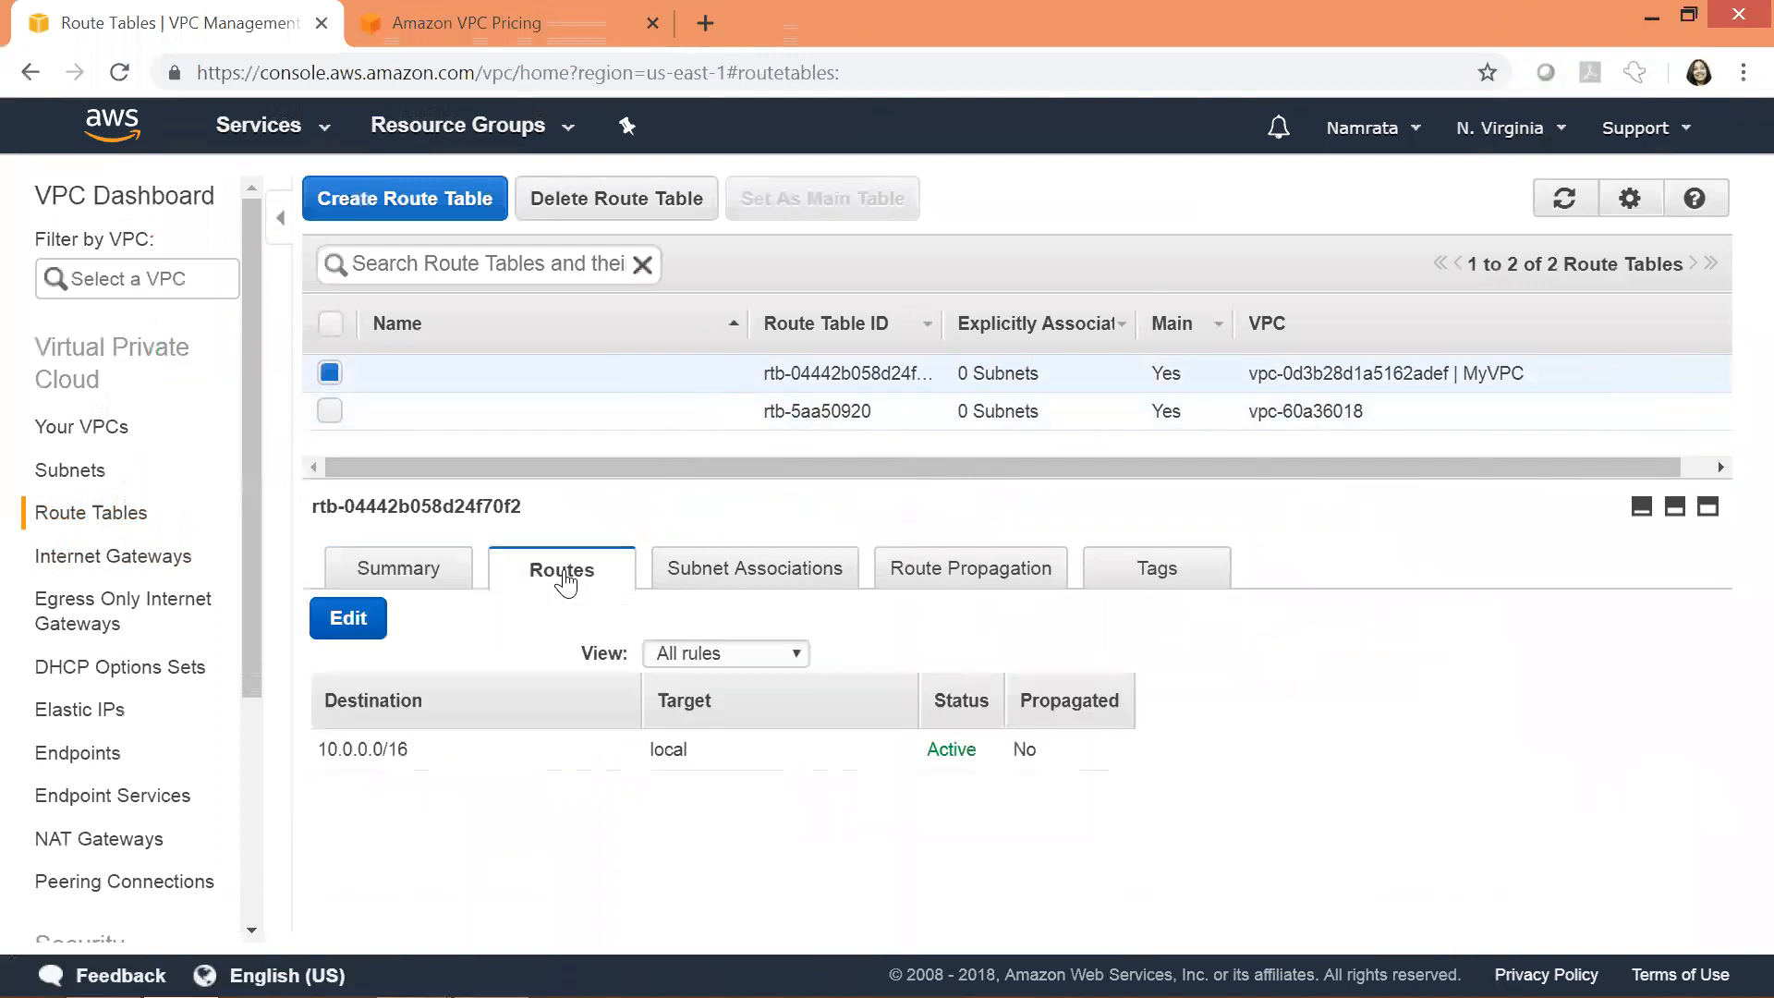
- Associate MyVPC - Public subnet explicitly with the selected route table and save the association
{"action": "left_click", "coordinate": [689, 578]}
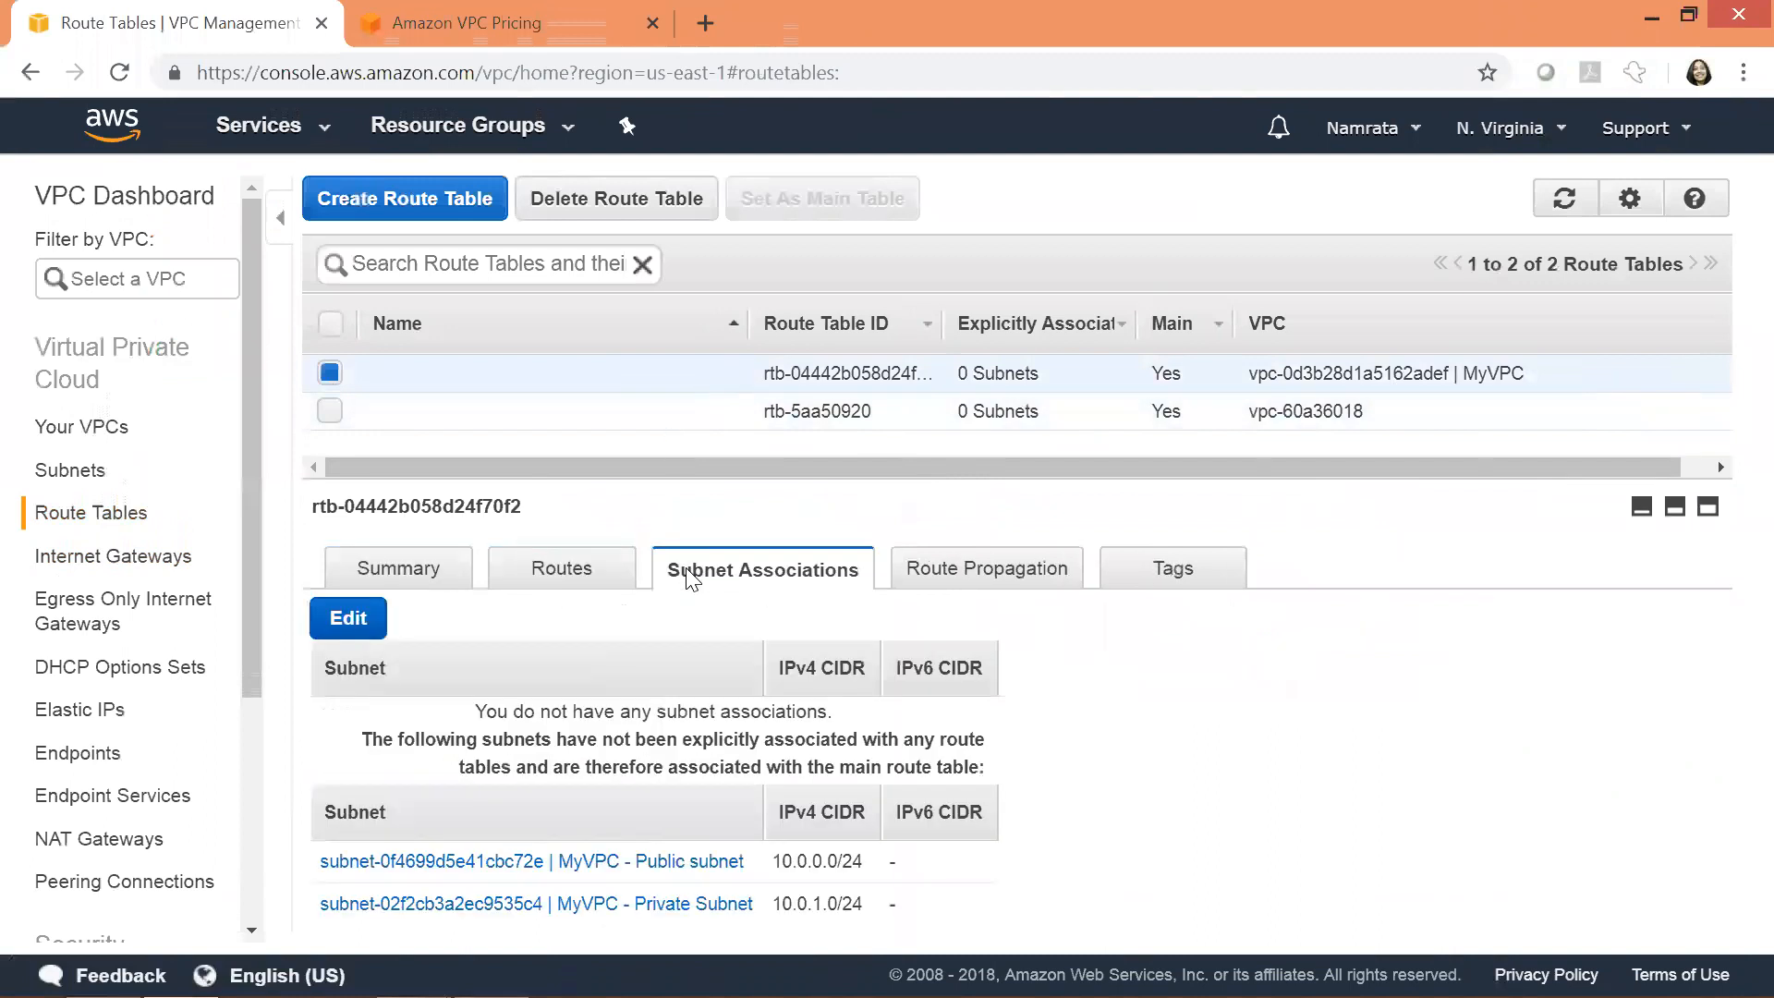
{"action": "left_click", "coordinate": [342, 630]}
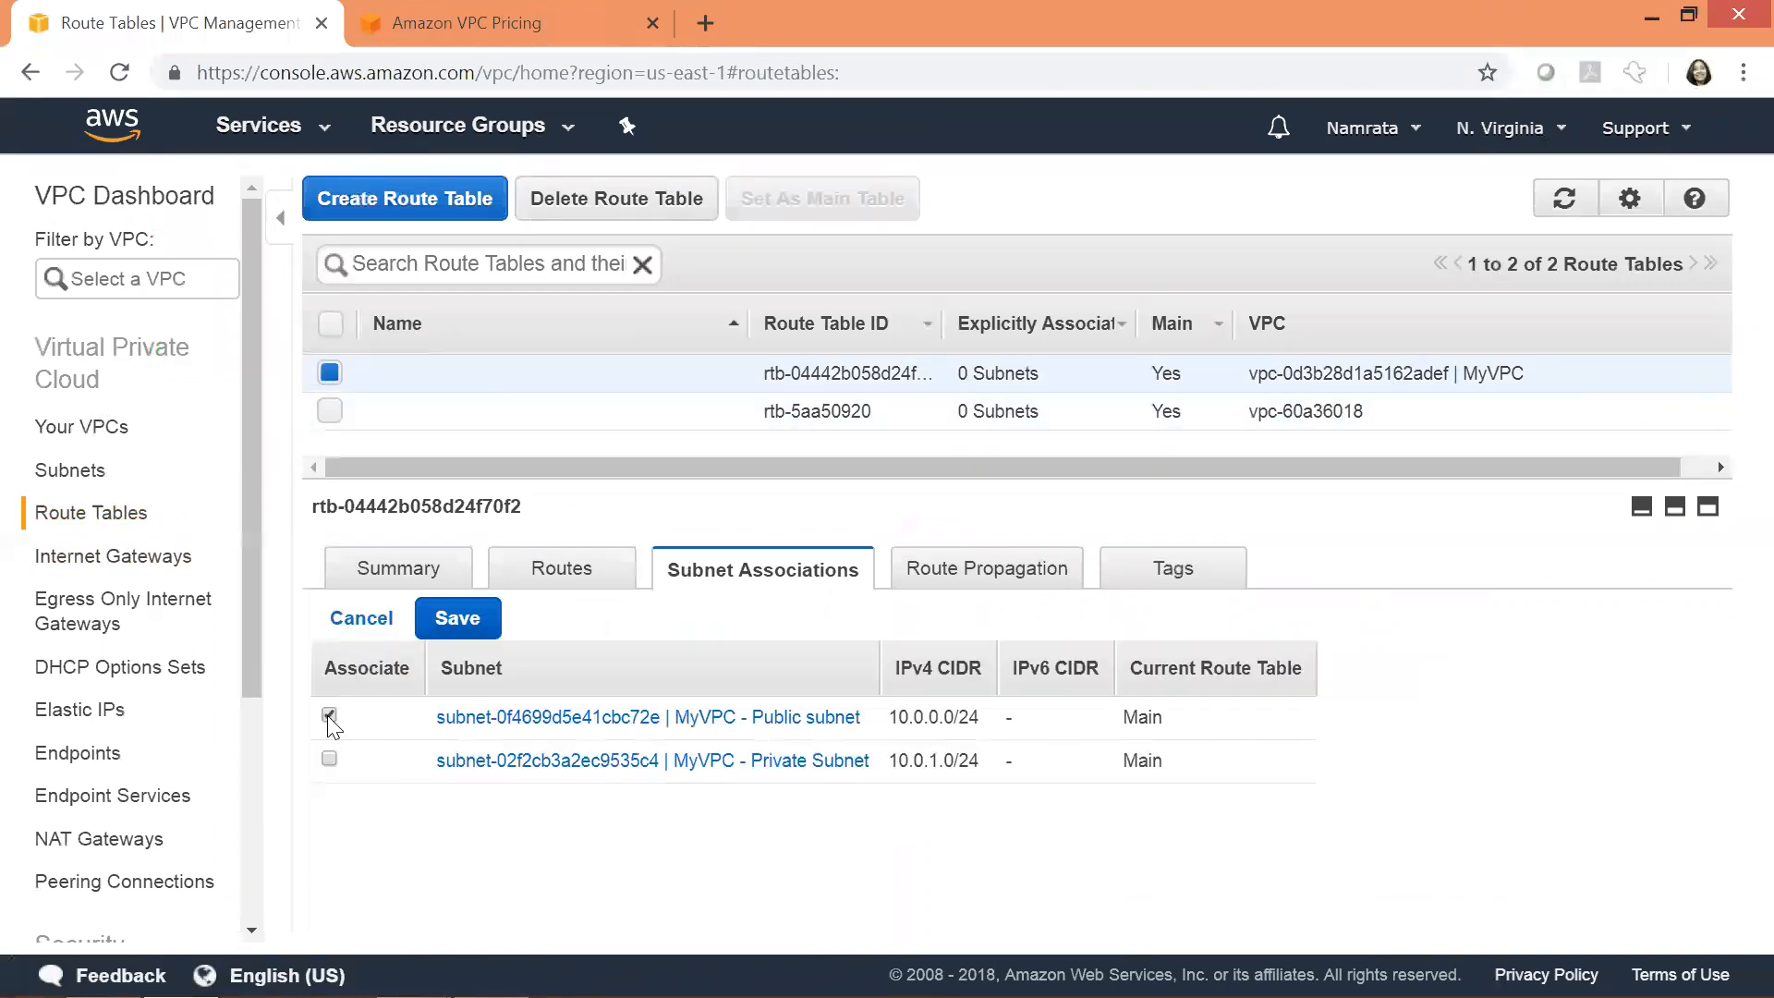
{"action": "left_click", "coordinate": [482, 614]}
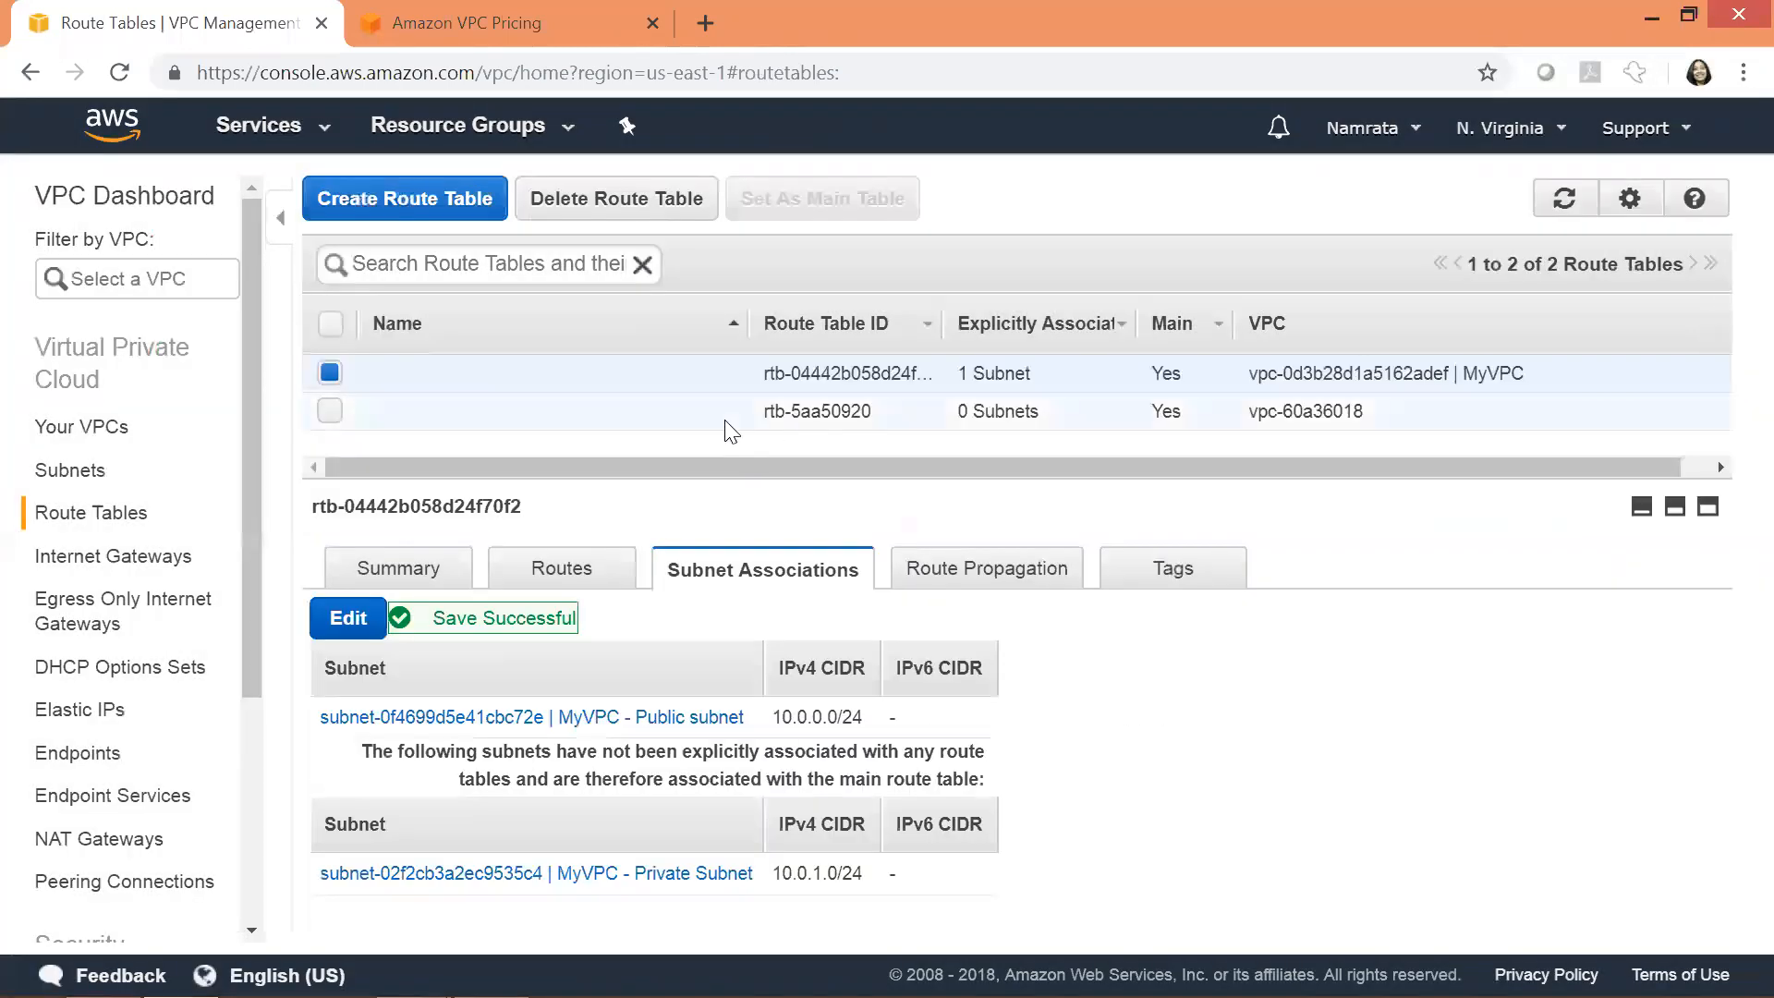
- Name the MyVPC route table MyVPC - PublicSubnetRouteTable
{"action": "left_click", "coordinate": [447, 384]}
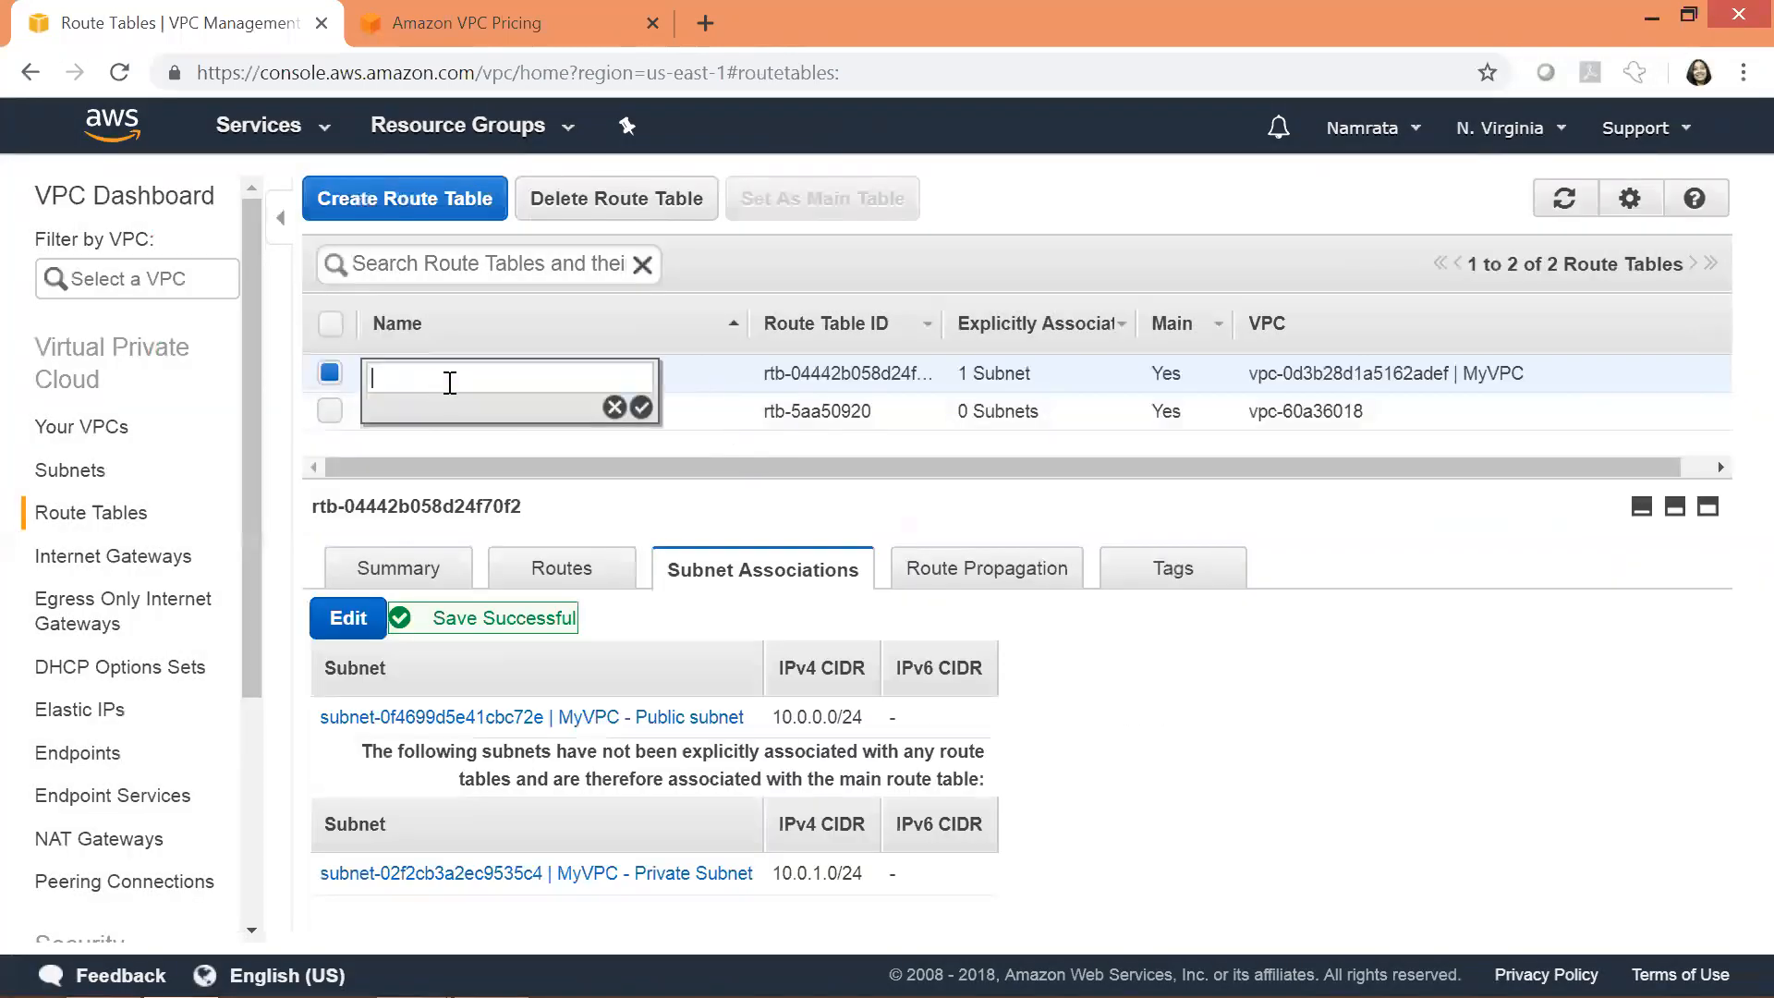
{"action": "type", "text": "MyPublicSubnetRout"}
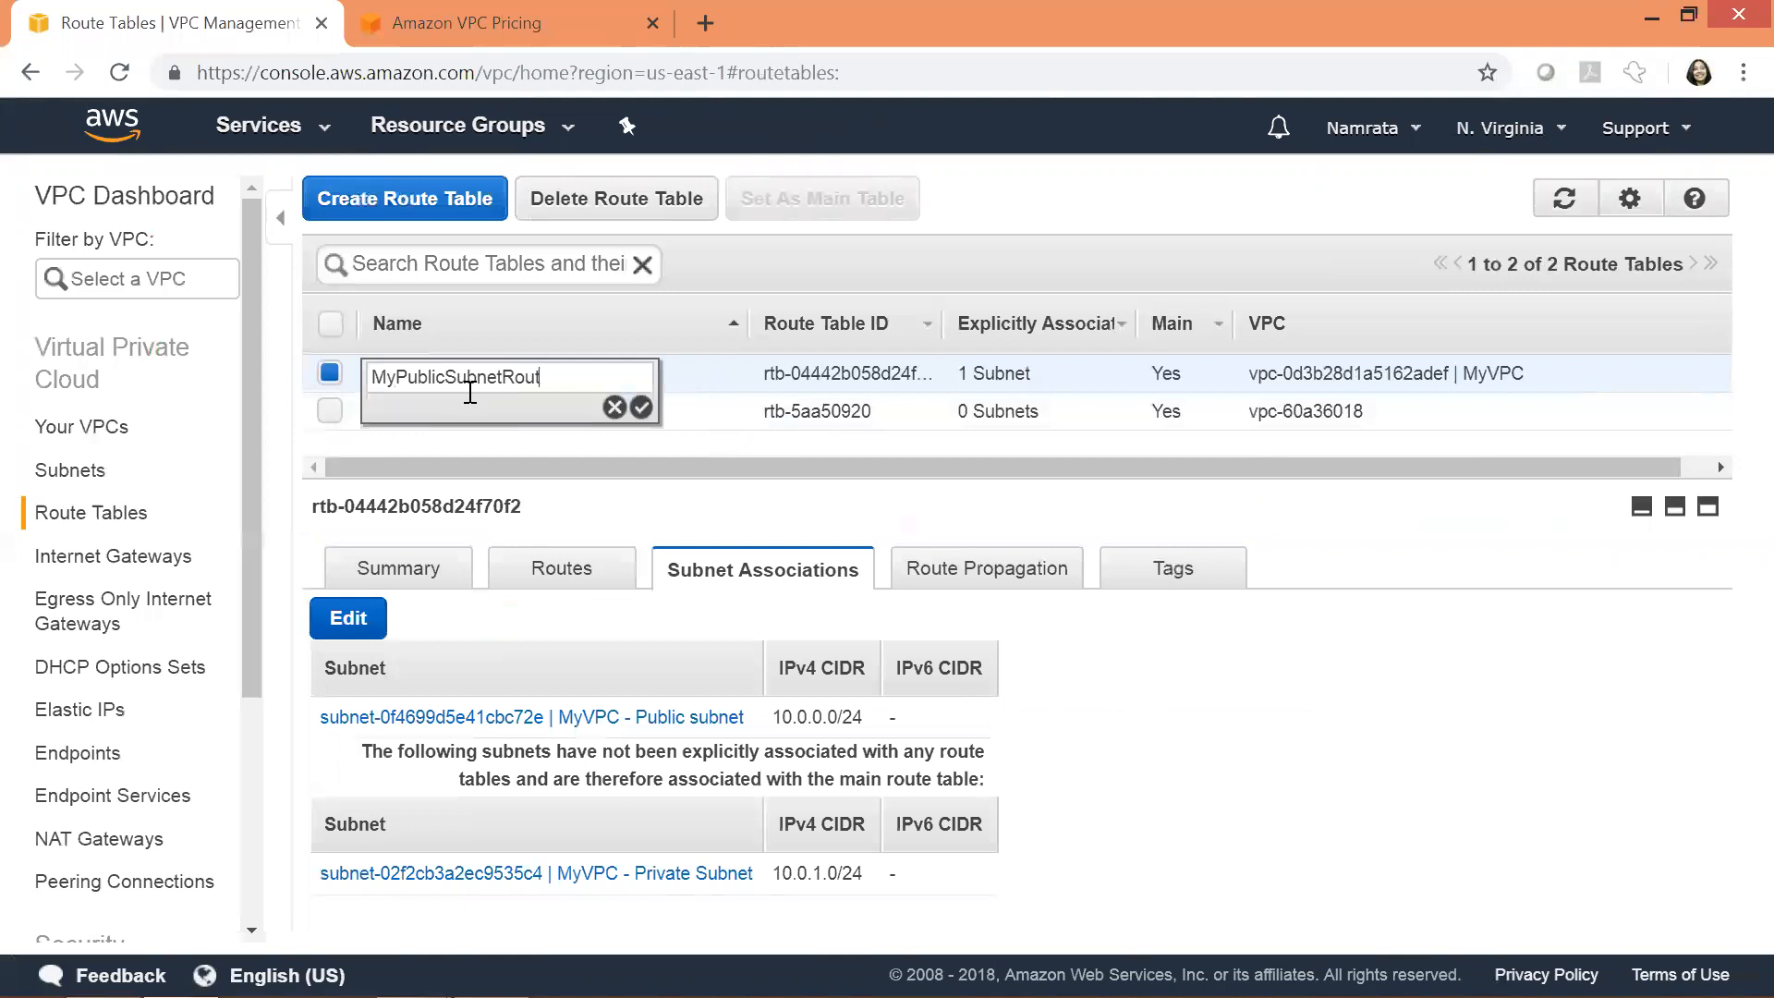
{"action": "type", "text": "eTable"}
{"action": "left_click", "coordinate": [641, 406]}
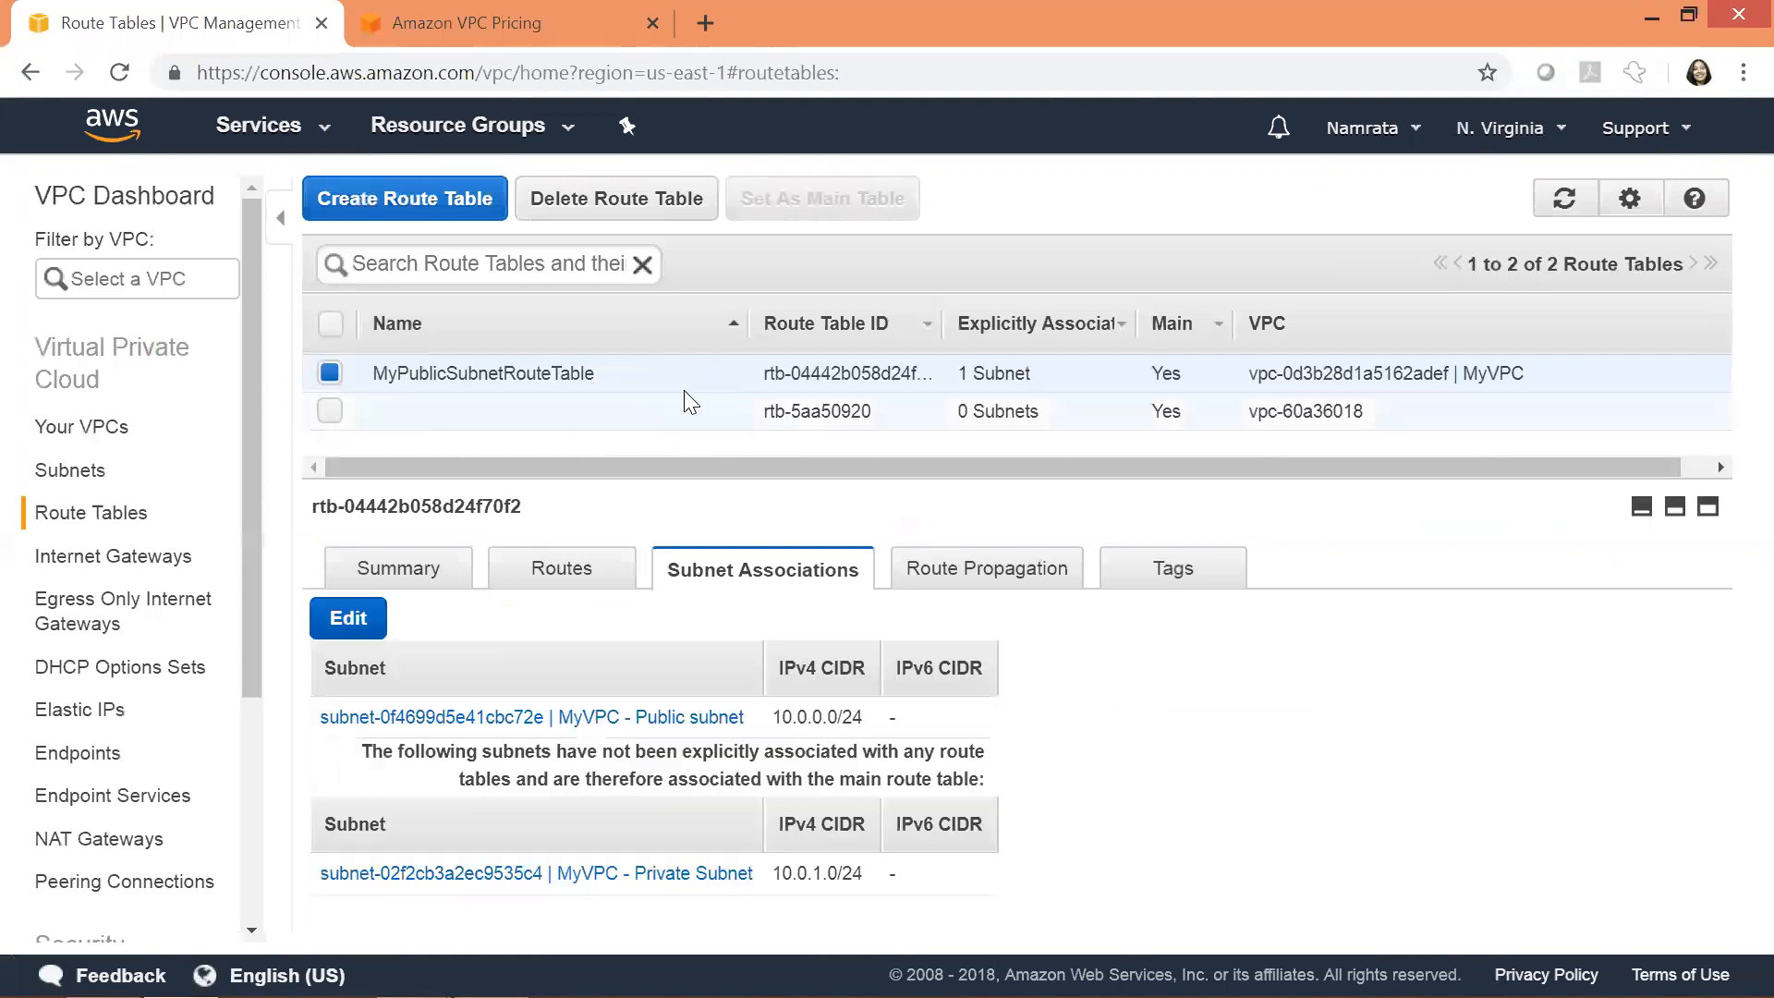
{"action": "left_click", "coordinate": [575, 379]}
{"action": "left_click", "coordinate": [404, 374]}
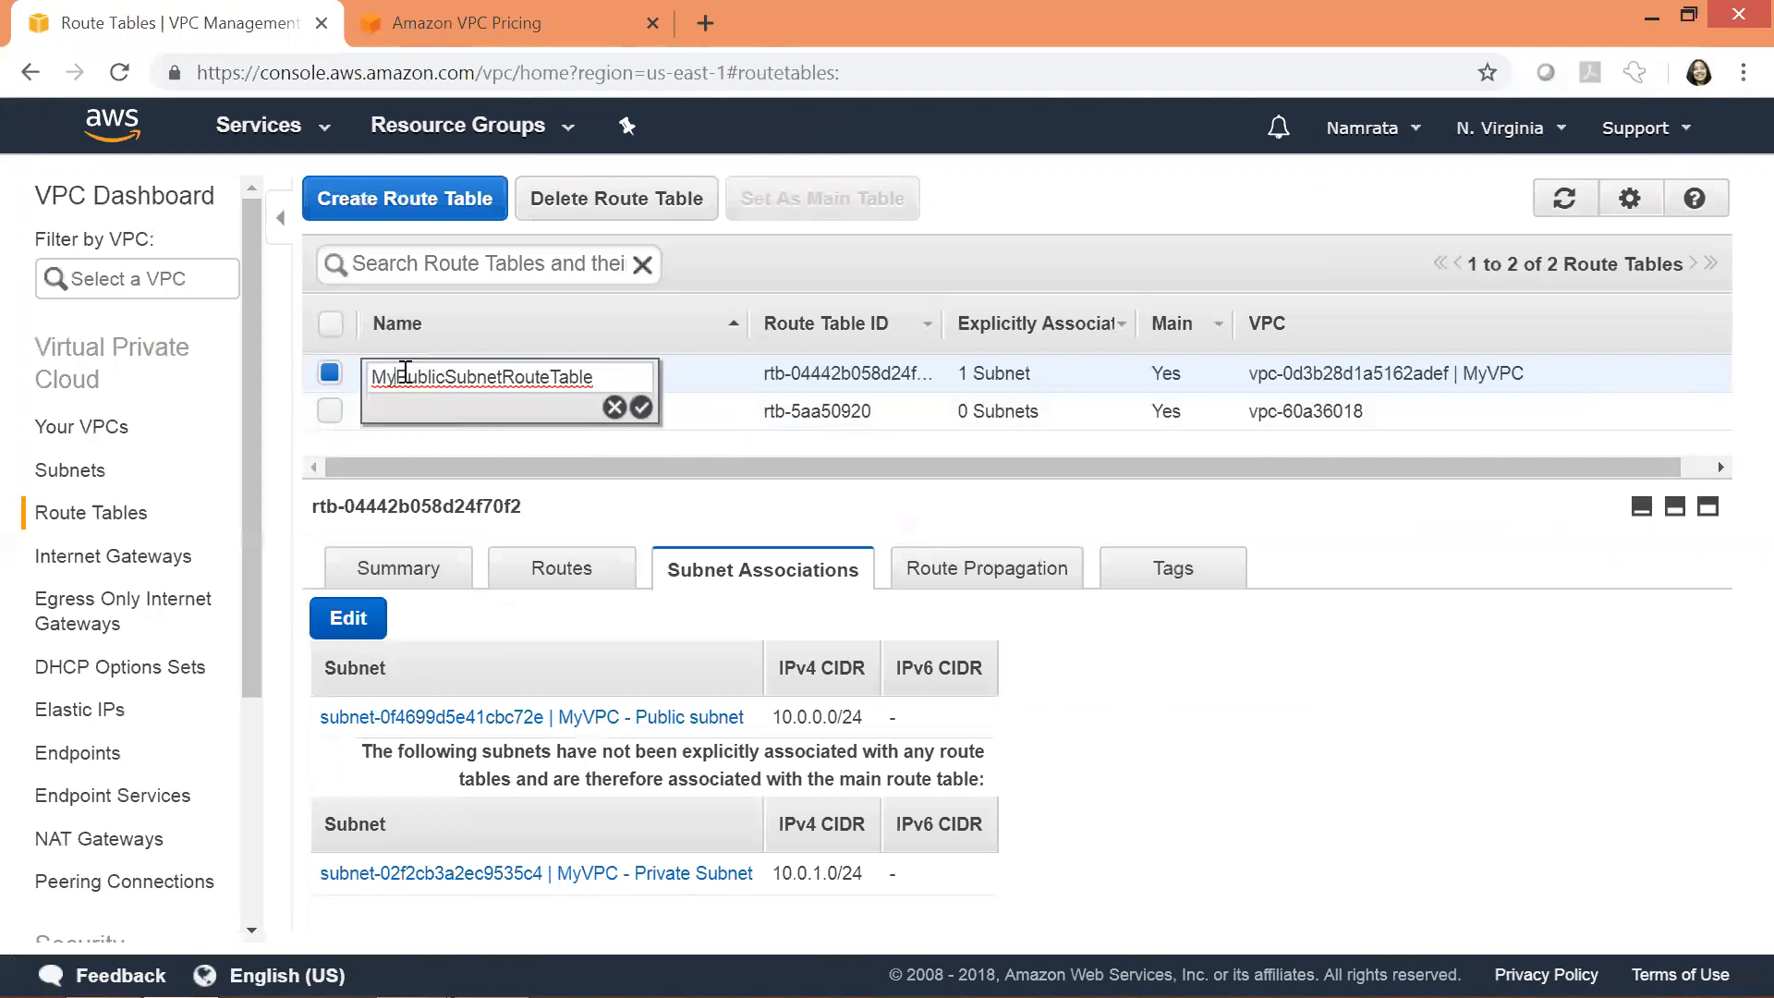
{"action": "type", "text": "VPC -"}
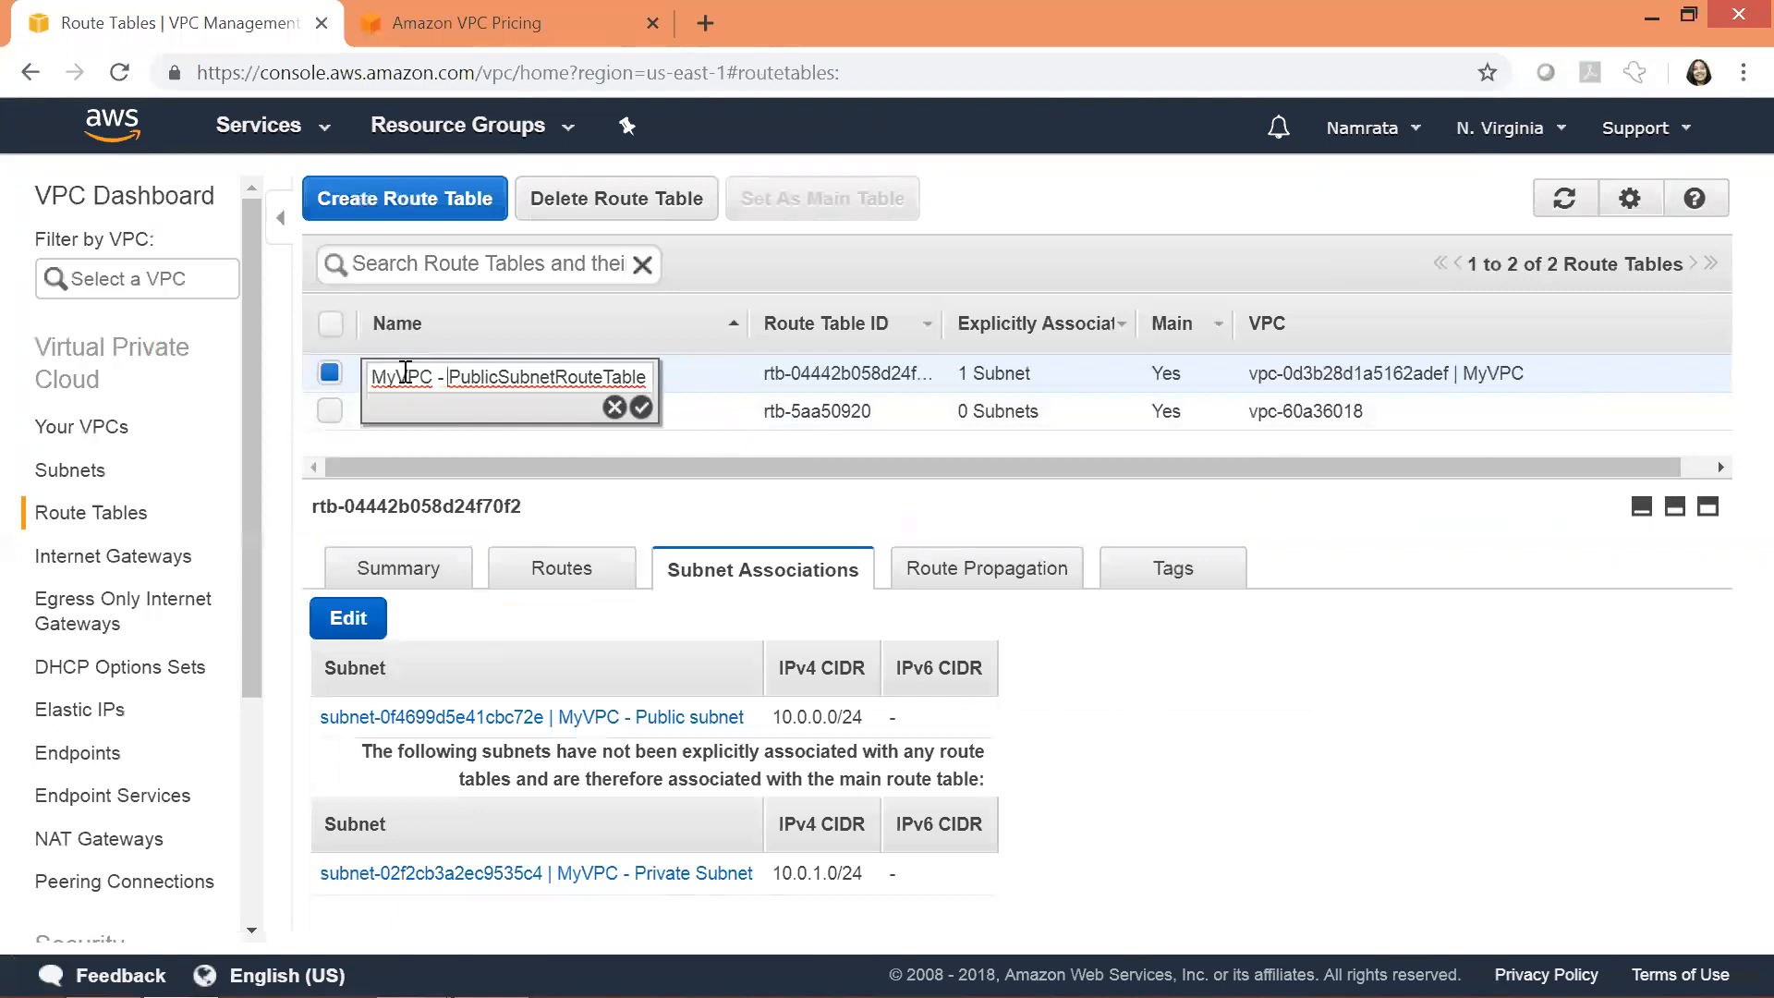
{"action": "key", "text": "Return"}
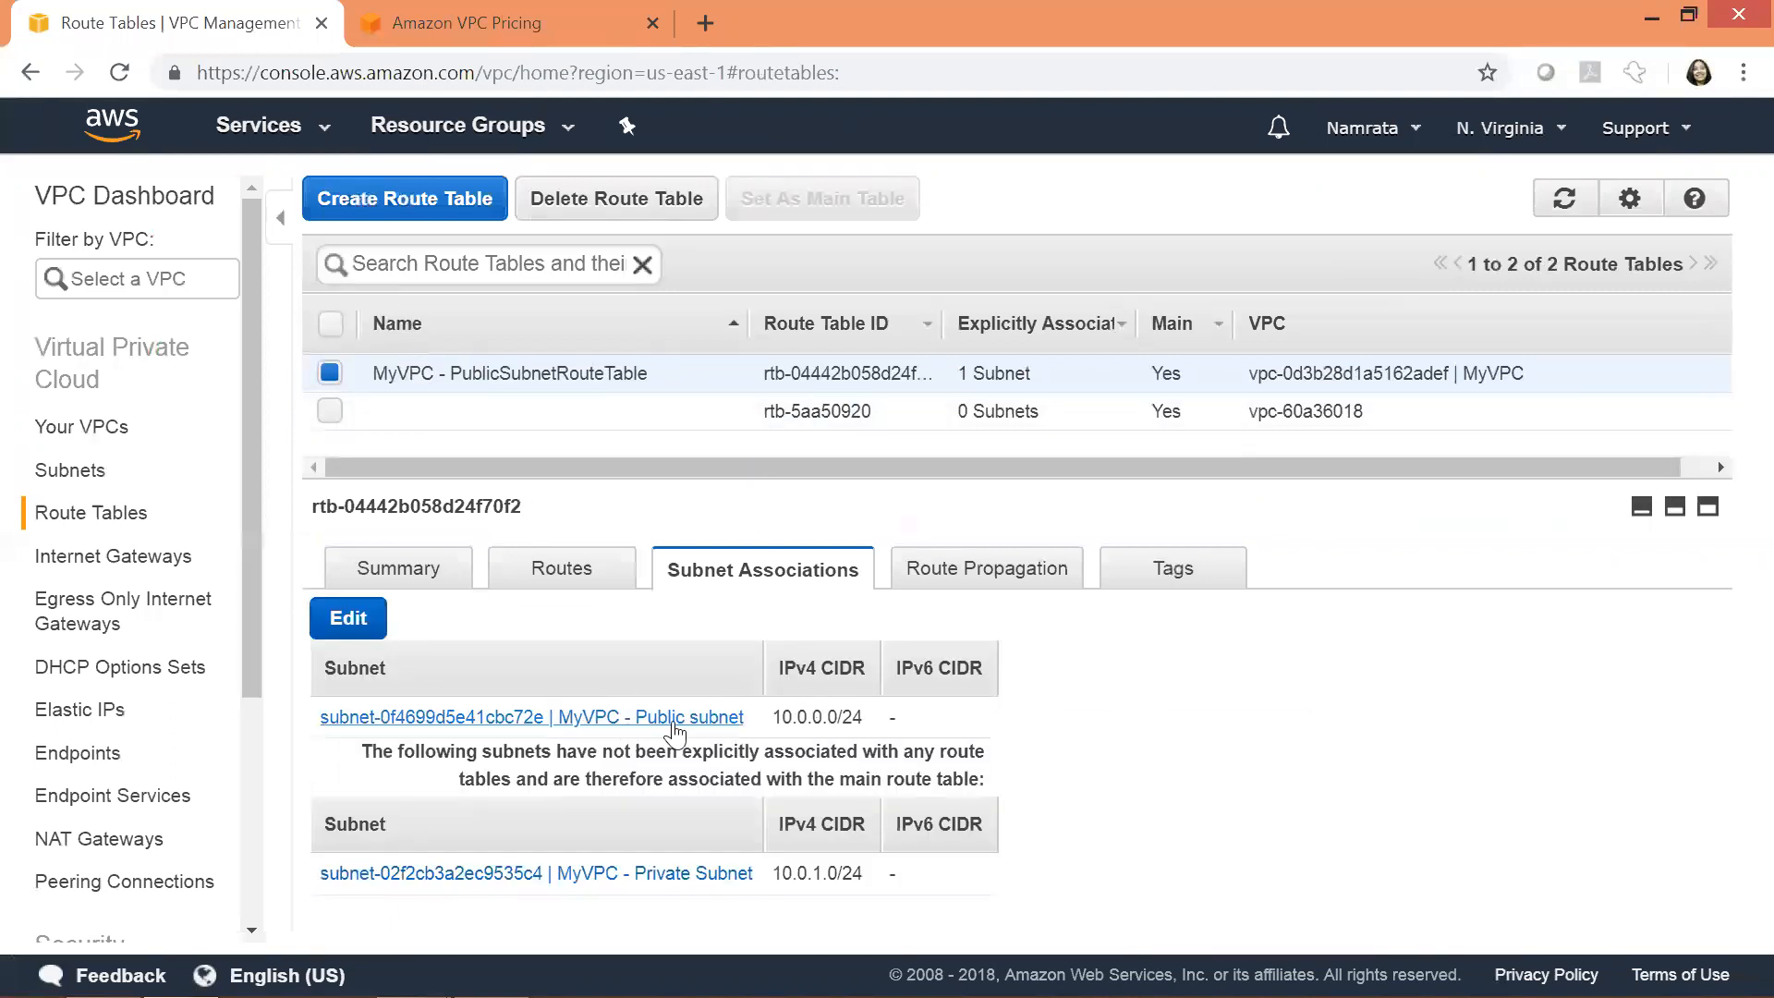
- Add a route for 0.0.0.0/0 targeting MyVPC-IGW to MyVPC - PublicSubnetRouteTable, save it and view the table's subnet associations
{"action": "left_click", "coordinate": [562, 570]}
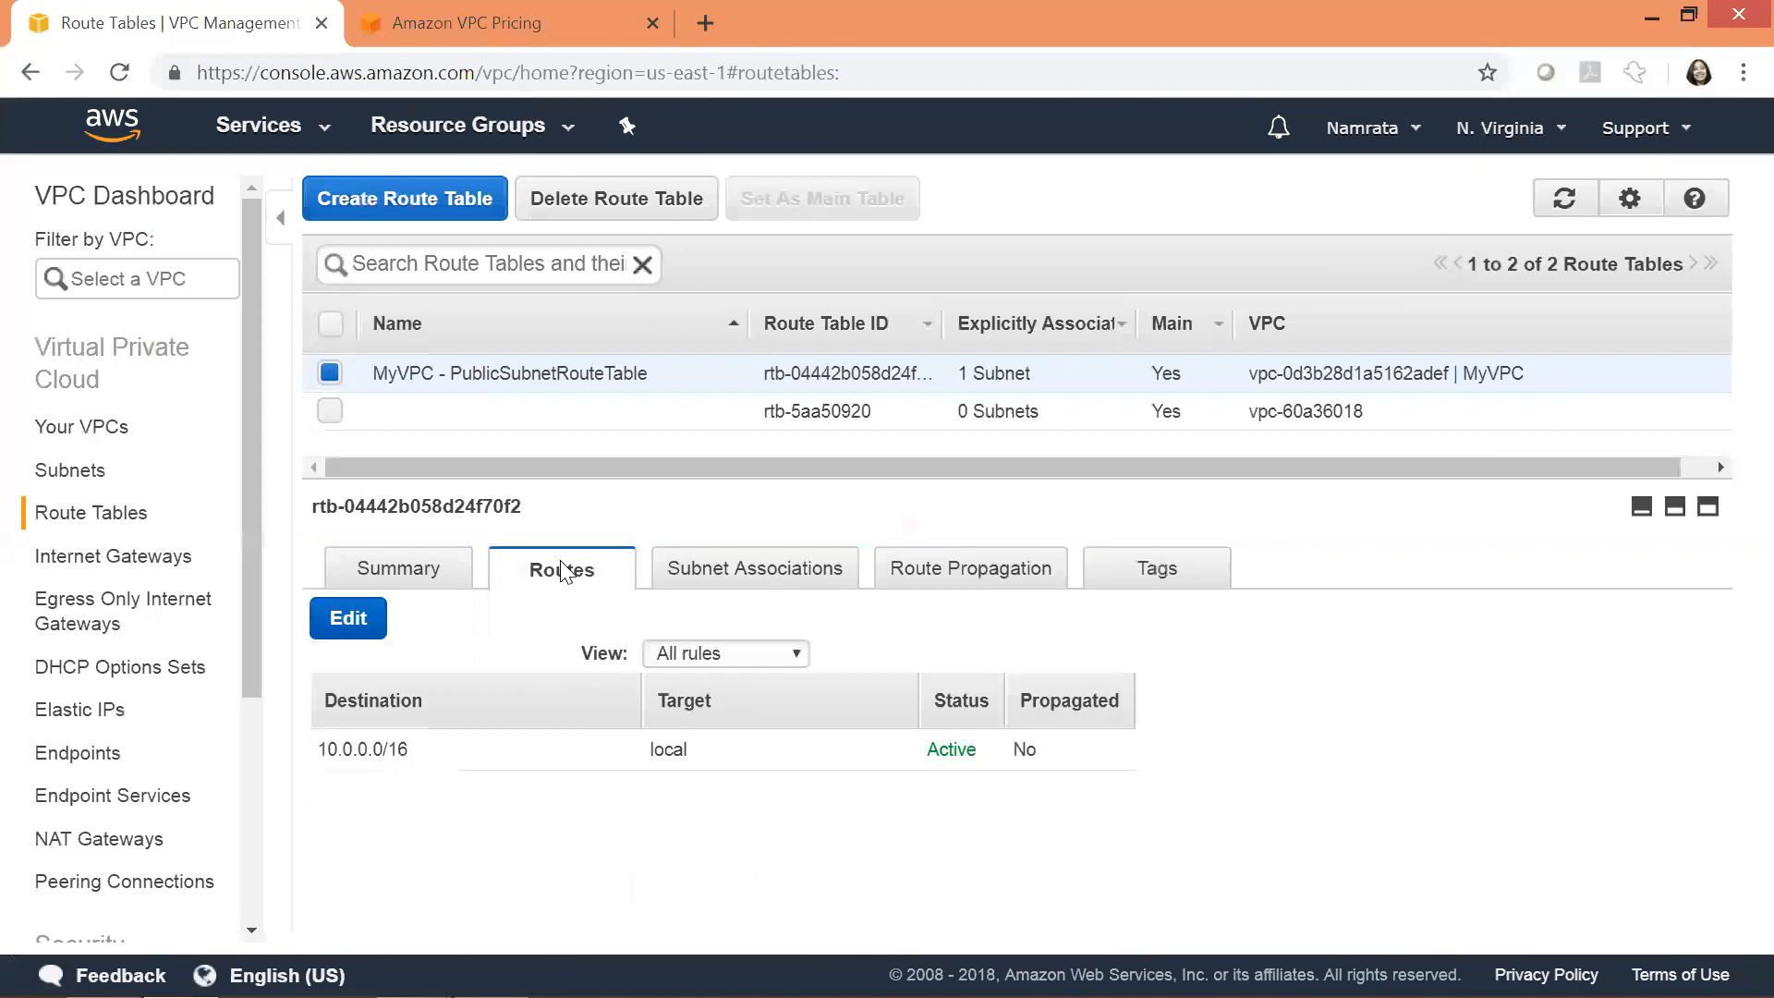
{"action": "left_click", "coordinate": [373, 625]}
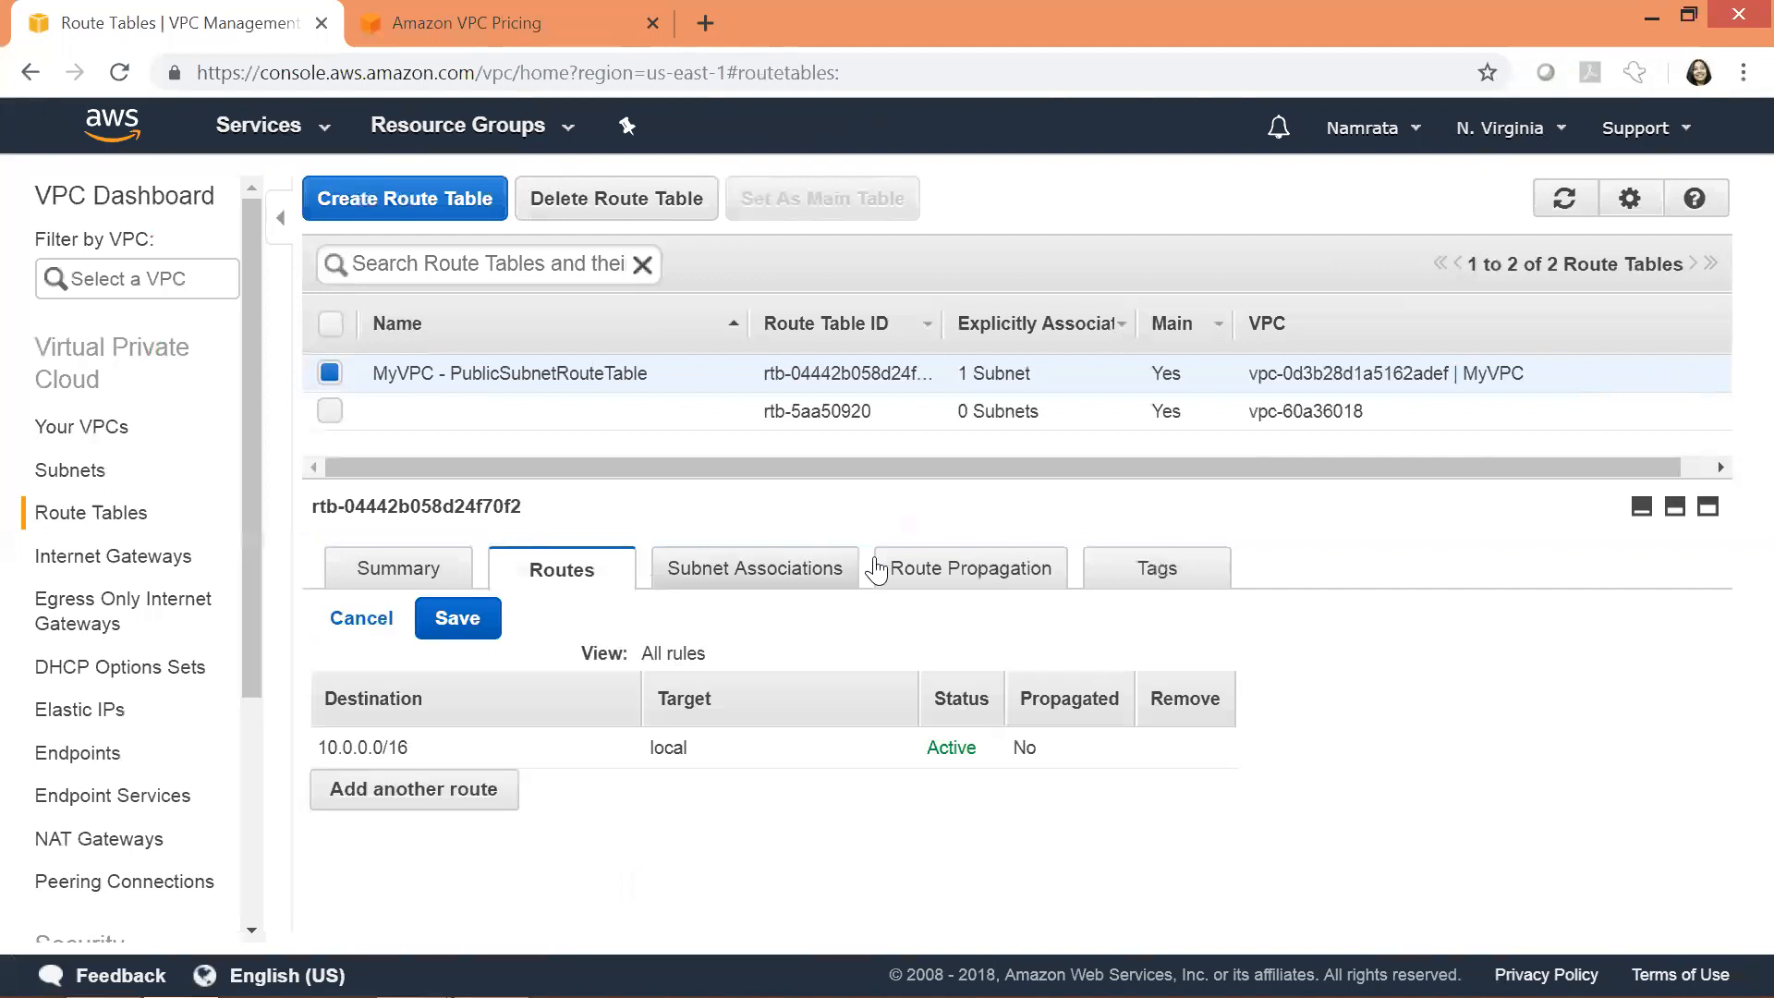
{"action": "left_click_drag", "start_coordinate": [961, 485], "coordinate": [968, 467]}
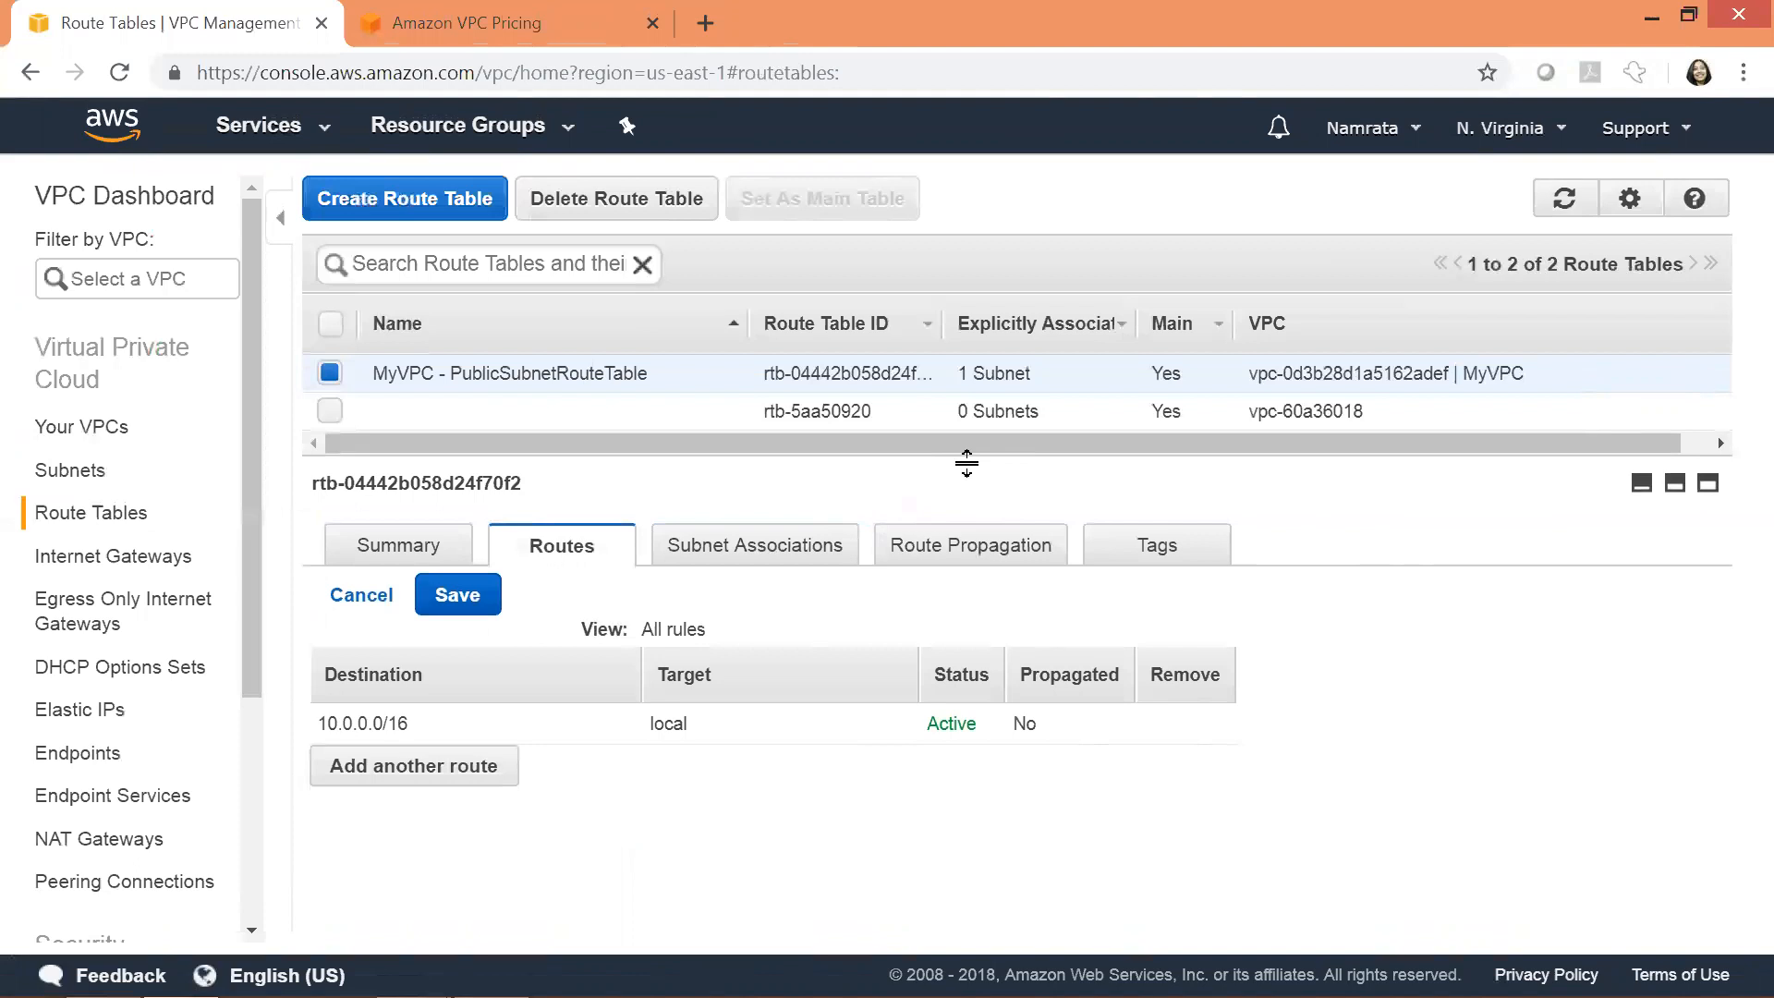
{"action": "left_click", "coordinate": [451, 779]}
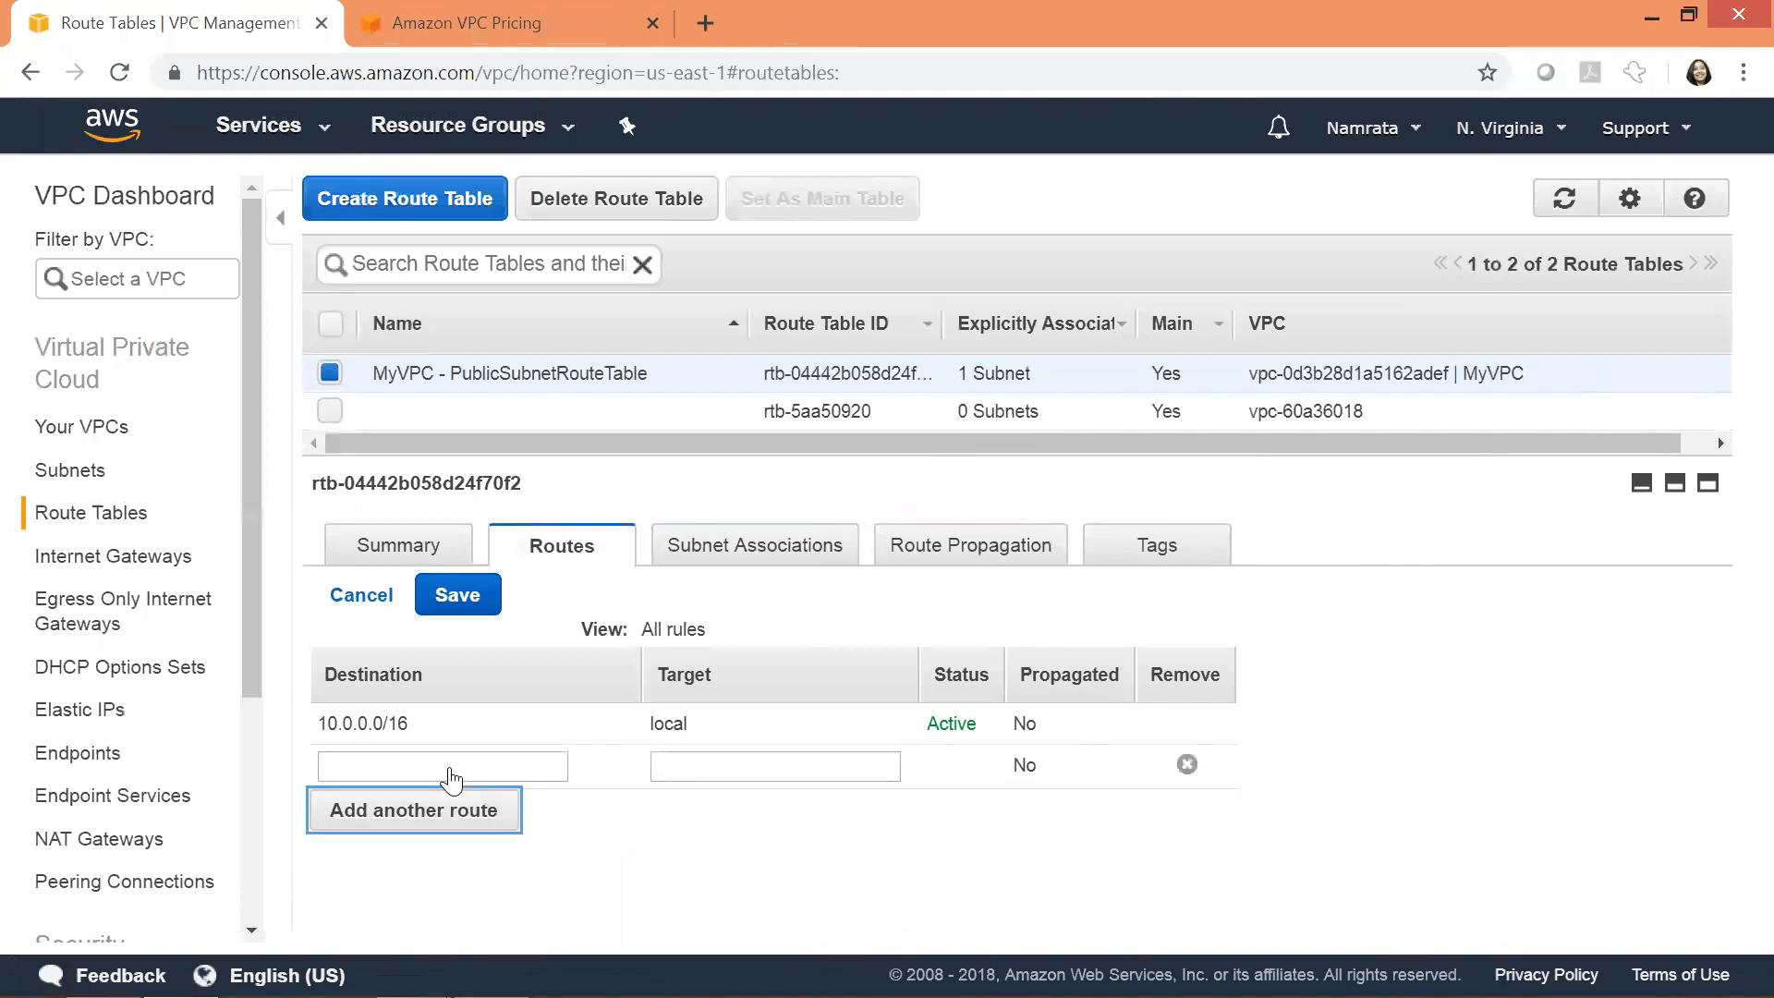
{"action": "left_click", "coordinate": [430, 765]}
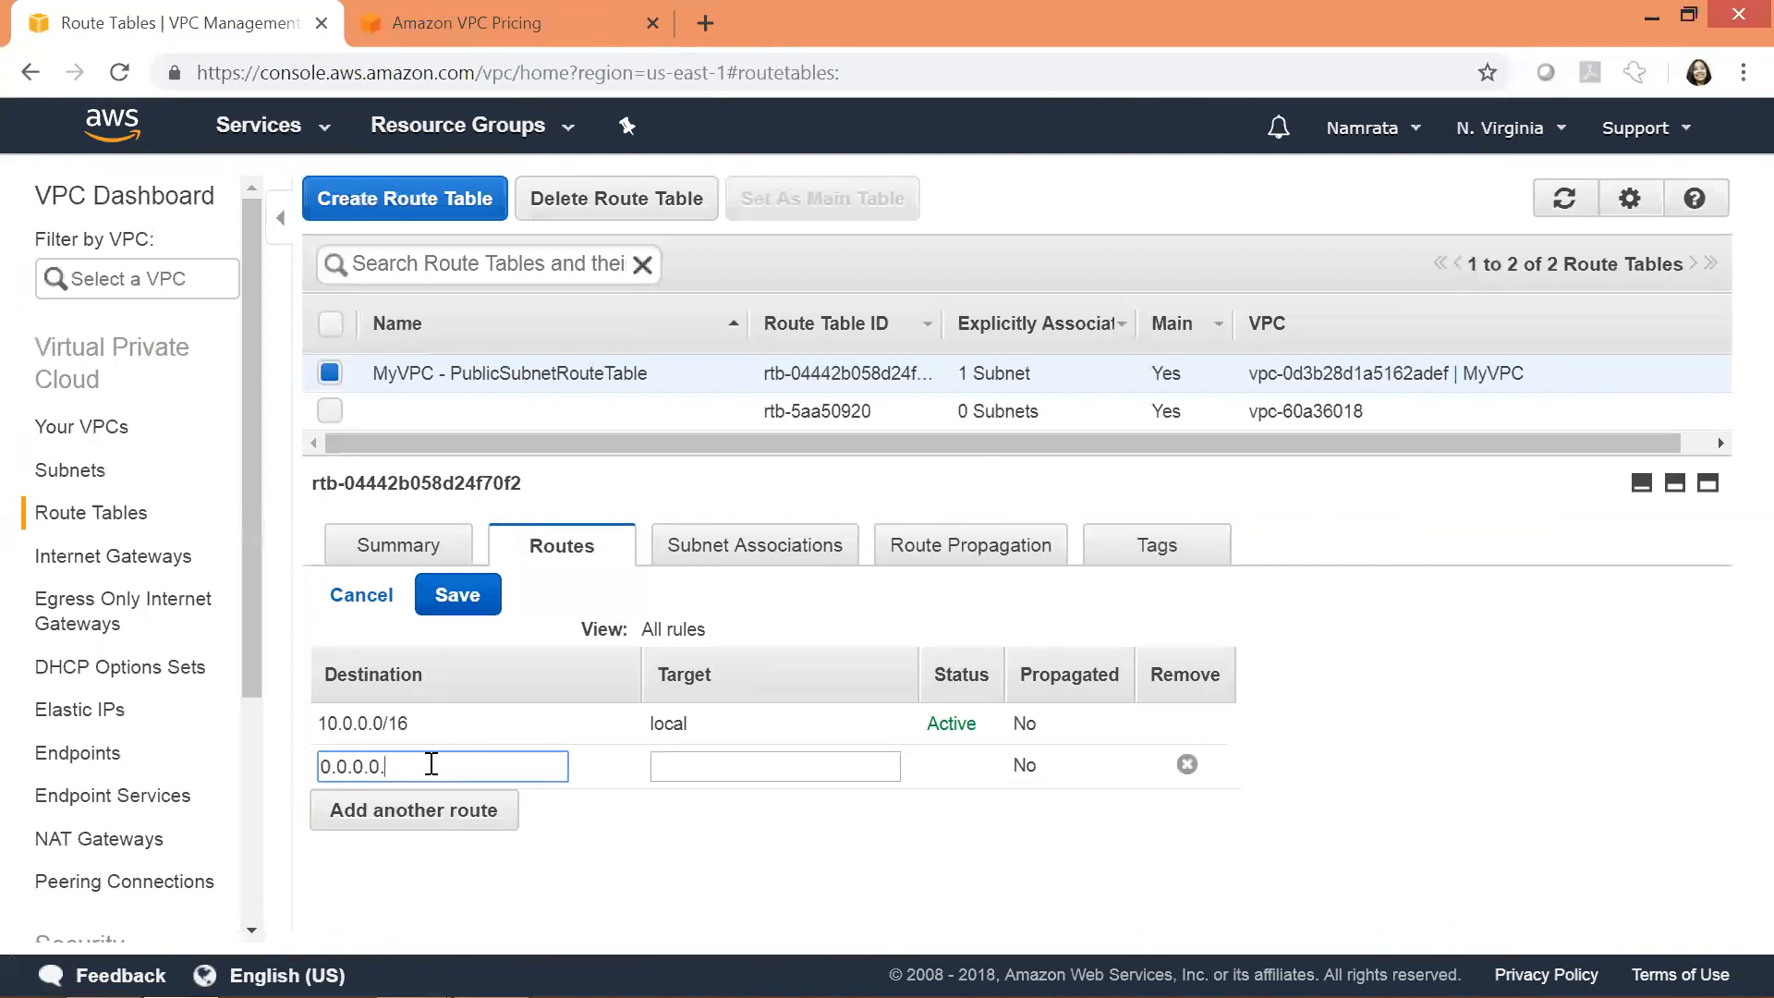
{"action": "type", "text": "0"}
{"action": "key", "text": "Tab"}
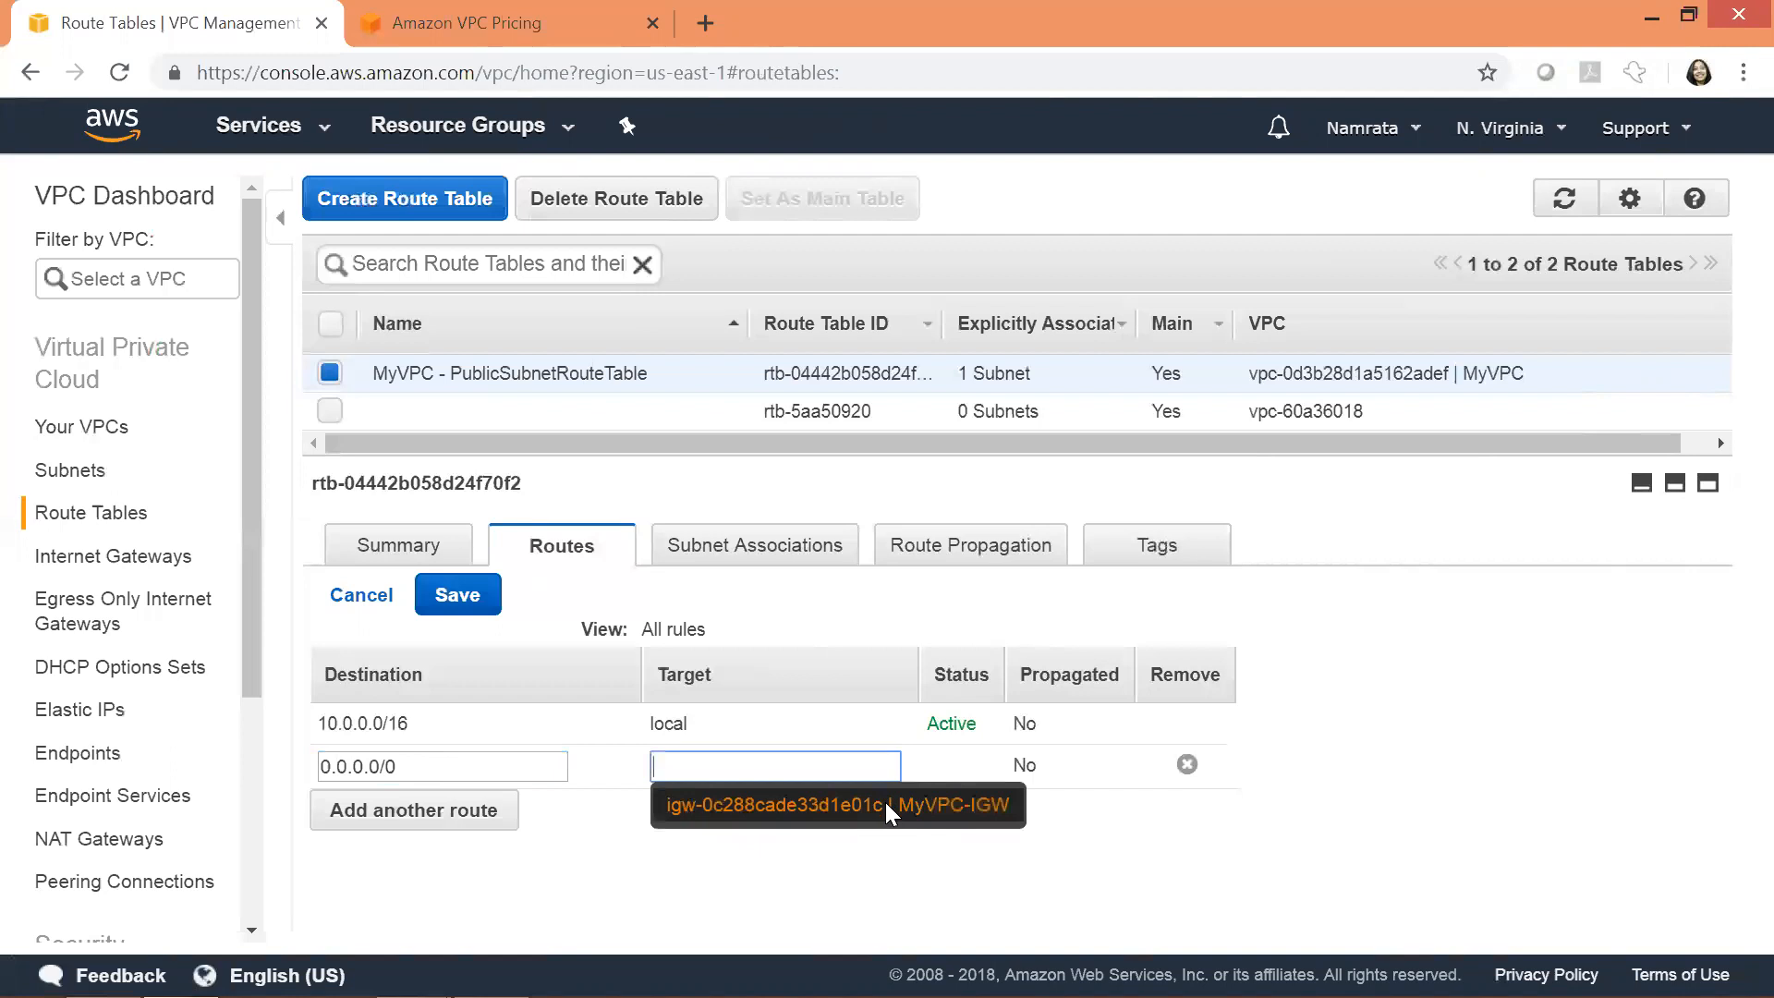
{"action": "left_click", "coordinate": [809, 805]}
{"action": "left_click", "coordinate": [817, 819]}
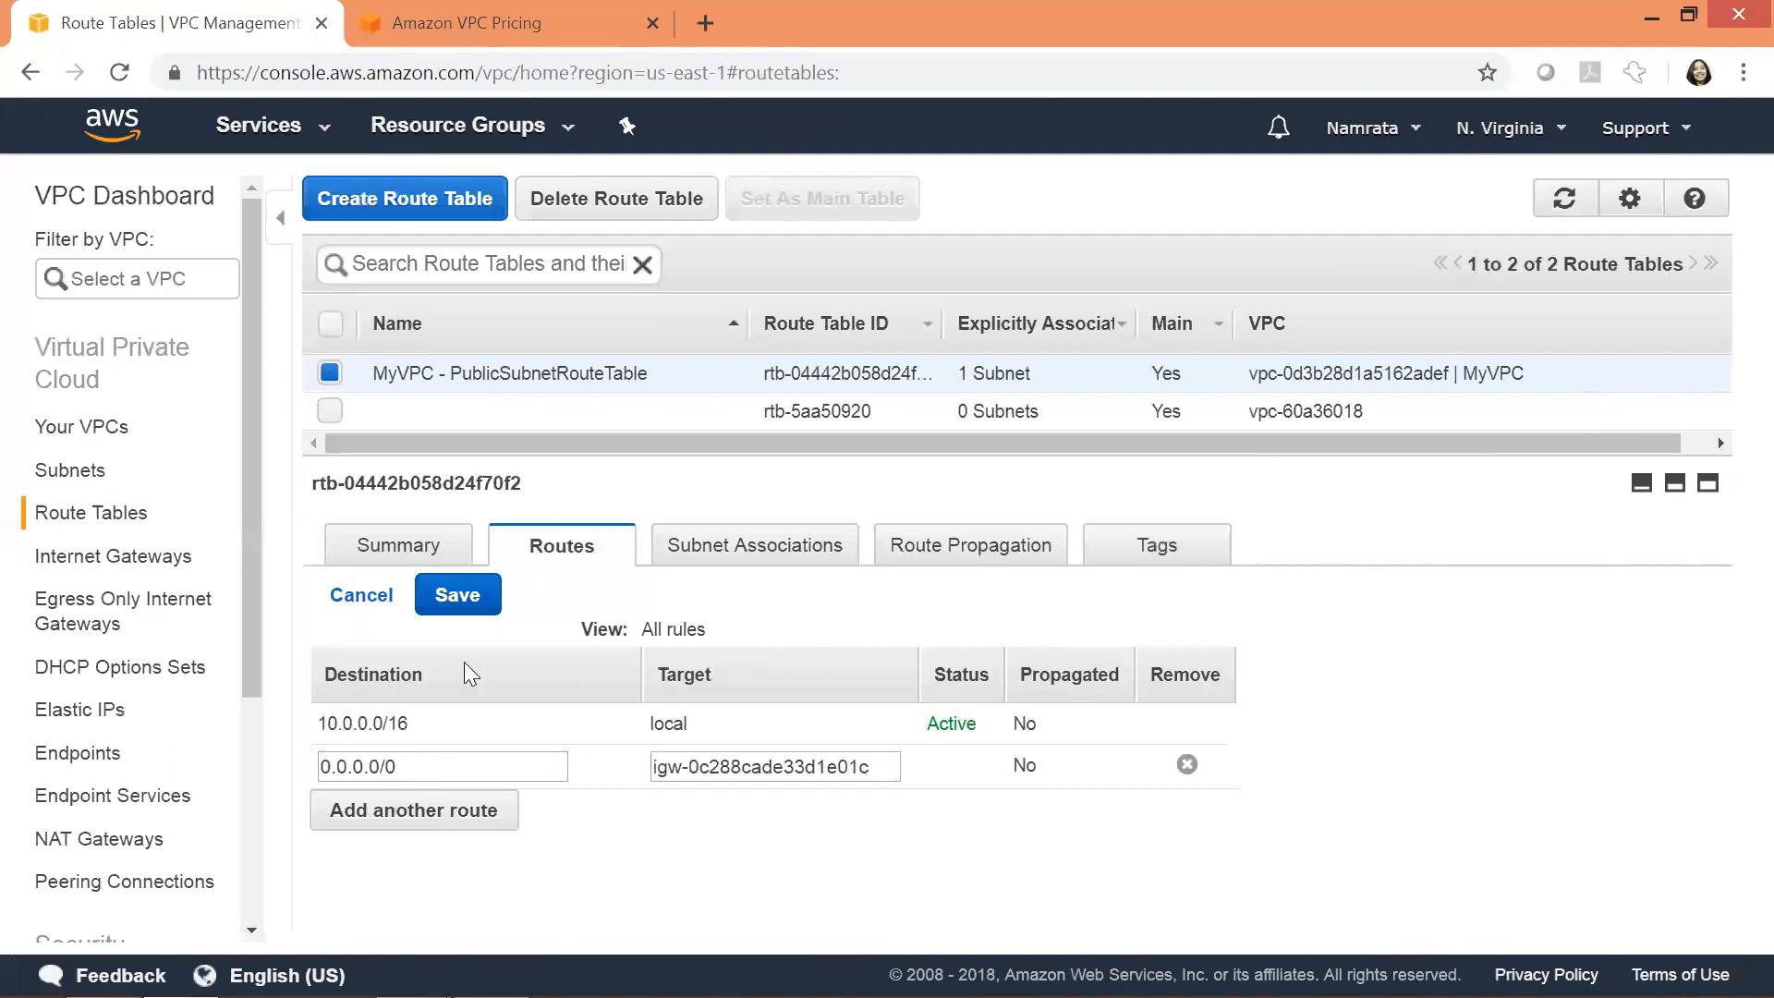
{"action": "left_click", "coordinate": [475, 599]}
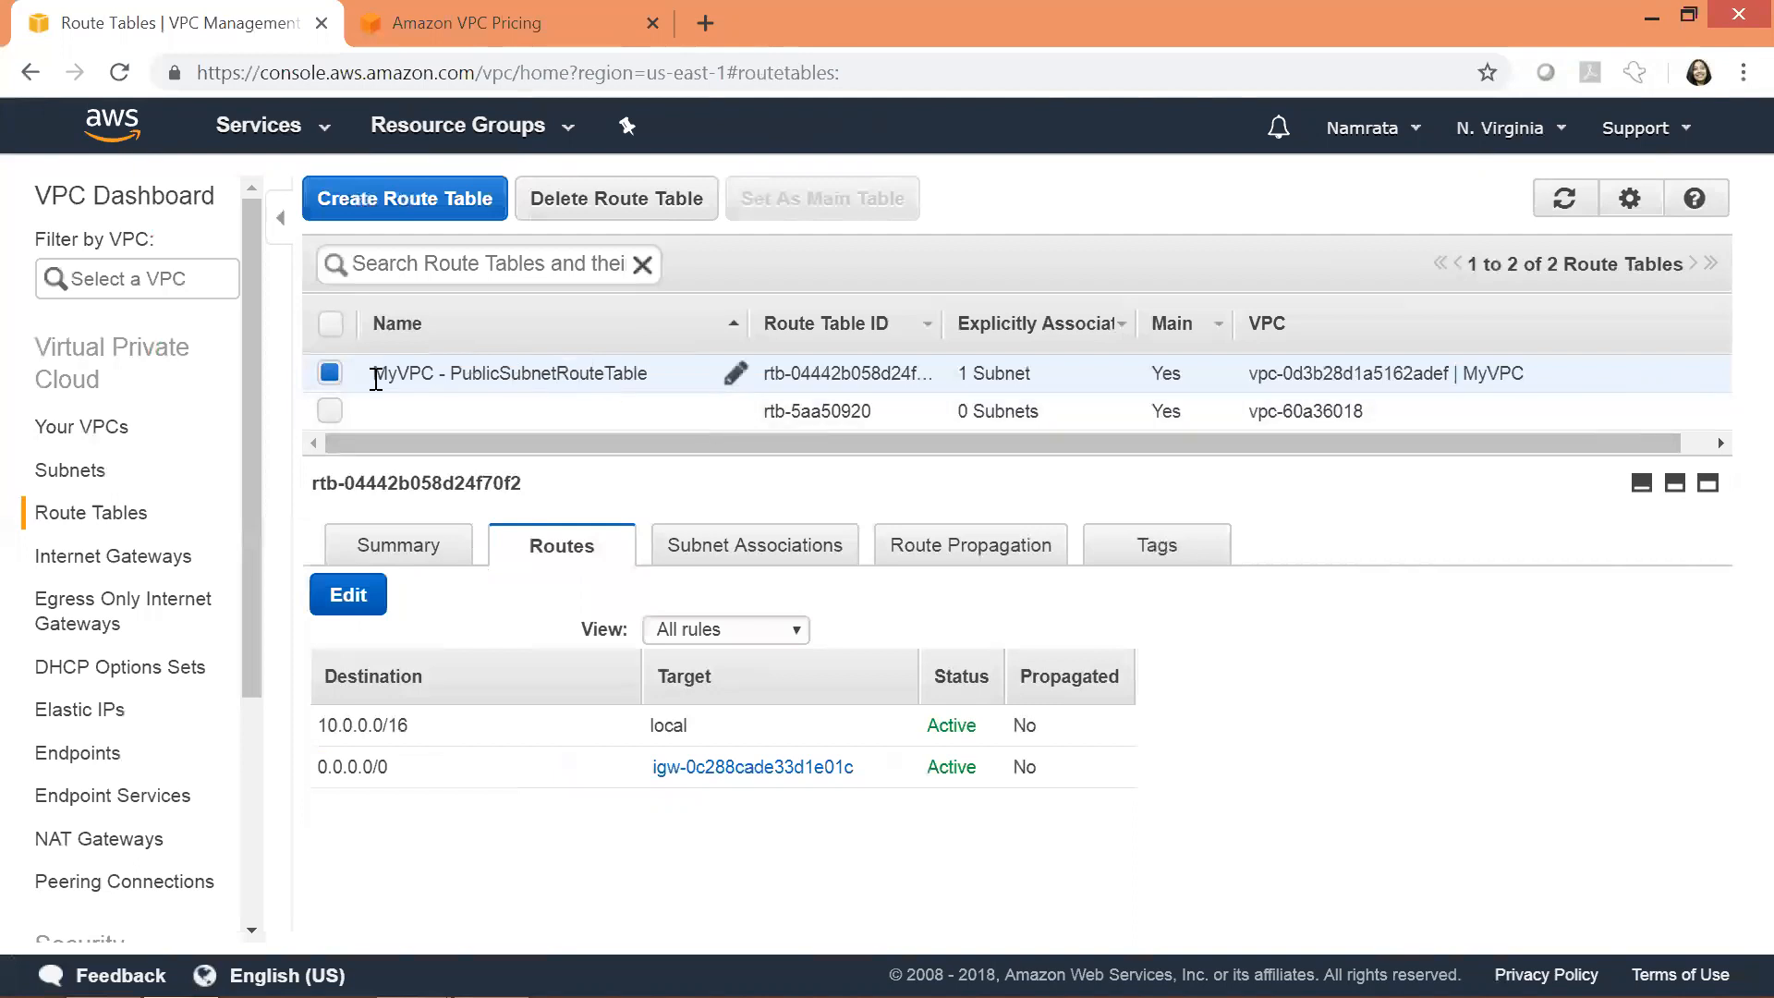
{"action": "left_click", "coordinate": [738, 564]}
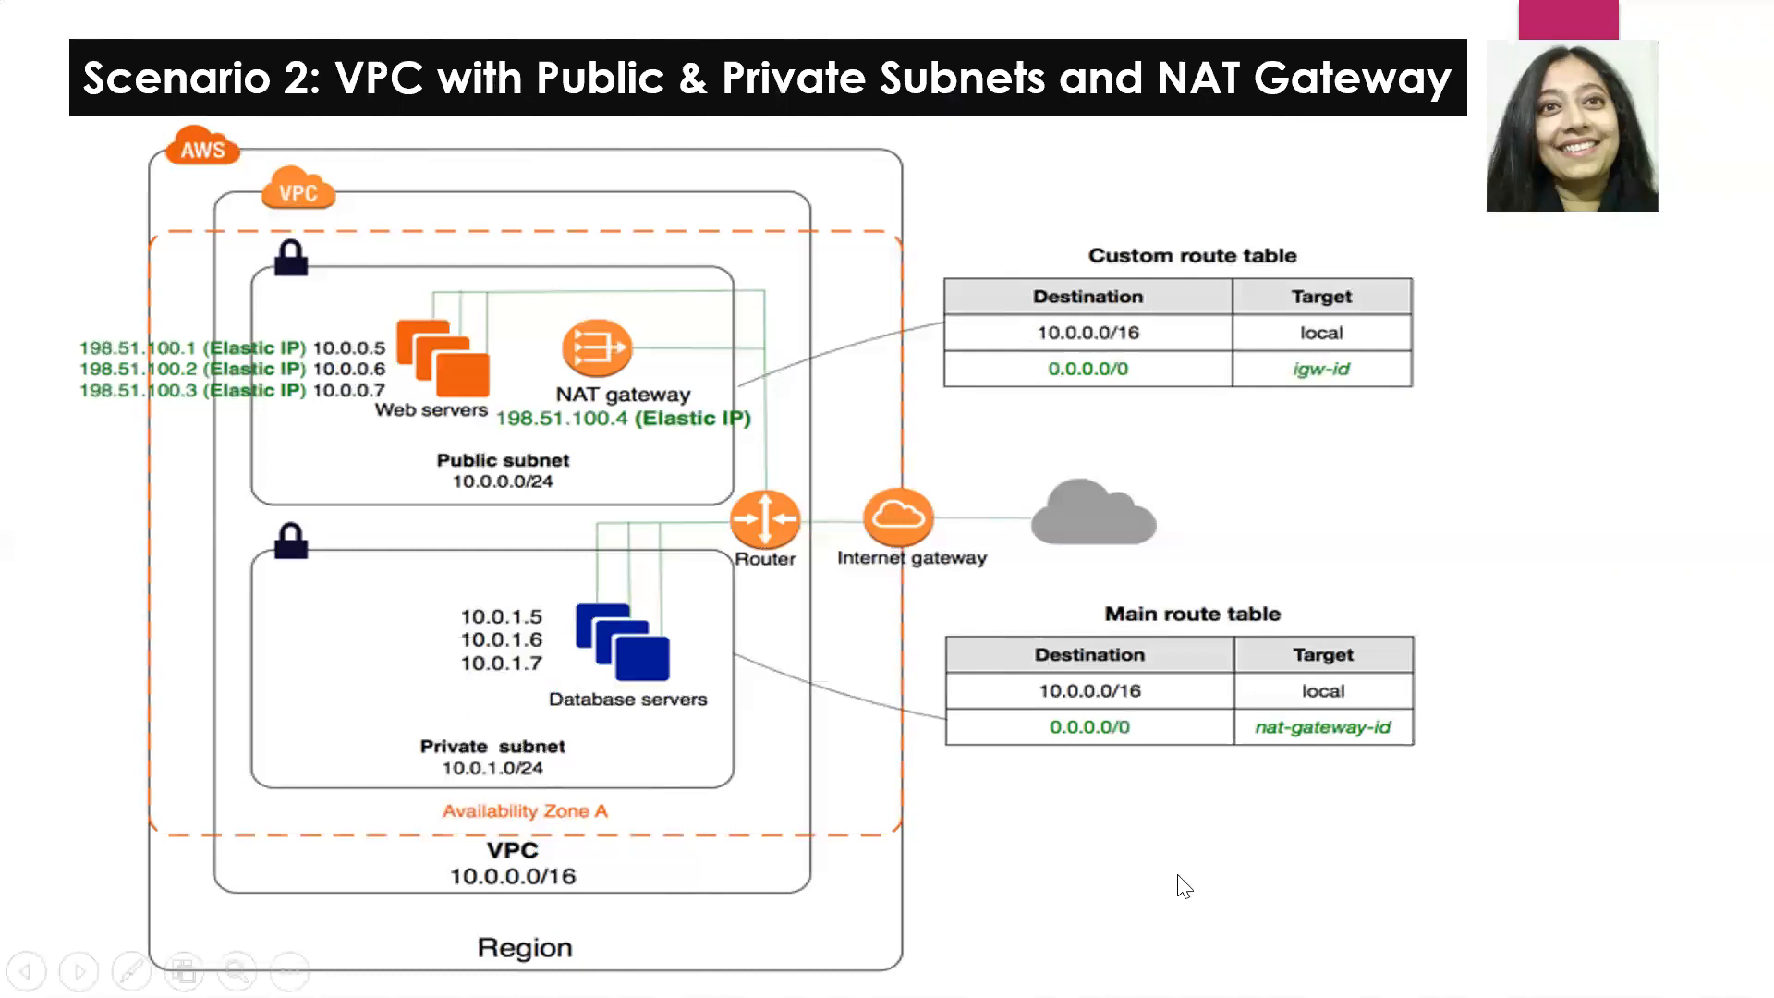
- On the architecture slide, circle the custom route table and its 0.0.0.0/0 entry, and draw arrows to the internet gateway and public subnet
{"action": "key", "text": "ctrl+p"}
{"action": "mouse_move", "coordinate": [1241, 227]}
{"action": "left_mouse_down"}
{"action": "mouse_move", "coordinate": [1028, 217]}
{"action": "mouse_move", "coordinate": [1030, 379]}
{"action": "mouse_move", "coordinate": [1239, 398]}
{"action": "mouse_move", "coordinate": [1428, 338]}
{"action": "mouse_move", "coordinate": [1298, 237]}
{"action": "mouse_move", "coordinate": [1228, 220]}
{"action": "left_mouse_up"}
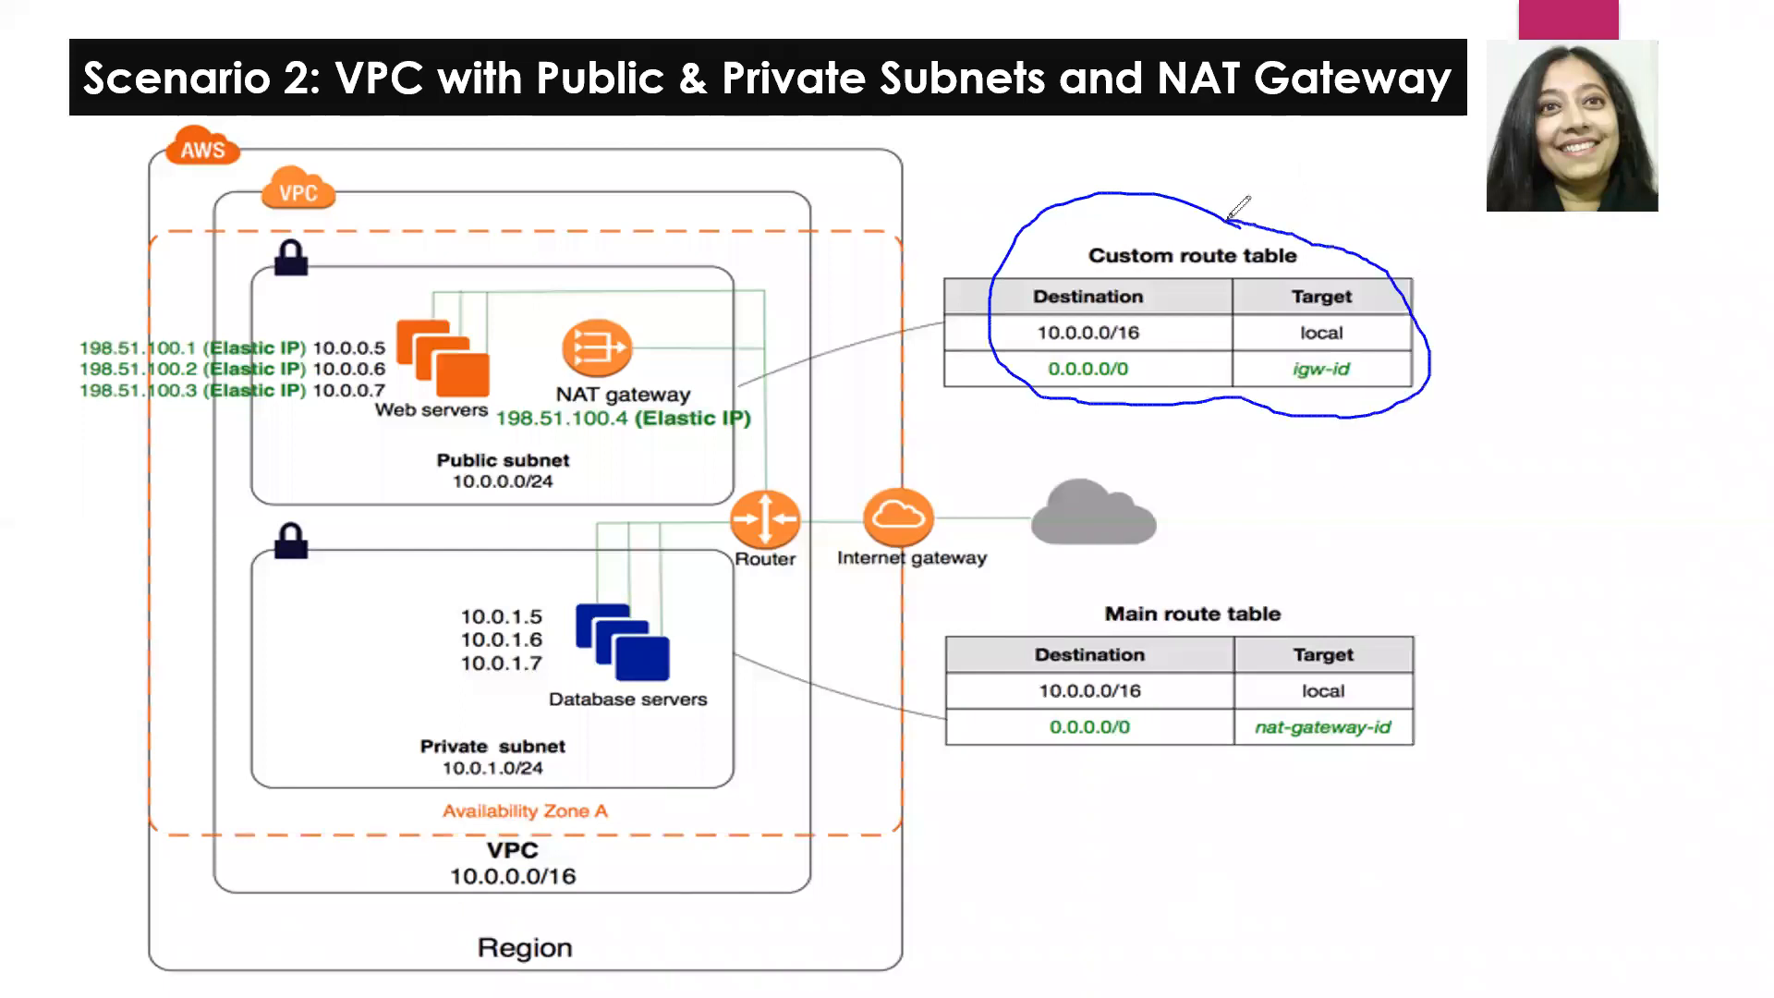
{"action": "mouse_move", "coordinate": [1020, 370]}
{"action": "left_mouse_down"}
{"action": "mouse_move", "coordinate": [986, 389]}
{"action": "mouse_move", "coordinate": [922, 506]}
{"action": "mouse_move", "coordinate": [958, 490]}
{"action": "left_mouse_up"}
{"action": "left_click_drag", "start_coordinate": [1047, 379], "coordinate": [1170, 338]}
{"action": "left_click_drag", "start_coordinate": [1037, 359], "coordinate": [1034, 380]}
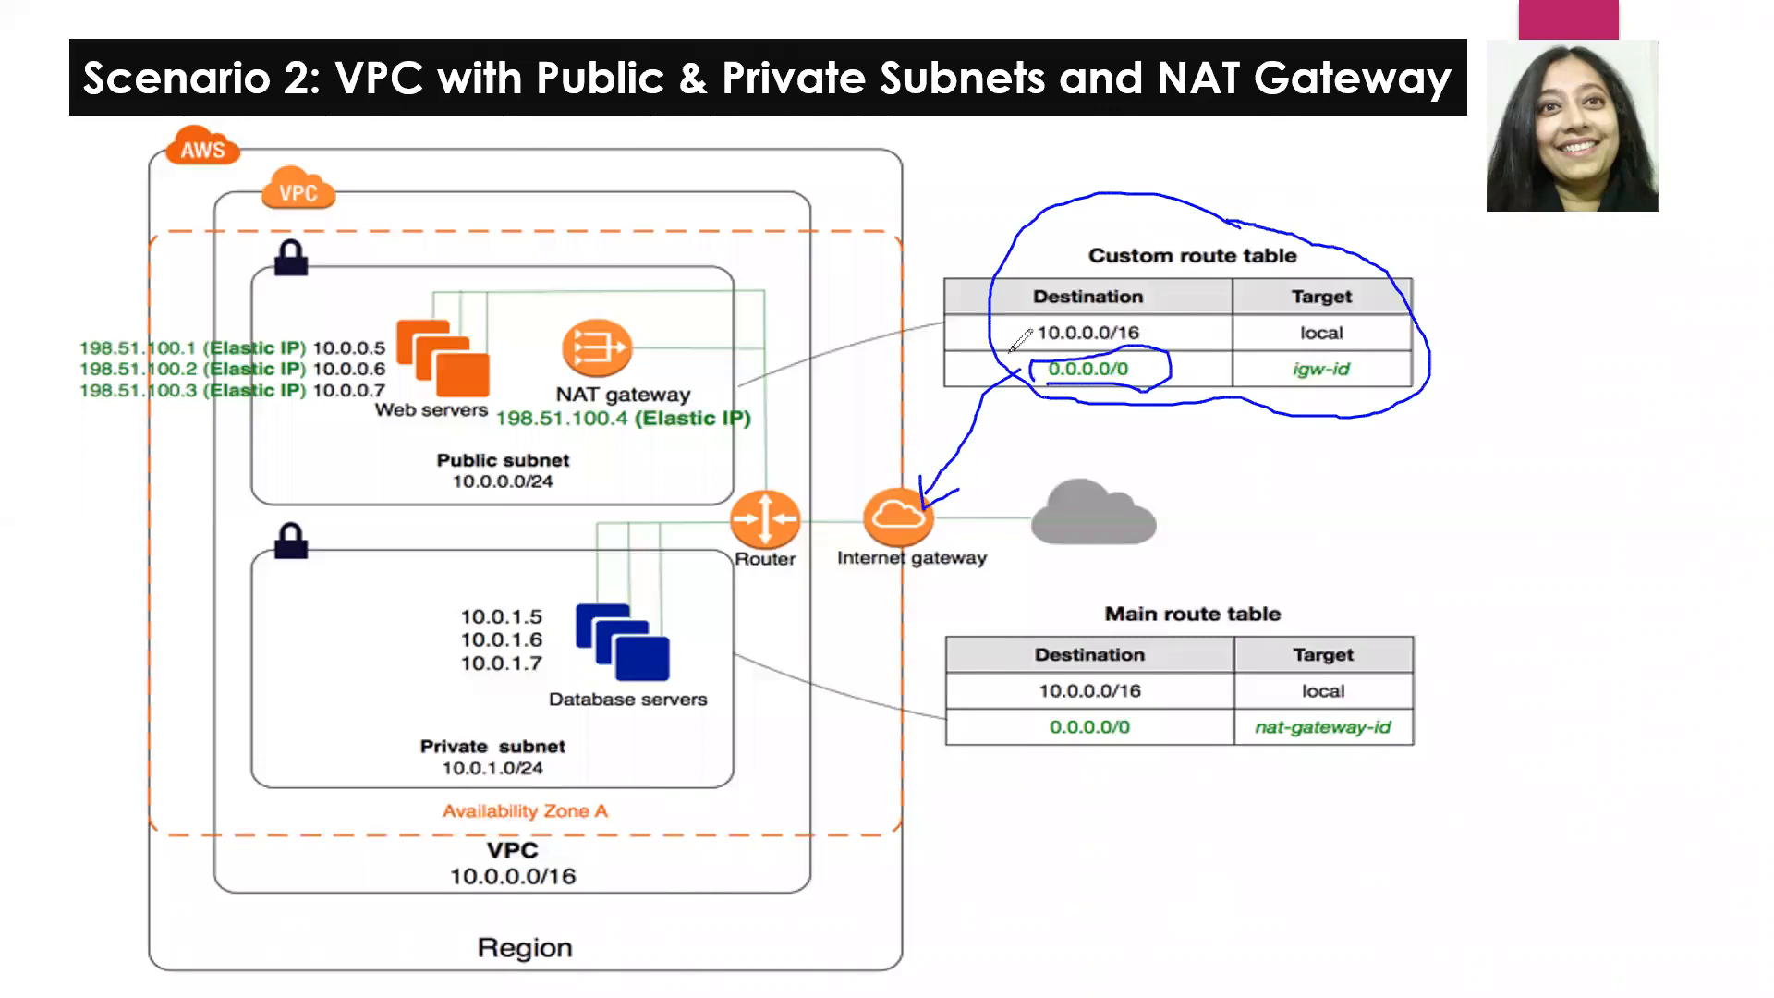
{"action": "mouse_move", "coordinate": [968, 329]}
{"action": "left_mouse_down"}
{"action": "mouse_move", "coordinate": [736, 328]}
{"action": "mouse_move", "coordinate": [769, 361]}
{"action": "left_mouse_up"}
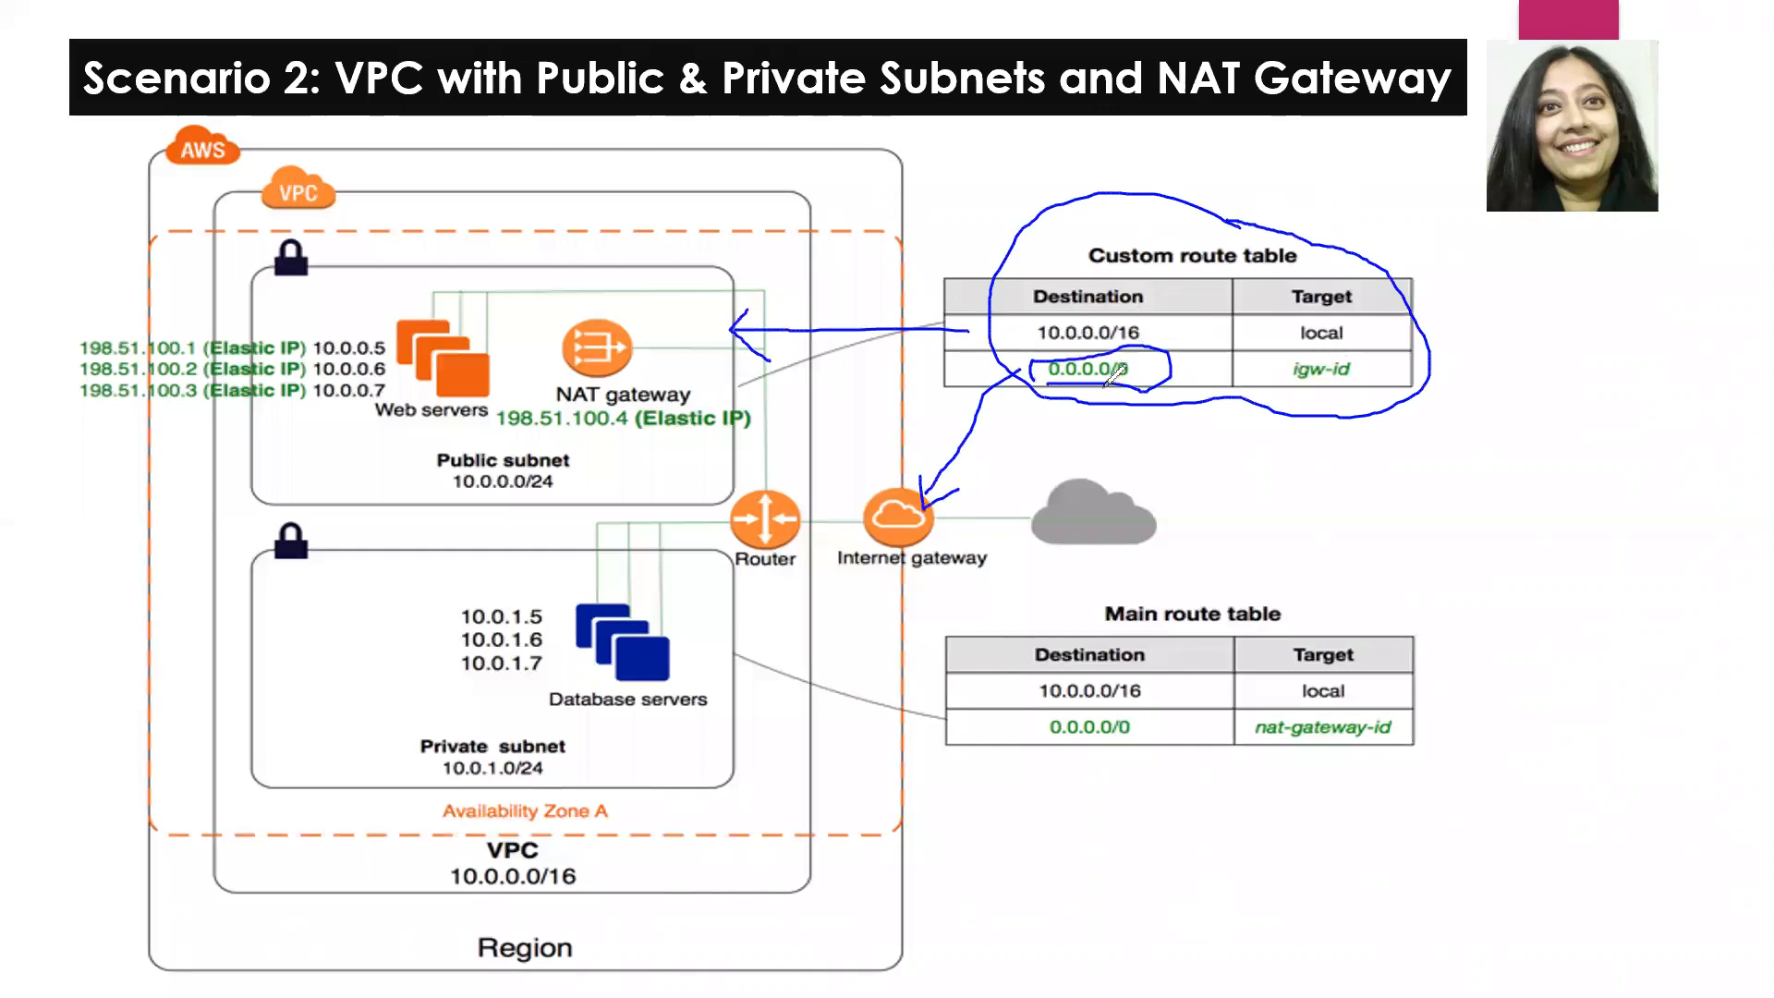
- Switch back to the AWS VPC console and open the routes of MyVPC - PublicSubnetRouteTable
{"action": "key", "text": "alt+Tab"}
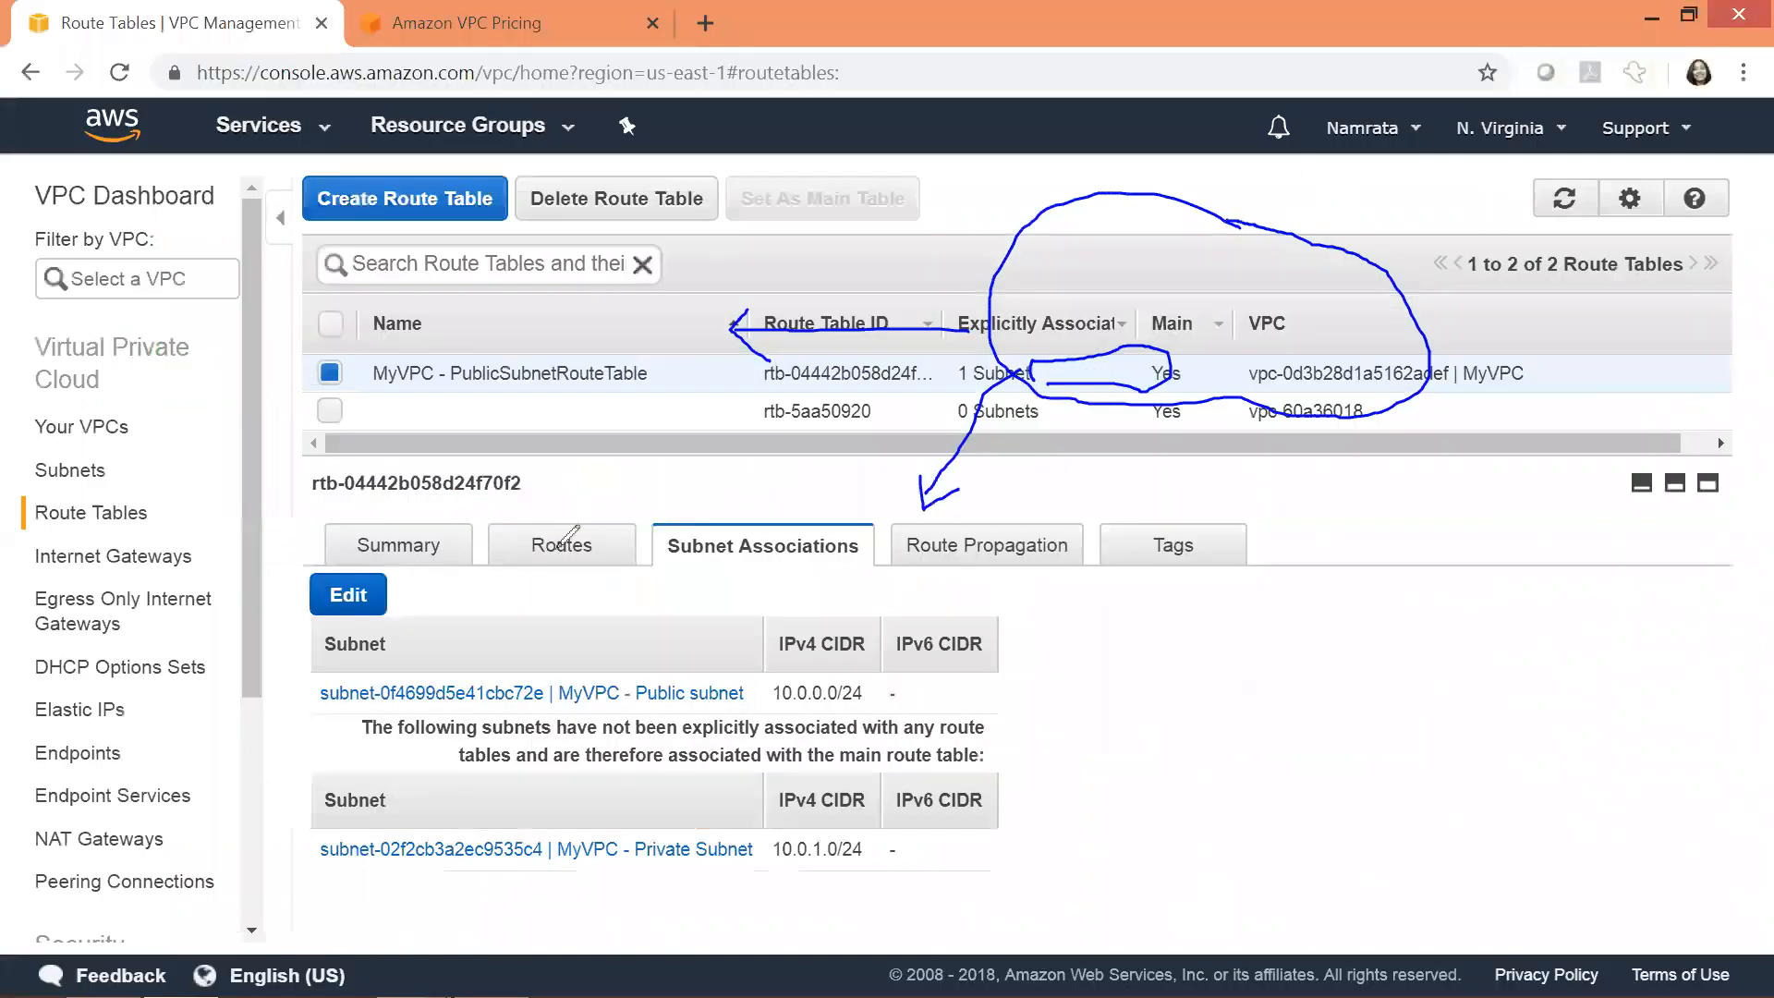
{"action": "left_click", "coordinate": [557, 548]}
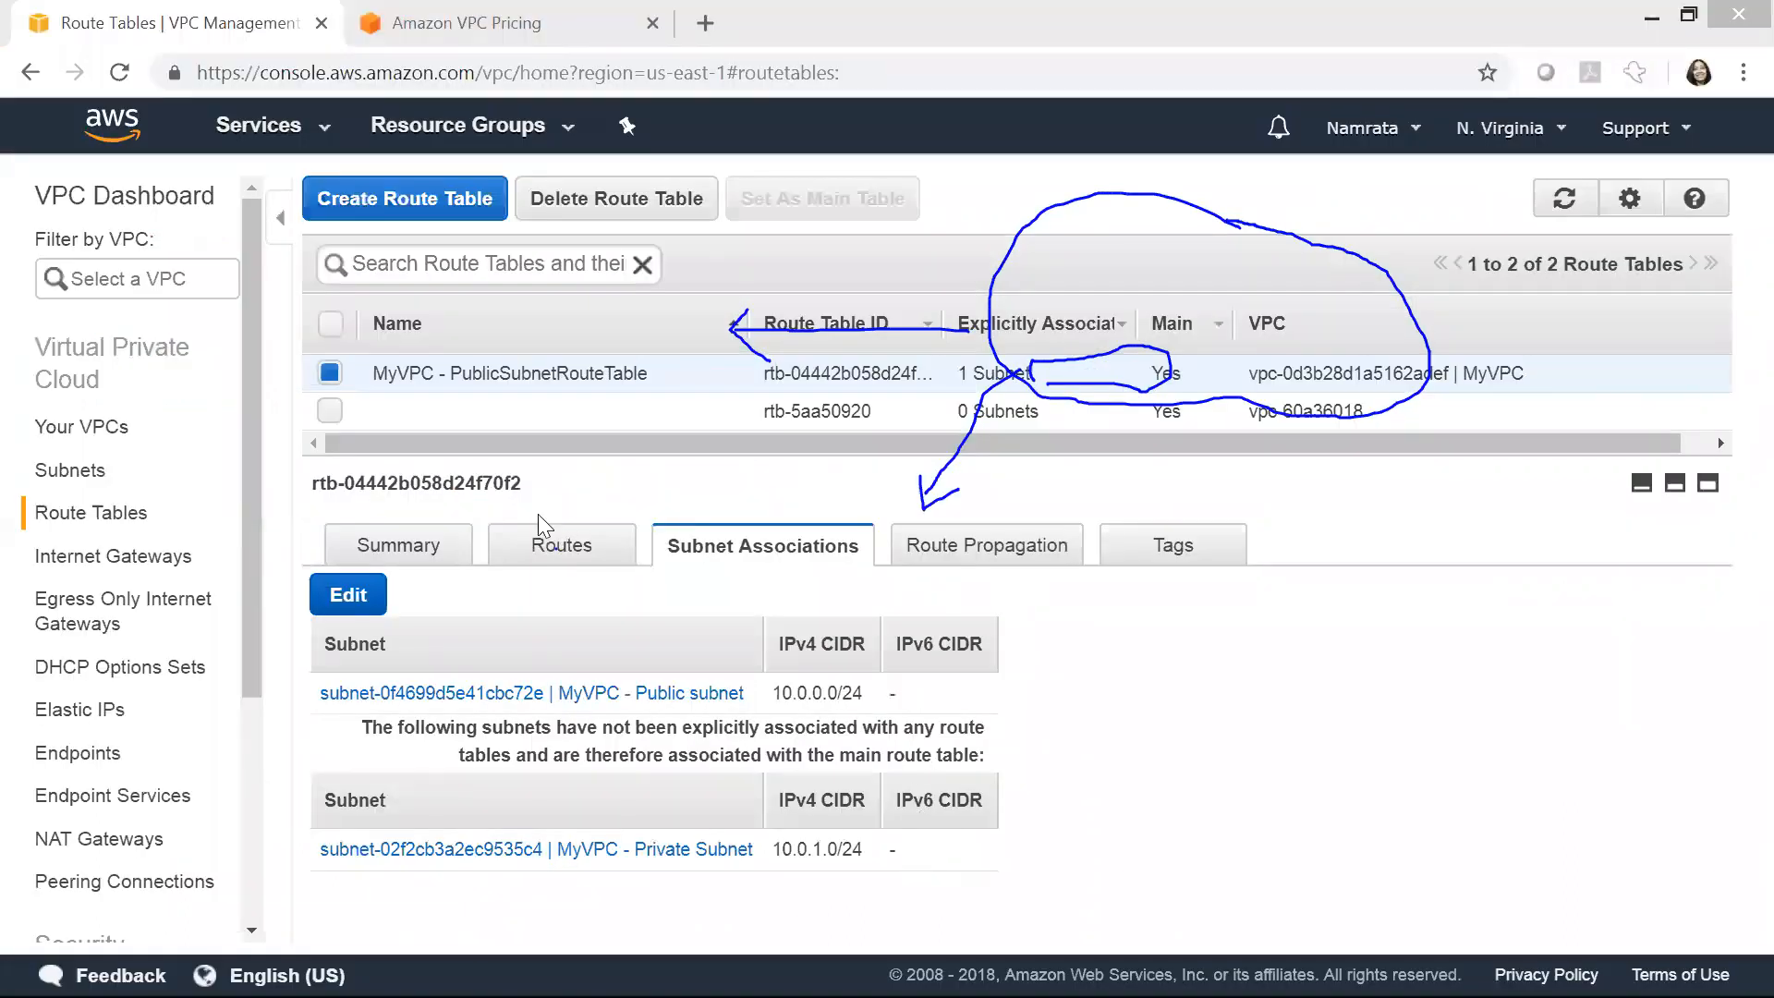
{"action": "left_click", "coordinate": [546, 543]}
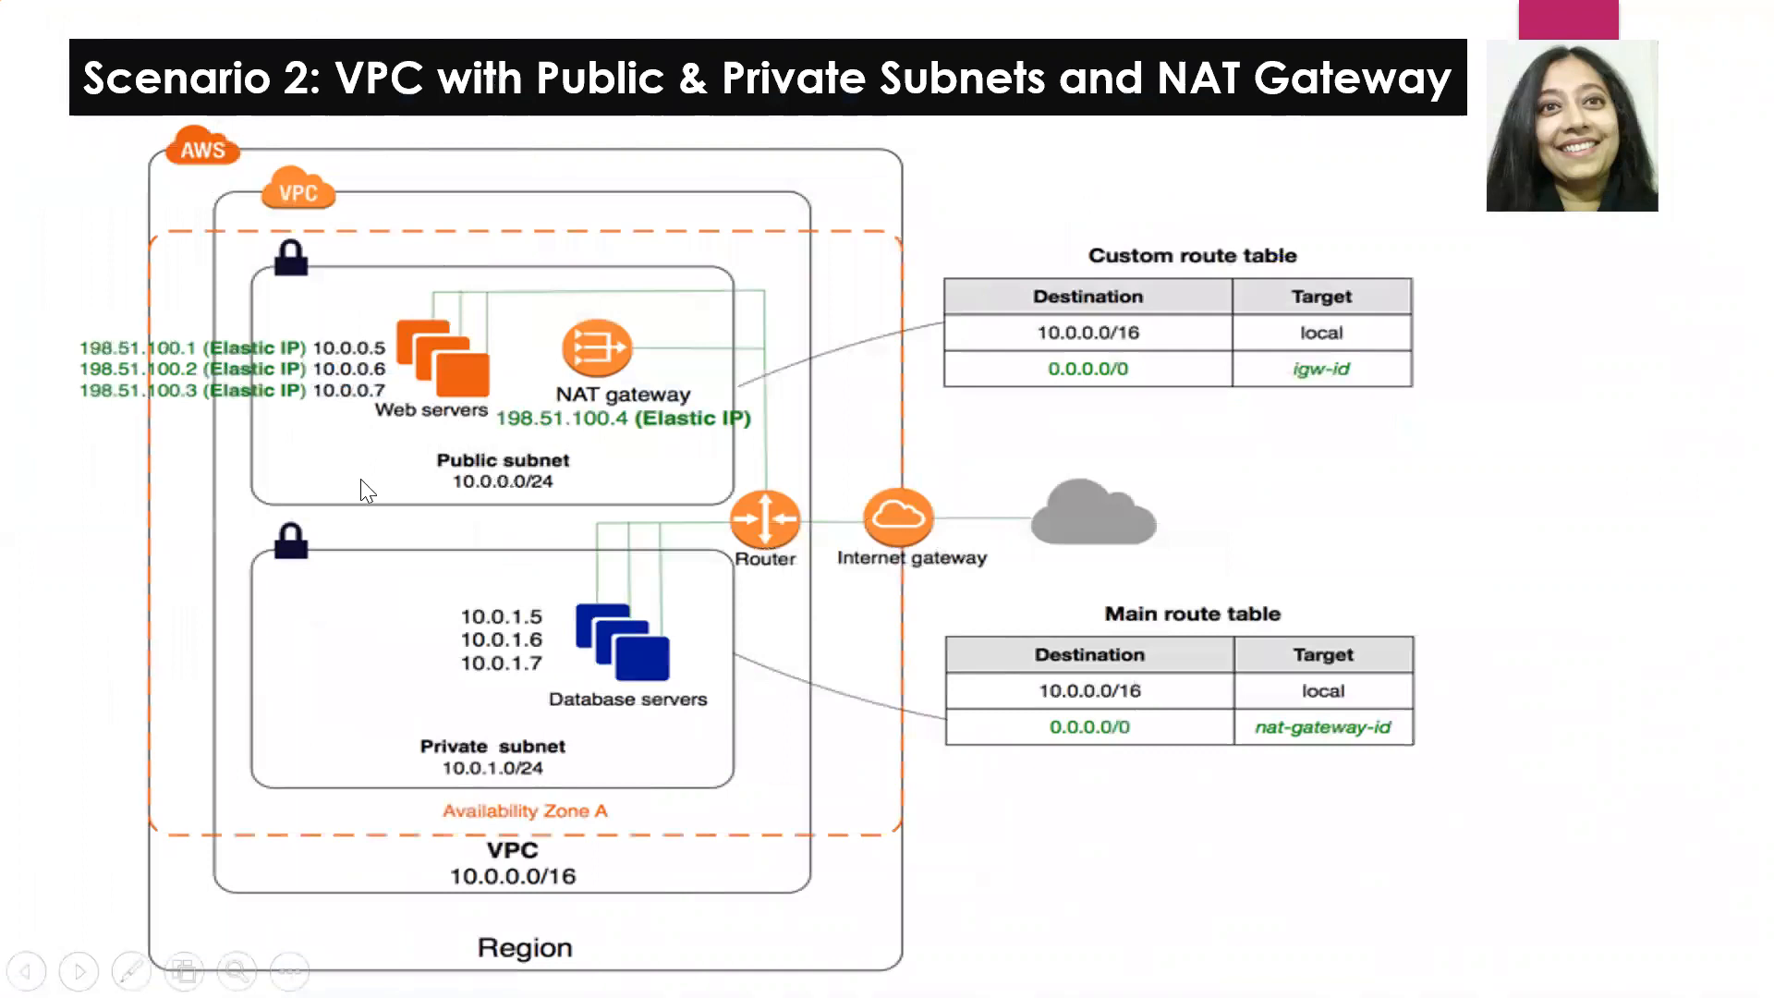
- Switch back to the AWS console, open the EC2 service and start launching a new instance
{"action": "key", "text": "alt+Tab"}
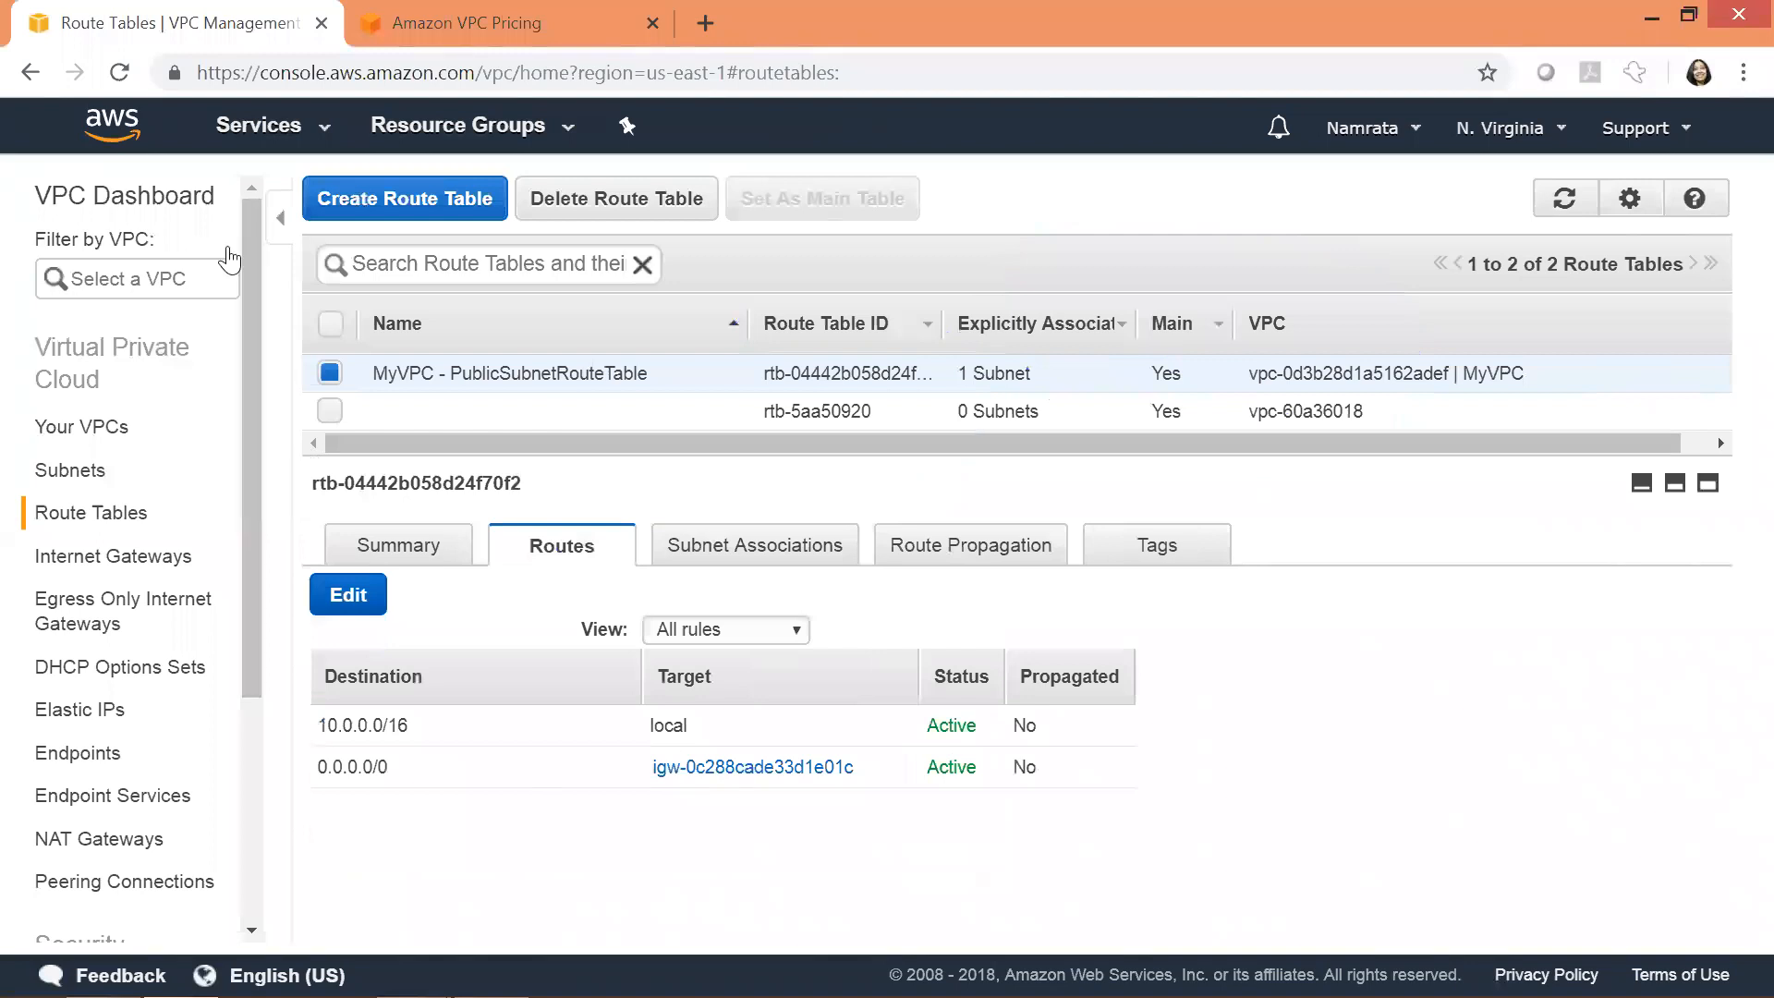
{"action": "left_click", "coordinate": [273, 128]}
{"action": "left_click", "coordinate": [86, 346]}
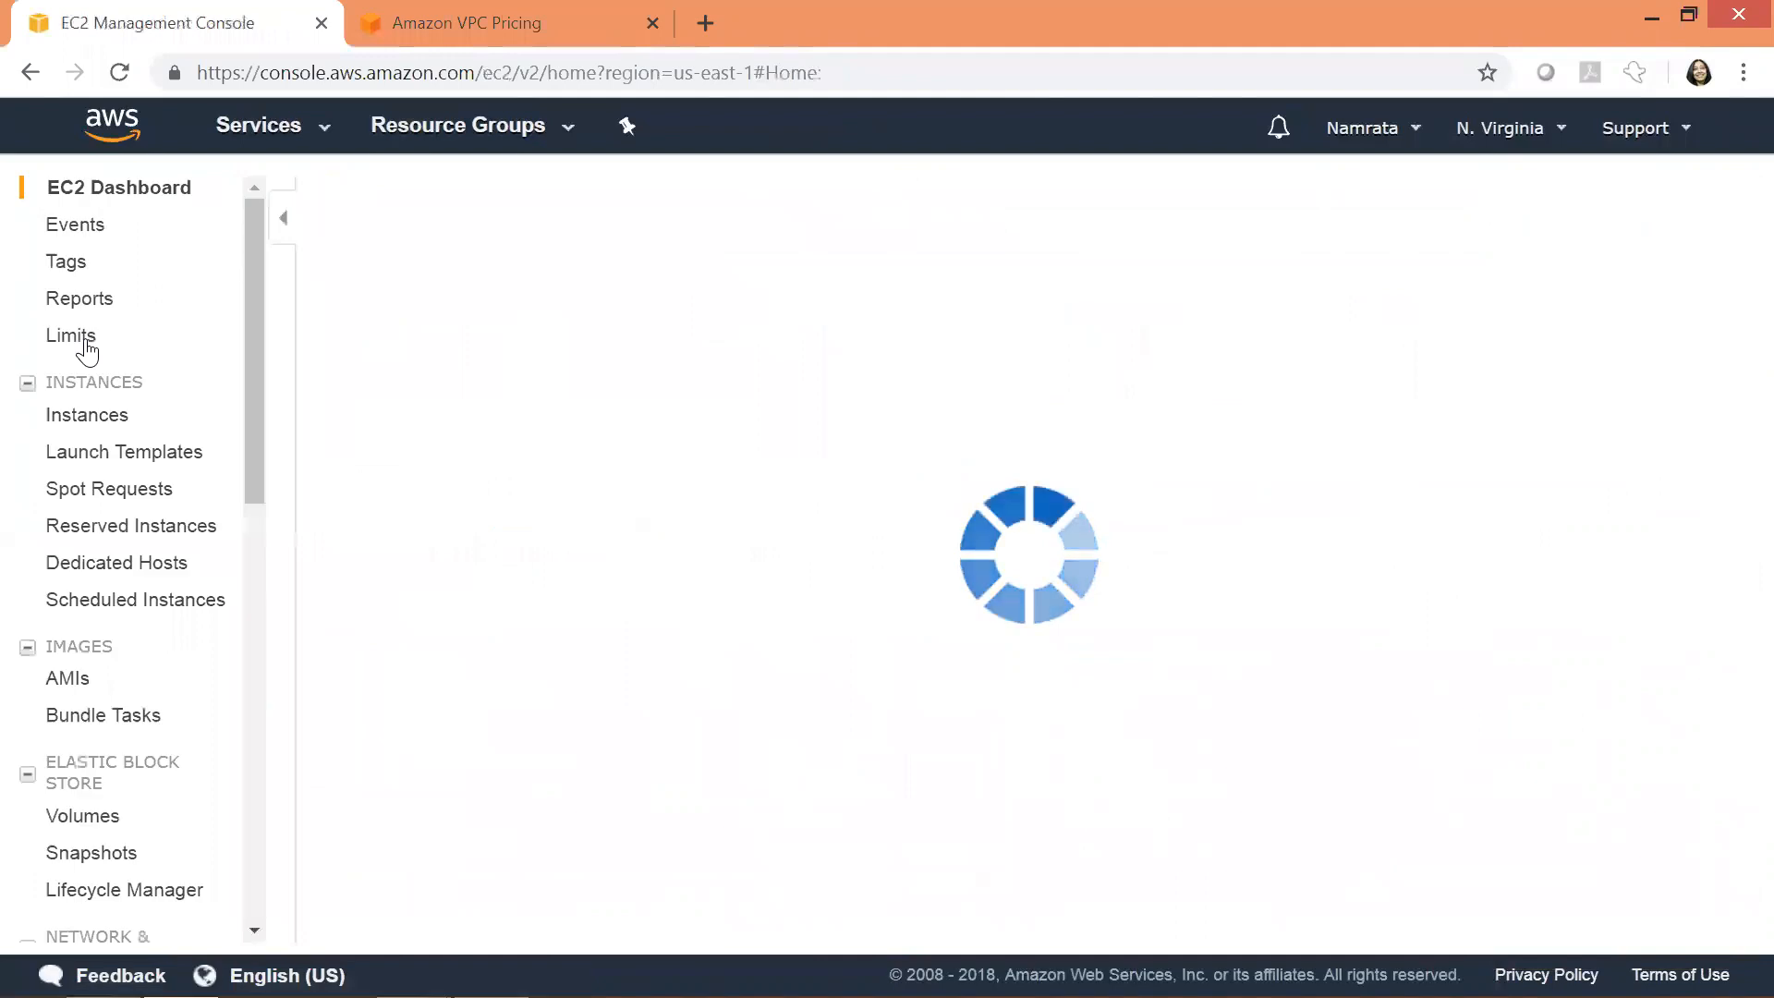
{"action": "left_click", "coordinate": [410, 684]}
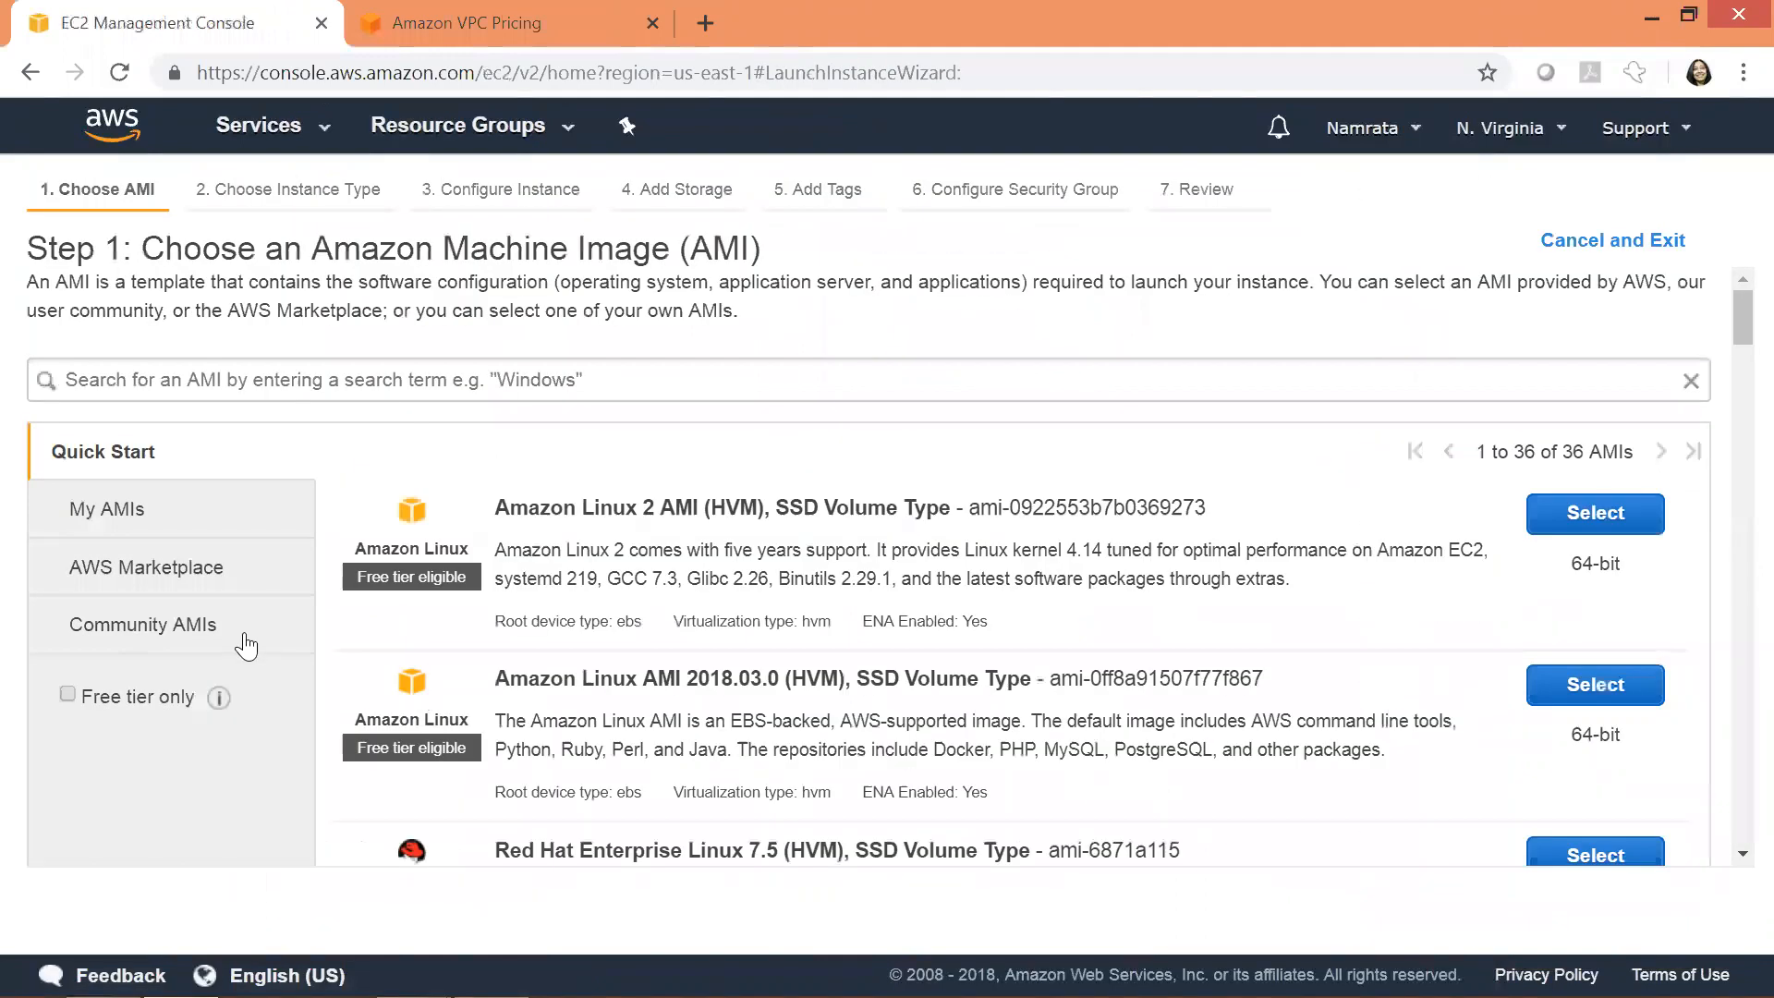
- Restrict the images to free tier, choose Amazon Linux 2 AMI (HVM), SSD Volume Type, and keep the t2.micro instance type
{"action": "left_click", "coordinate": [139, 697]}
{"action": "left_click", "coordinate": [1576, 536]}
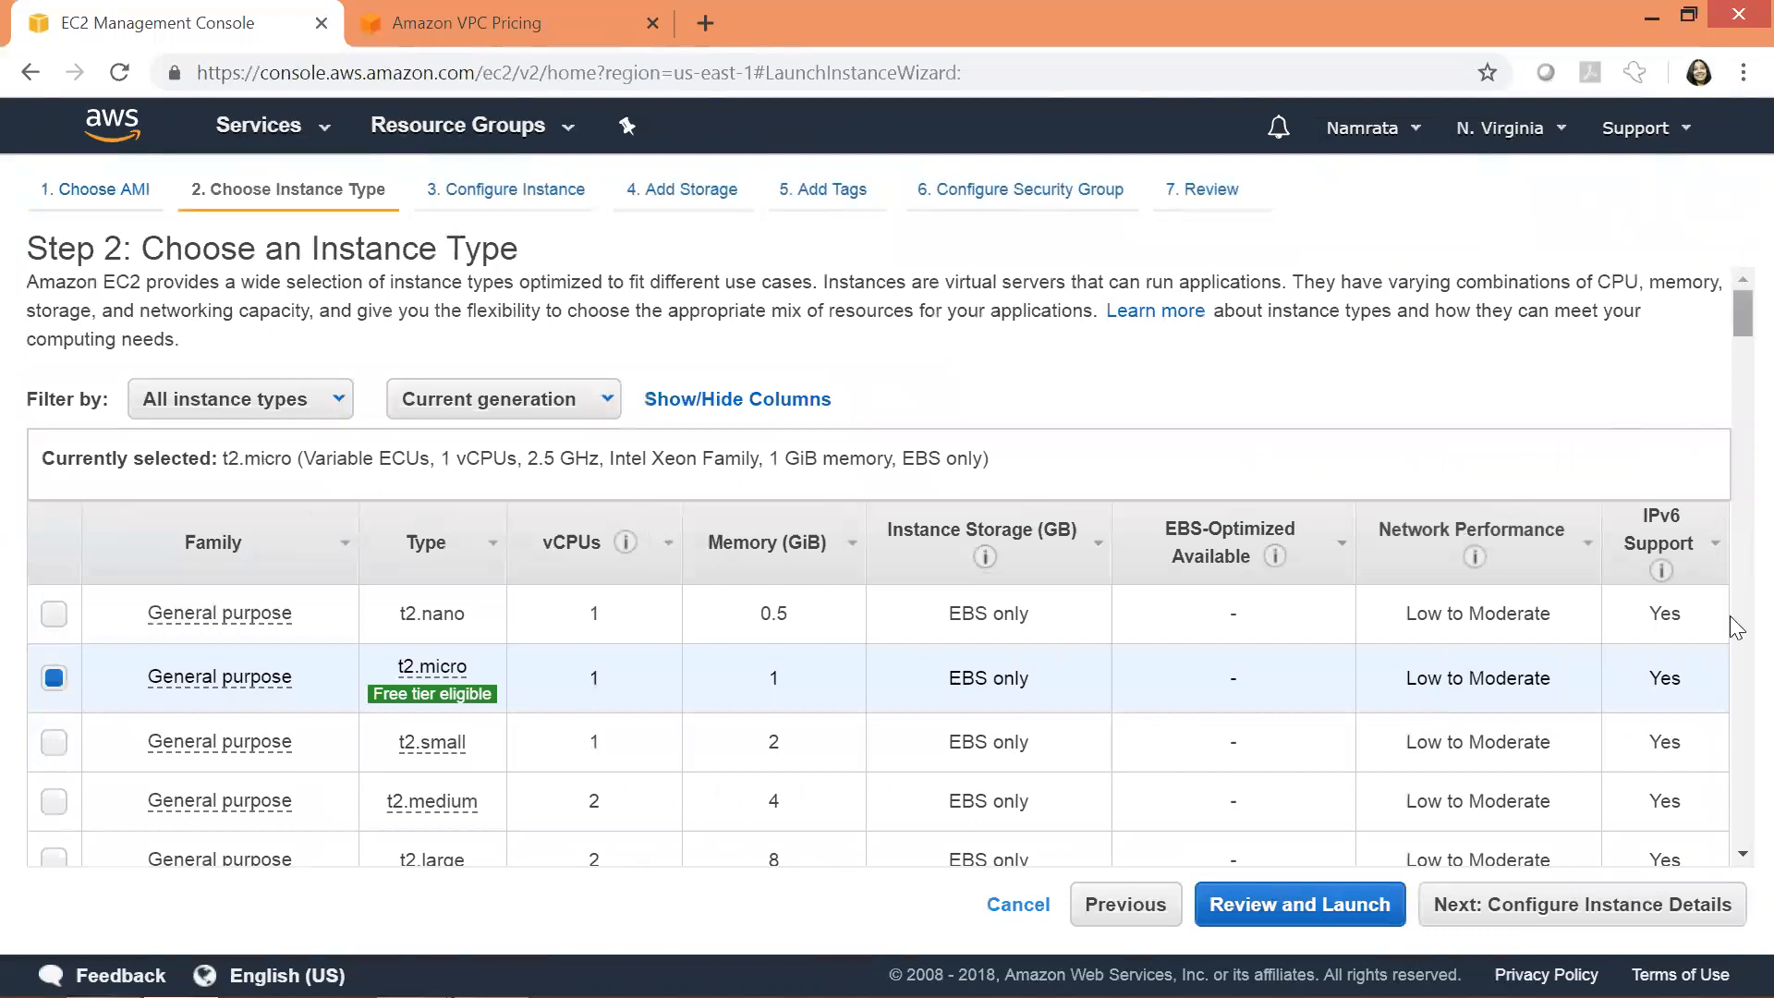
{"action": "left_click", "coordinate": [1565, 910]}
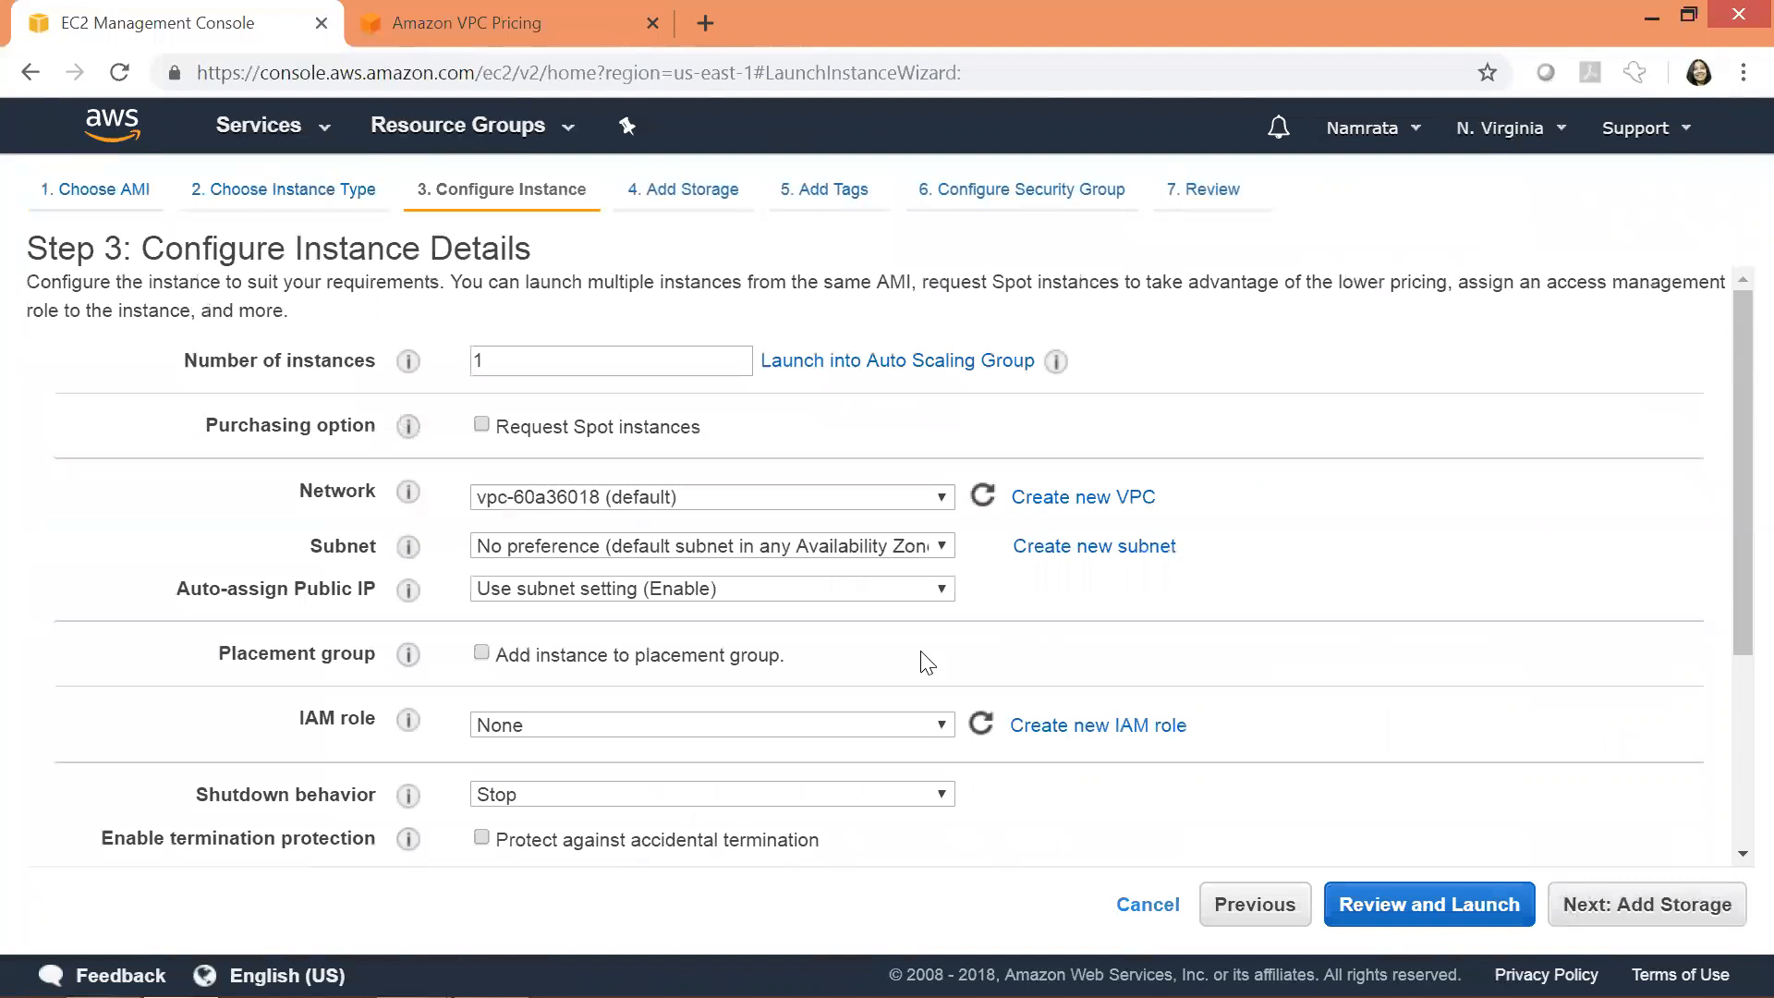
- Configure the instance with network MyVPC, subnet MyVPC - Public subnet and auto-assign public IP enabled, and proceed to storage
{"action": "double_click", "coordinate": [538, 362]}
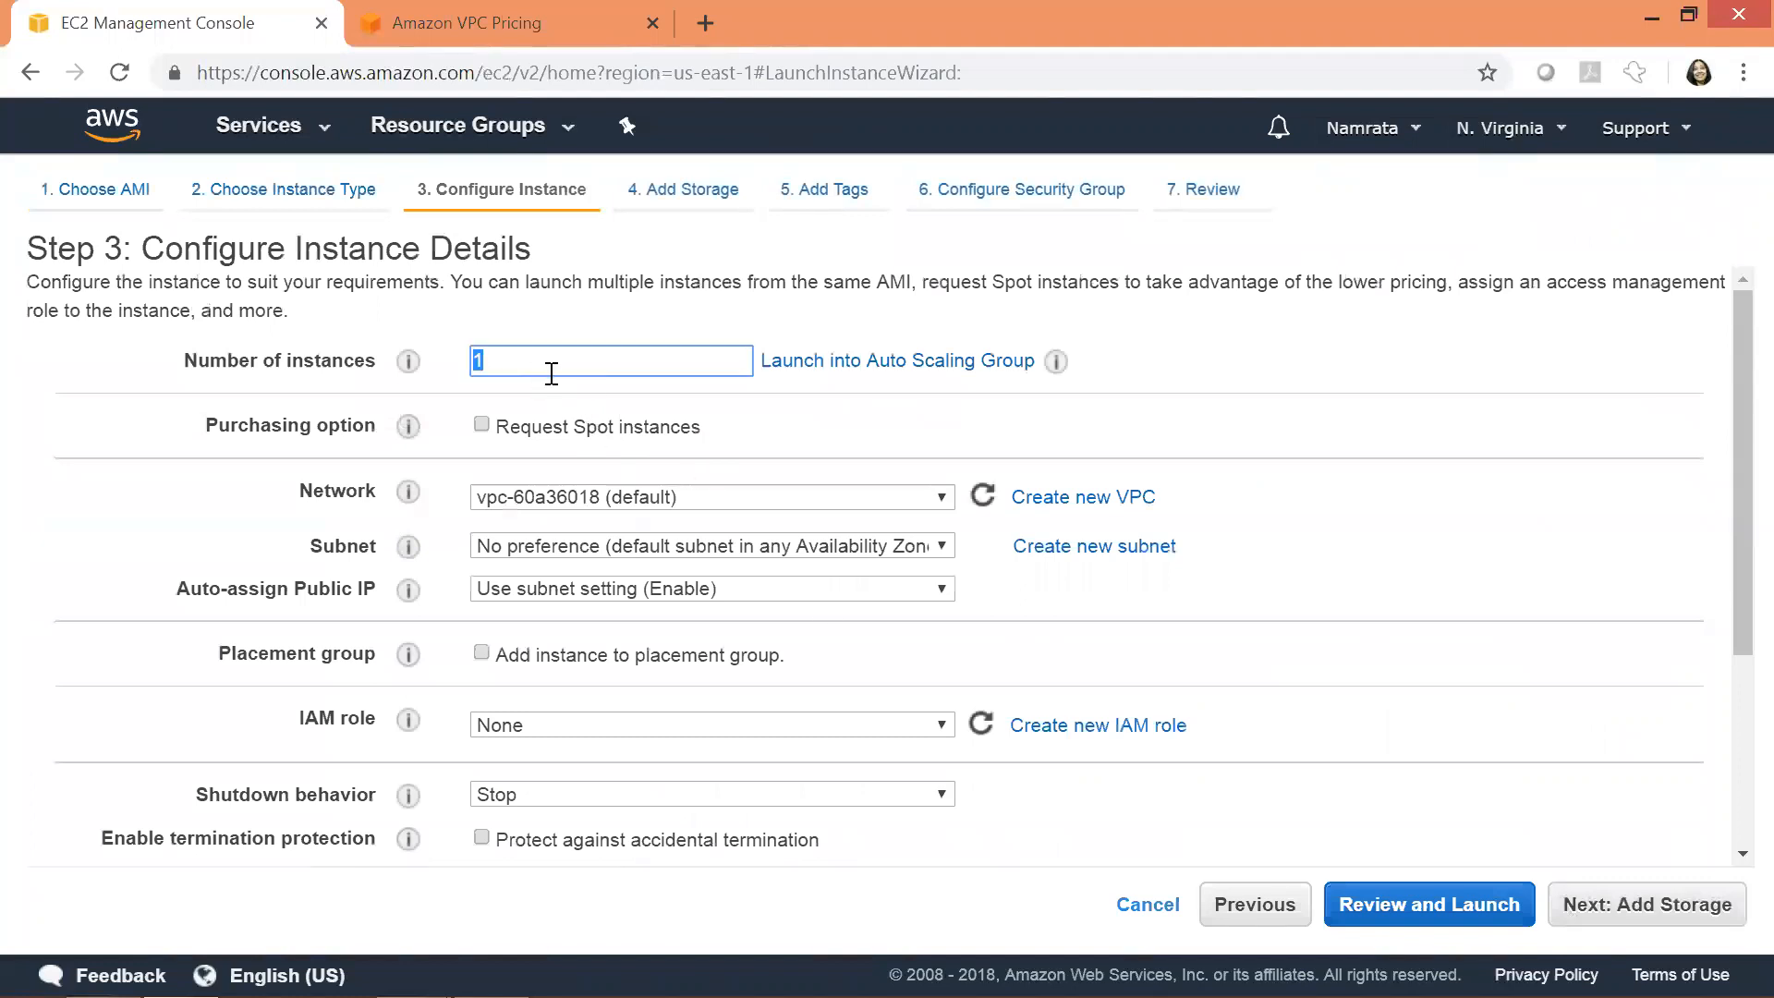
{"action": "left_click", "coordinate": [734, 499]}
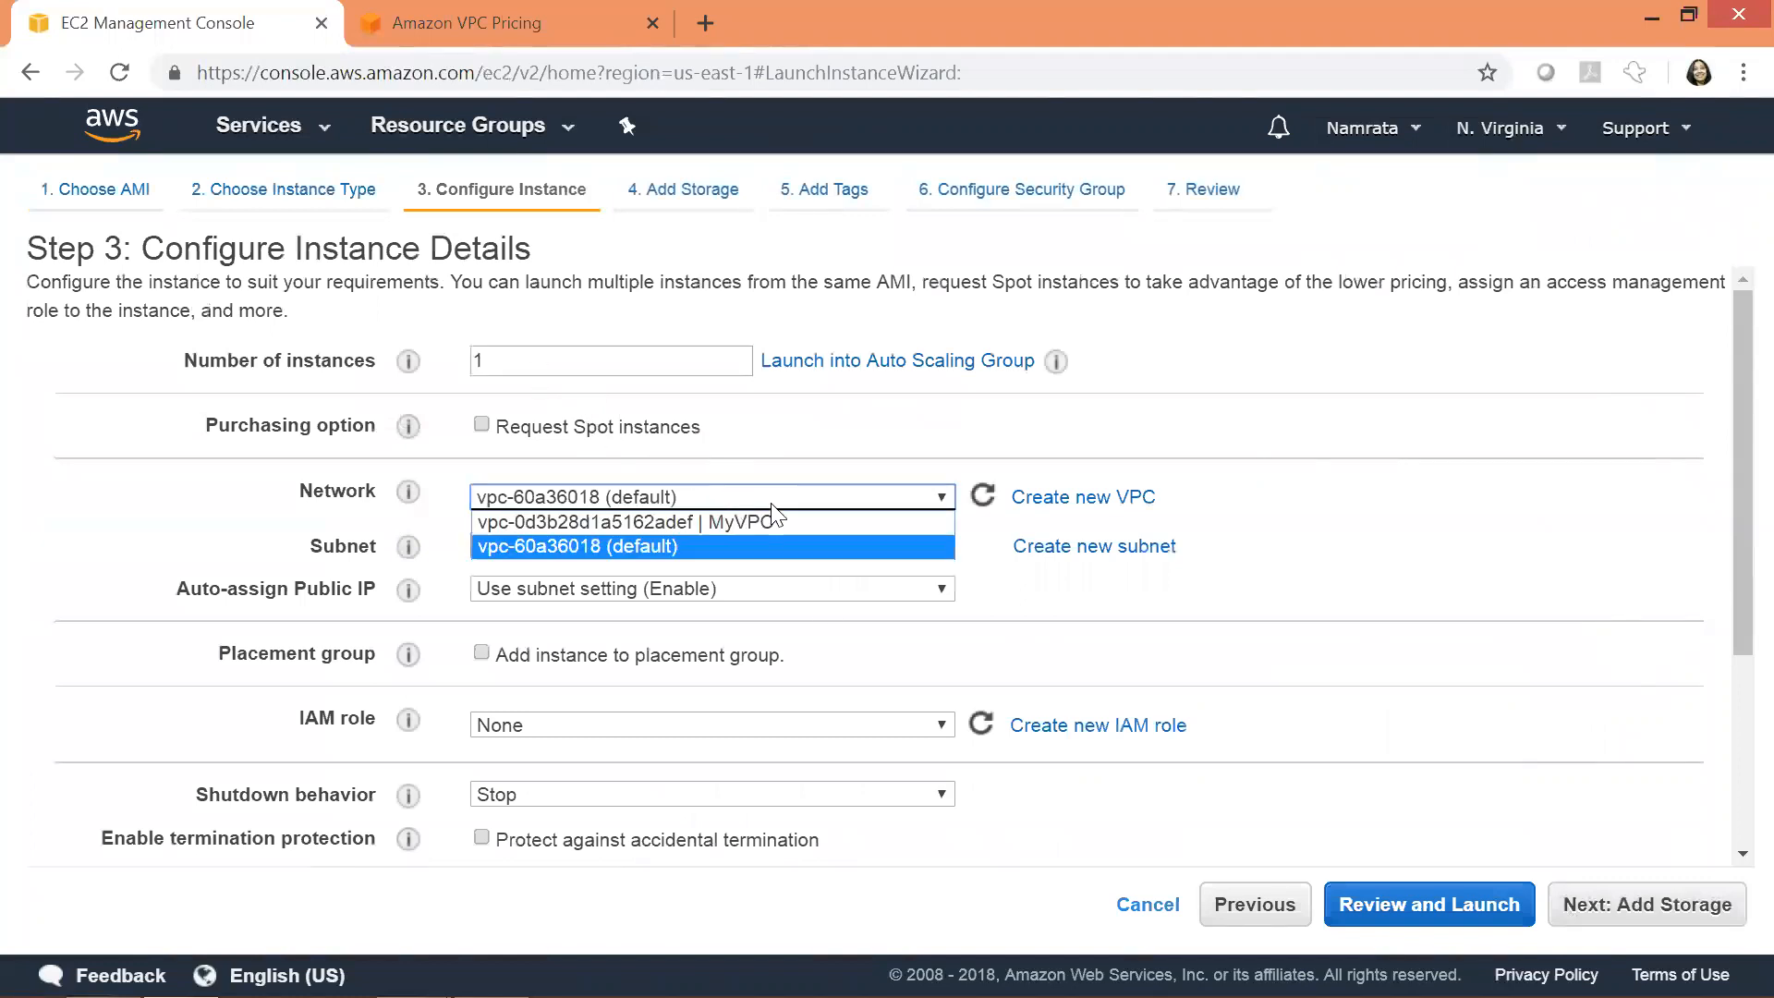
{"action": "left_click", "coordinate": [800, 521]}
{"action": "left_click", "coordinate": [869, 545]}
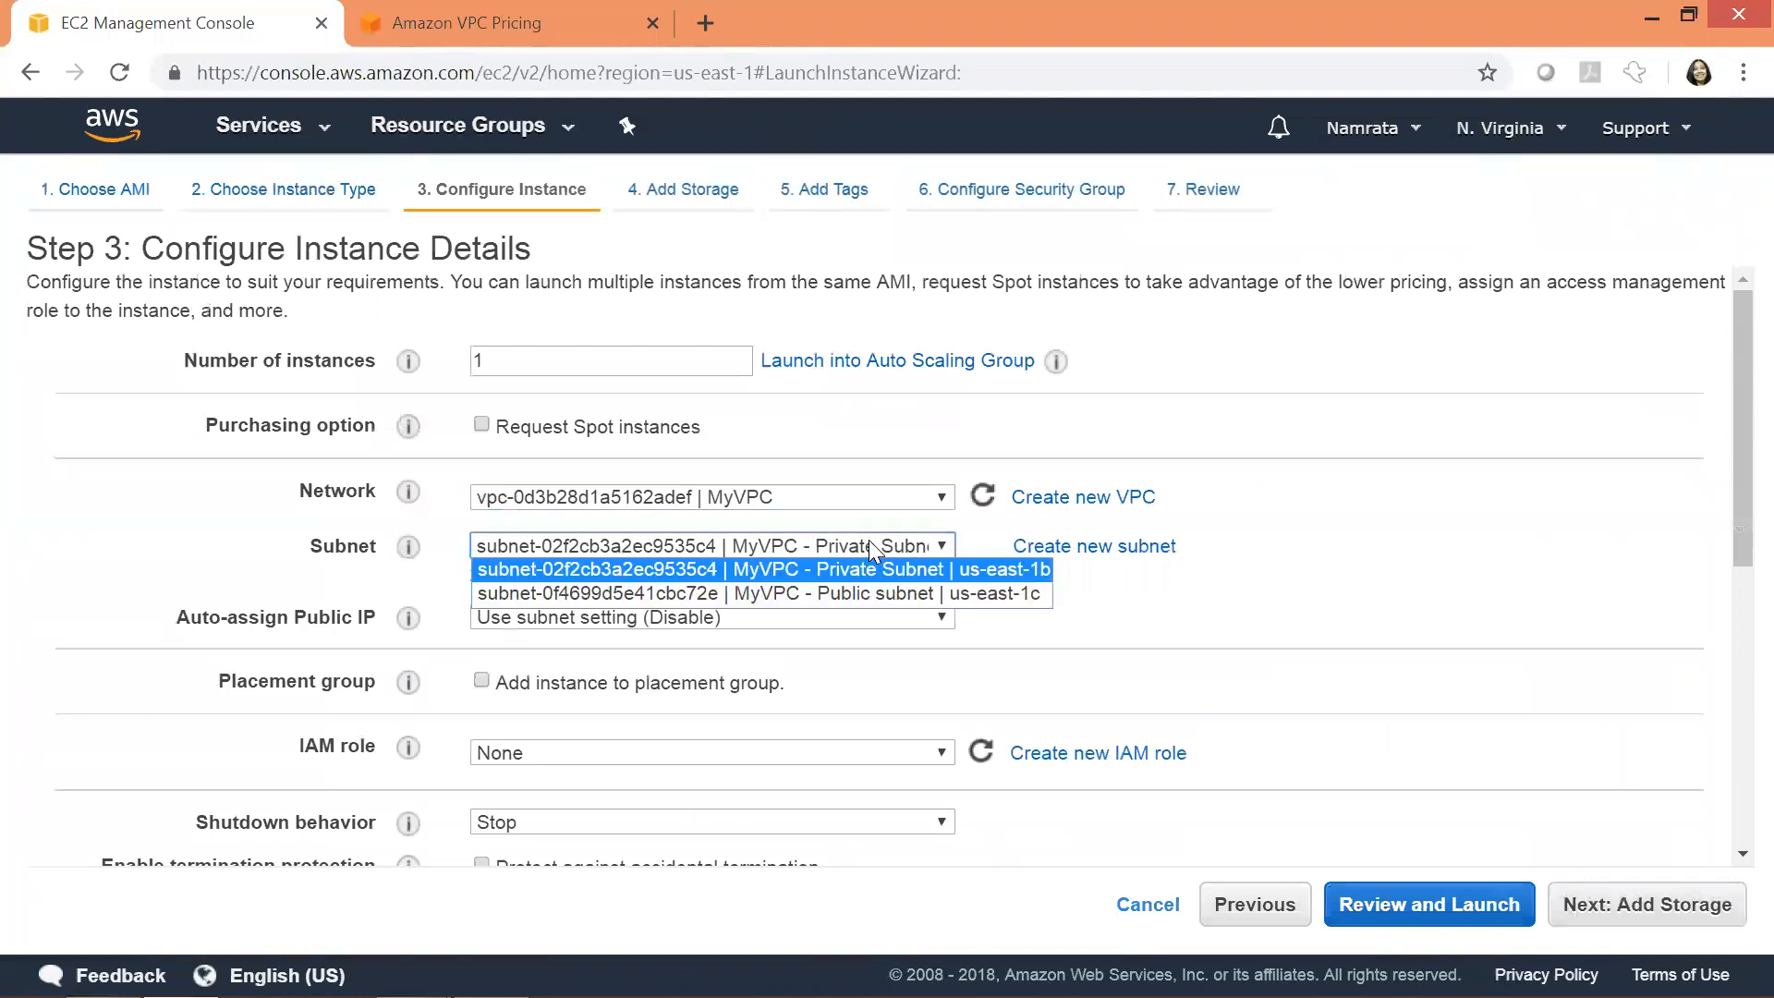
{"action": "left_click", "coordinate": [909, 593]}
{"action": "left_click", "coordinate": [845, 621]}
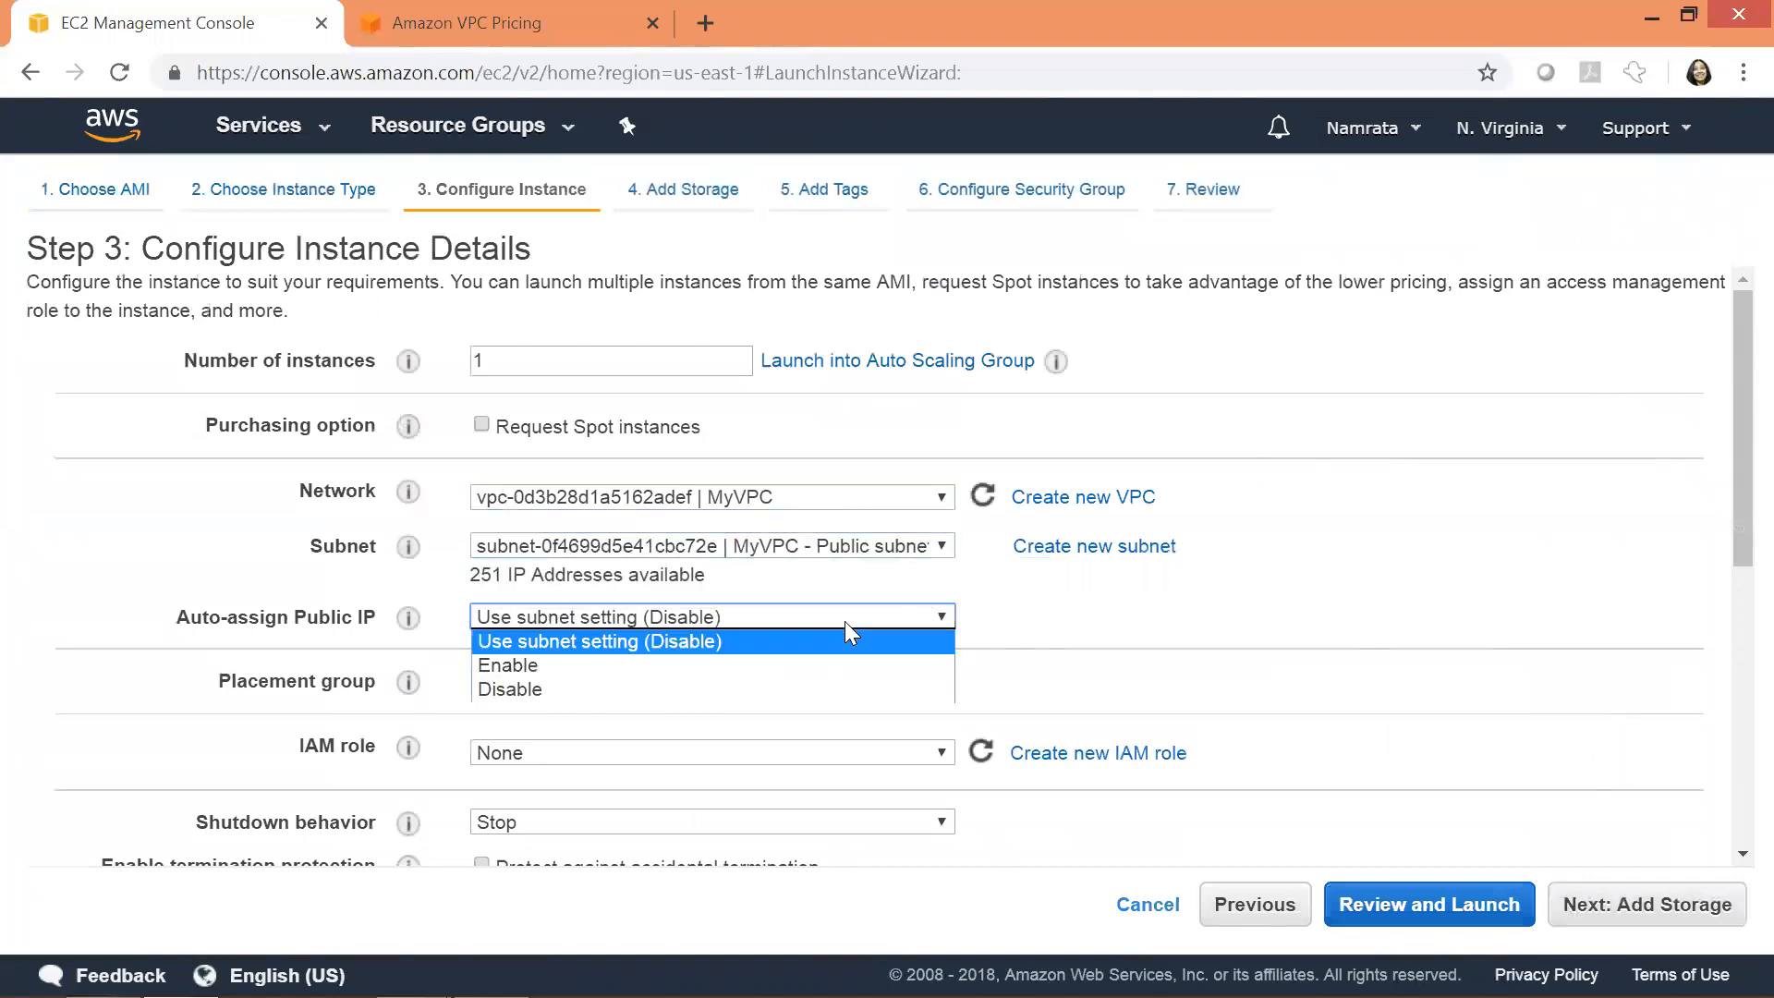
{"action": "left_click", "coordinate": [854, 667]}
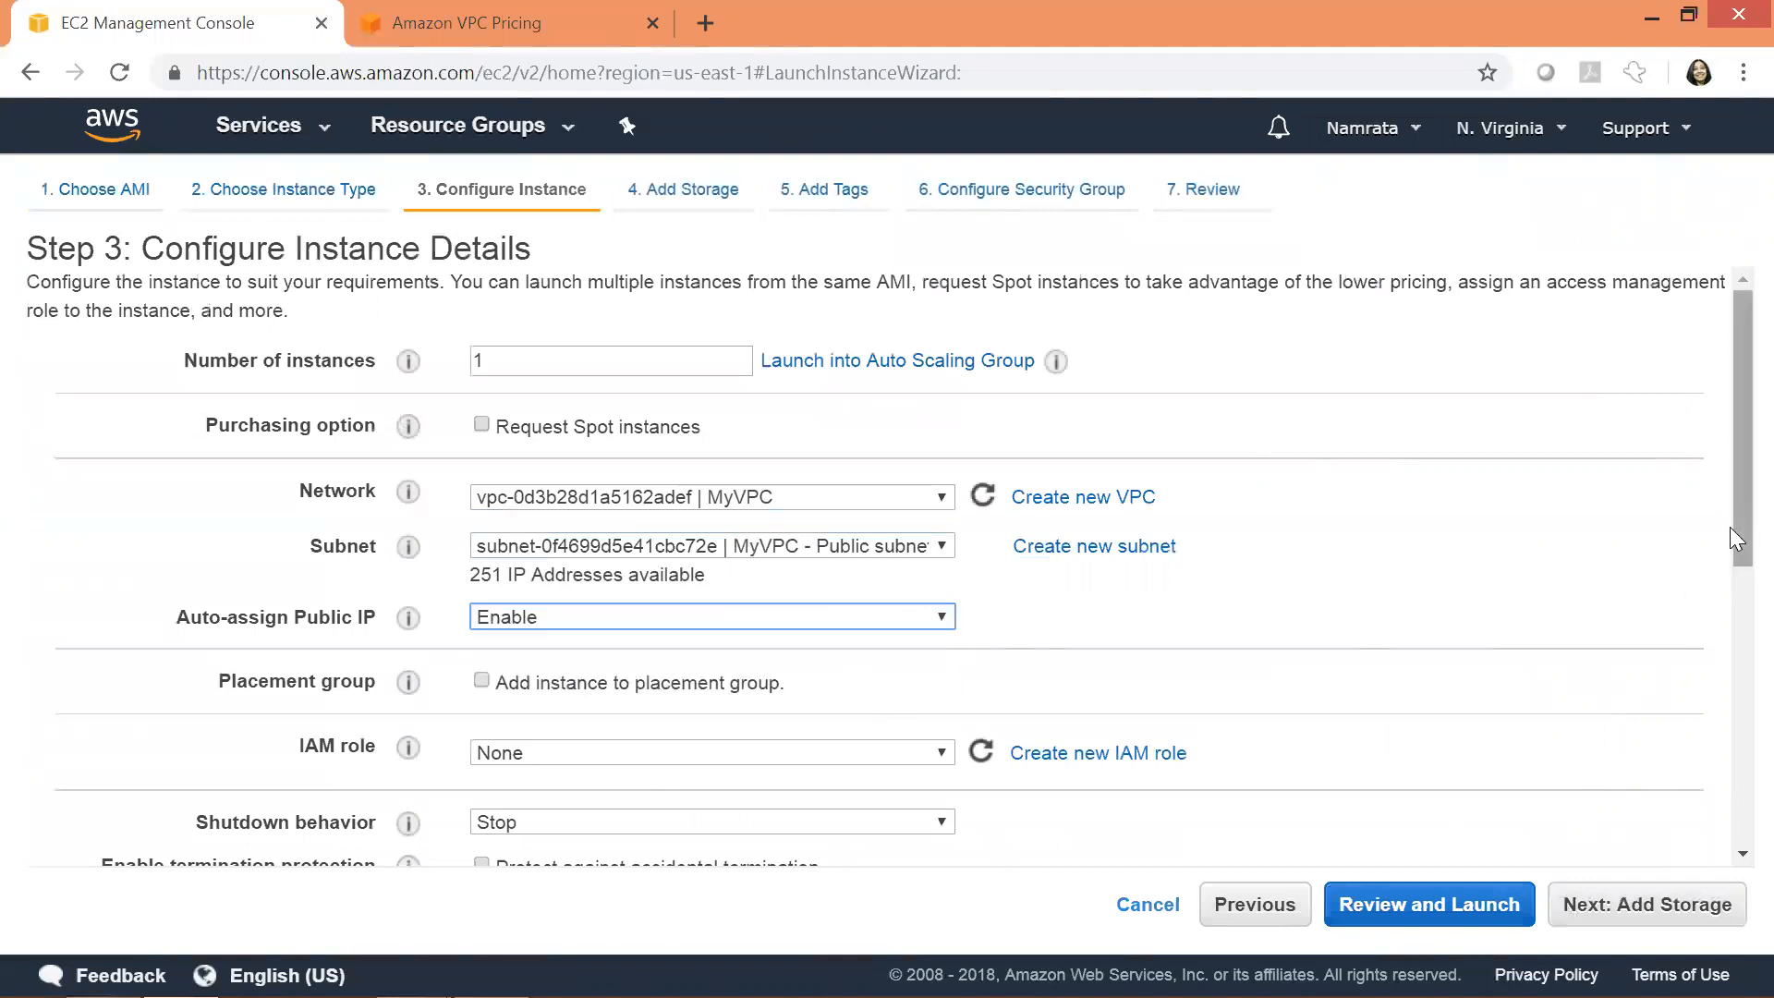
{"action": "scroll", "coordinate": [1732, 554], "scroll_direction": "down", "scroll_amount": 1}
{"action": "scroll", "coordinate": [1733, 642], "scroll_direction": "down", "scroll_amount": 1}
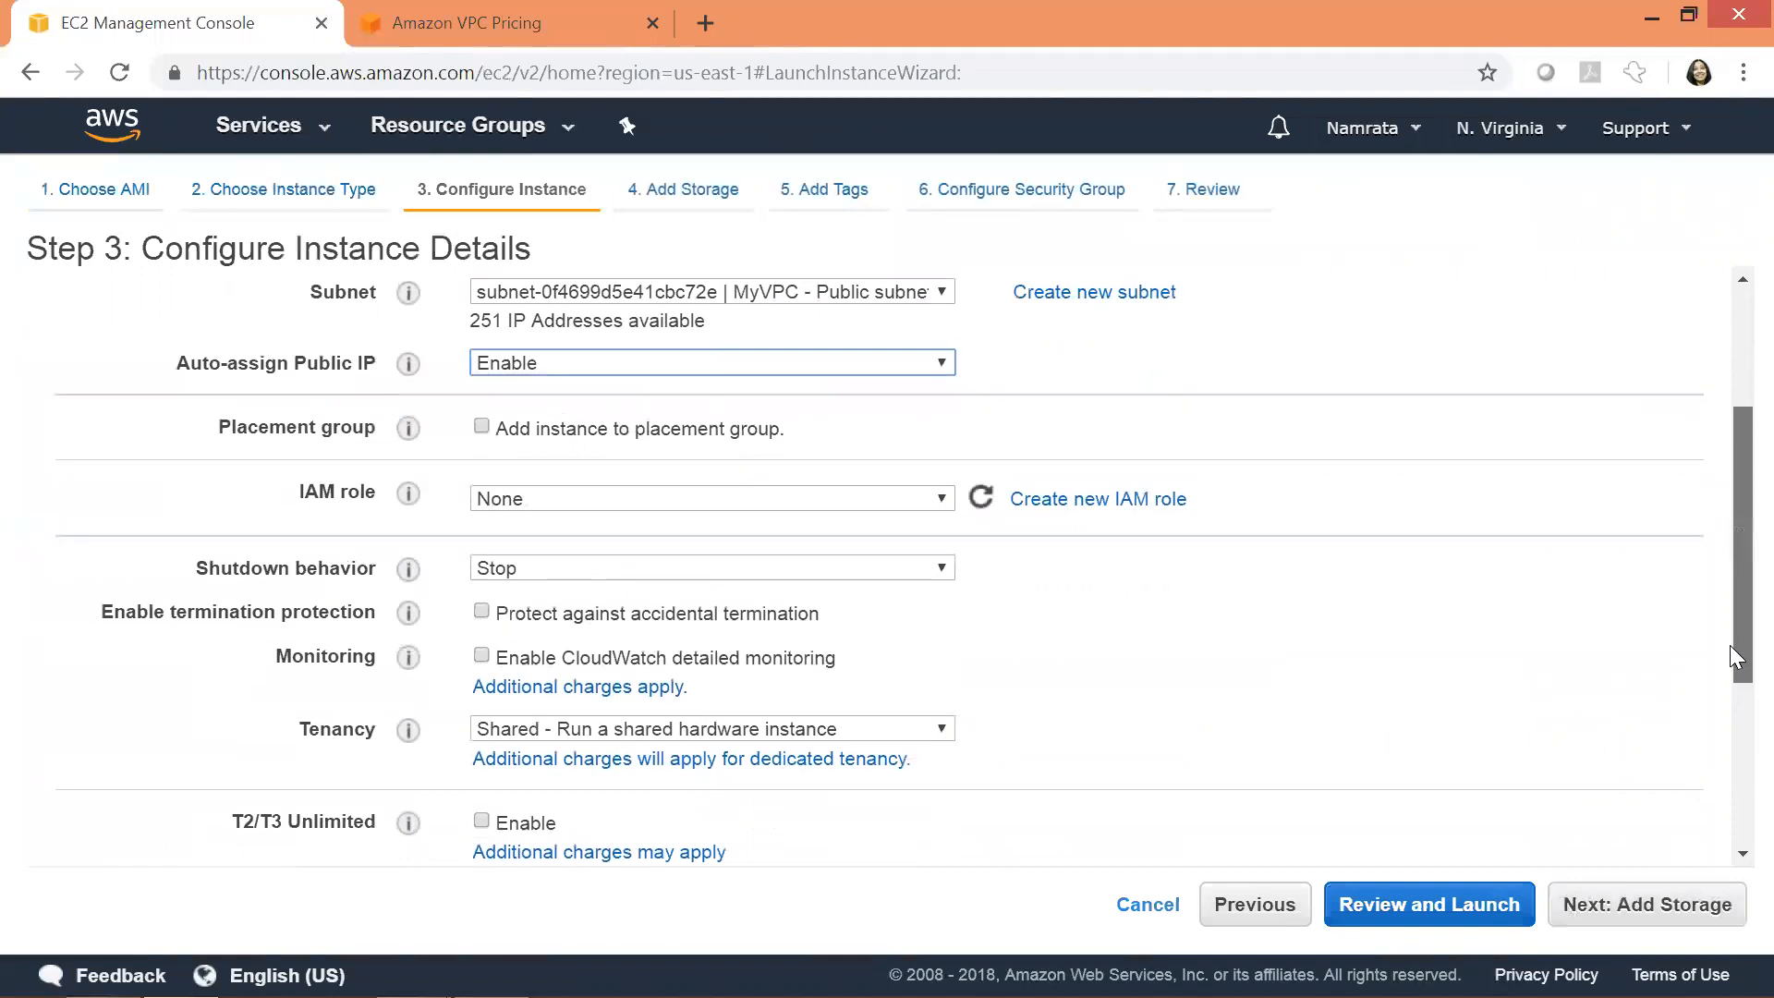
{"action": "scroll", "coordinate": [1733, 683], "scroll_direction": "down", "scroll_amount": 3}
{"action": "left_click_drag", "start_coordinate": [1733, 841], "coordinate": [1730, 445]}
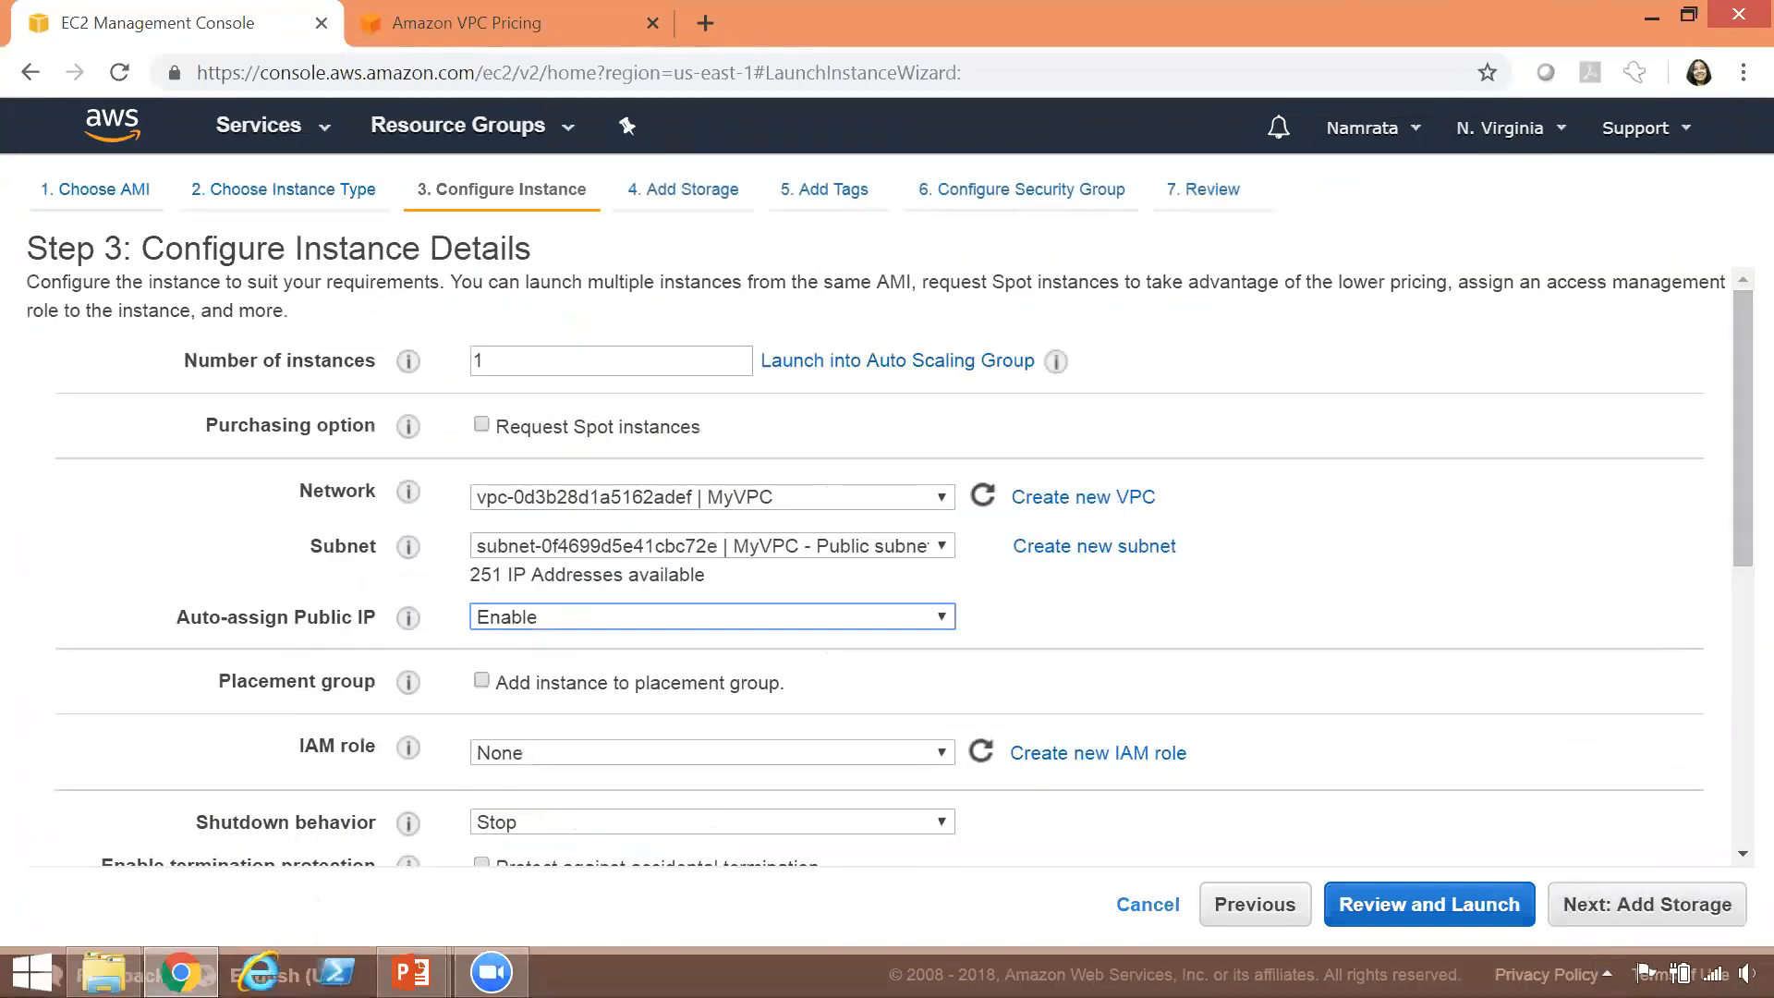
{"action": "left_click", "coordinate": [1622, 927]}
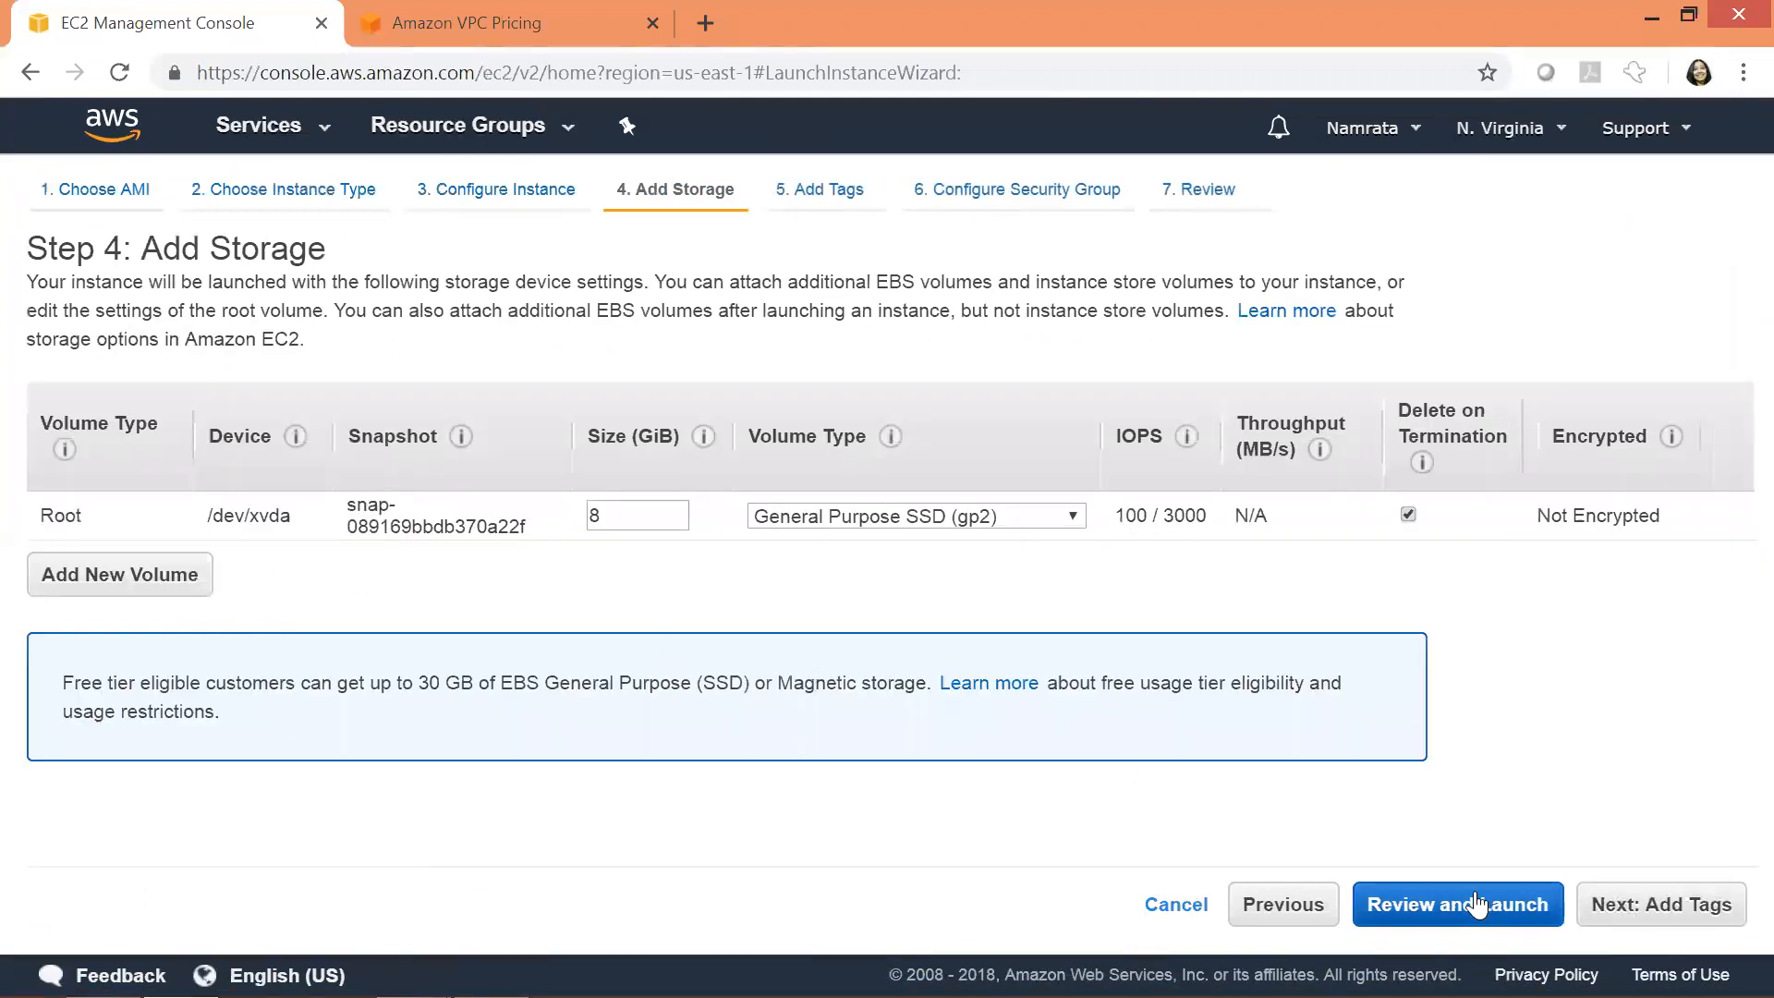
- Keep the default storage, add a tag with key Name and value MyVPC - PublicEC2, and proceed to the security group
{"action": "left_click", "coordinate": [1641, 913]}
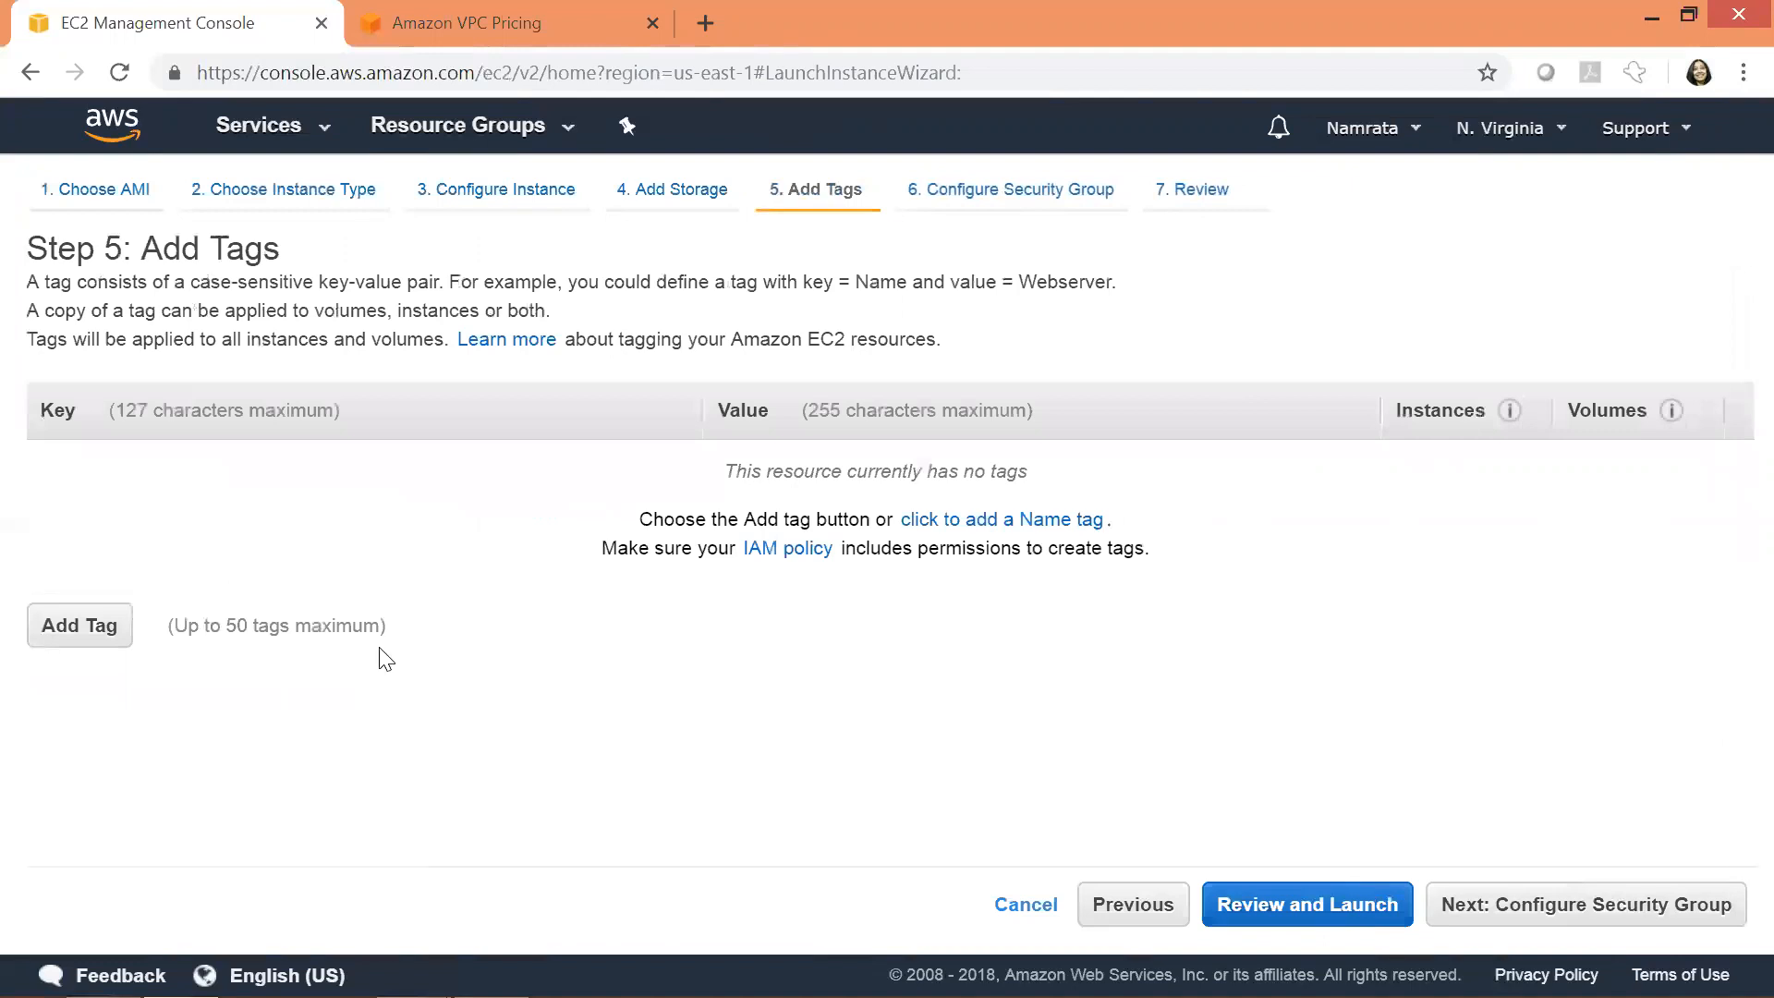
{"action": "left_click", "coordinate": [95, 623]}
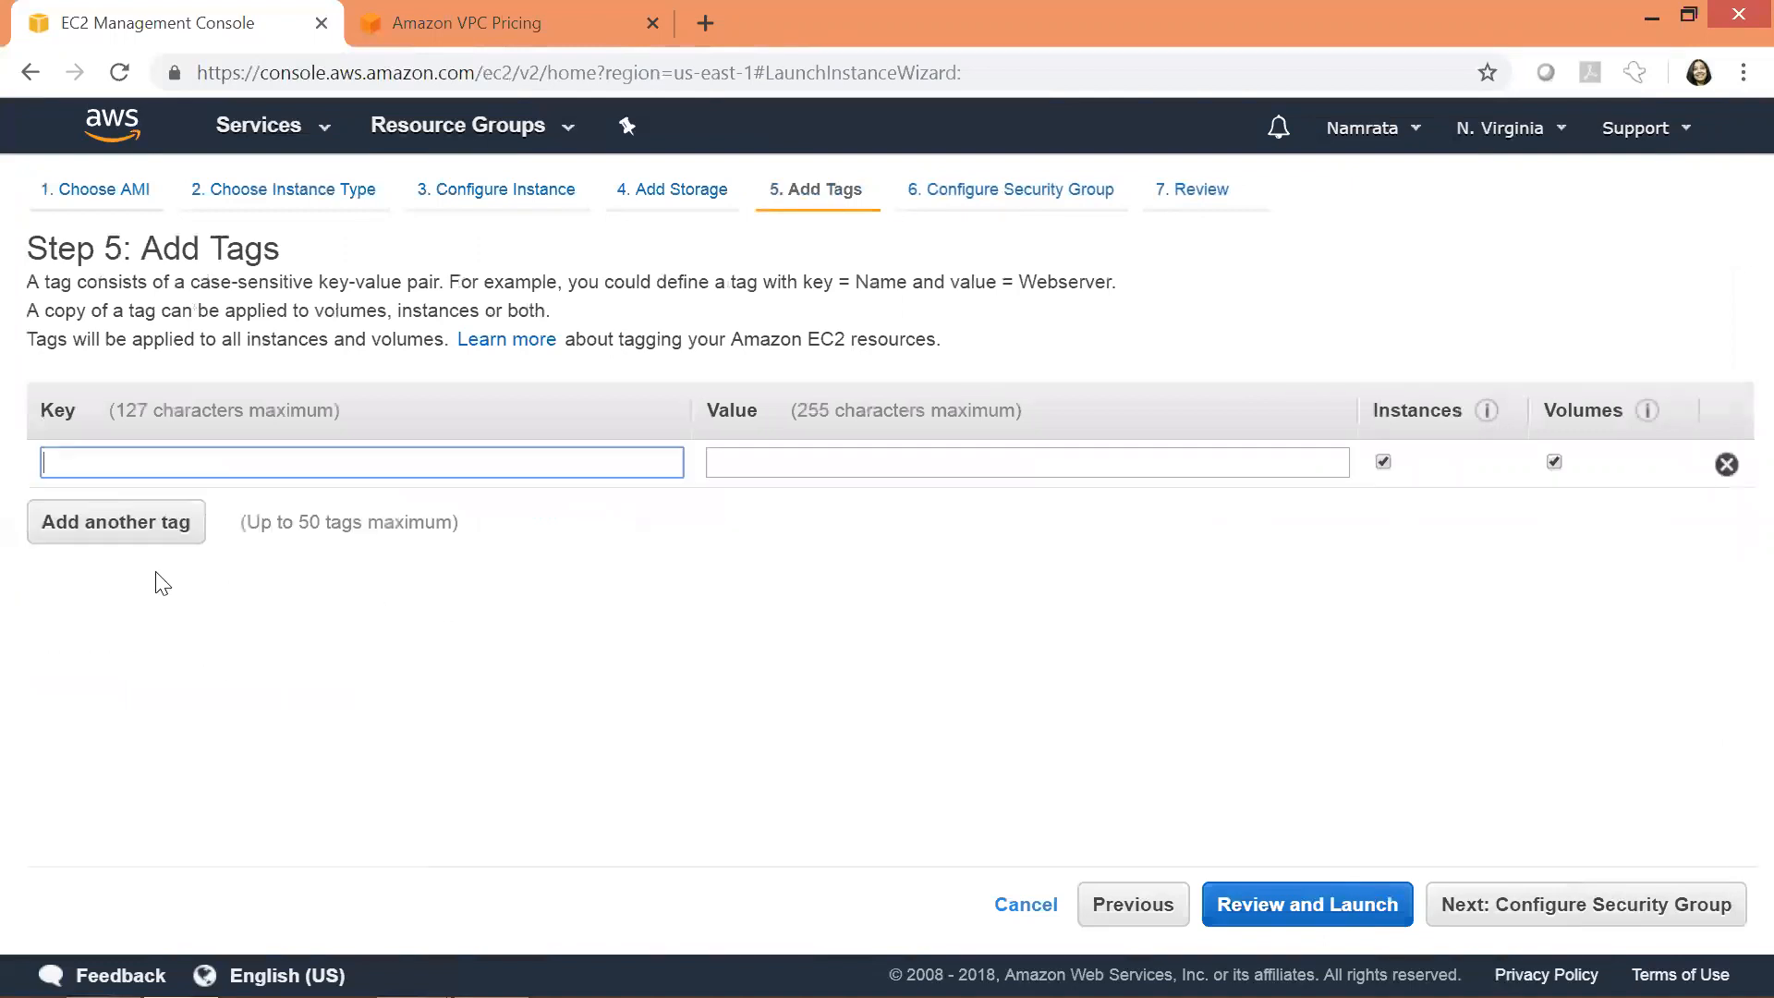
{"action": "type", "text": "Name"}
{"action": "key", "text": "Tab"}
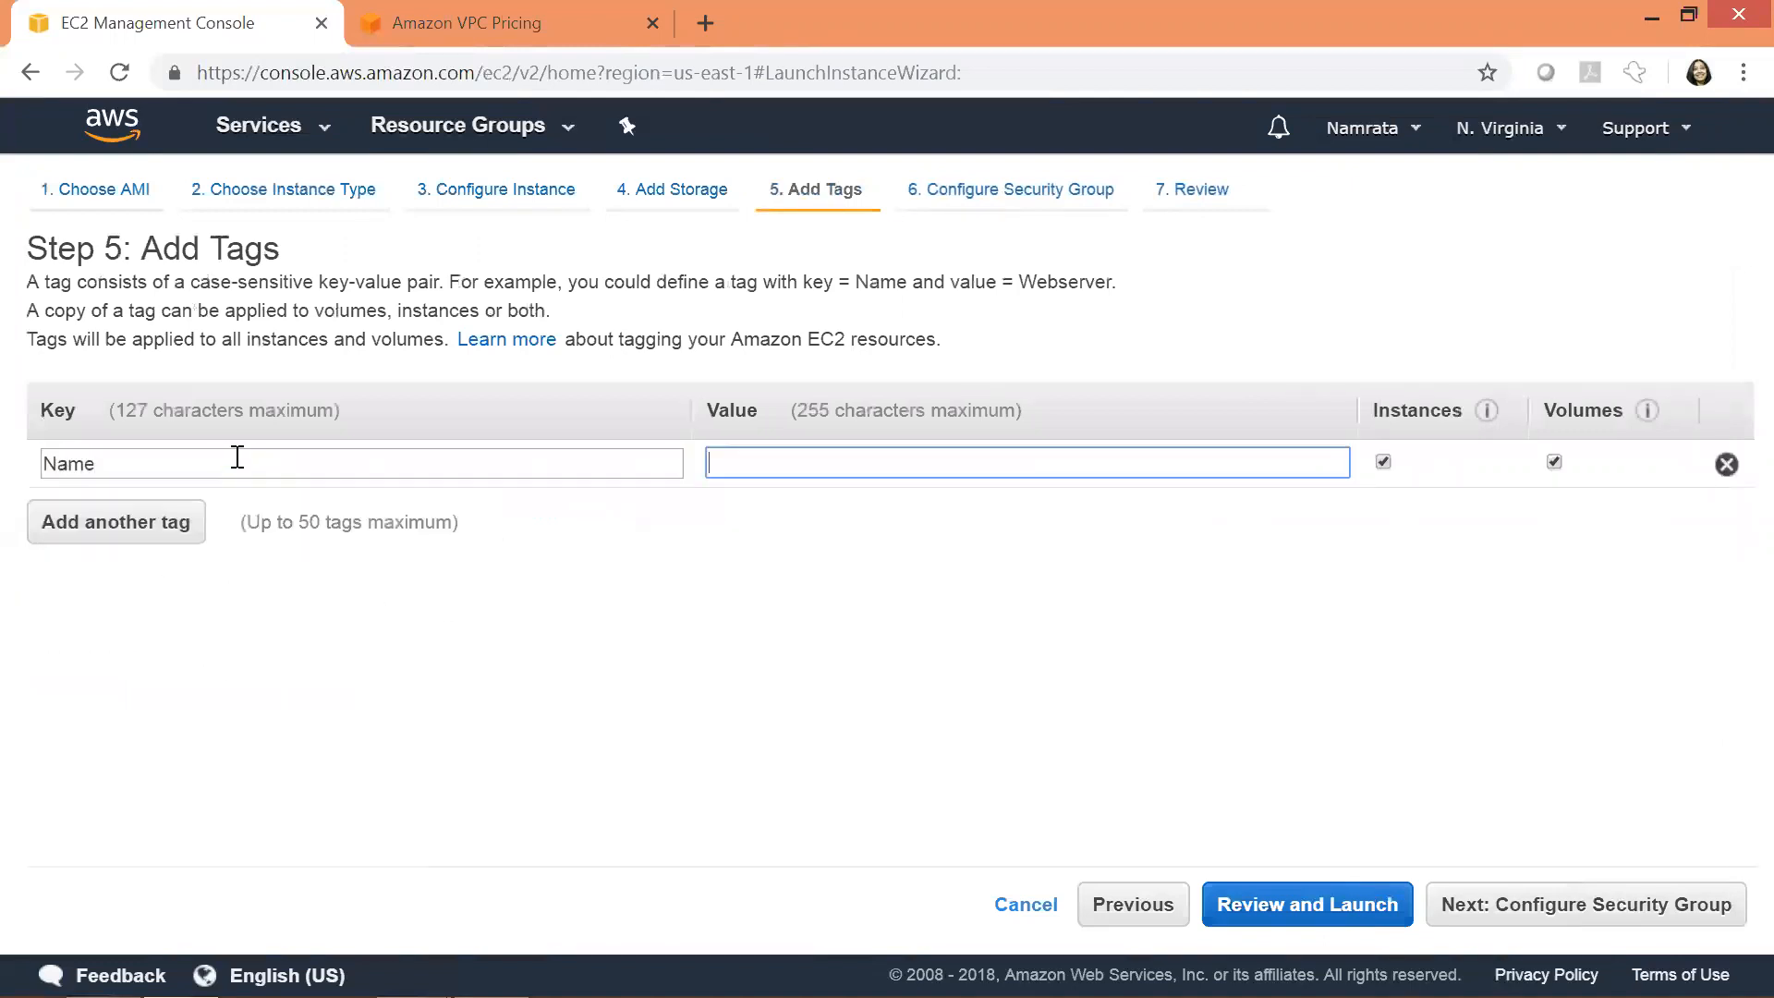
{"action": "type", "text": "MyVPC"}
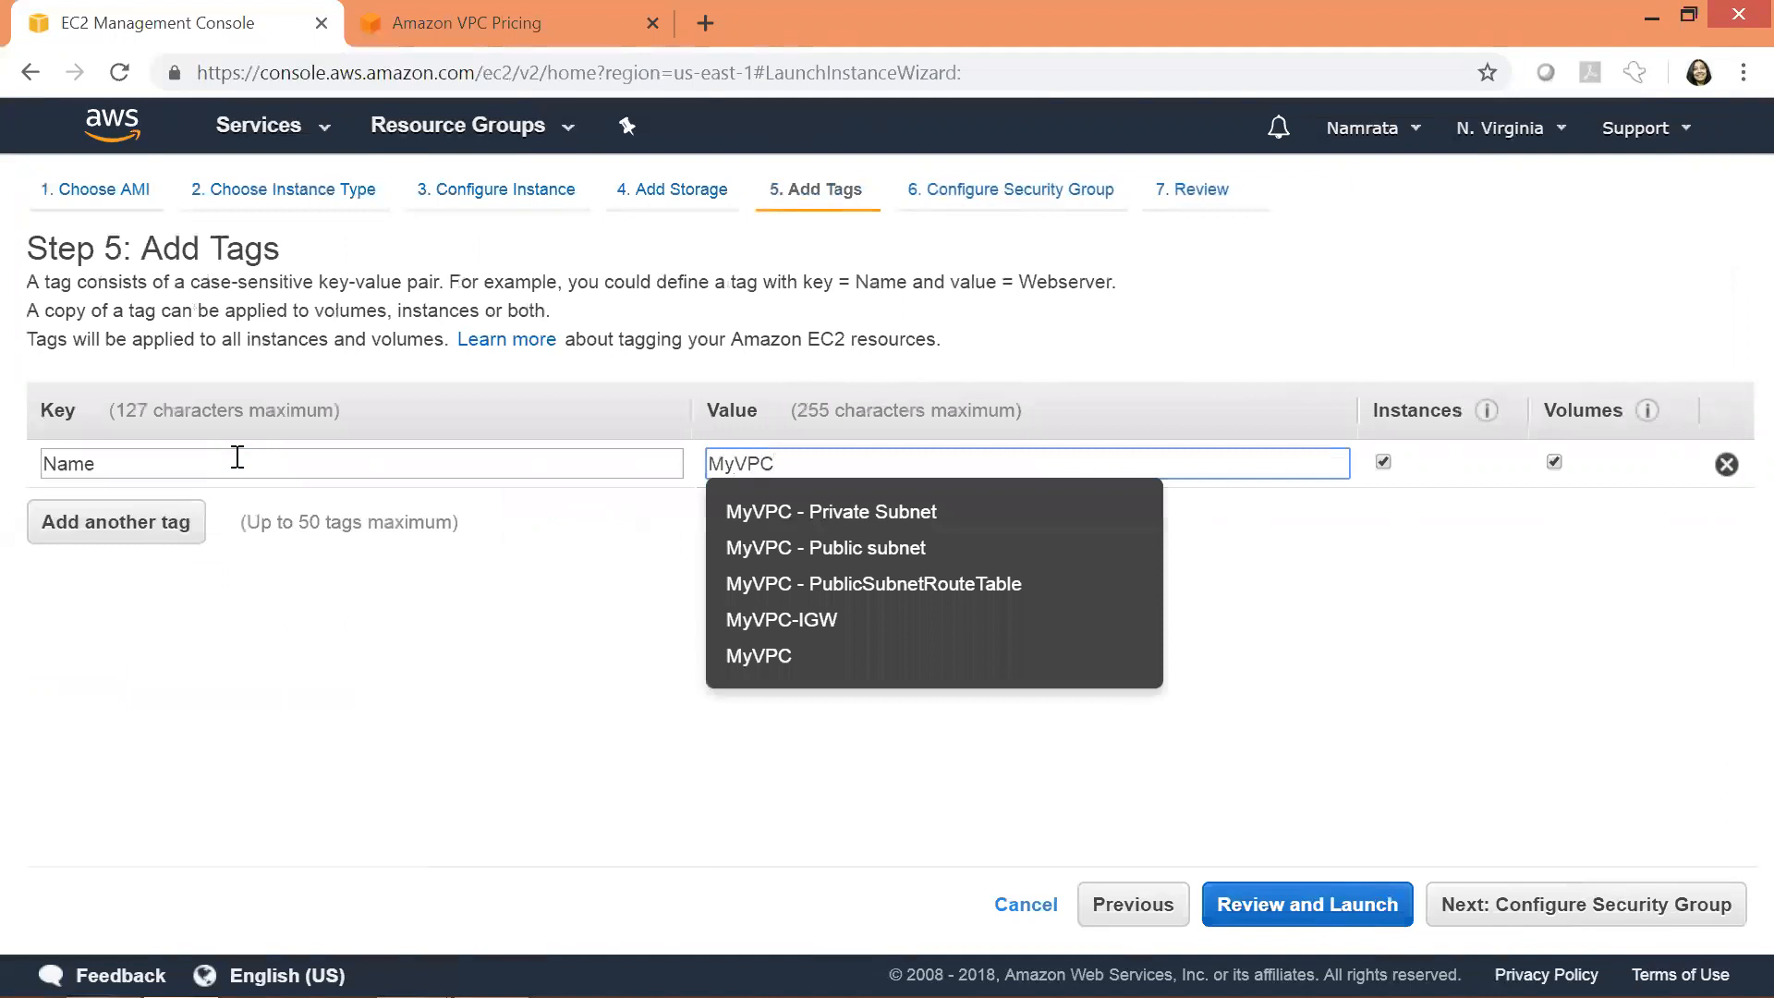
{"action": "type", "text": " - PublicEC2"}
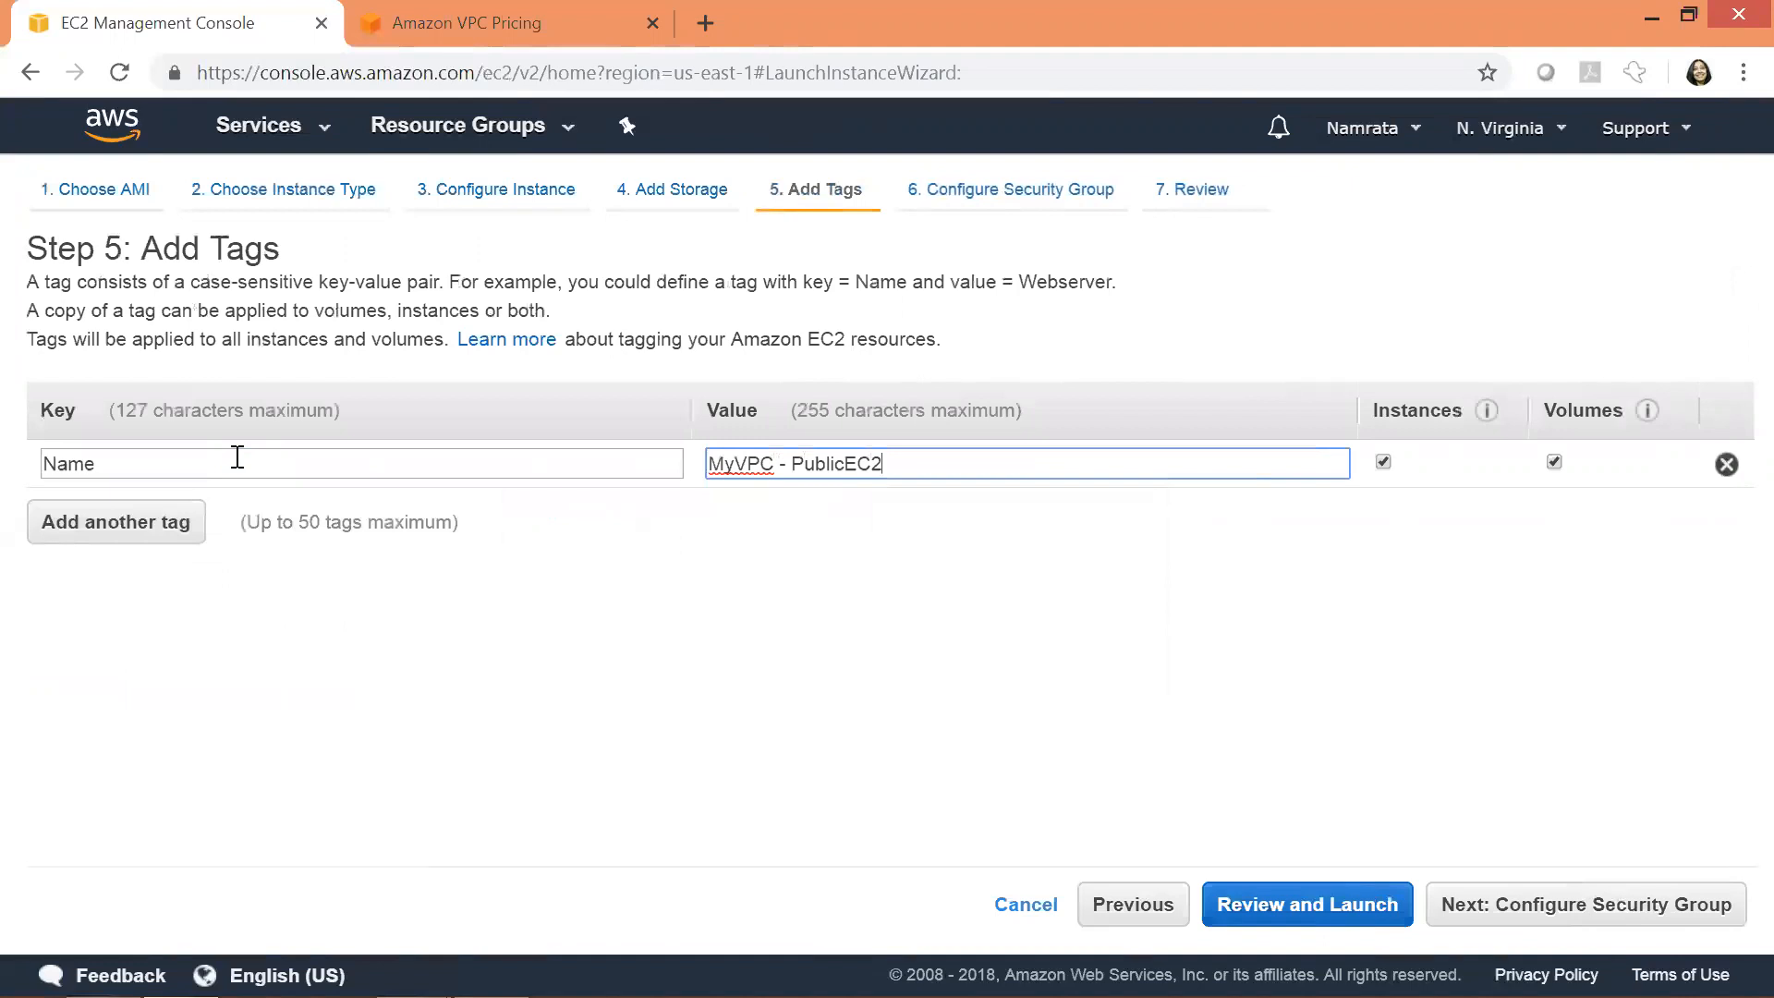
{"action": "left_click", "coordinate": [1516, 918]}
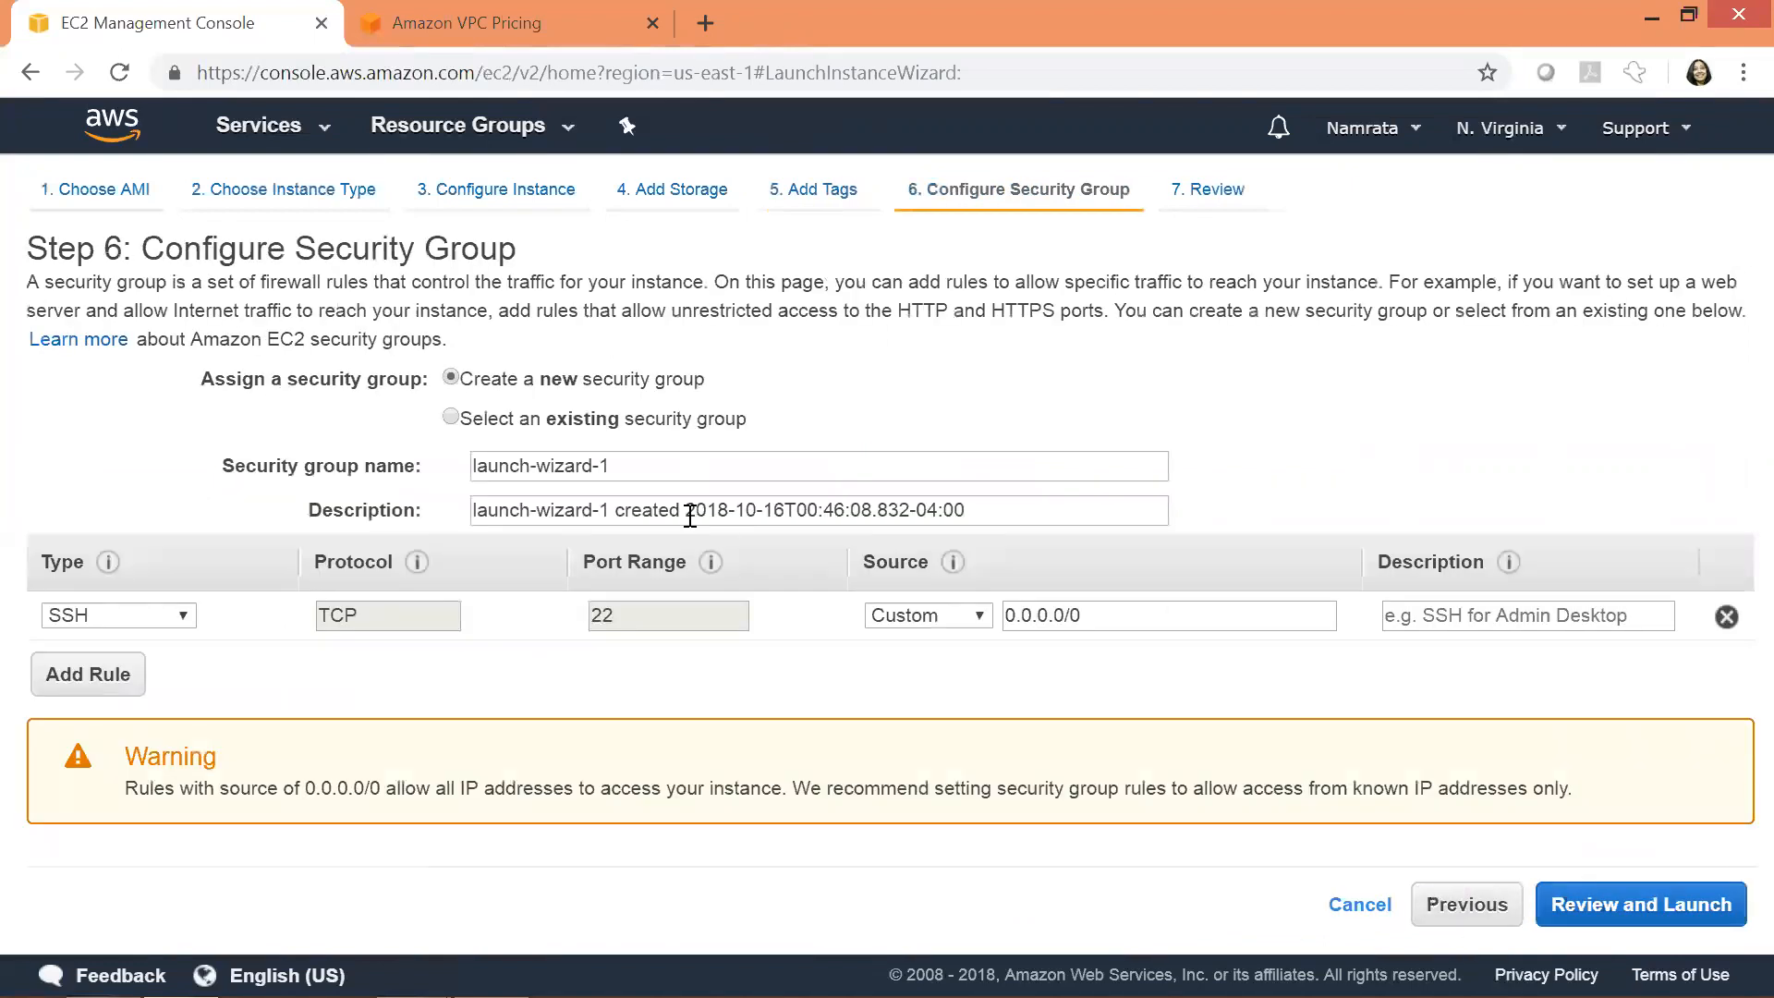
- Enter MyVPC-EC2 as both the name and the description of the new security group
{"action": "left_click_drag", "start_coordinate": [672, 463], "coordinate": [5, 481]}
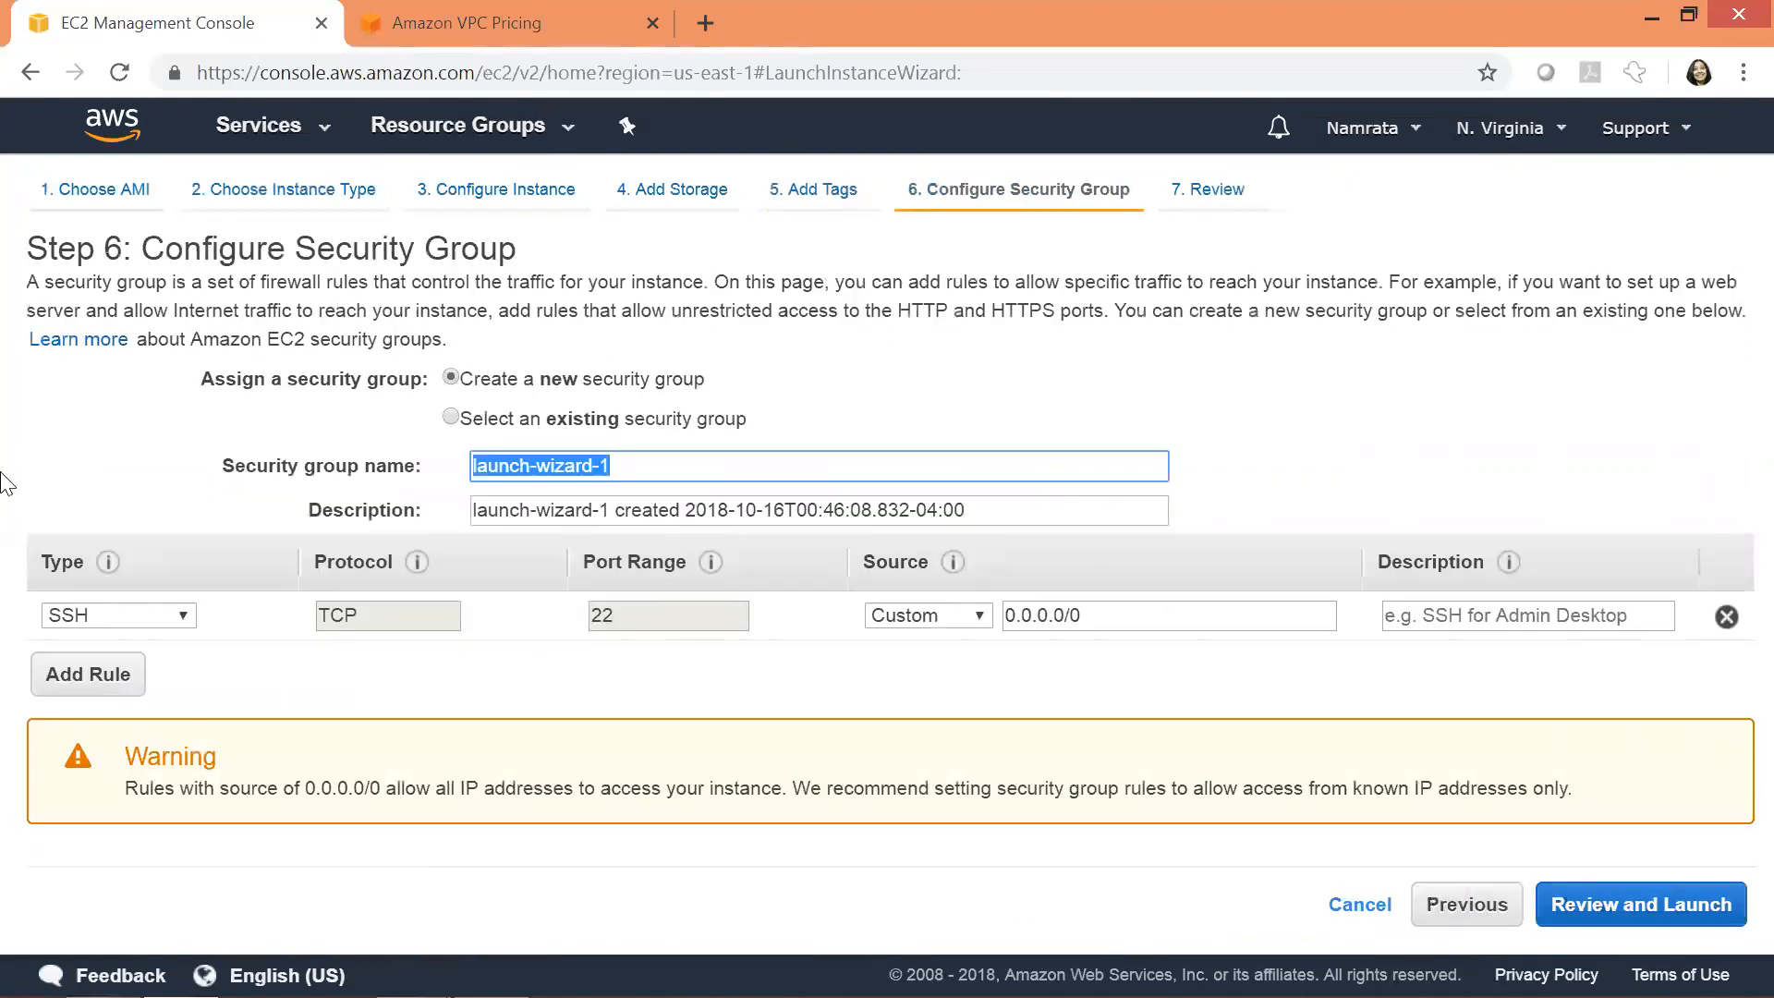
{"action": "type", "text": "MyVPC-EC2"}
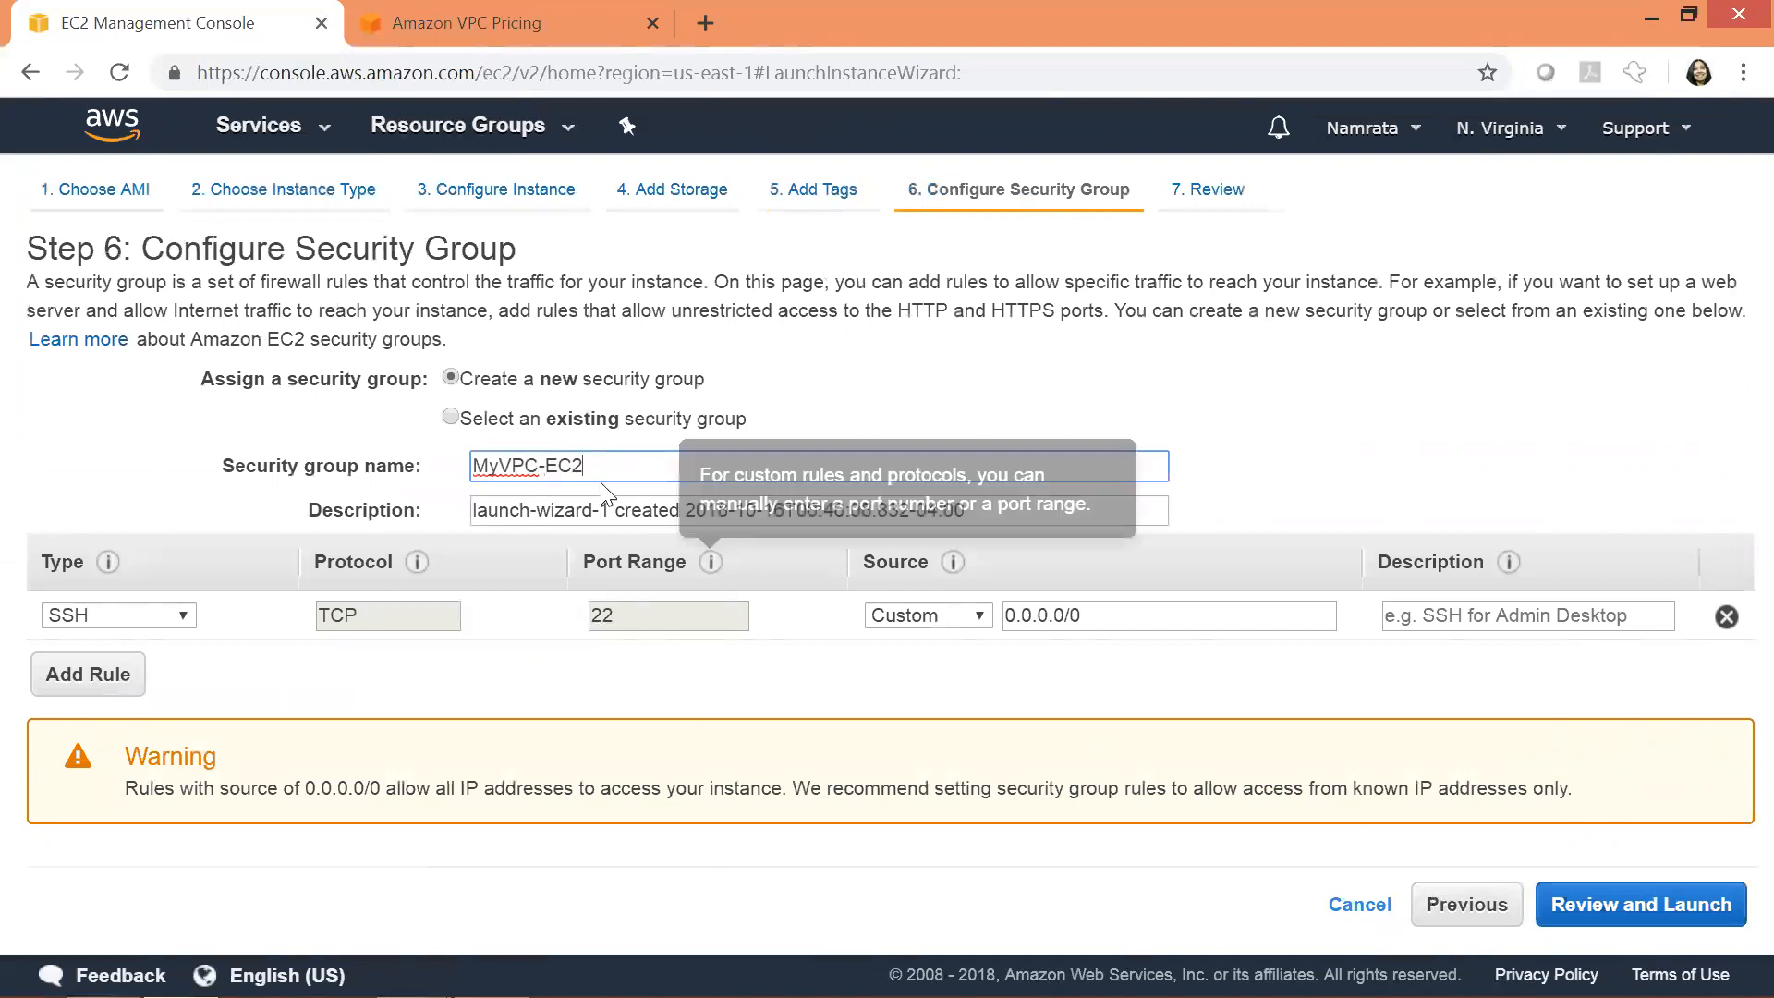
{"action": "key", "text": "ctrl+a"}
{"action": "key", "text": "ctrl+c"}
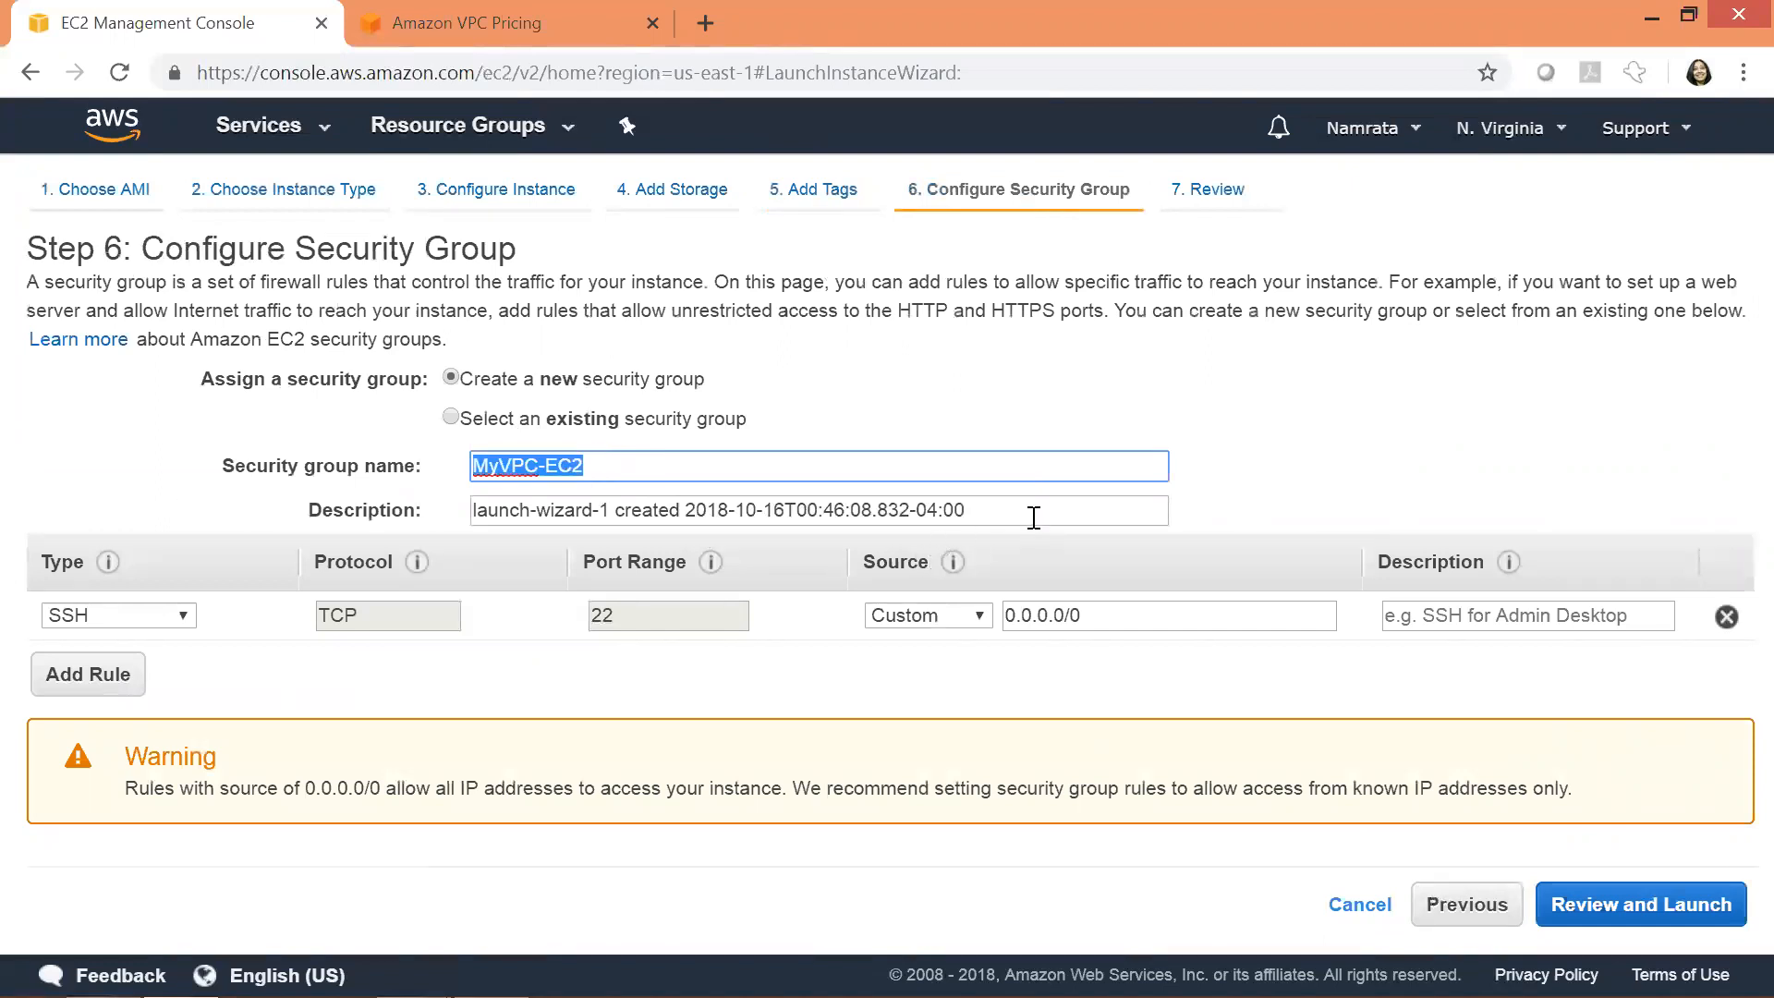
{"action": "key", "text": "Tab"}
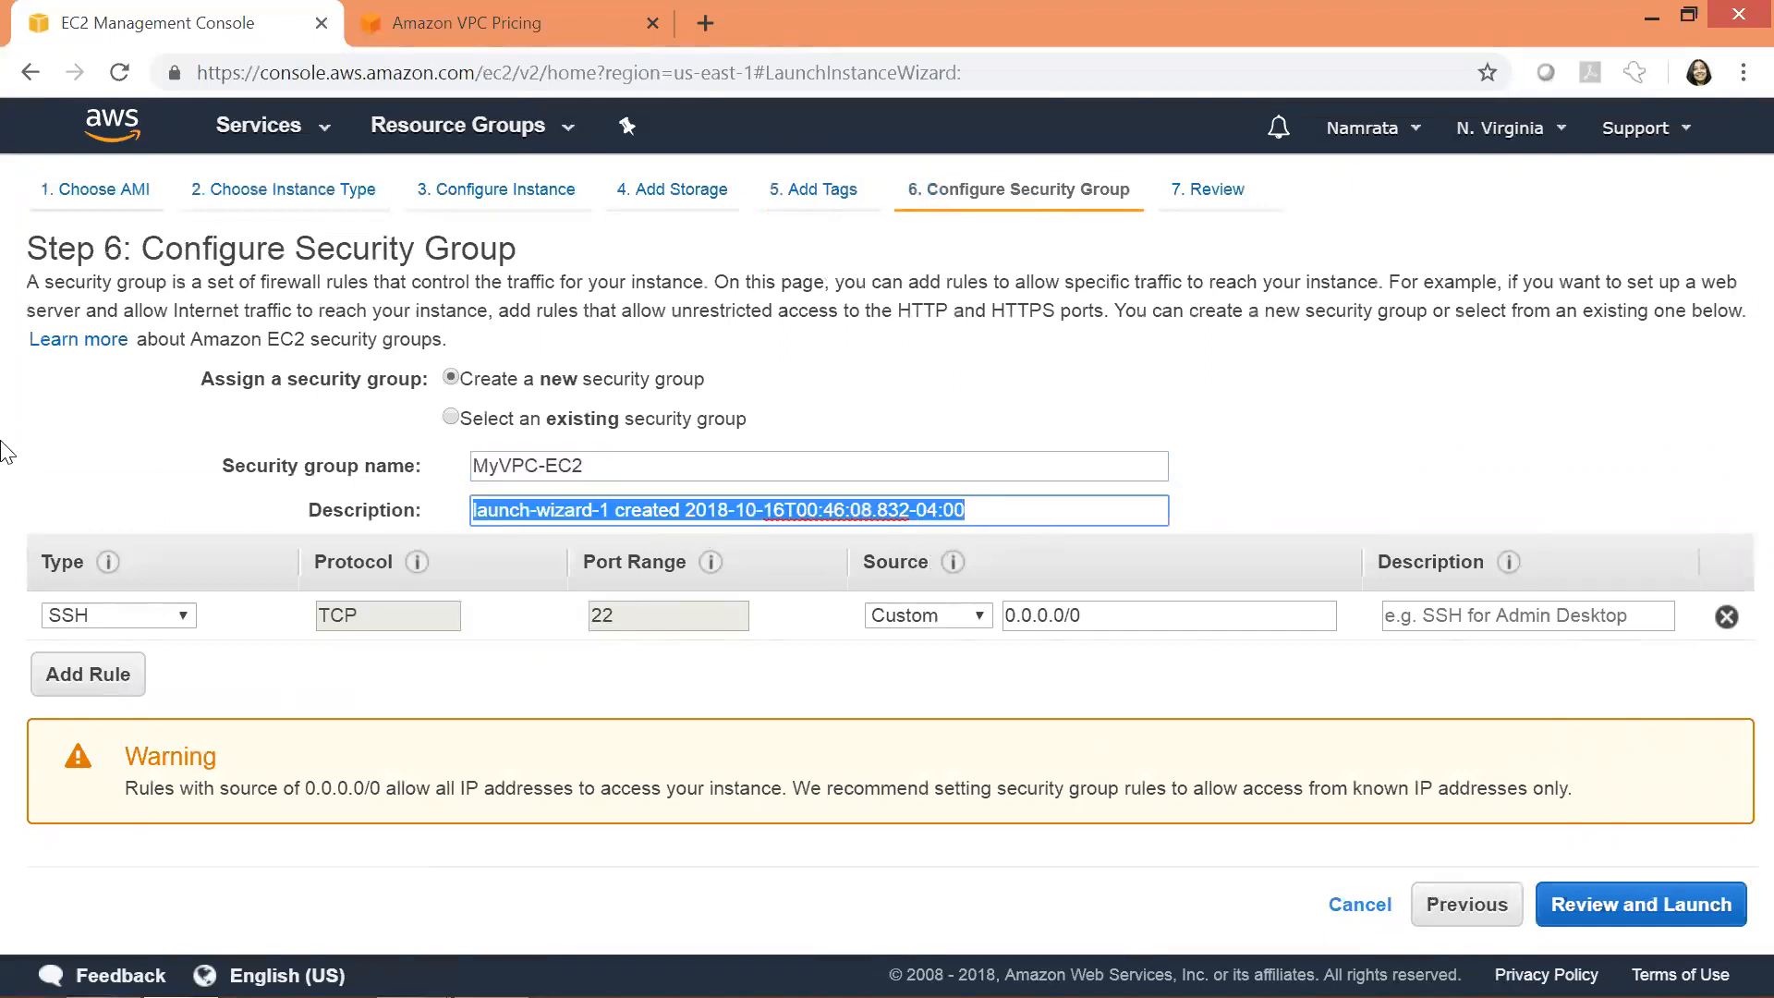
{"action": "key", "text": "ctrl+v"}
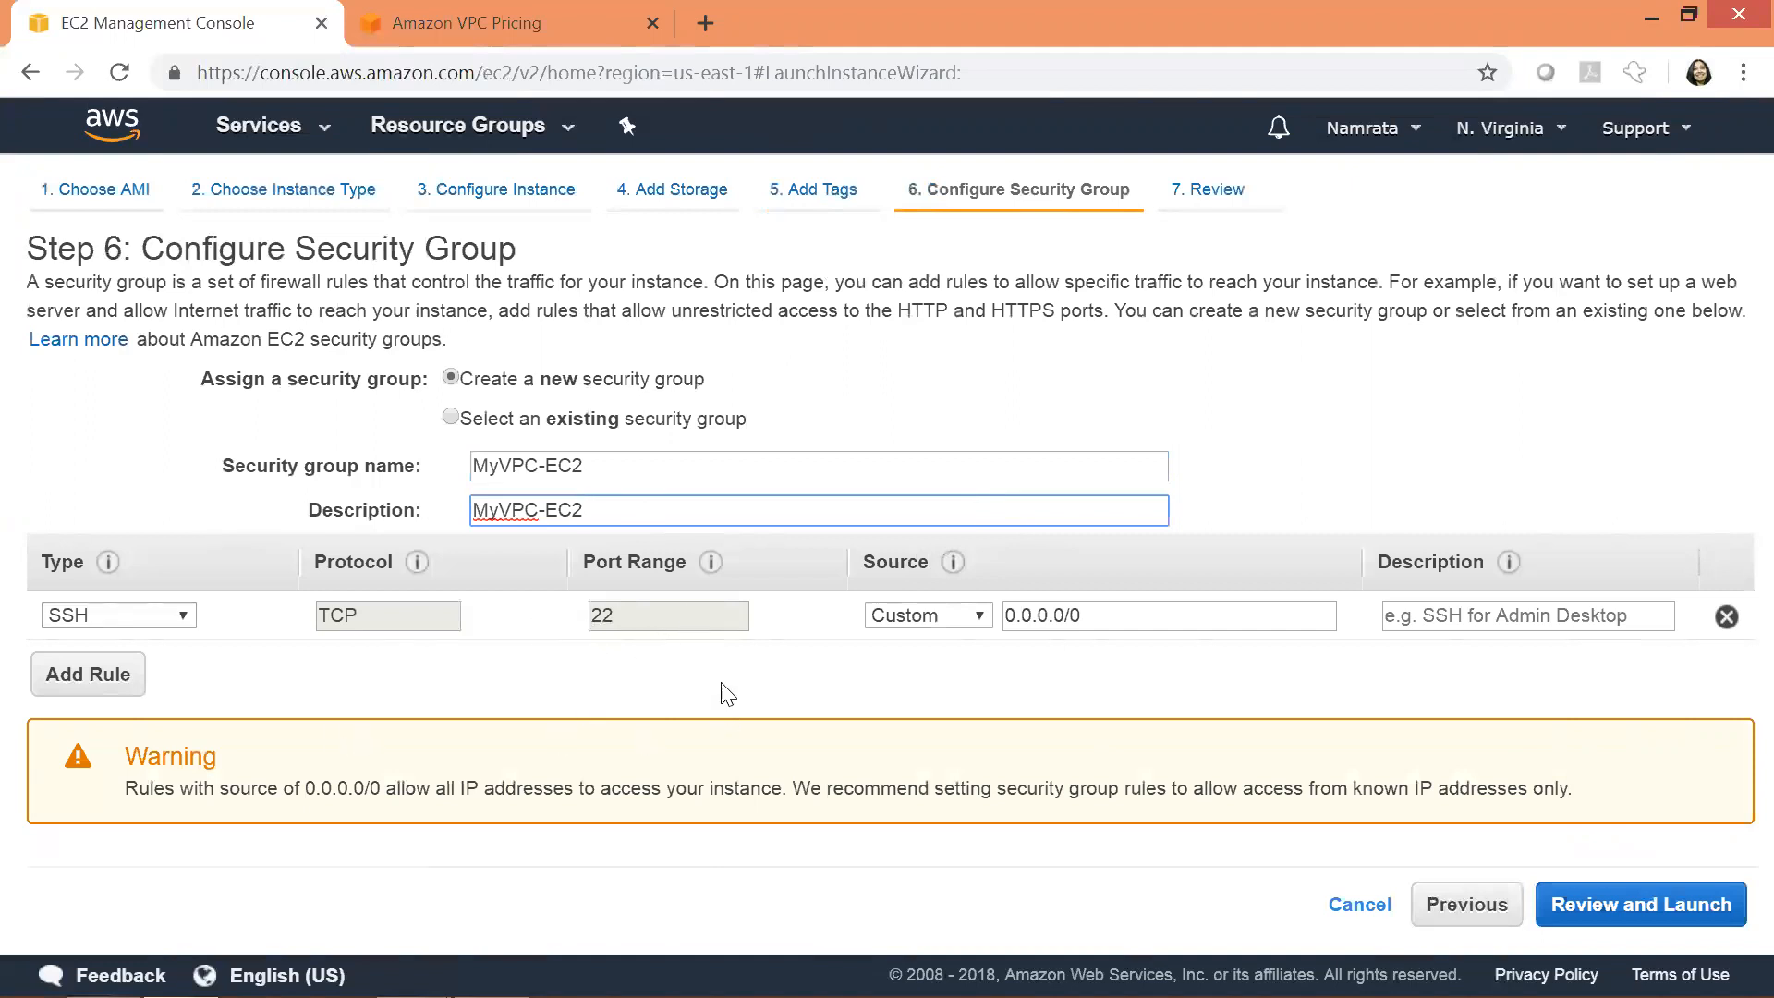
- Change the security group's name and description to MyVPC-SG
{"action": "left_click", "coordinate": [672, 474]}
{"action": "key", "text": "BackSpace"}
{"action": "key", "text": "BackSpace"}
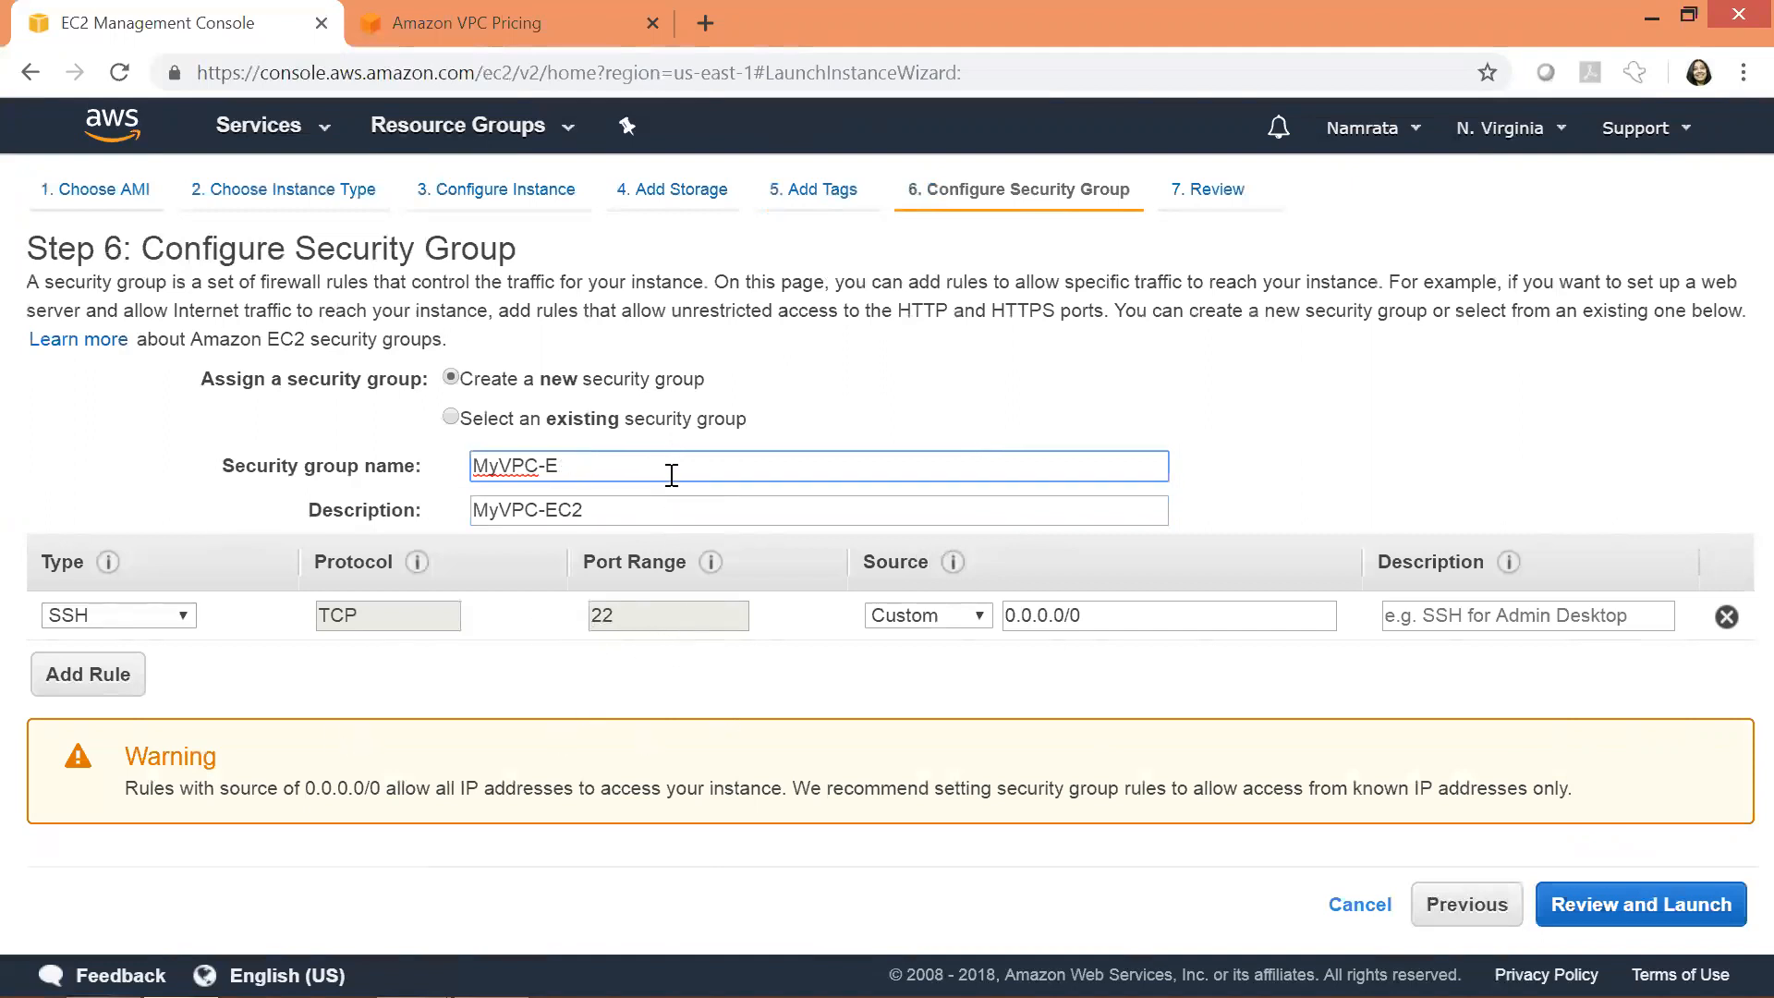
{"action": "type", "text": "SG"}
{"action": "left_click", "coordinate": [642, 503]}
{"action": "key", "text": "BackSpace"}
{"action": "key", "text": "BackSpace"}
{"action": "type", "text": "SG"}
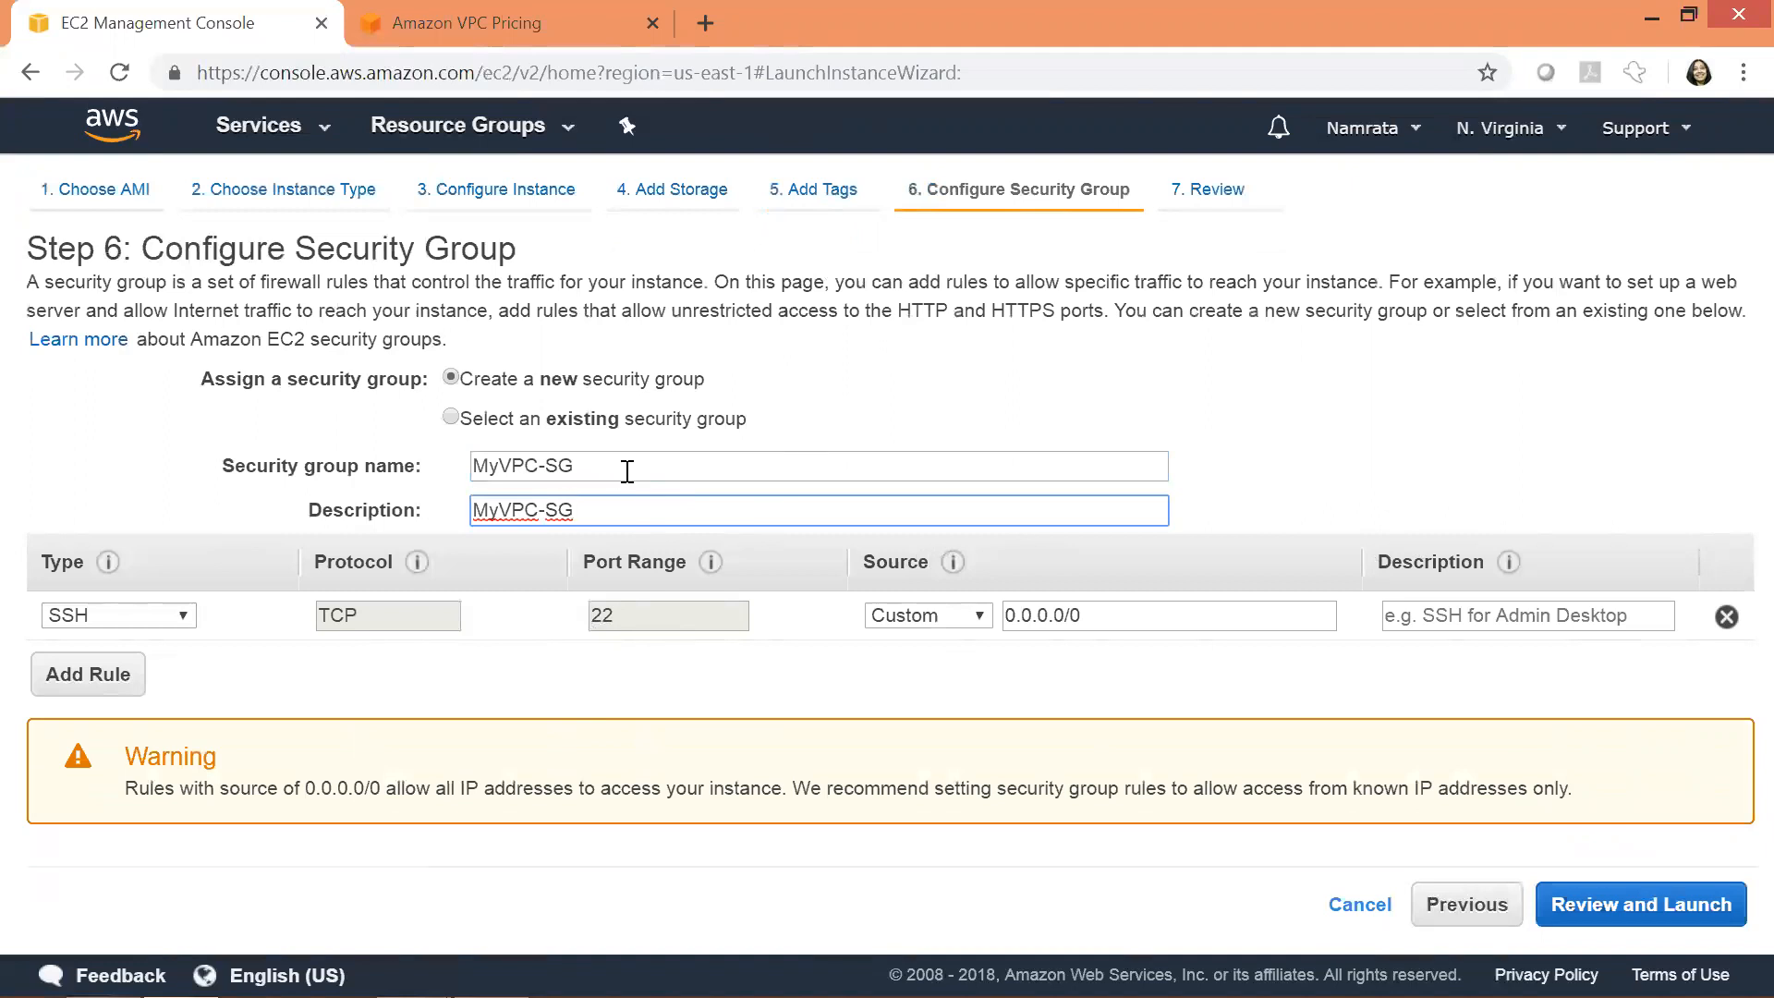
{"action": "left_click", "coordinate": [1252, 508]}
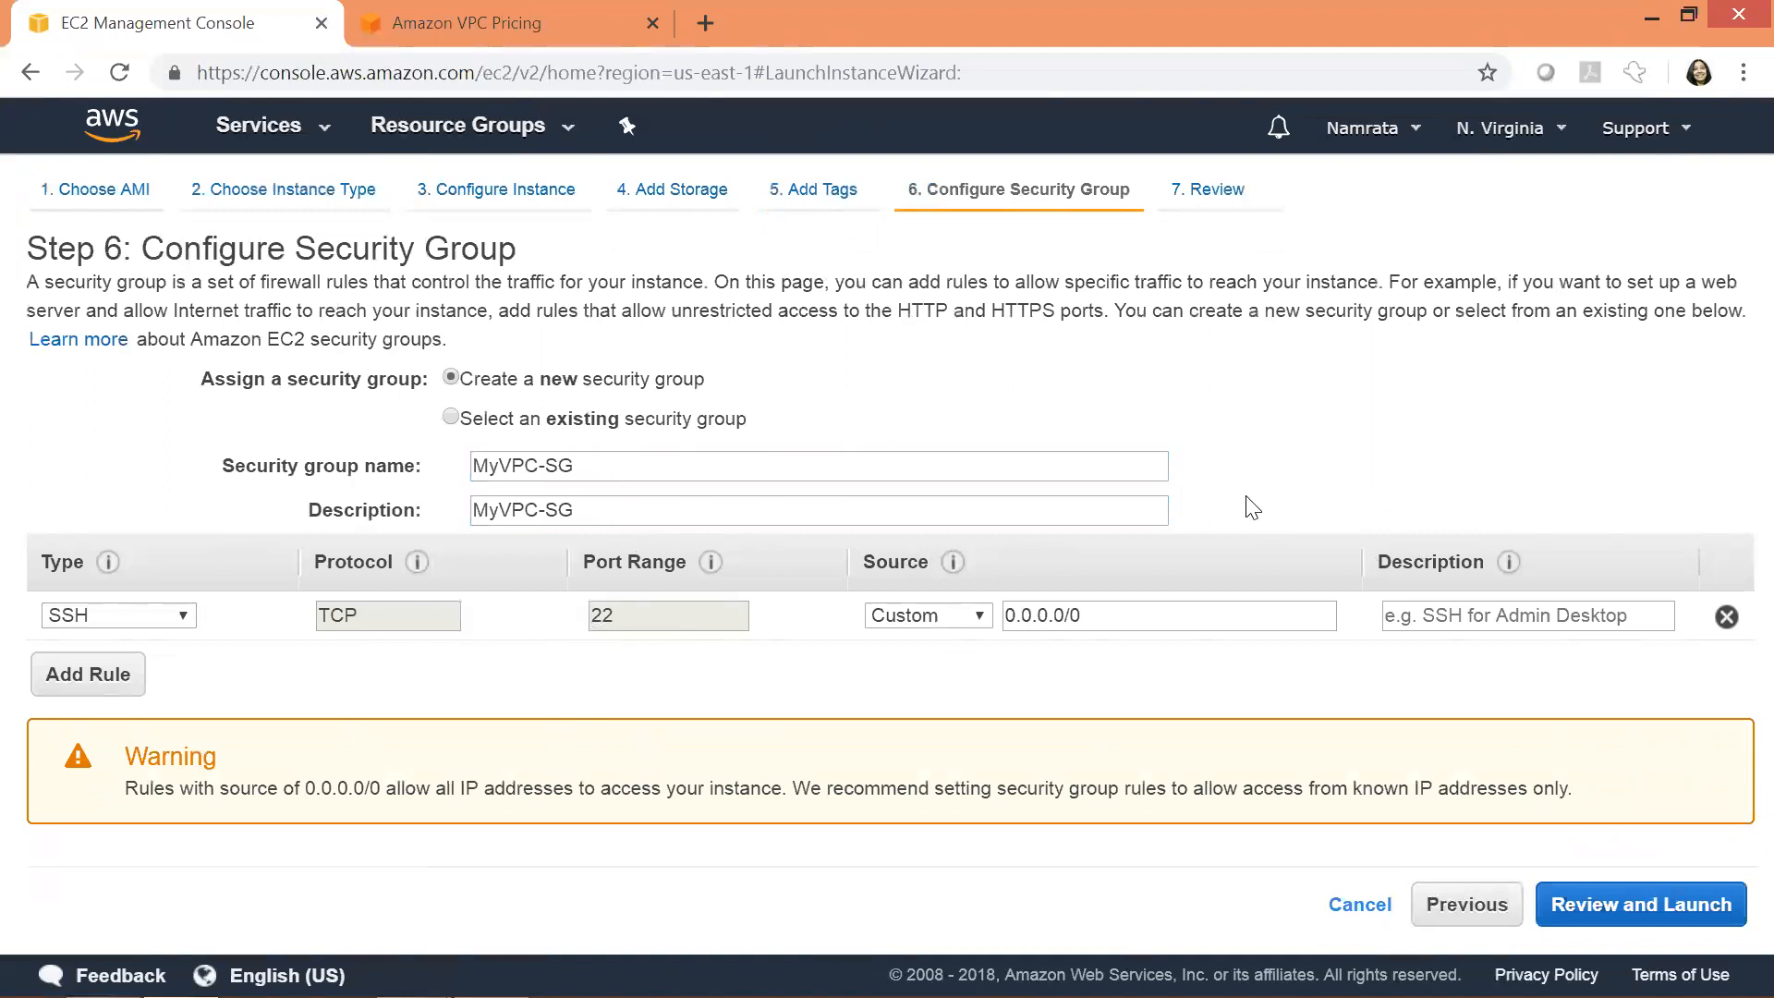
- Review the launch details and launch the instance with the existing key pair AWSKeyPair, acknowledging access to its private key file
{"action": "left_click", "coordinate": [1619, 910]}
{"action": "left_click", "coordinate": [1619, 911]}
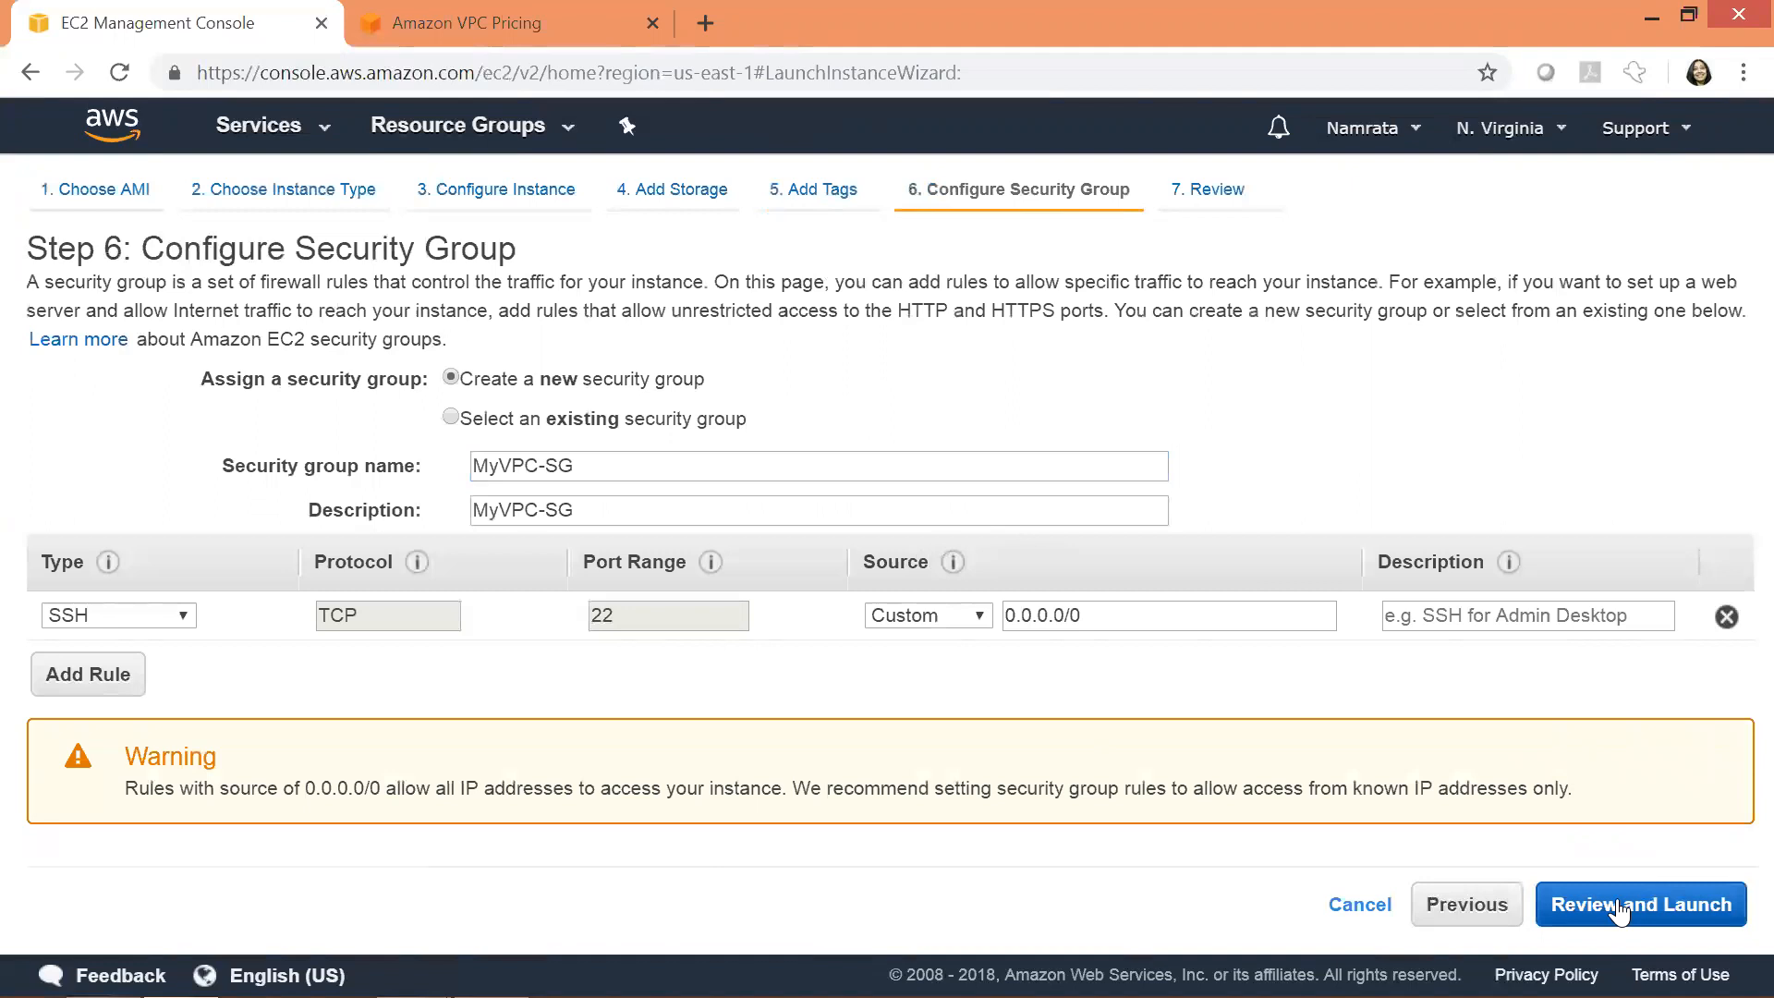
{"action": "left_click", "coordinate": [1619, 910]}
{"action": "left_click_drag", "start_coordinate": [1729, 527], "coordinate": [1736, 876]}
{"action": "left_click_drag", "start_coordinate": [1730, 702], "coordinate": [1729, 492]}
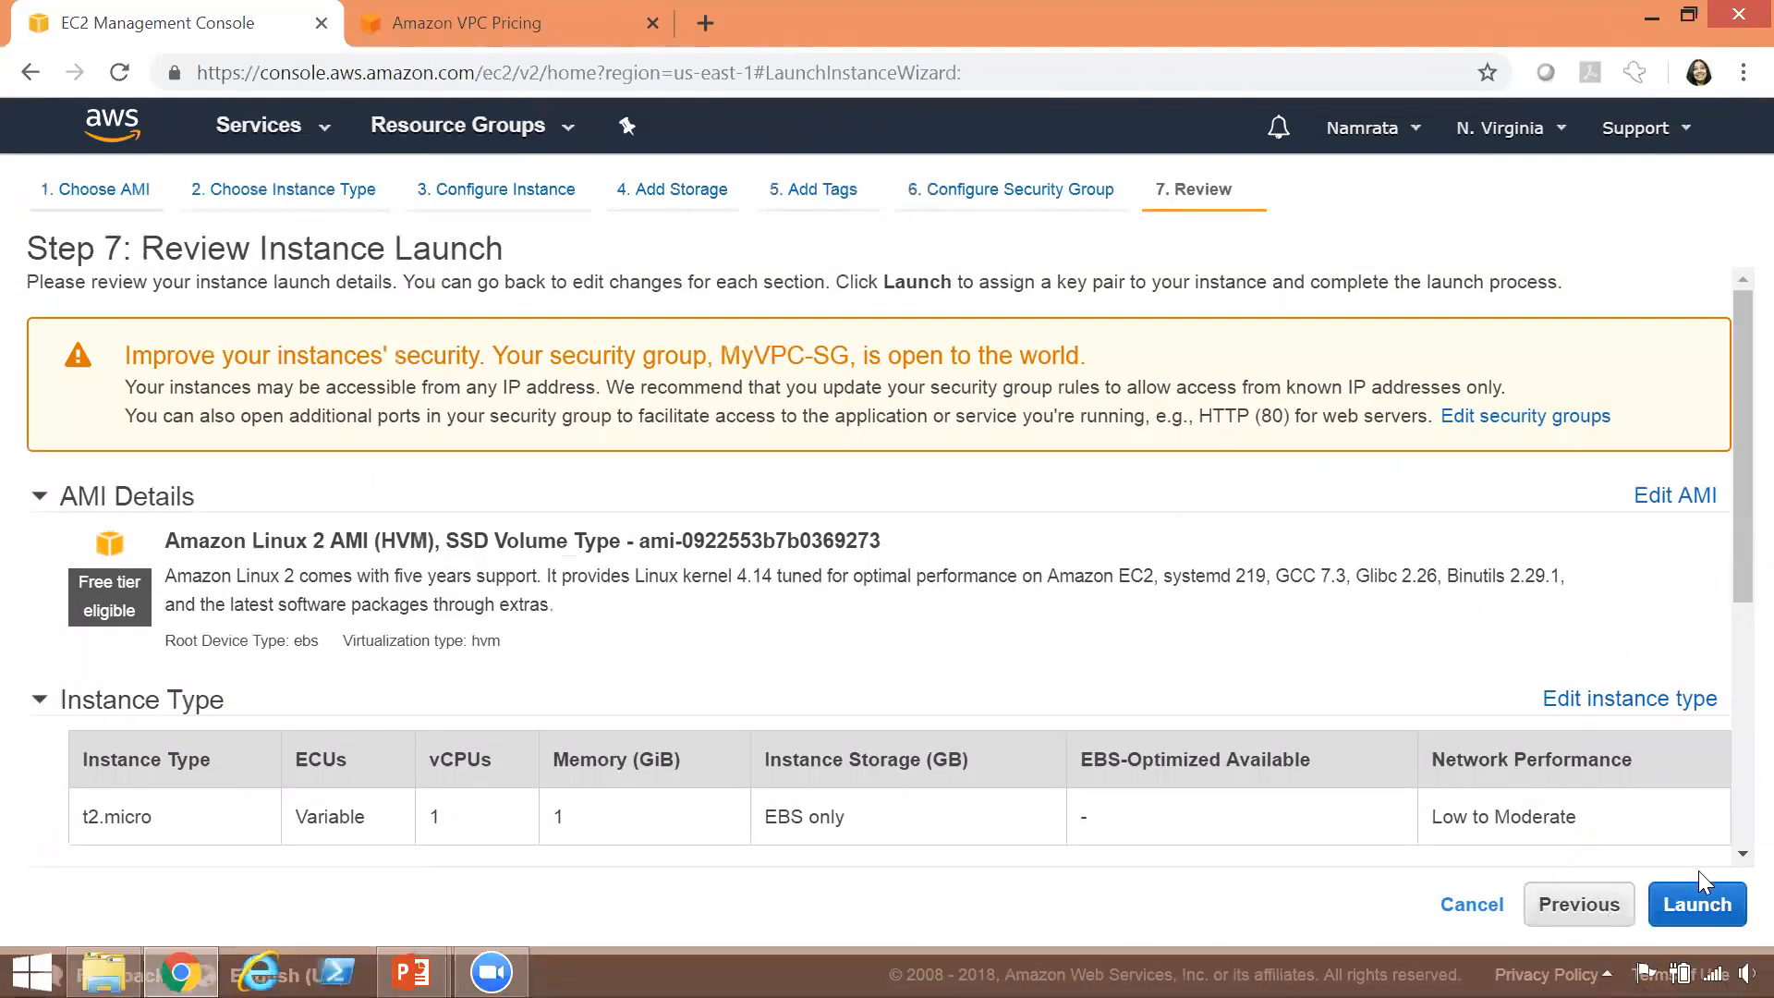
{"action": "left_click", "coordinate": [1704, 911]}
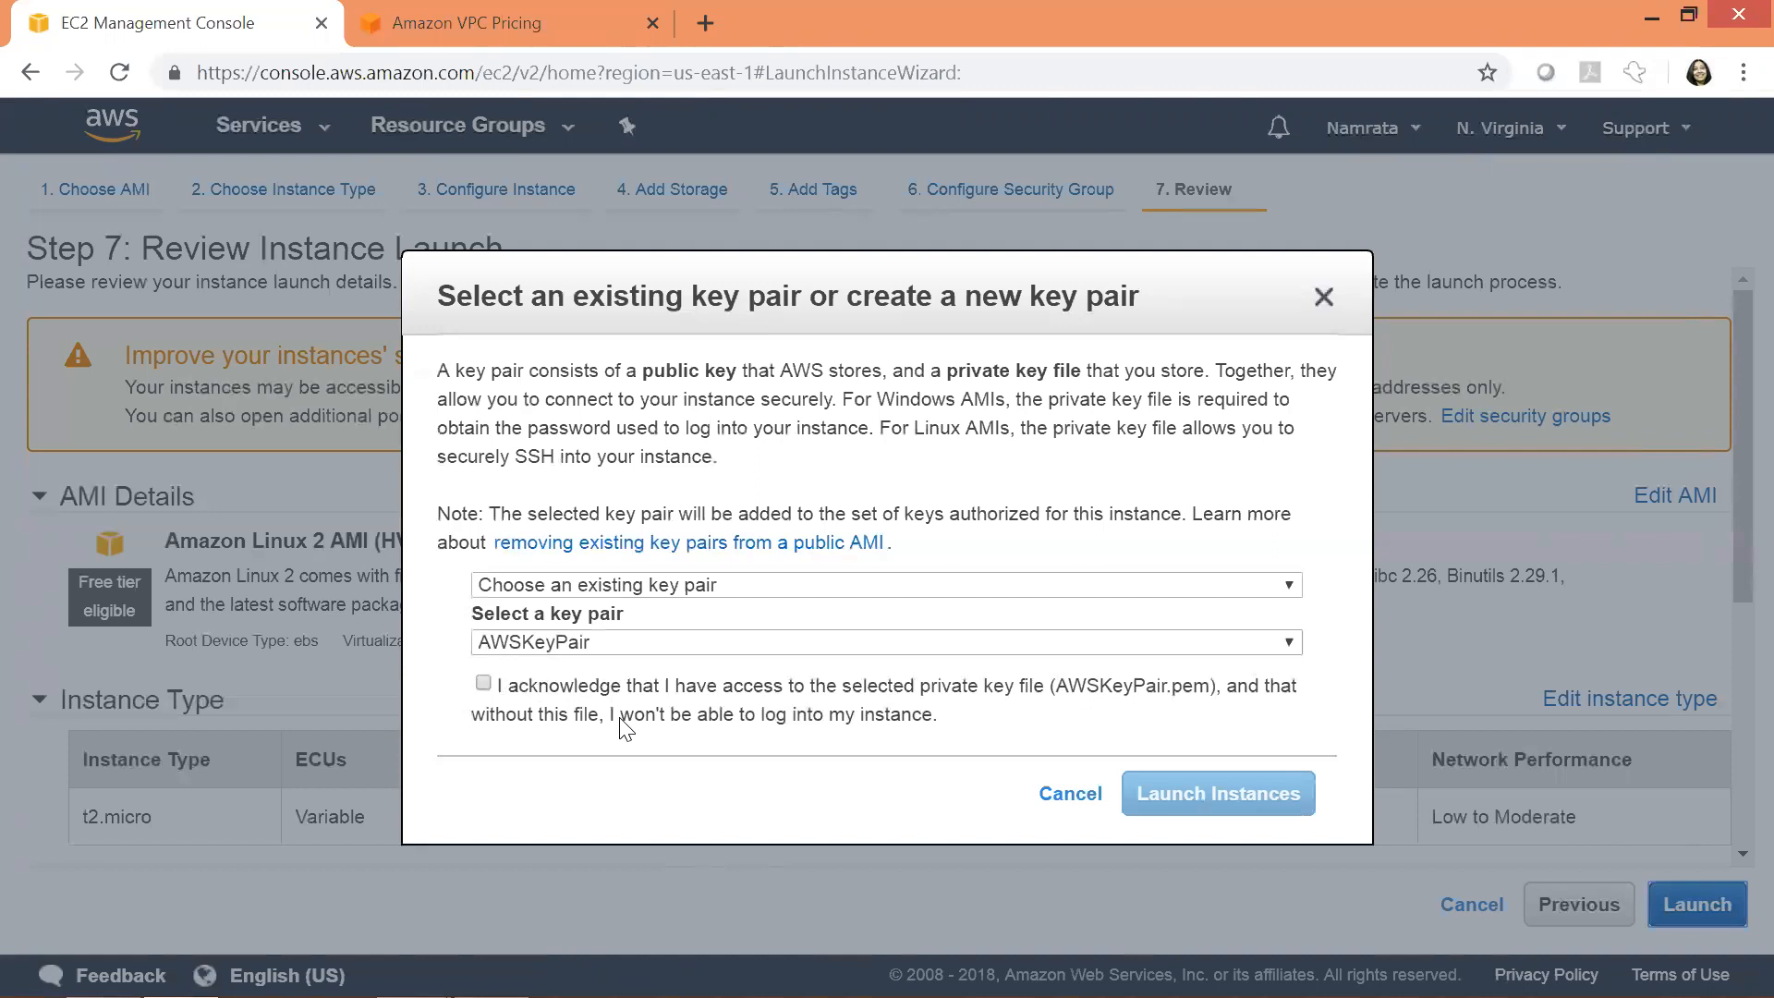
{"action": "left_click", "coordinate": [522, 695]}
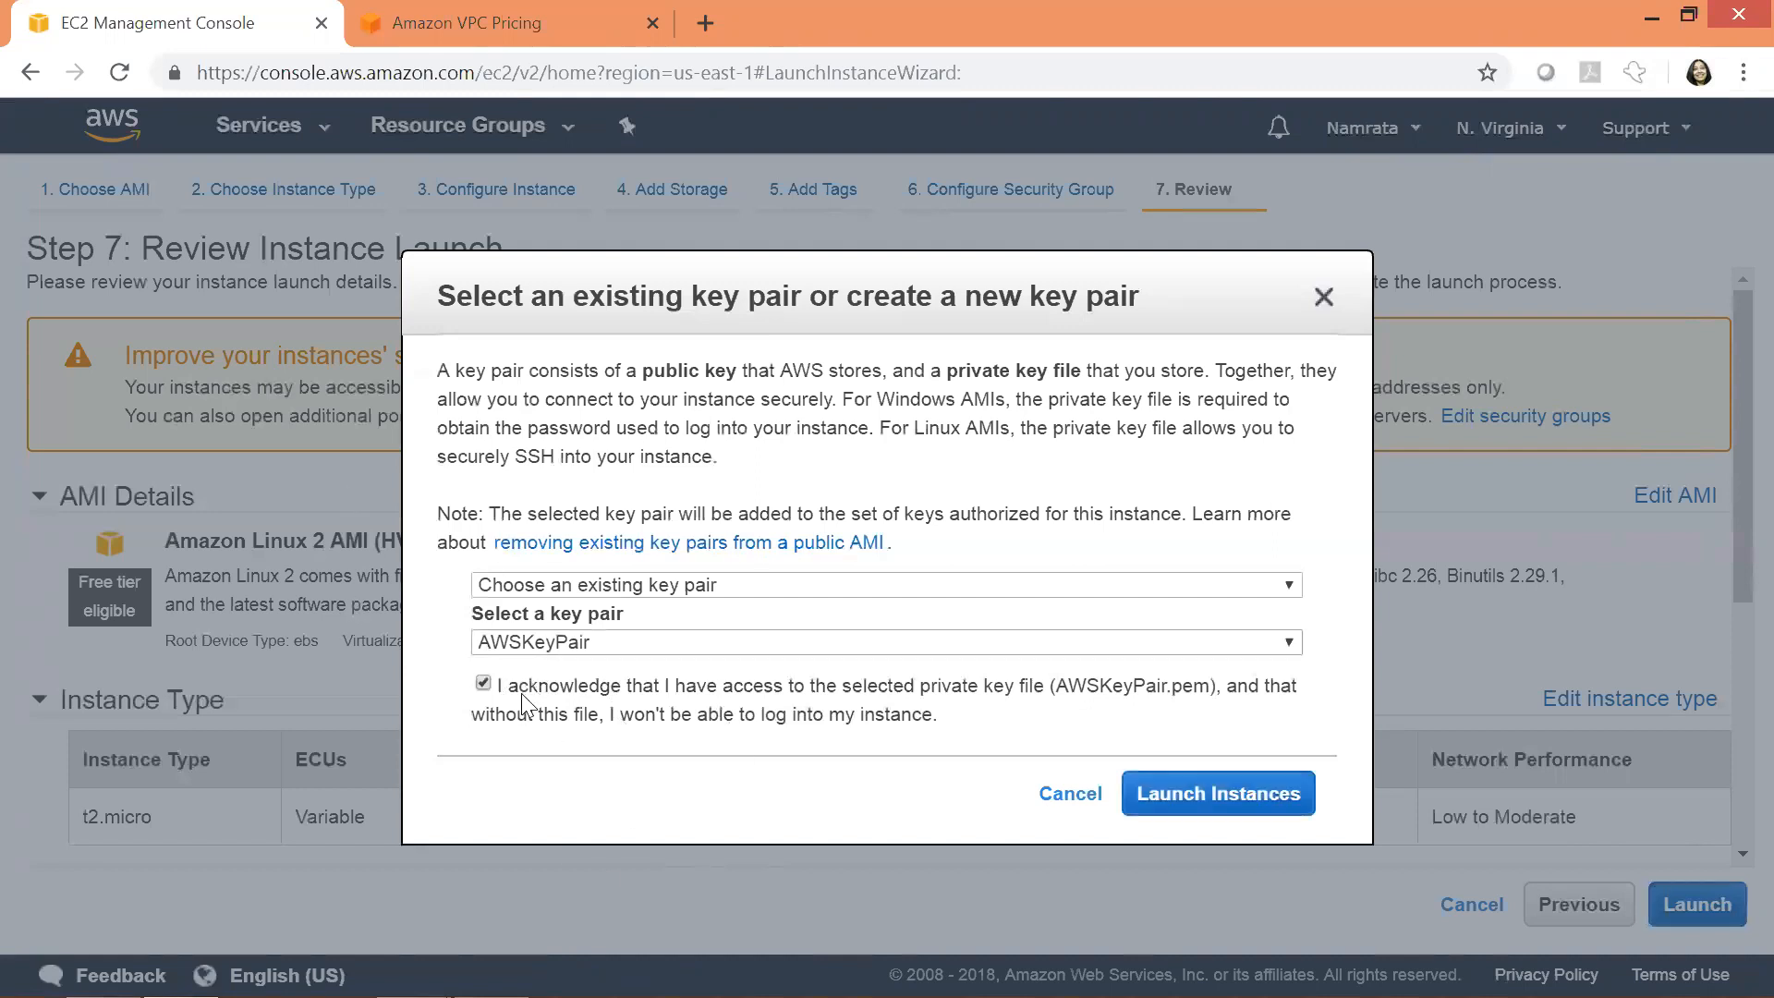
{"action": "left_click", "coordinate": [1223, 800]}
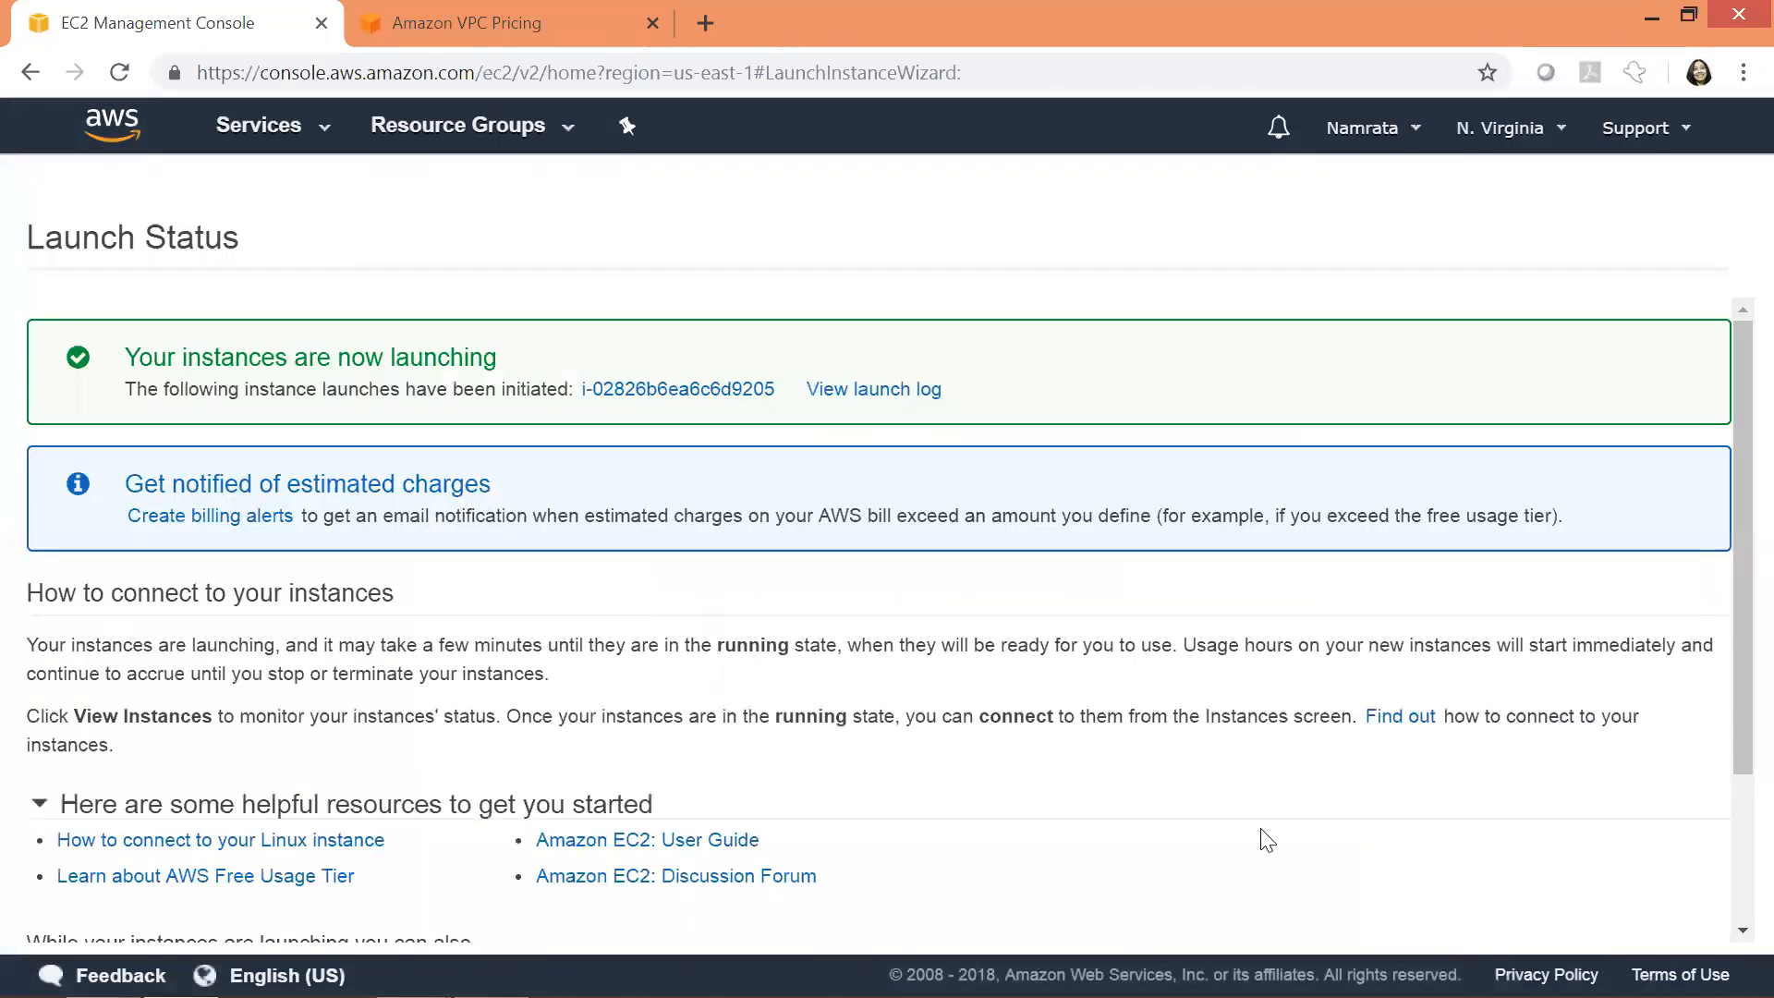
- Open the launched instance's details and highlight its IPv4 public IP
{"action": "left_click", "coordinate": [644, 390]}
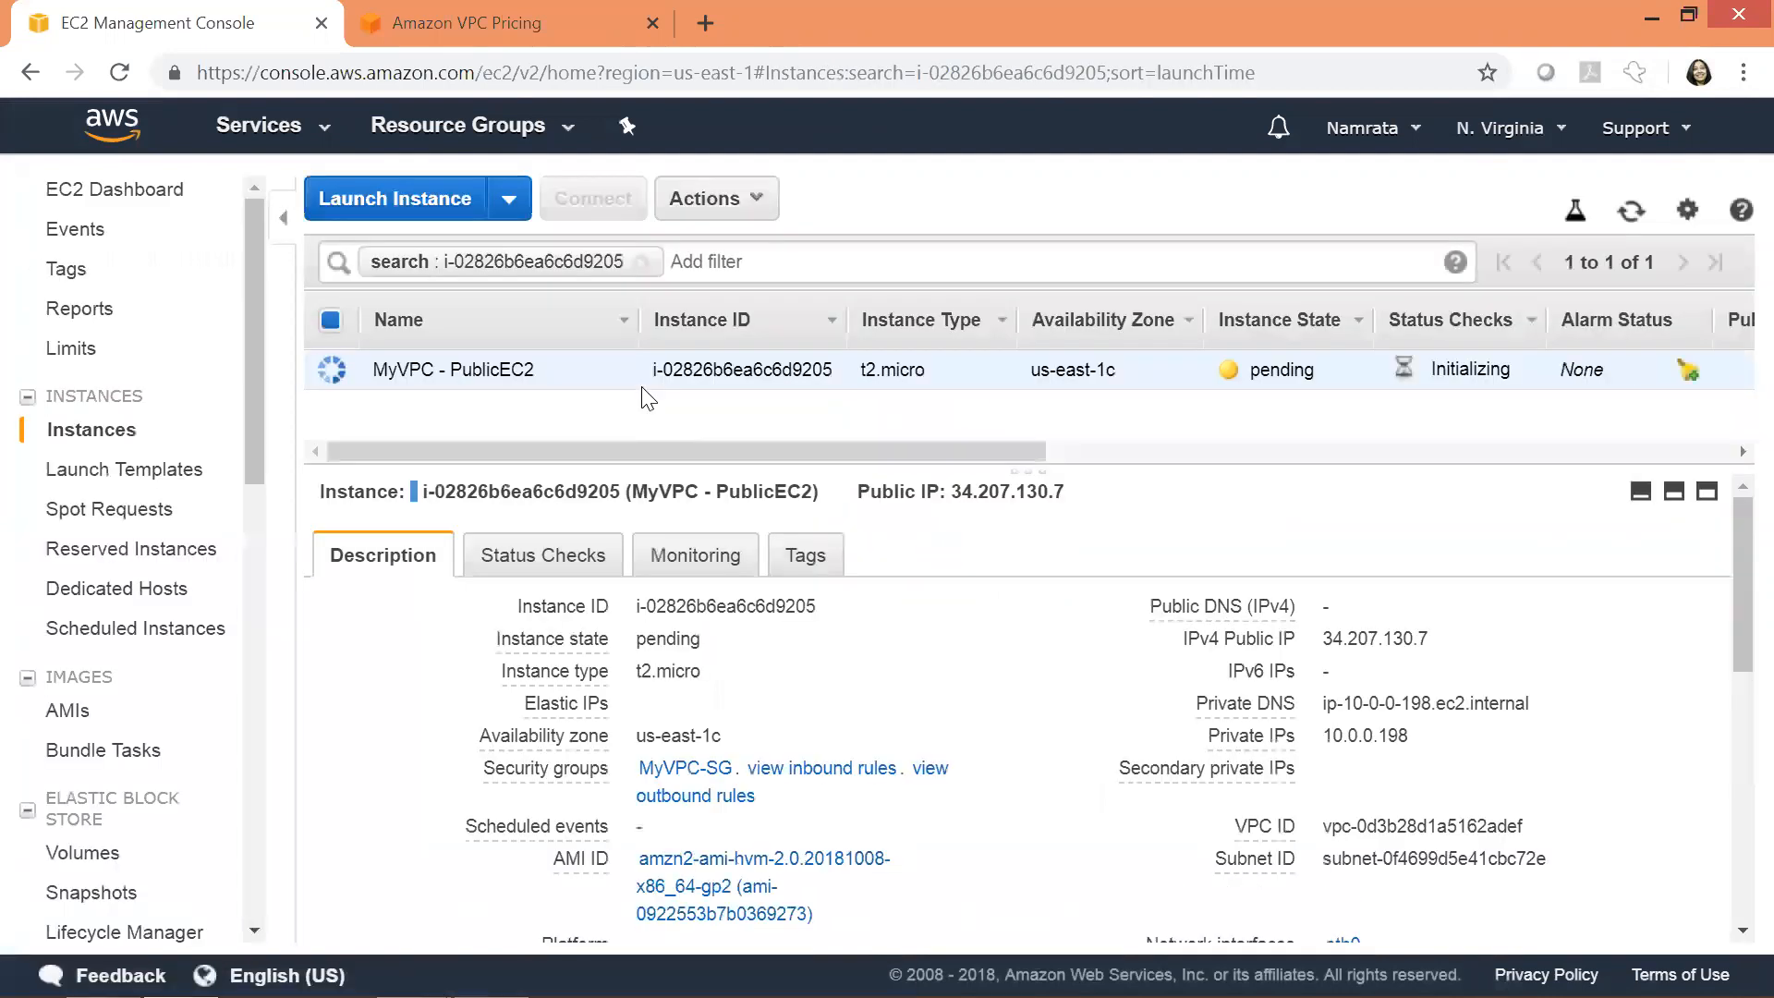
{"action": "left_click_drag", "start_coordinate": [984, 455], "coordinate": [846, 532]}
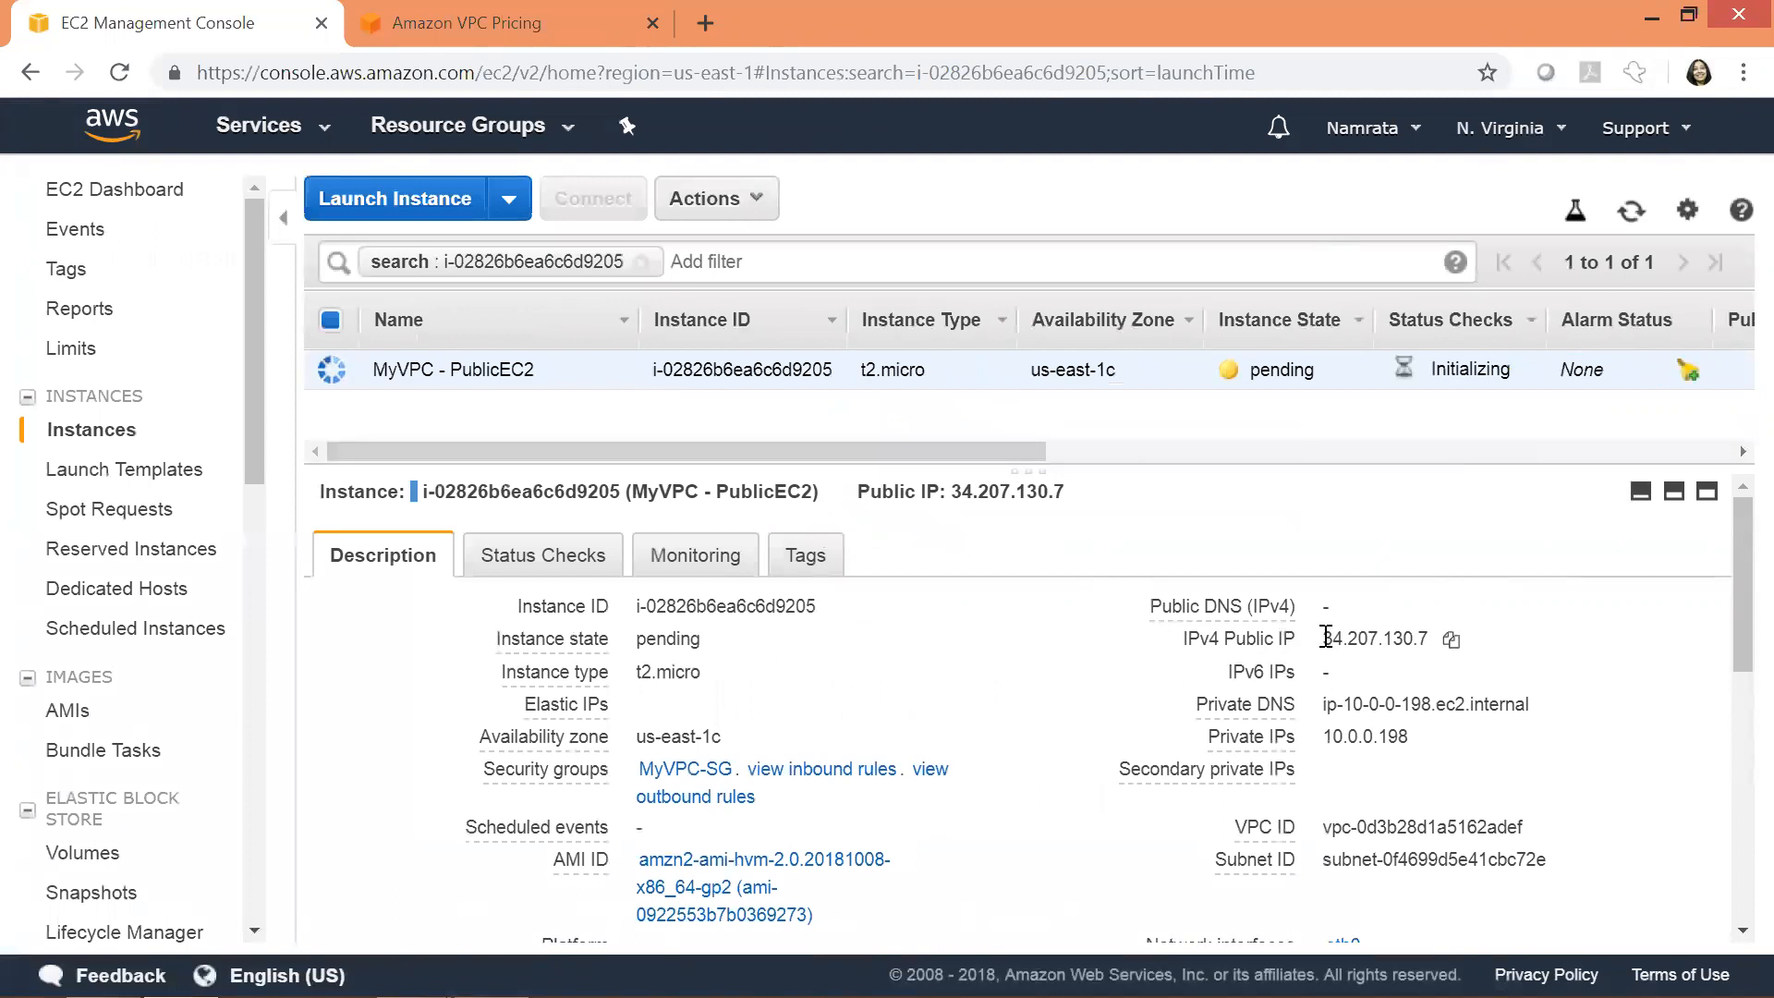
{"action": "left_click_drag", "start_coordinate": [1326, 637], "coordinate": [1431, 639]}
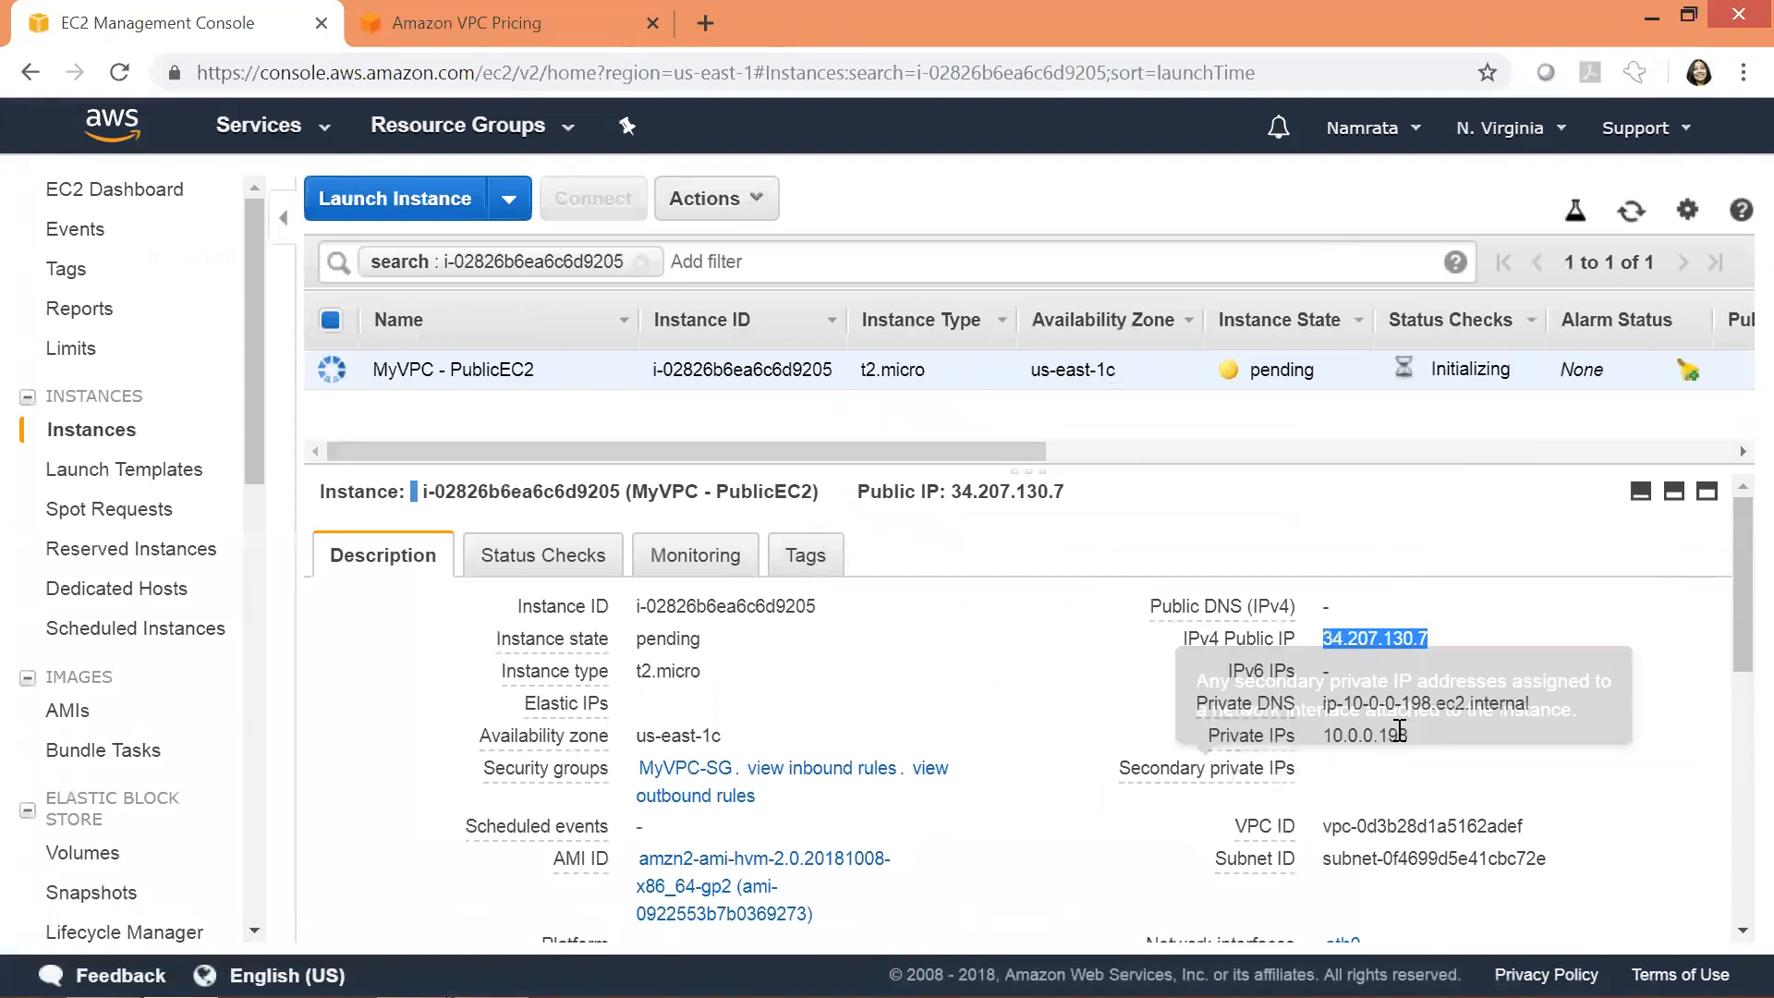
- Highlight the new instance's private IP and refresh the instance list to check its state
{"action": "left_click_drag", "start_coordinate": [1408, 734], "coordinate": [1324, 731]}
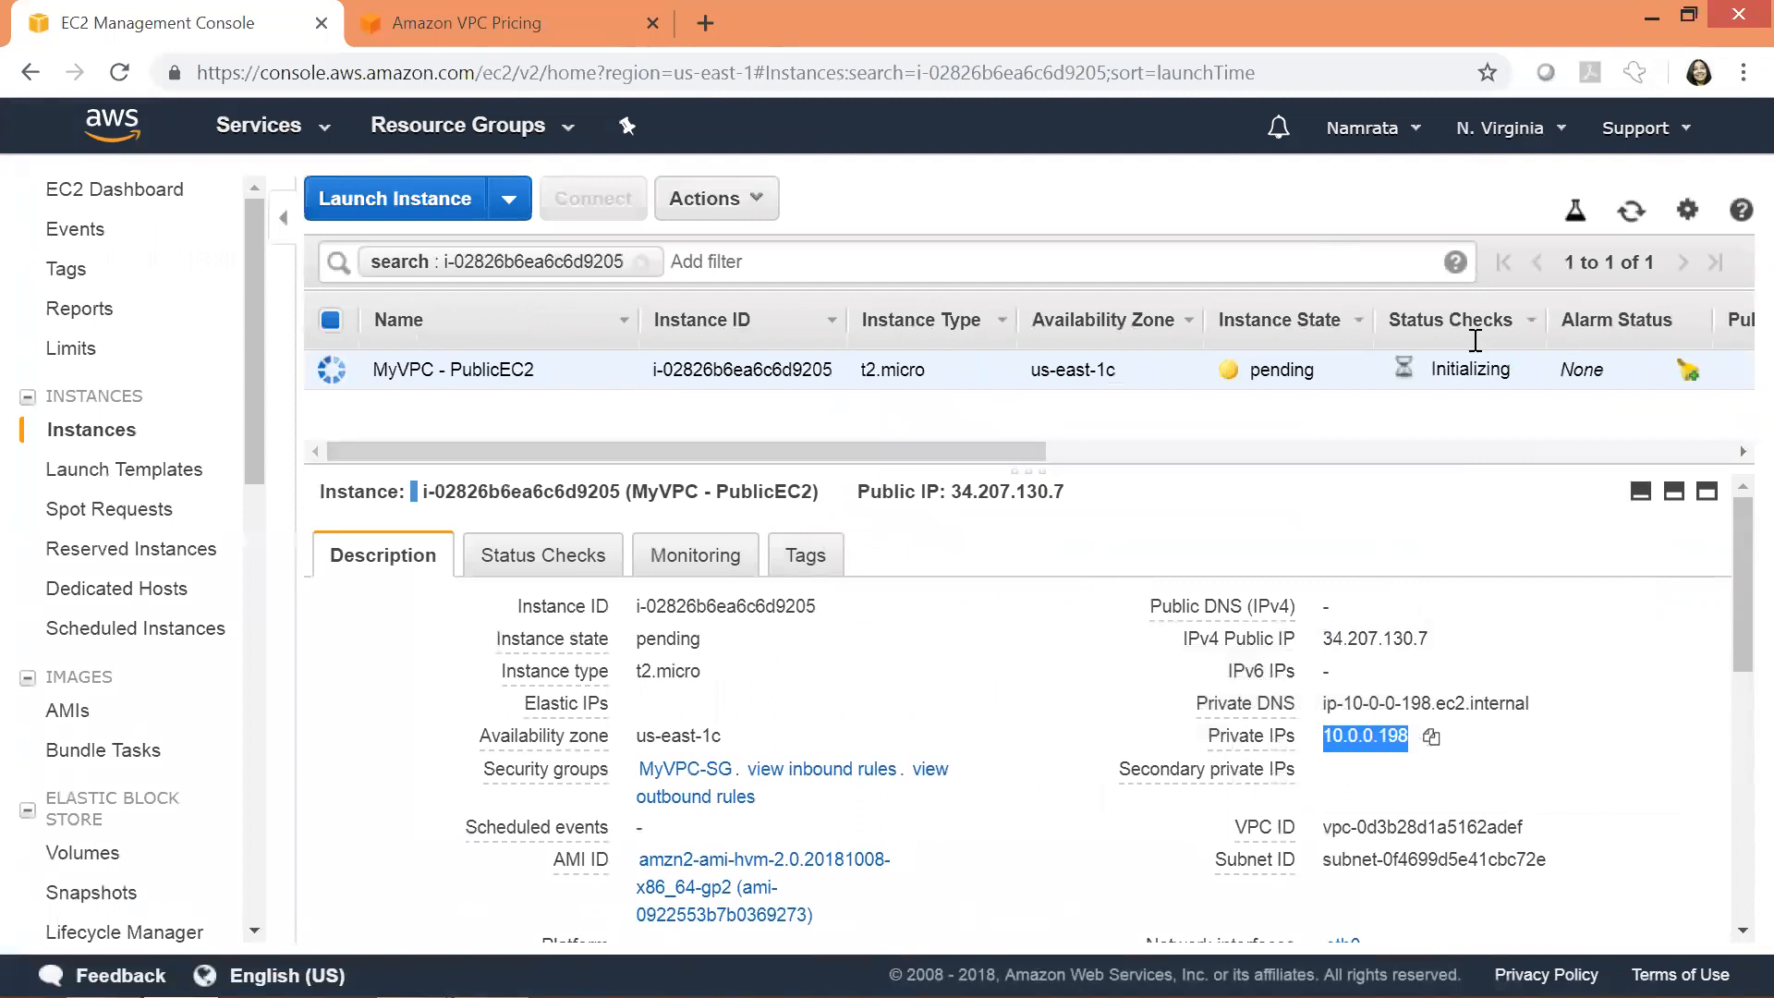
{"action": "left_click", "coordinate": [1633, 215]}
{"action": "left_click", "coordinate": [1632, 216]}
{"action": "left_click", "coordinate": [1633, 215]}
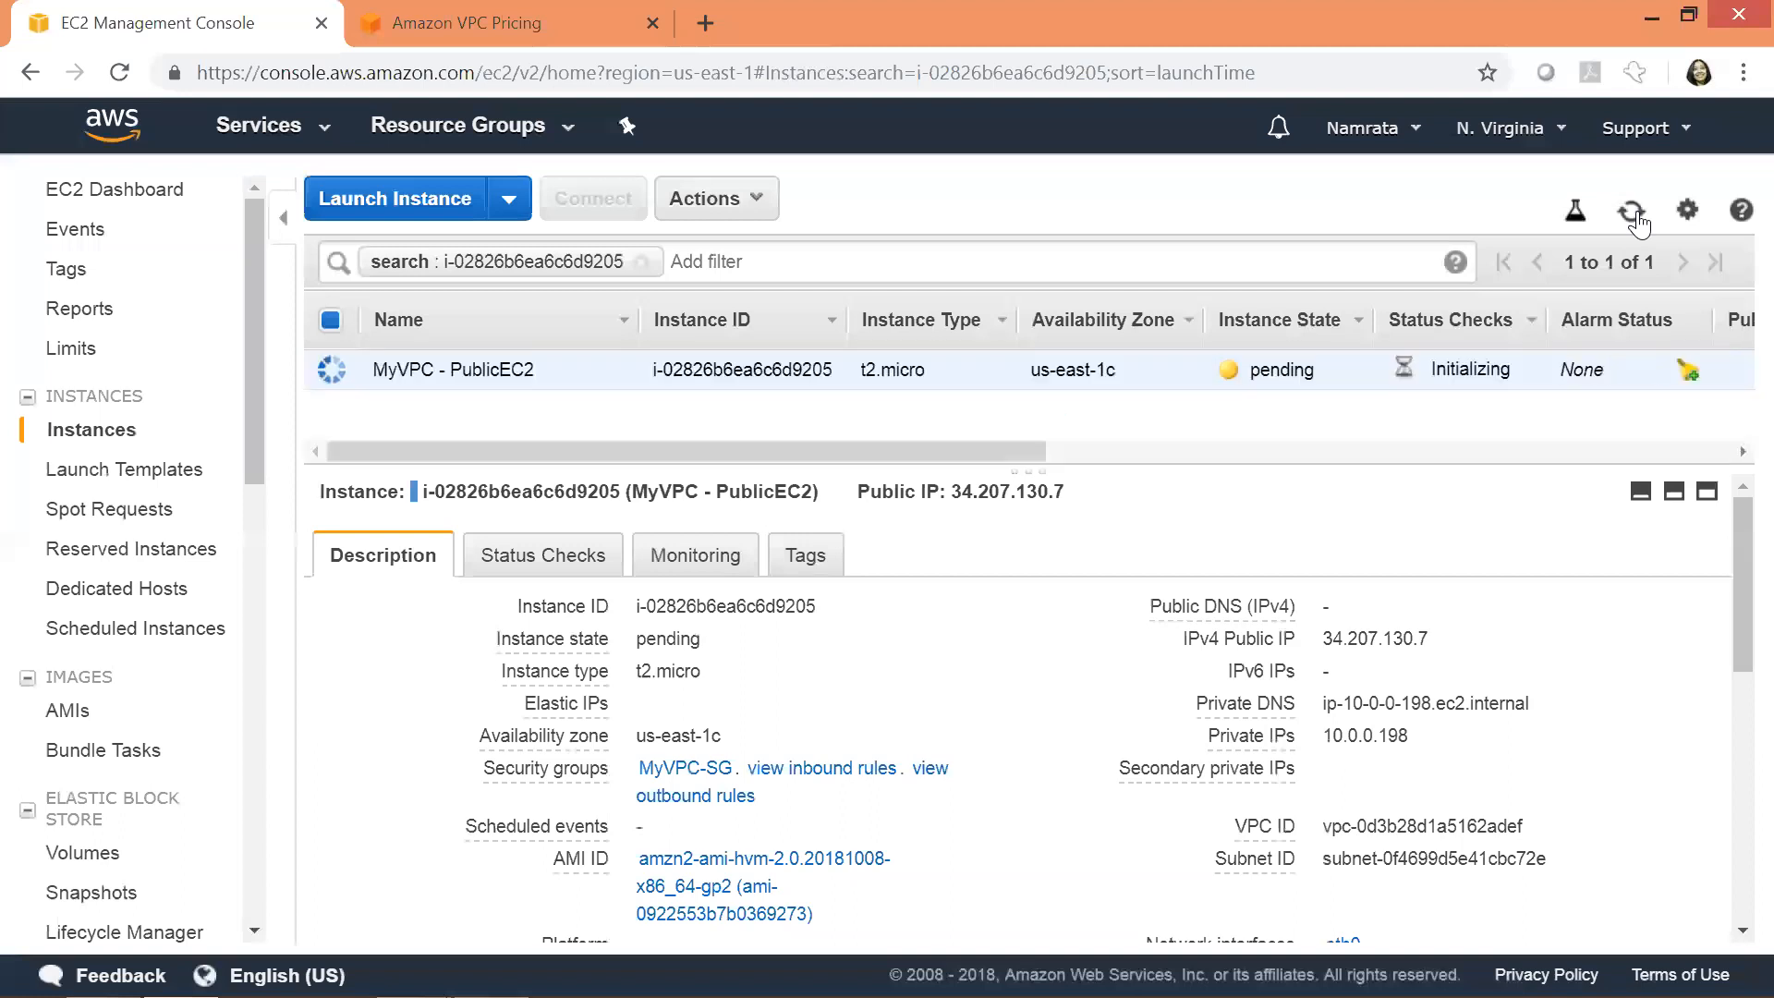
{"action": "left_click", "coordinate": [1633, 215]}
{"action": "left_click", "coordinate": [1632, 215]}
{"action": "left_click", "coordinate": [1634, 218]}
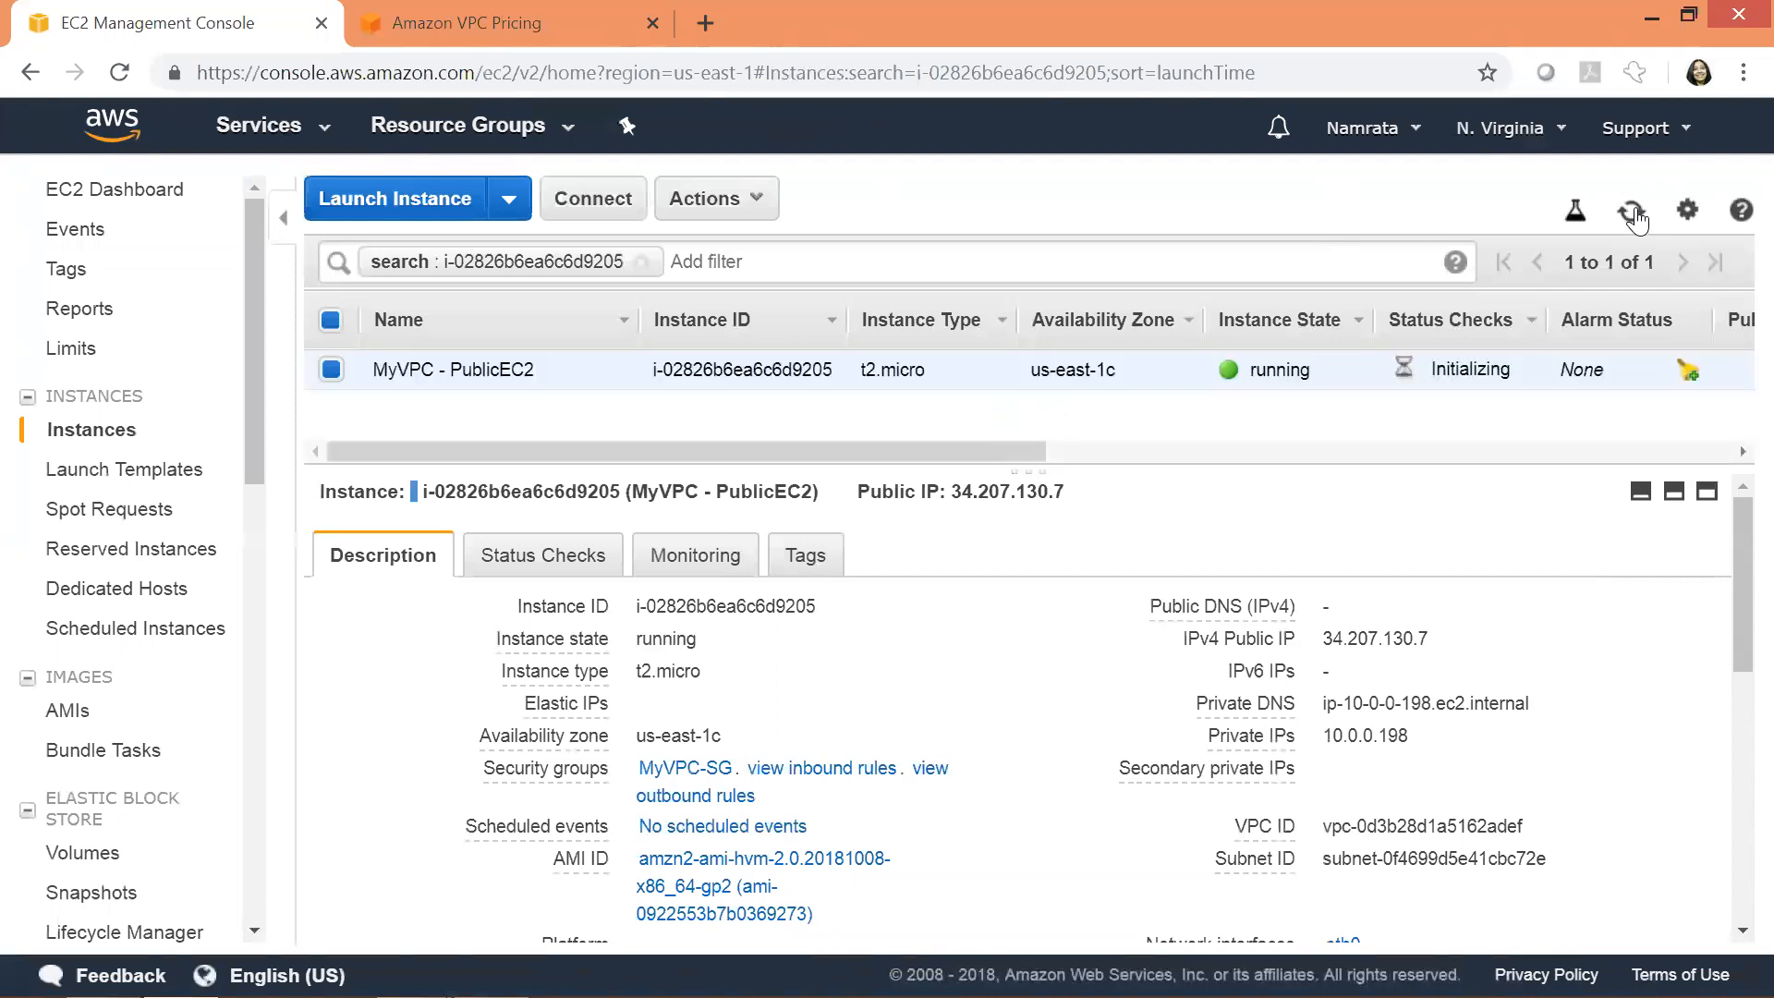
{"action": "left_click", "coordinate": [1634, 218]}
{"action": "left_click", "coordinate": [1634, 218]}
{"action": "left_click_drag", "start_coordinate": [1020, 466], "coordinate": [1022, 427]}
- Allocate a new Elastic IP address with VPC scope and open its details
{"action": "left_click_drag", "start_coordinate": [257, 408], "coordinate": [268, 610]}
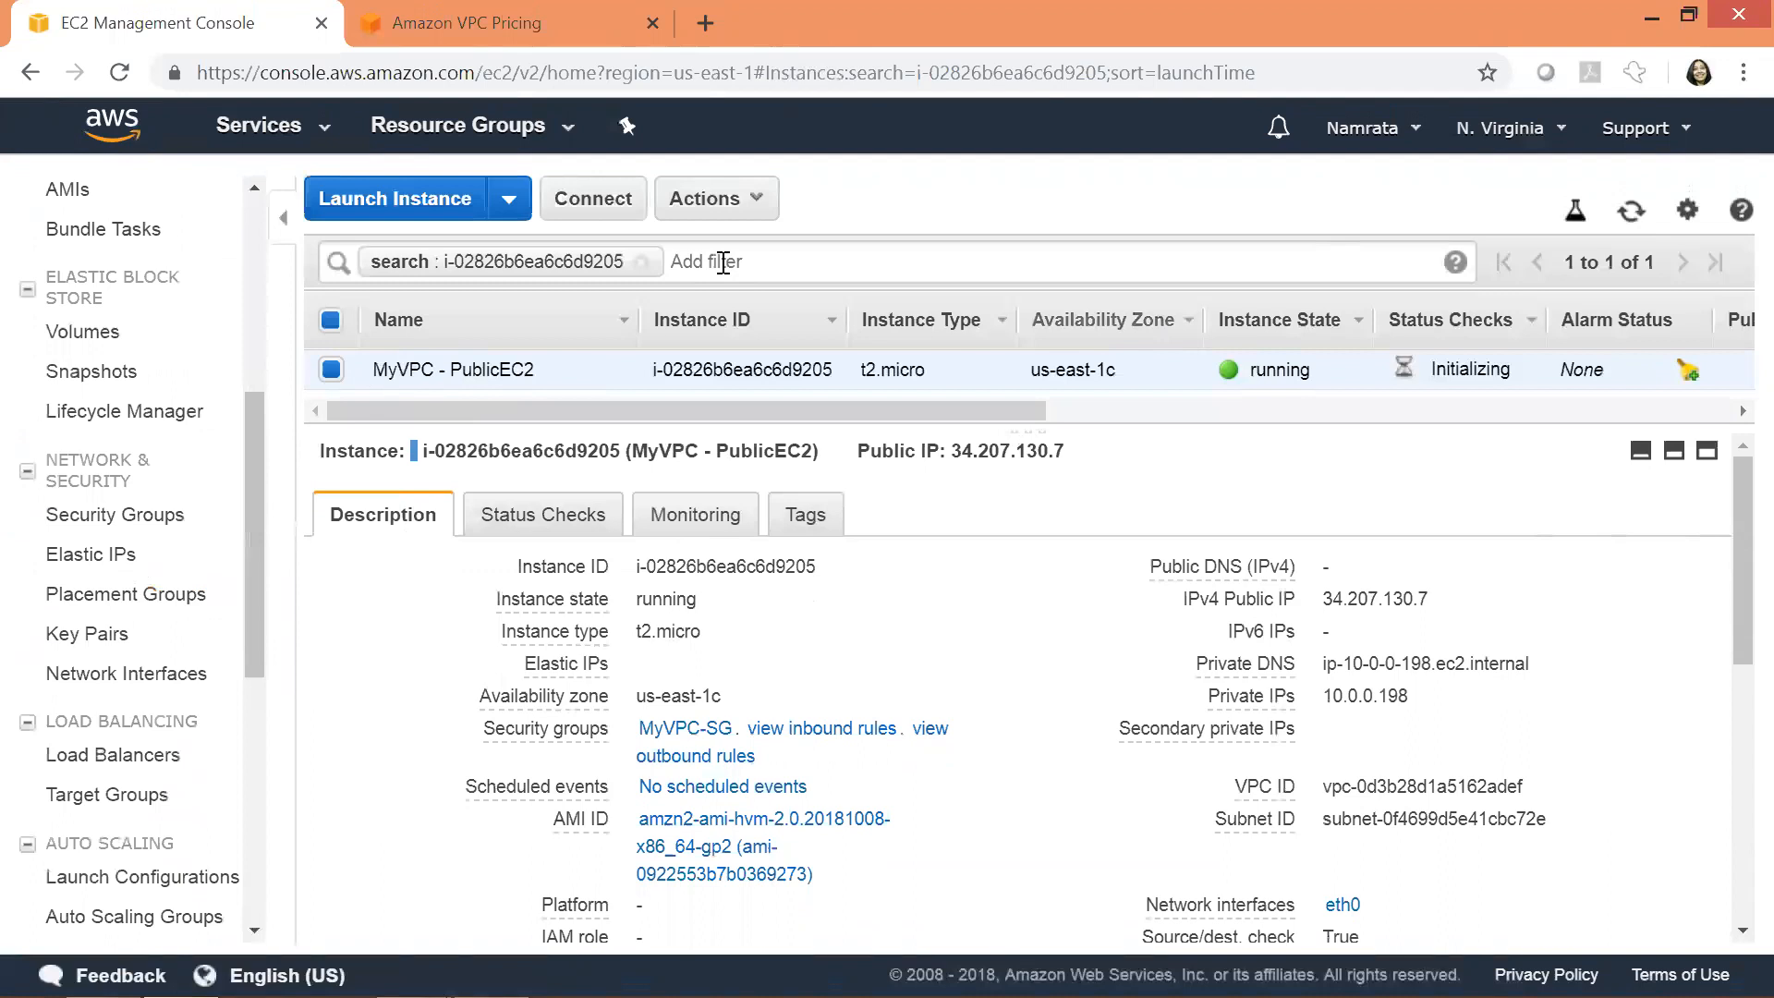
{"action": "left_click", "coordinate": [116, 560]}
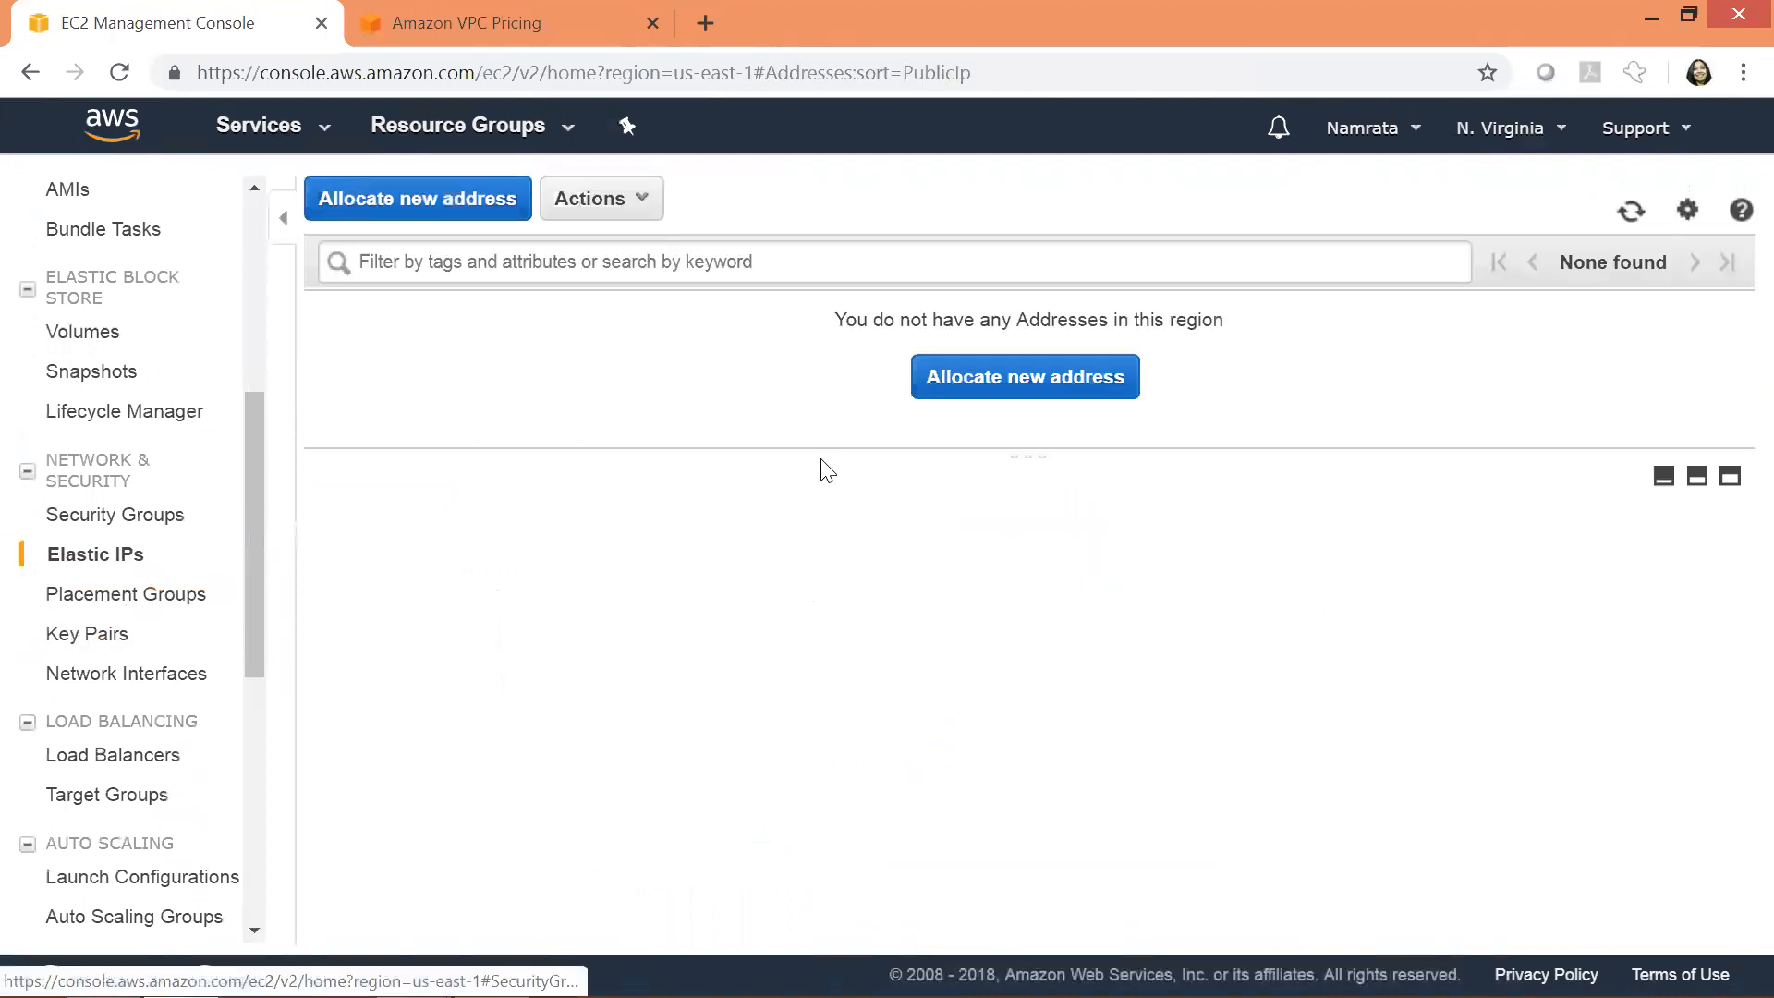
{"action": "left_click", "coordinate": [996, 382]}
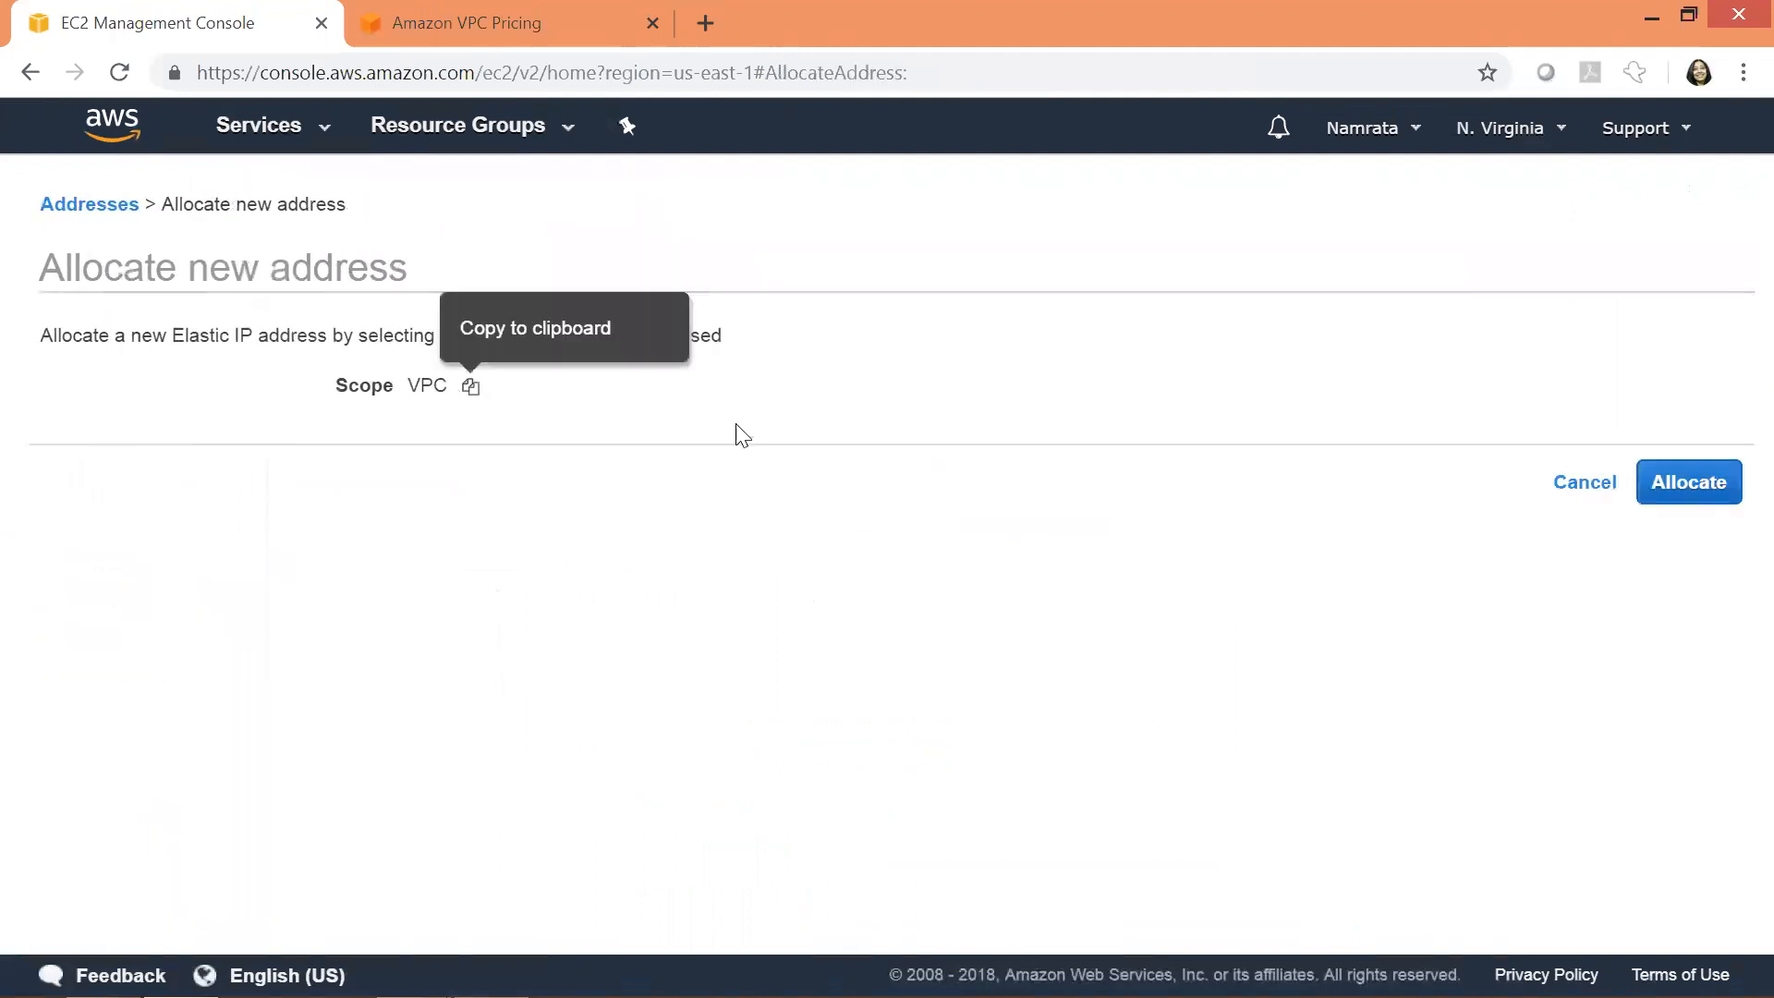
{"action": "left_click", "coordinate": [1705, 506]}
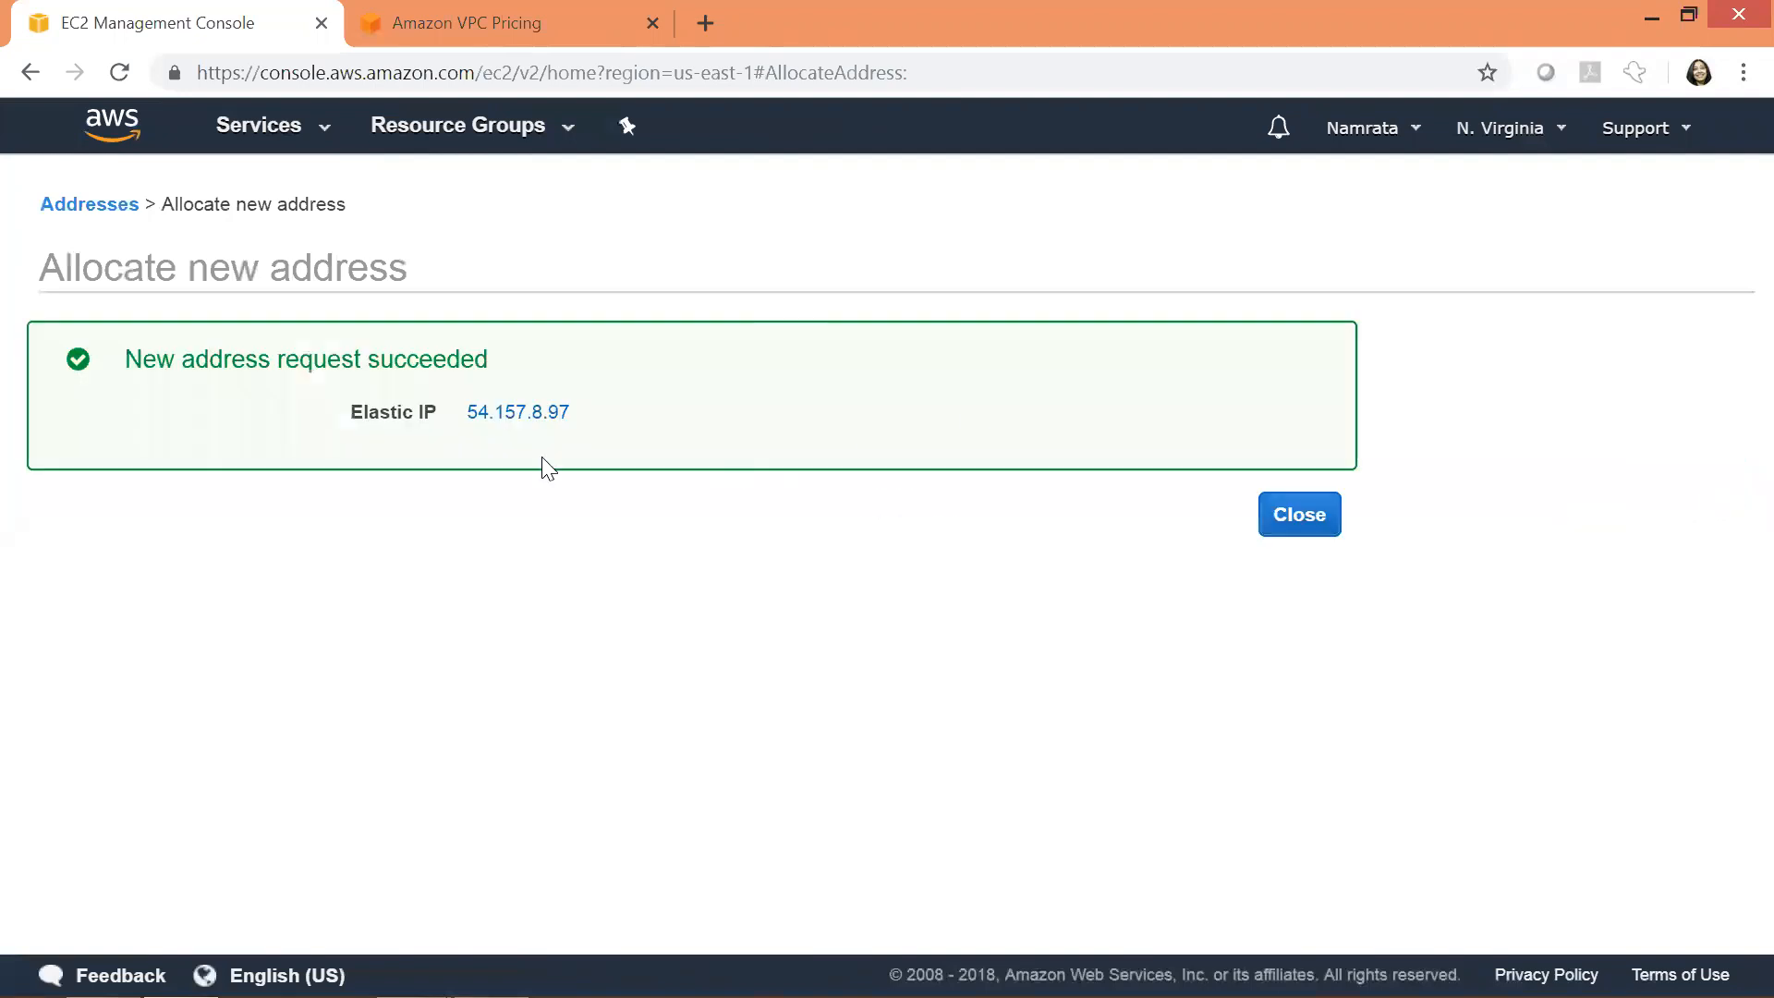
{"action": "left_click", "coordinate": [524, 413]}
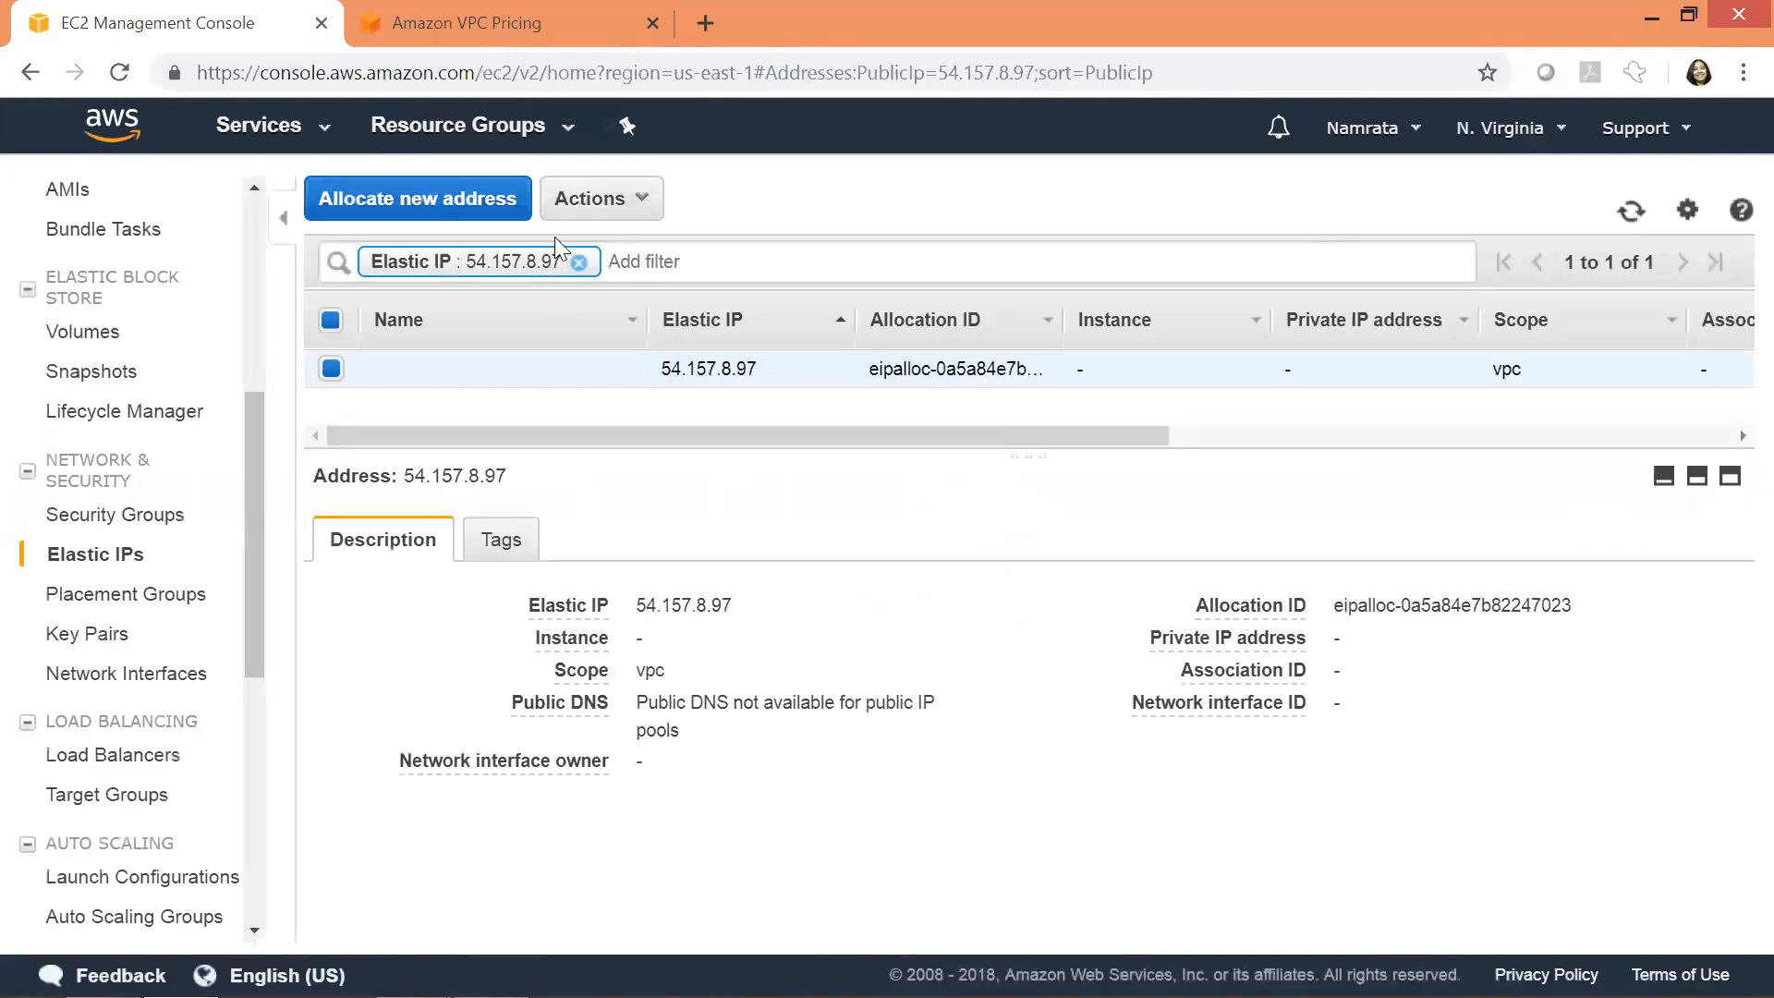
- Associate the new Elastic IP address with the MyVPC - PublicEC2 instance
{"action": "left_click", "coordinate": [644, 200]}
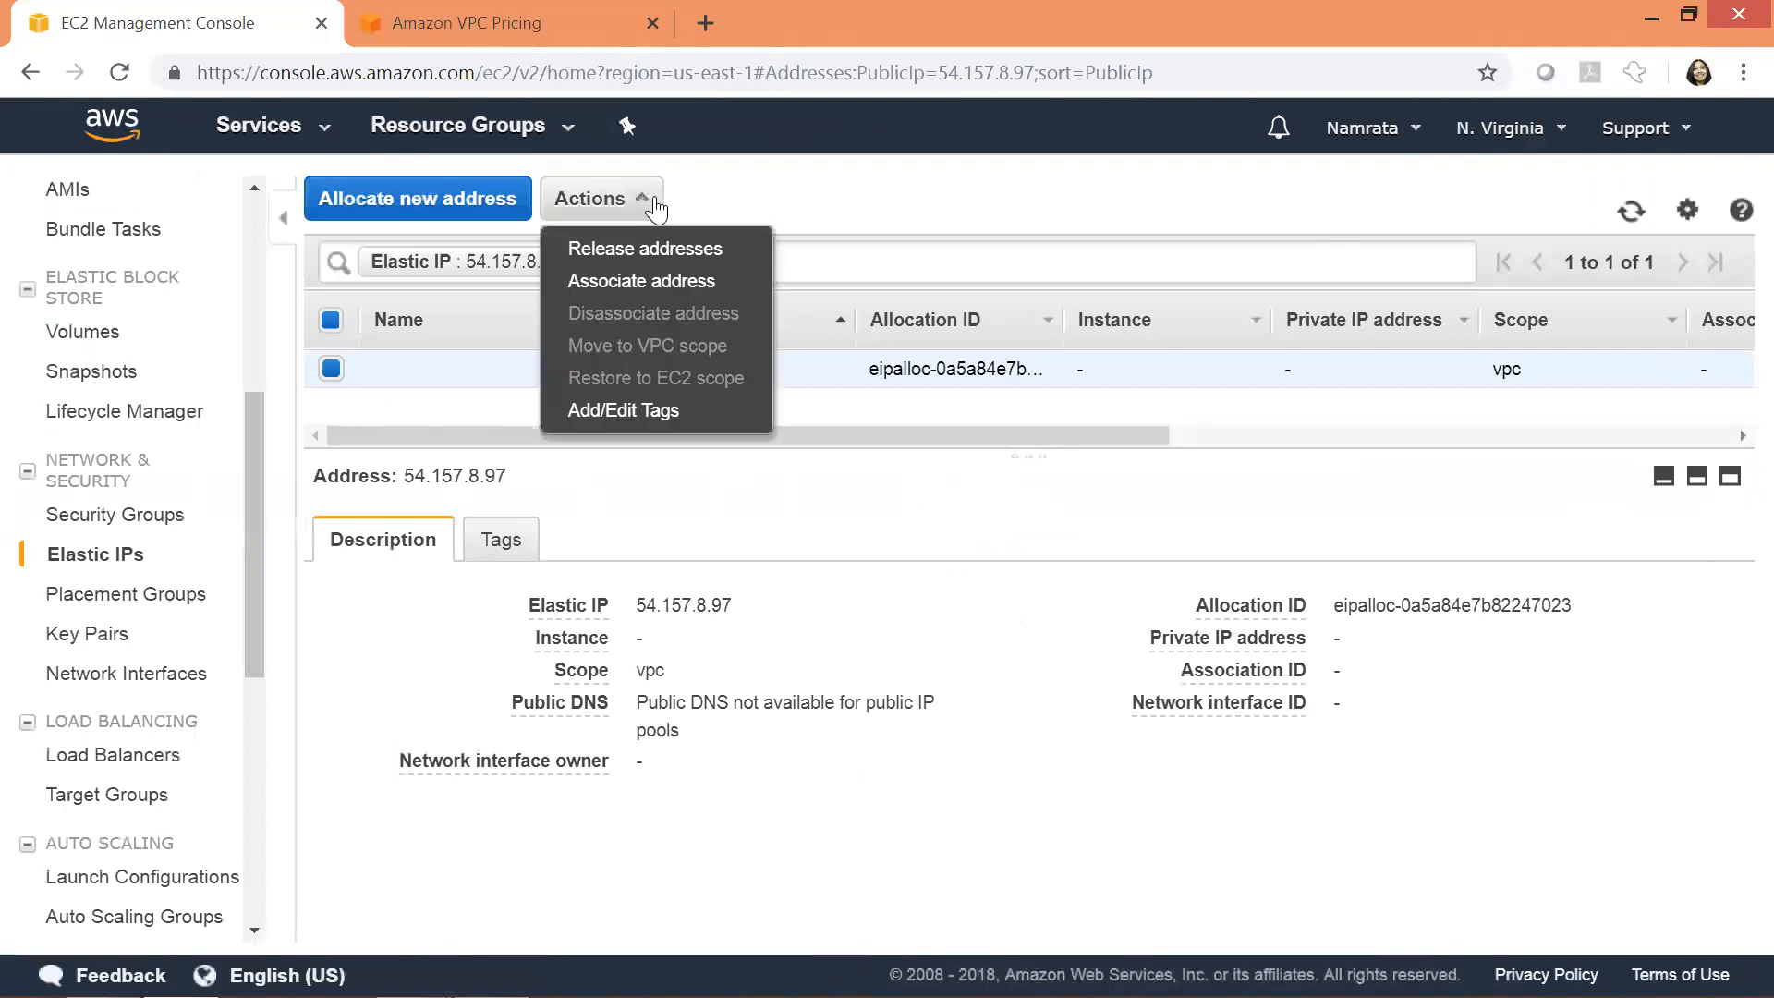
{"action": "left_click", "coordinate": [668, 294]}
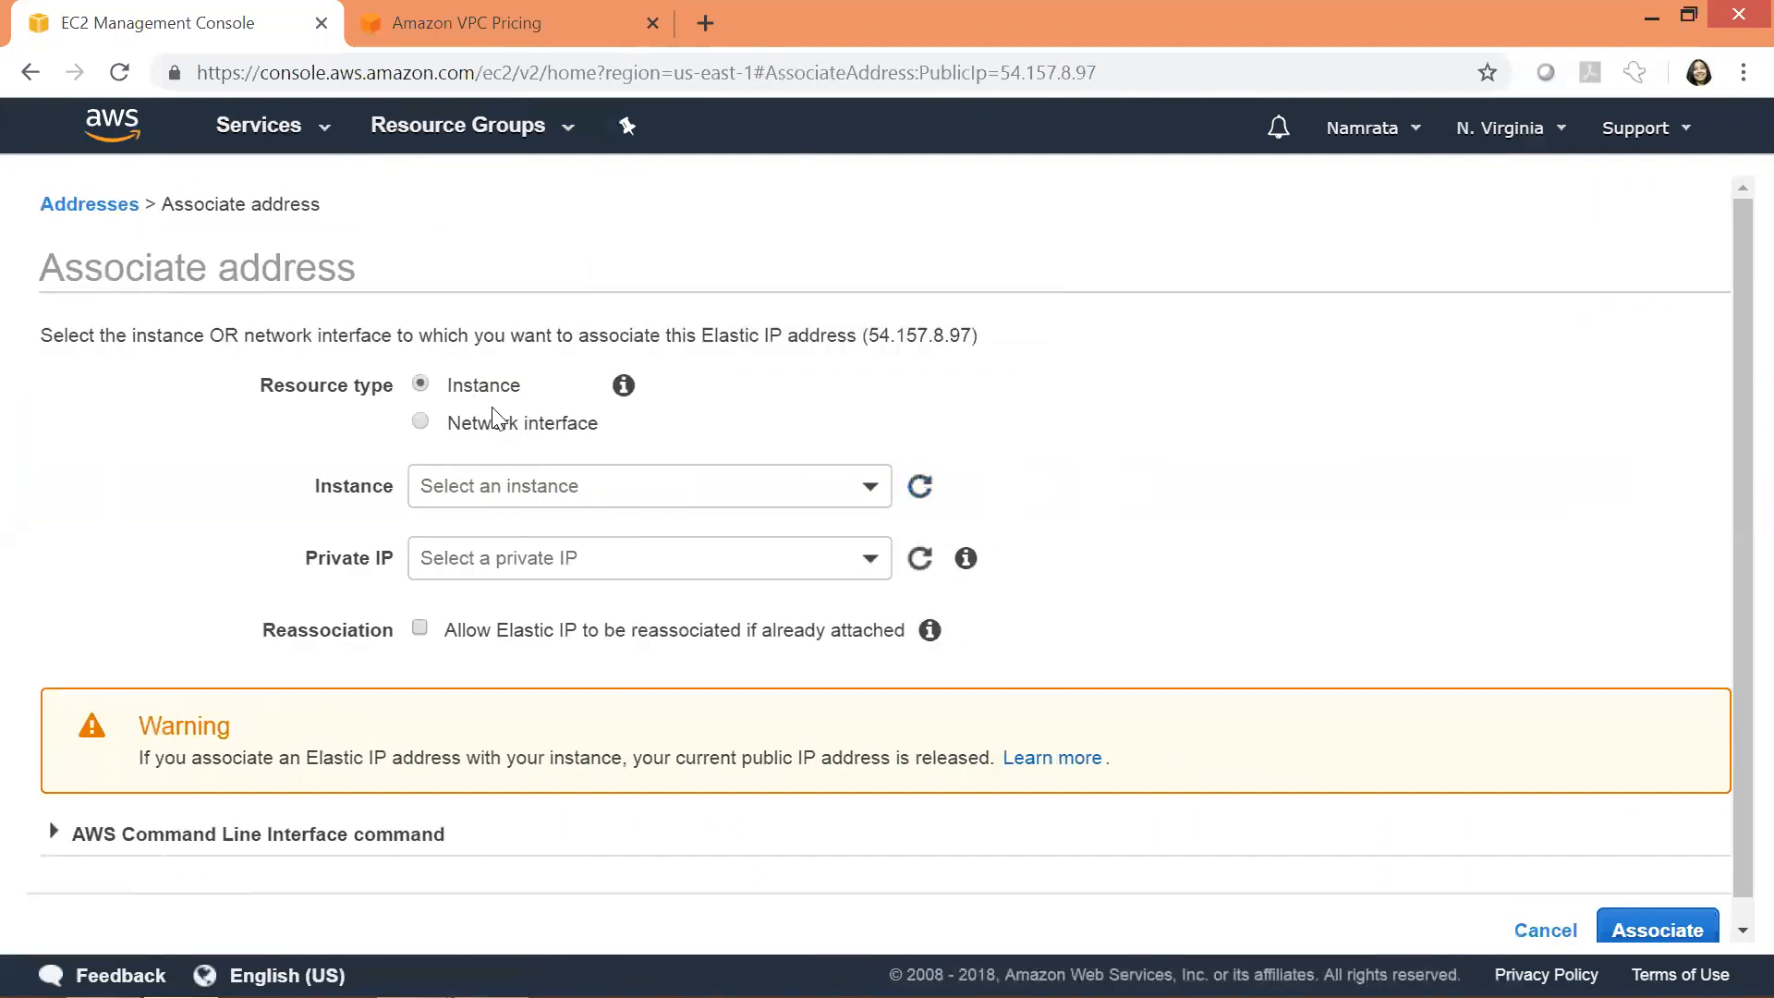
{"action": "left_click", "coordinate": [868, 487]}
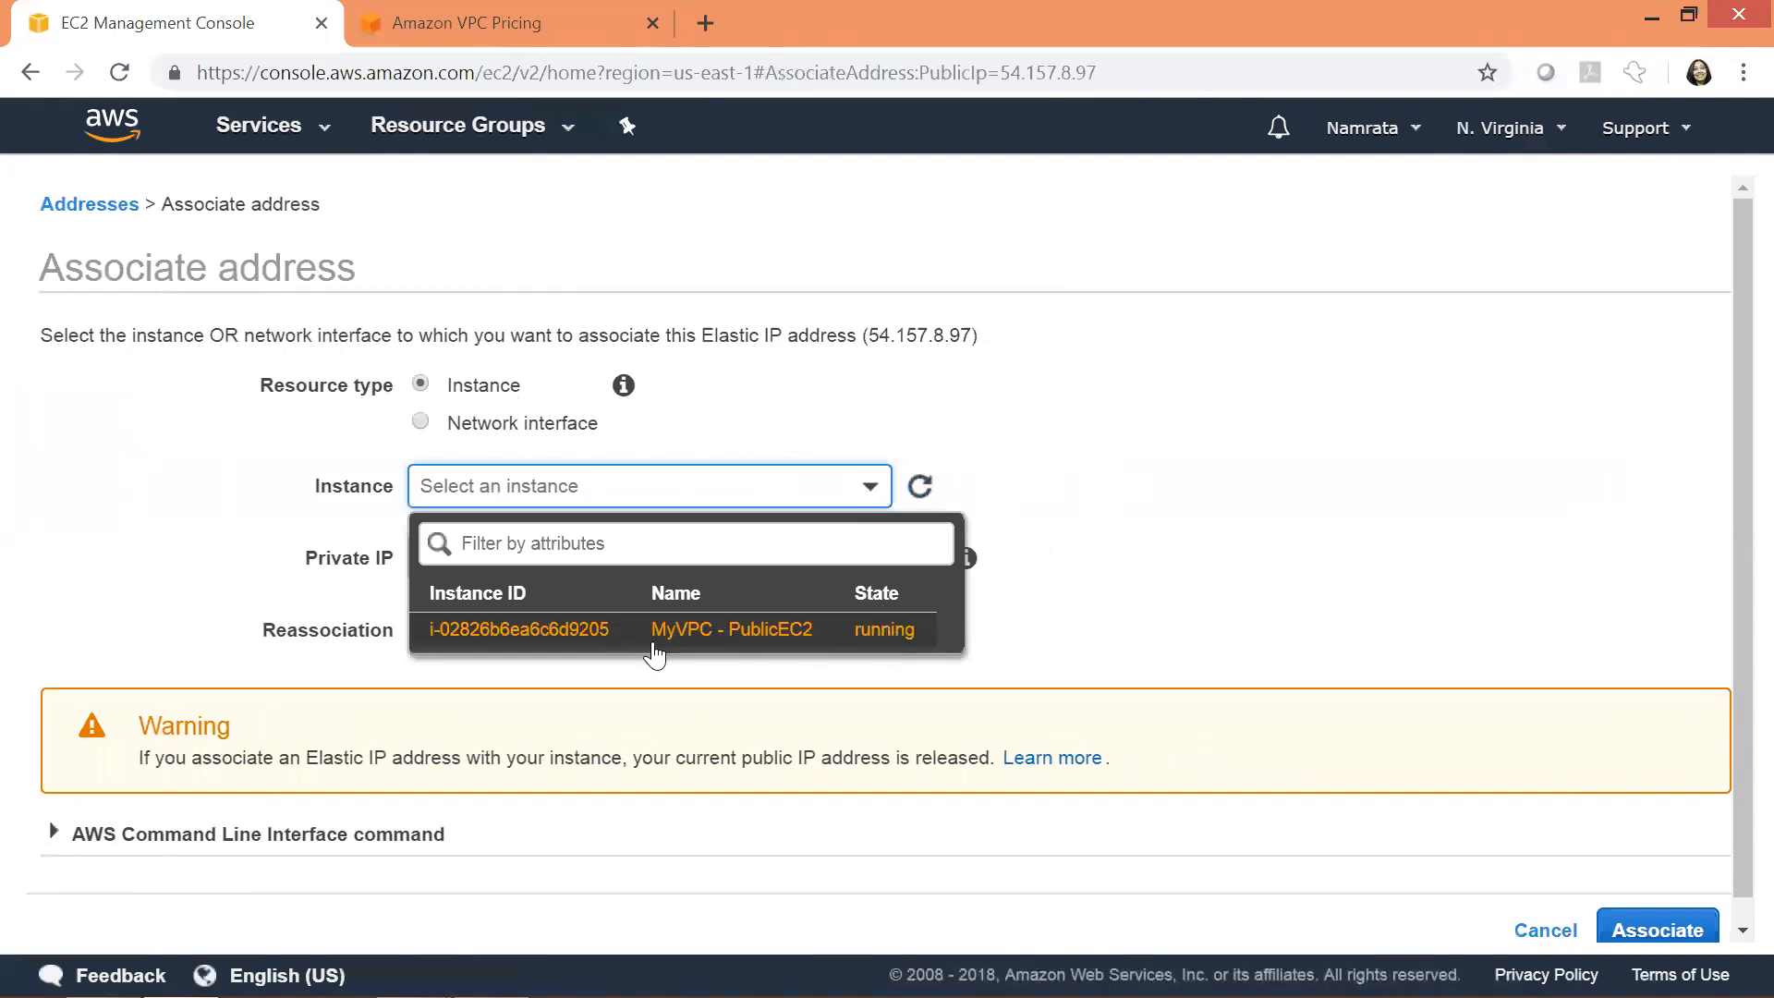
{"action": "left_click", "coordinate": [817, 637]}
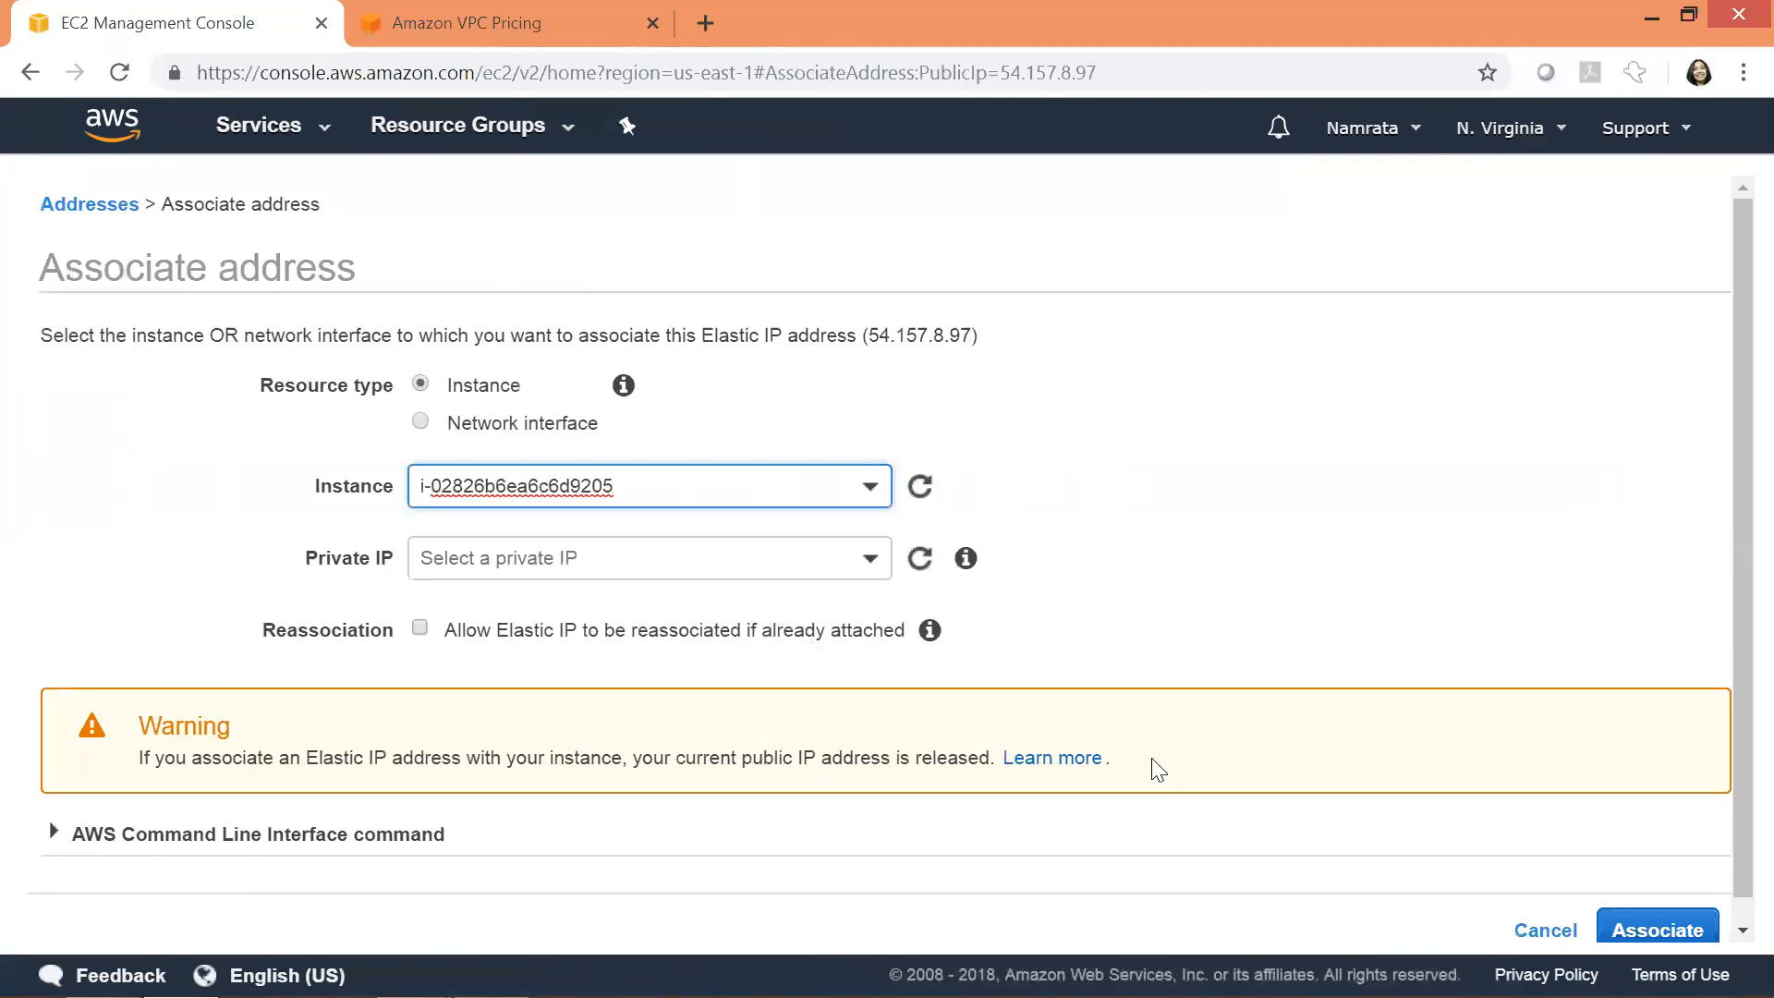
{"action": "left_click", "coordinate": [1265, 527]}
{"action": "left_click_drag", "start_coordinate": [1735, 389], "coordinate": [1730, 665]}
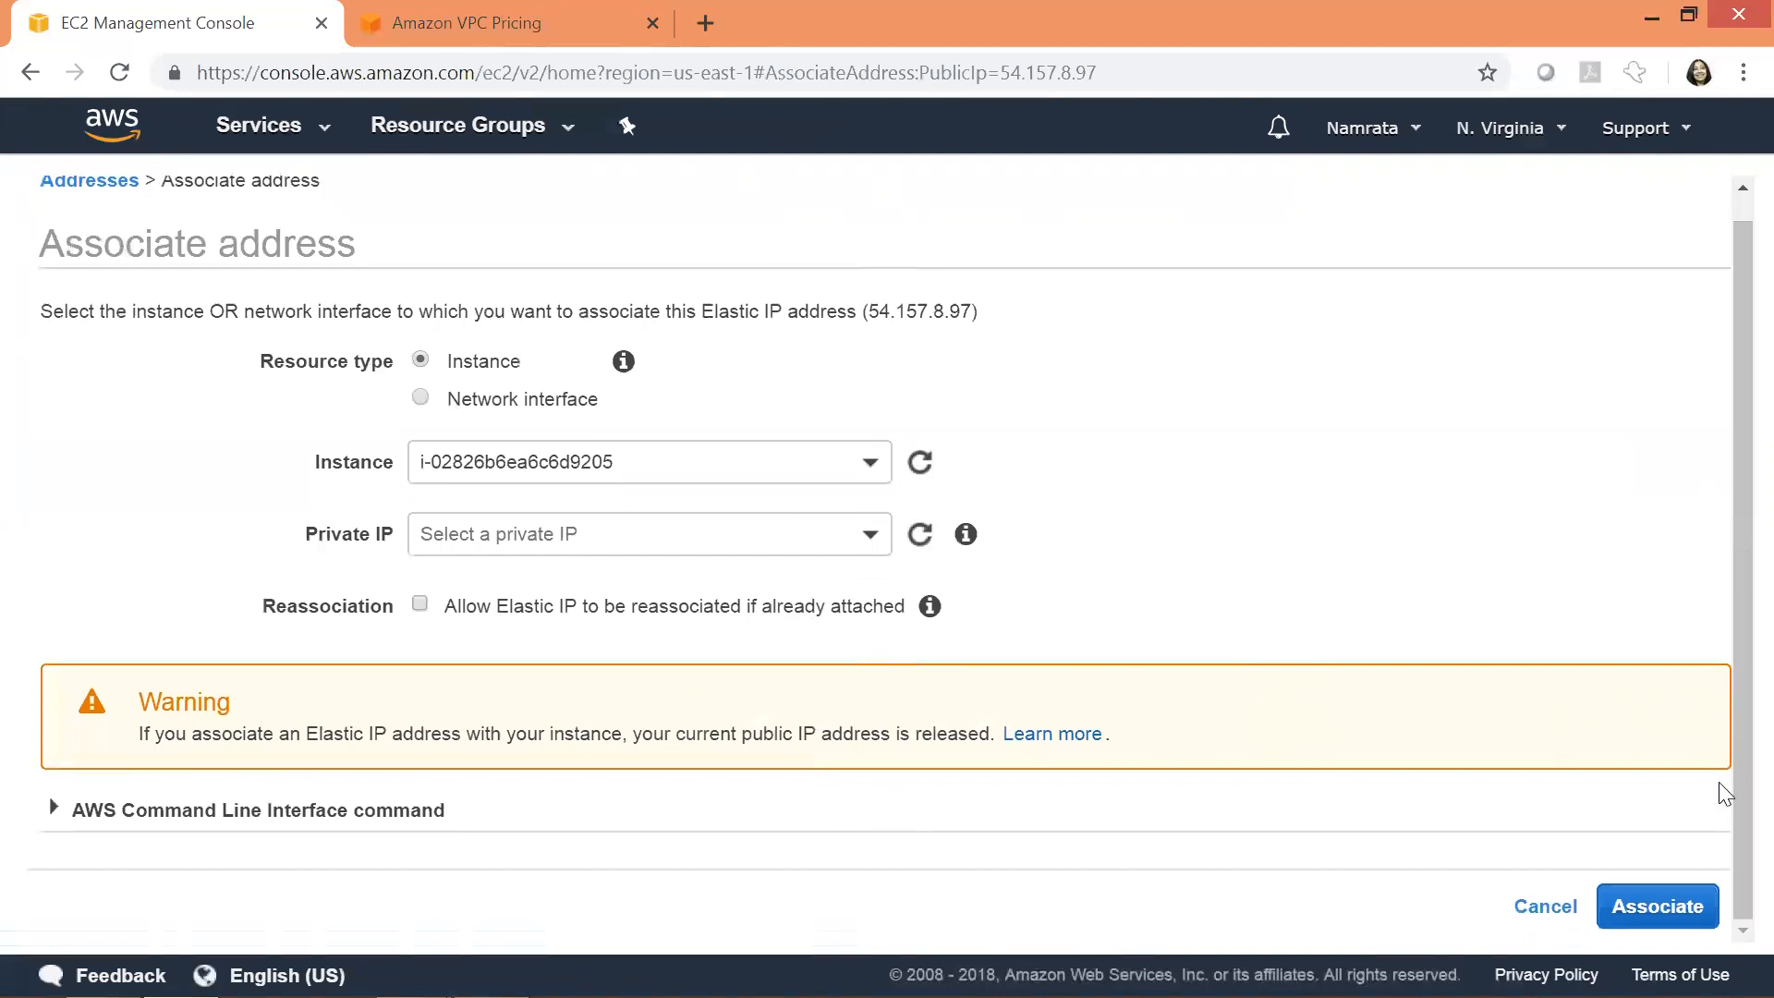
{"action": "left_click", "coordinate": [1640, 919]}
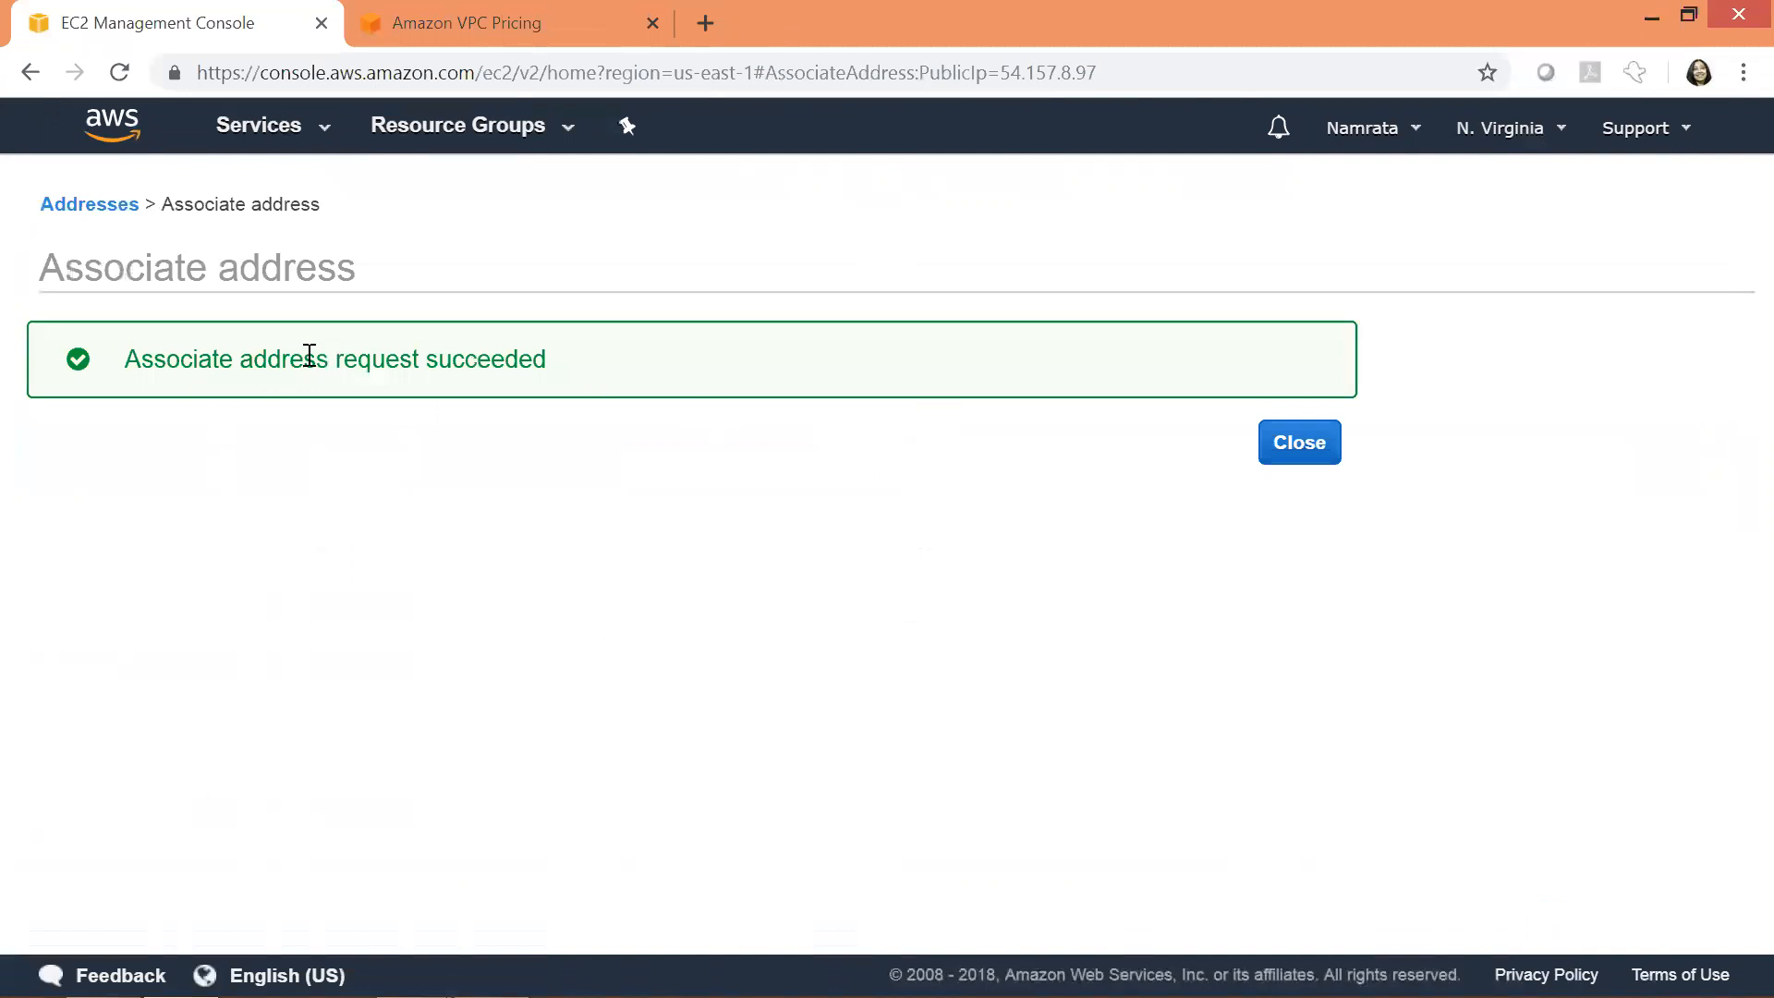
{"action": "left_click", "coordinate": [1316, 461]}
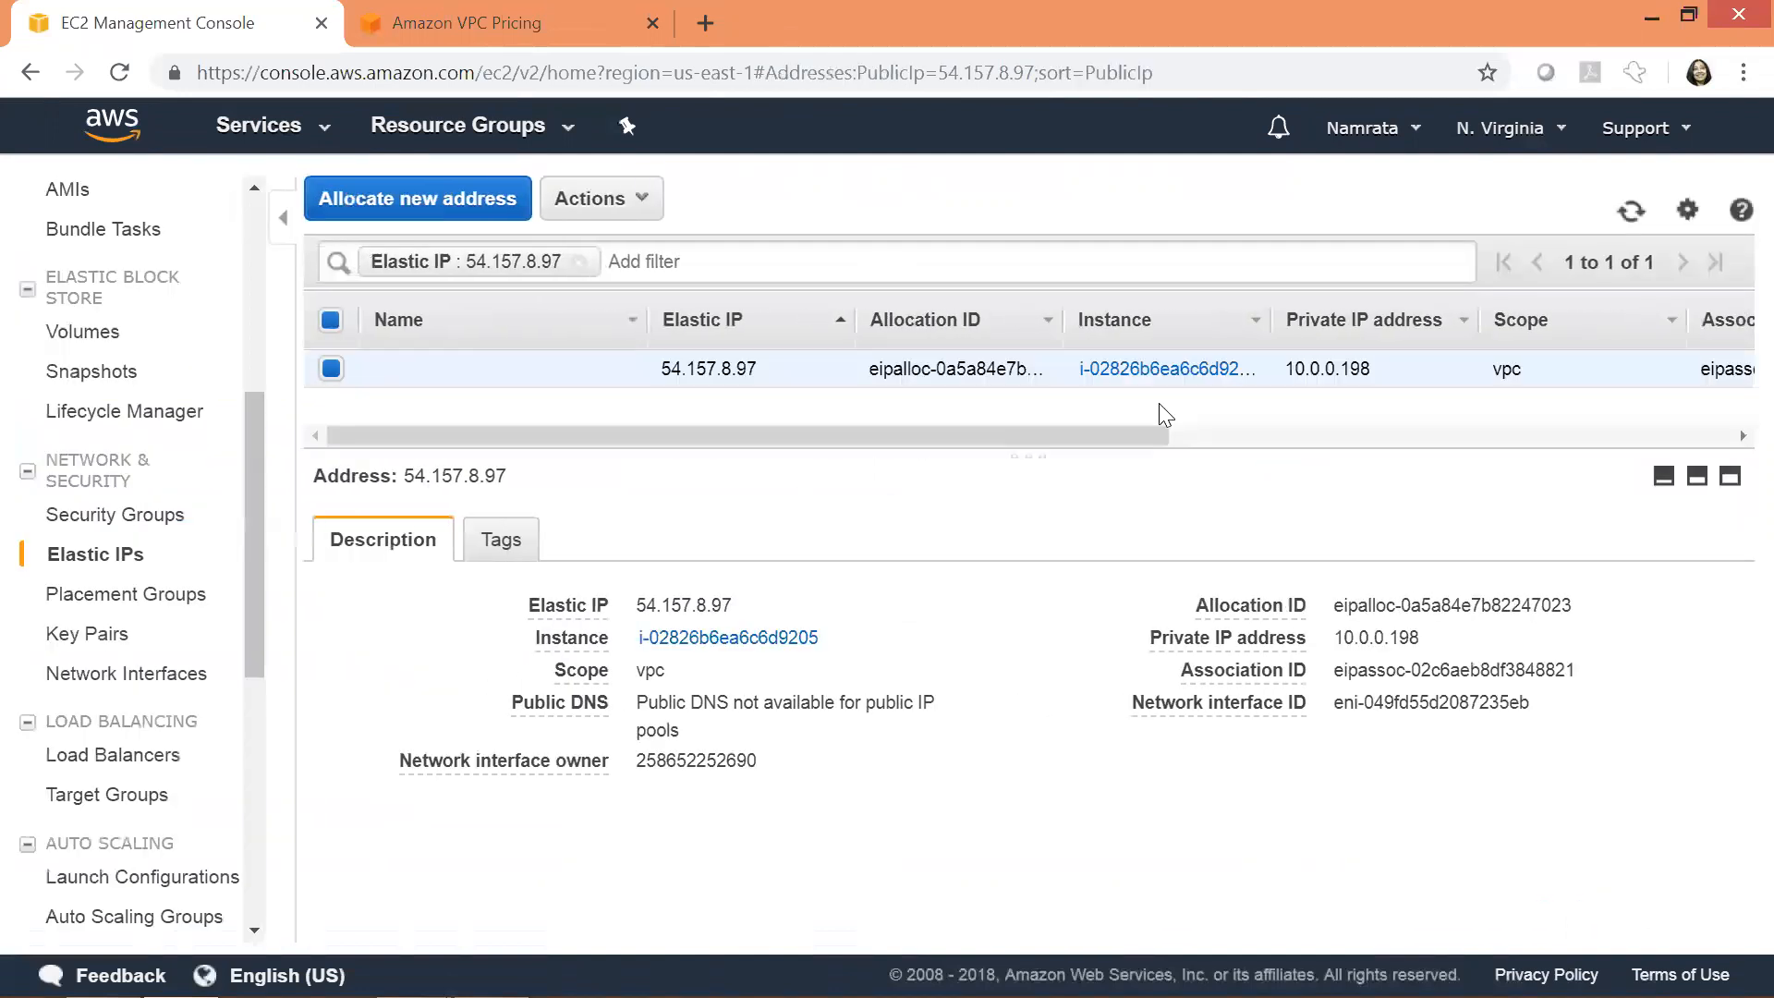
- Go to the instance list, select MyVPC - PublicEC2 and copy its IPv4 public IP
{"action": "scroll", "coordinate": [253, 264], "scroll_direction": "up", "scroll_amount": 5}
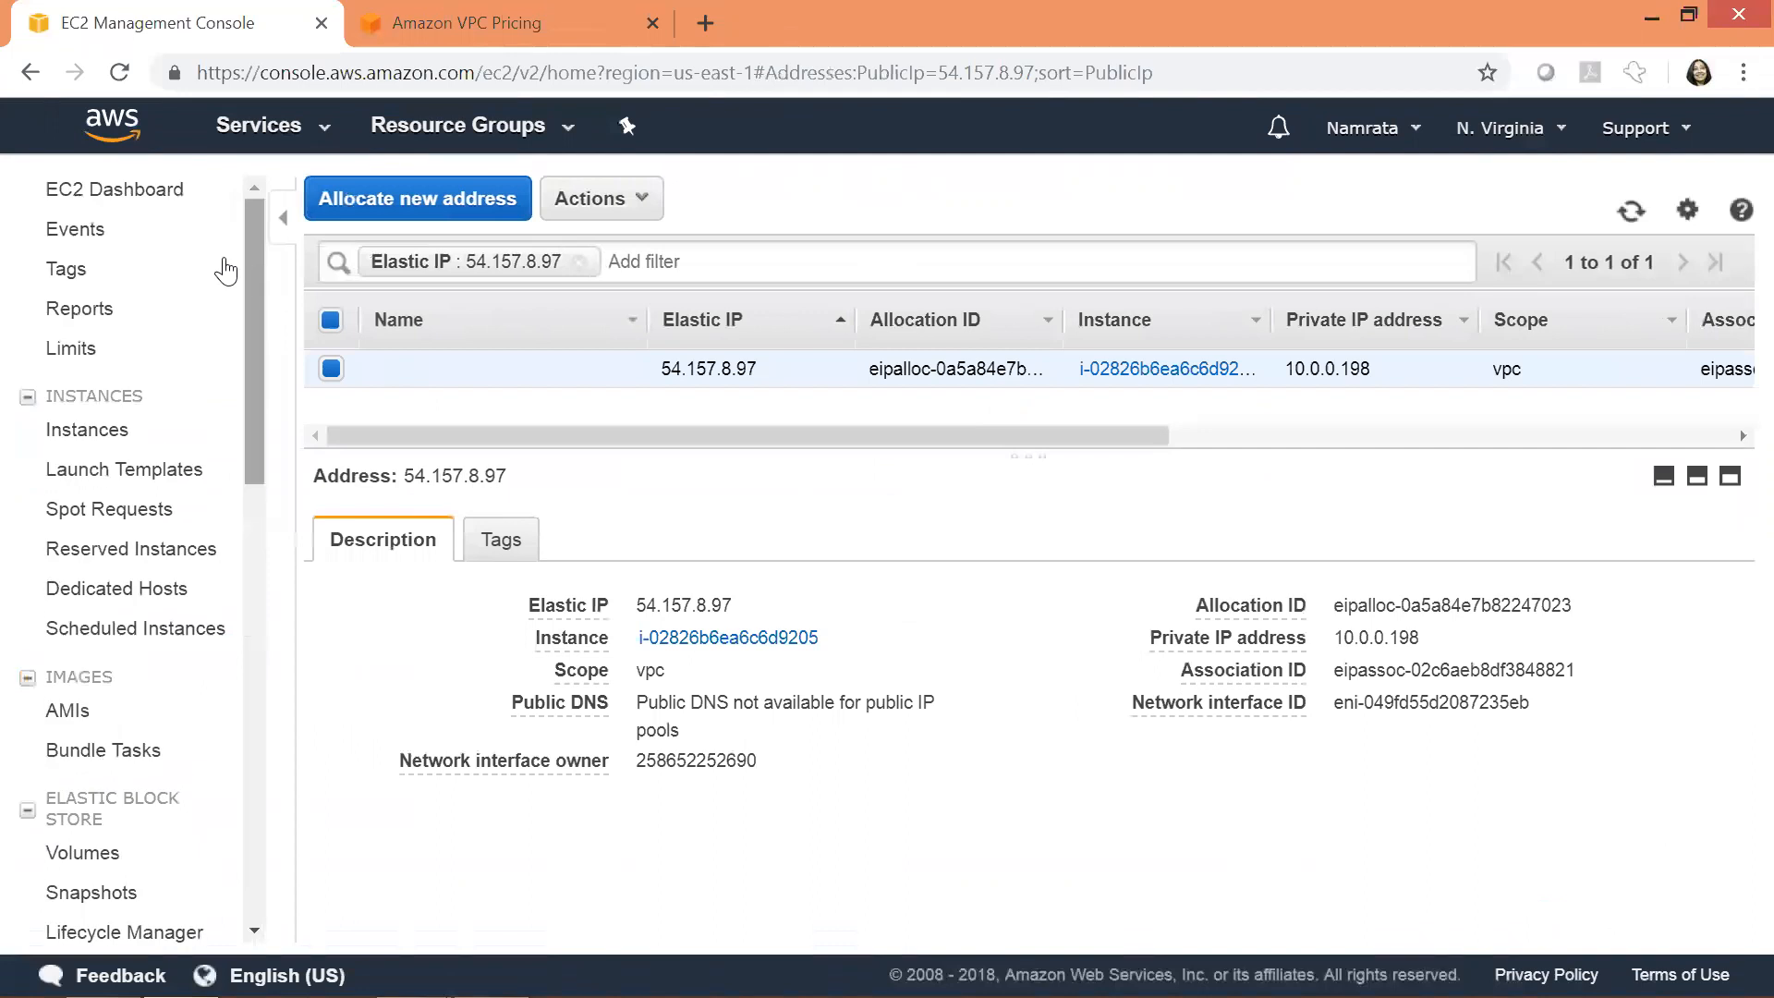
{"action": "left_click", "coordinate": [116, 198]}
{"action": "left_click", "coordinate": [448, 286]}
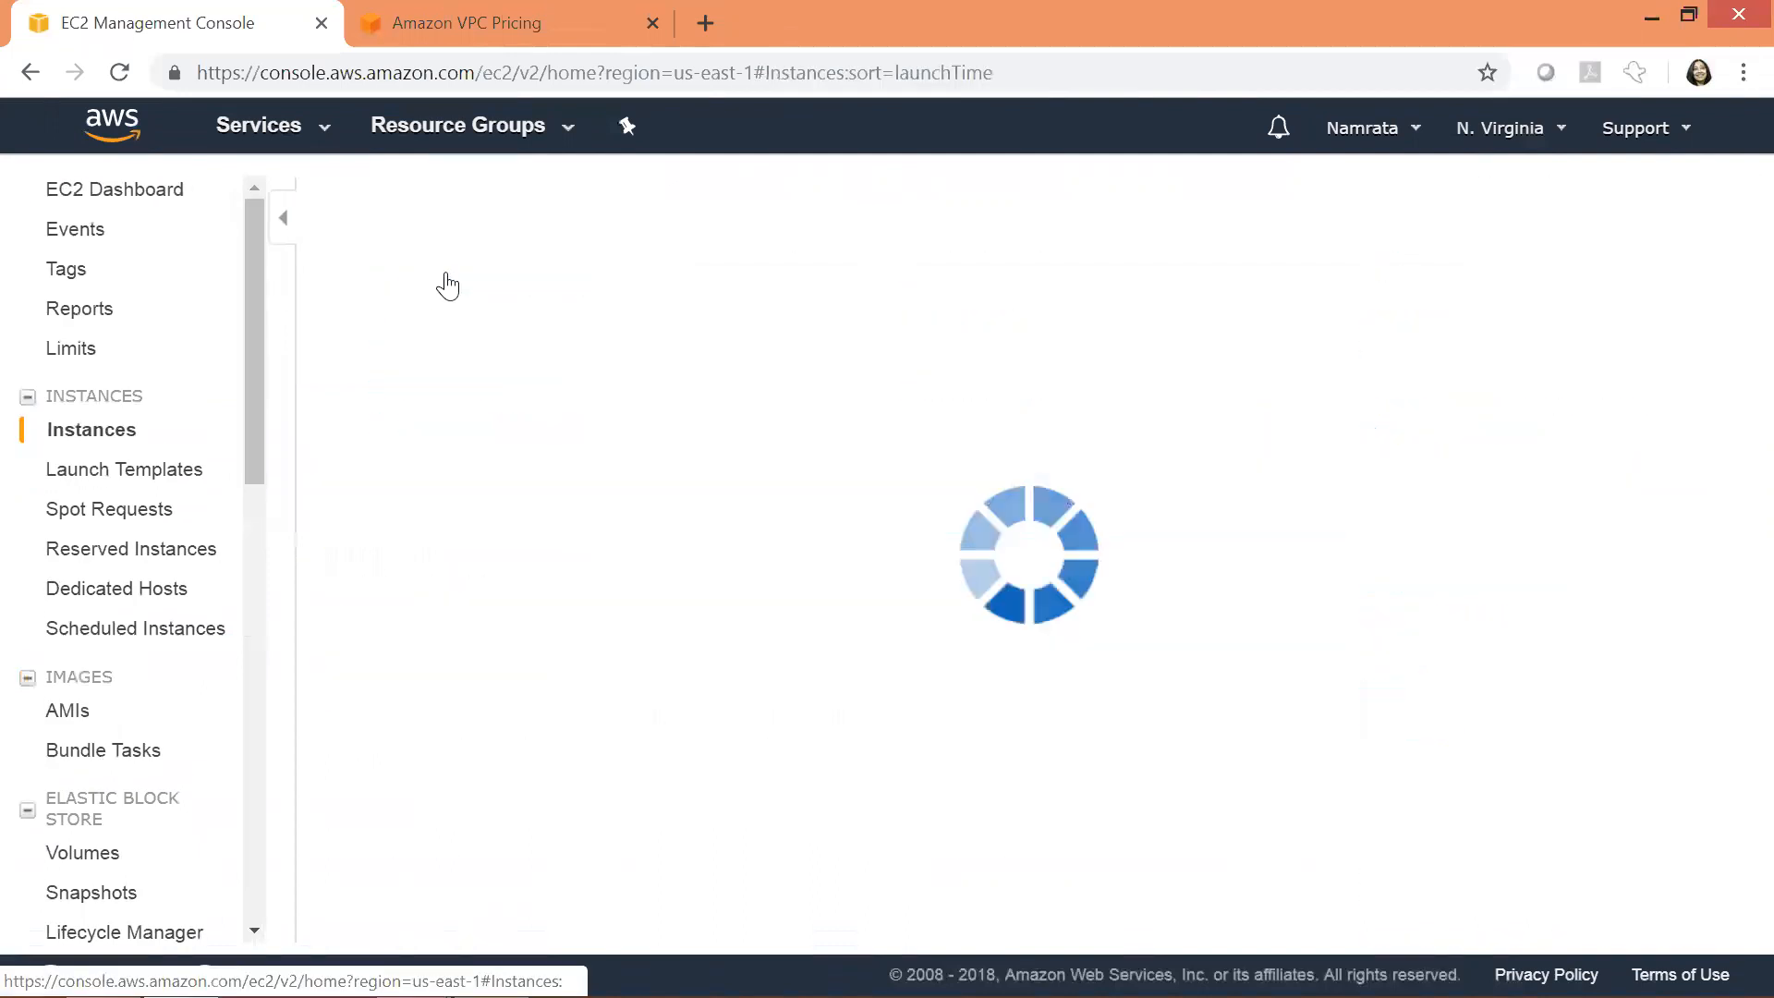
{"action": "left_click_drag", "start_coordinate": [573, 427], "coordinate": [562, 579]}
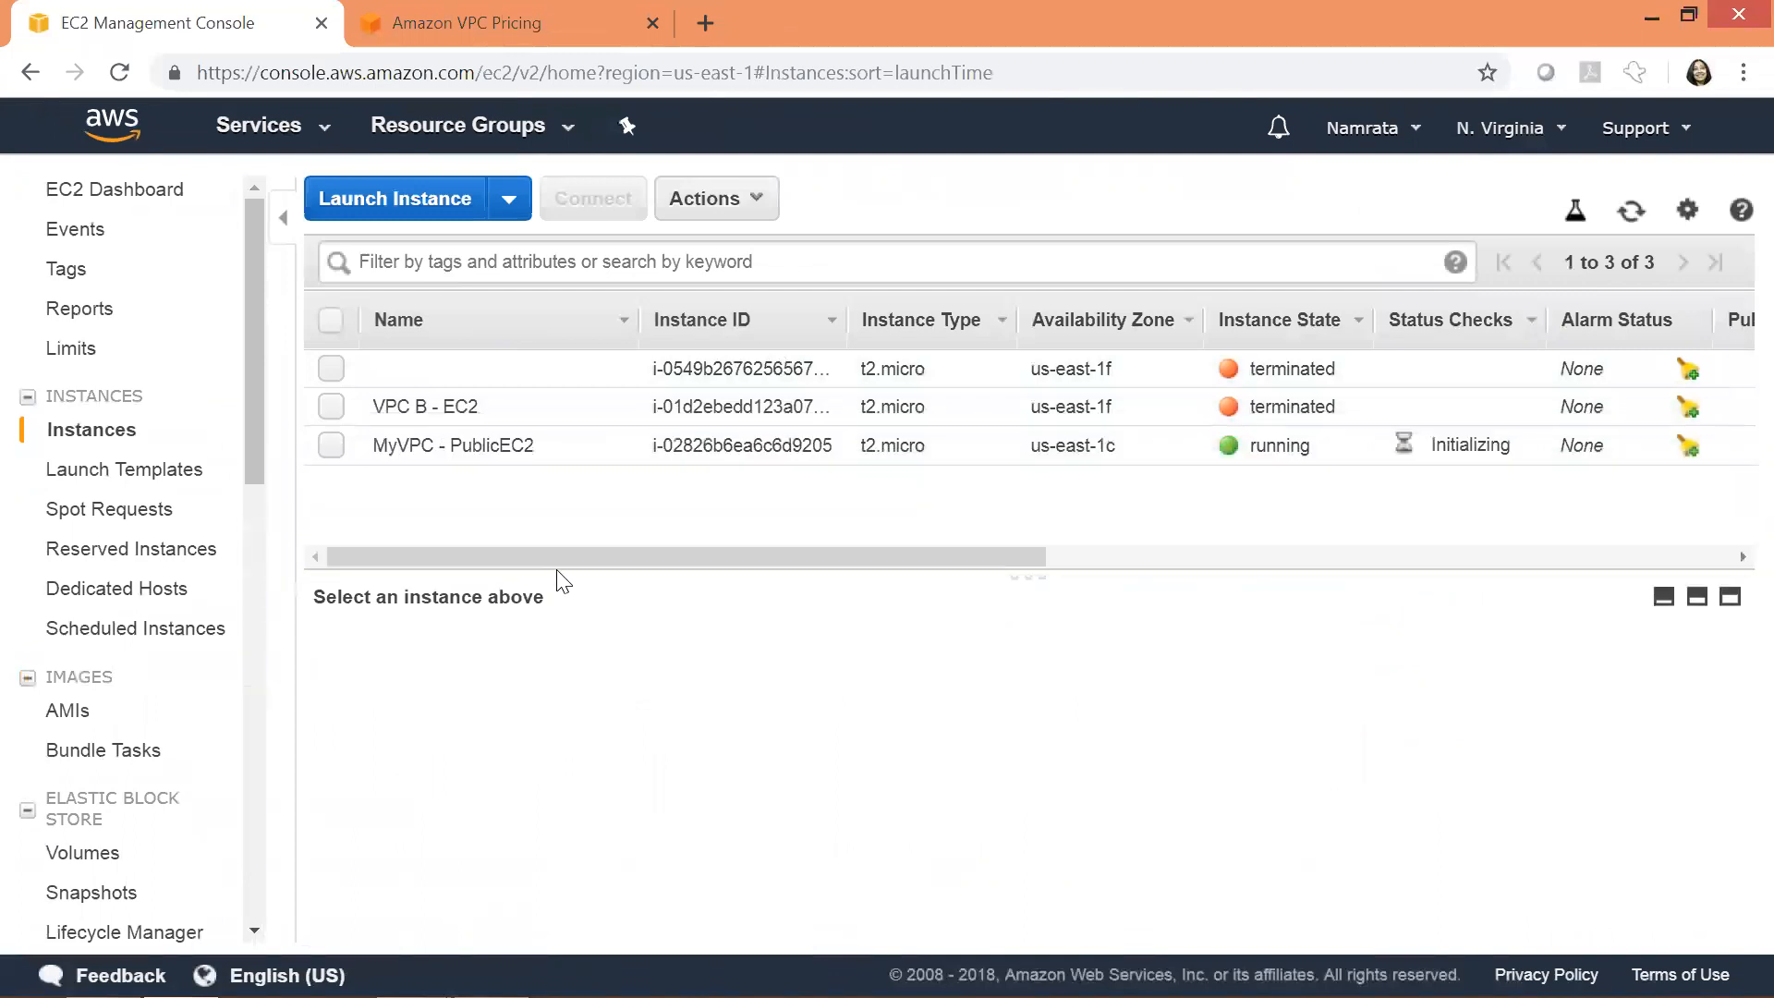
{"action": "left_click", "coordinate": [334, 447]}
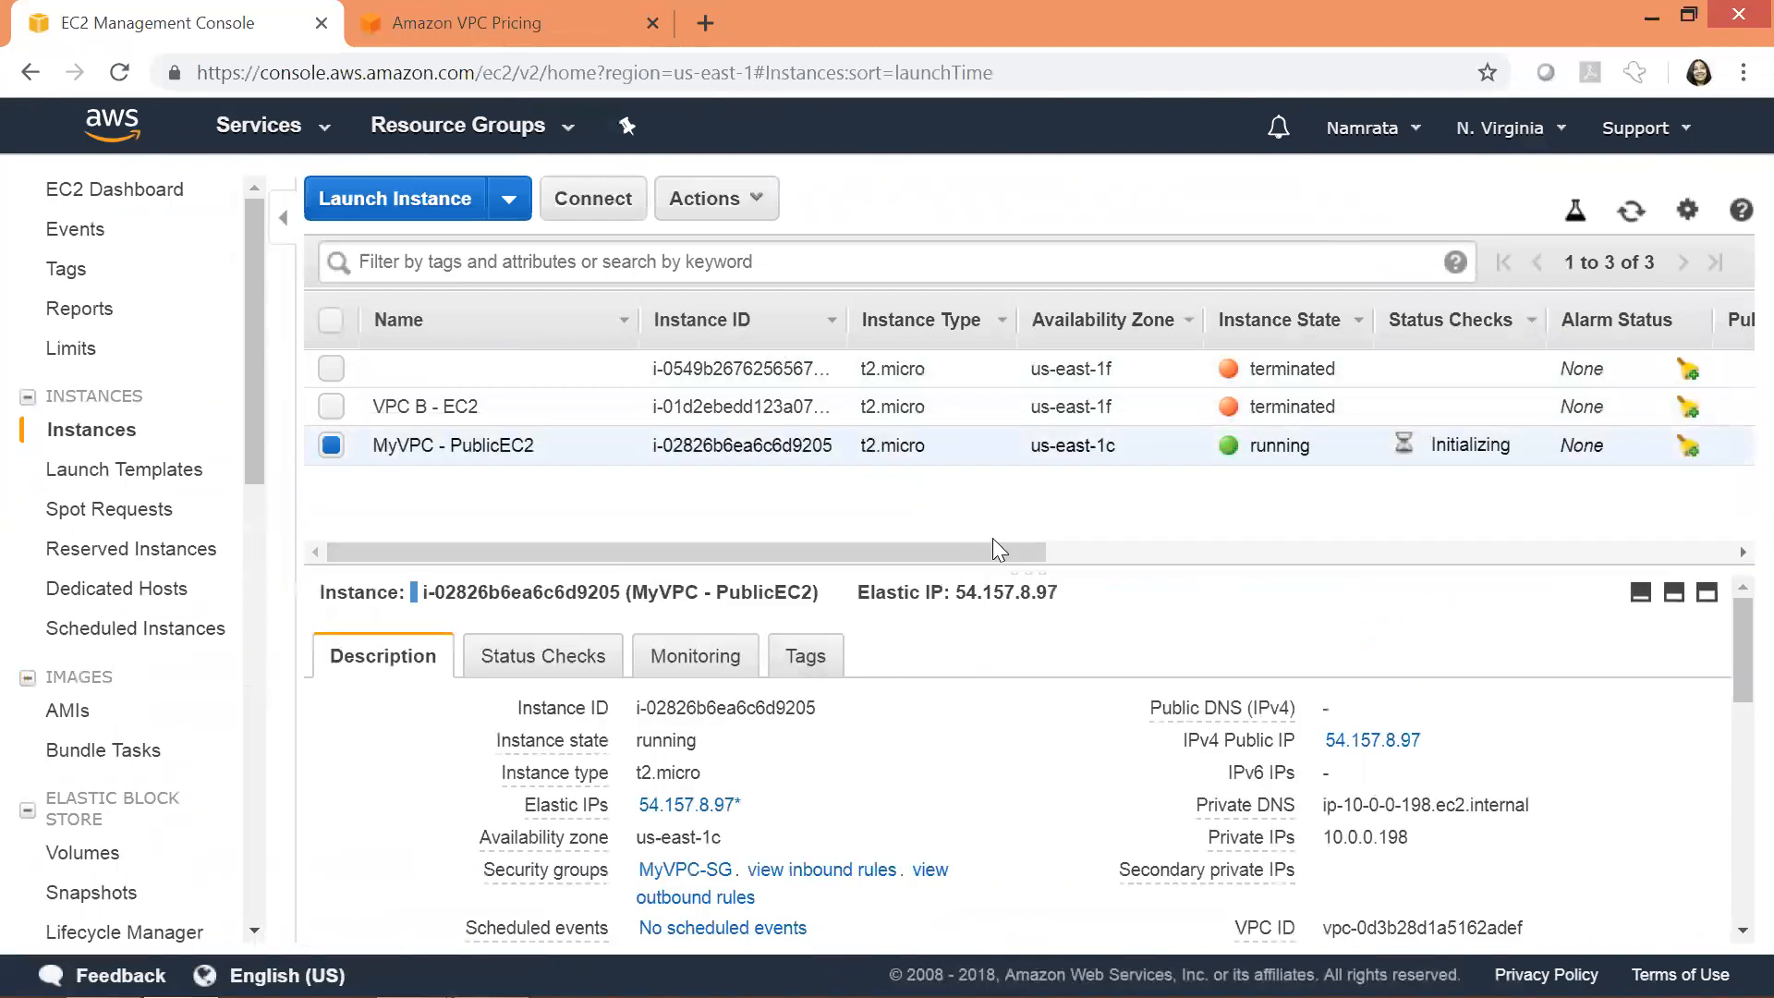
{"action": "left_click_drag", "start_coordinate": [992, 566], "coordinate": [991, 527]}
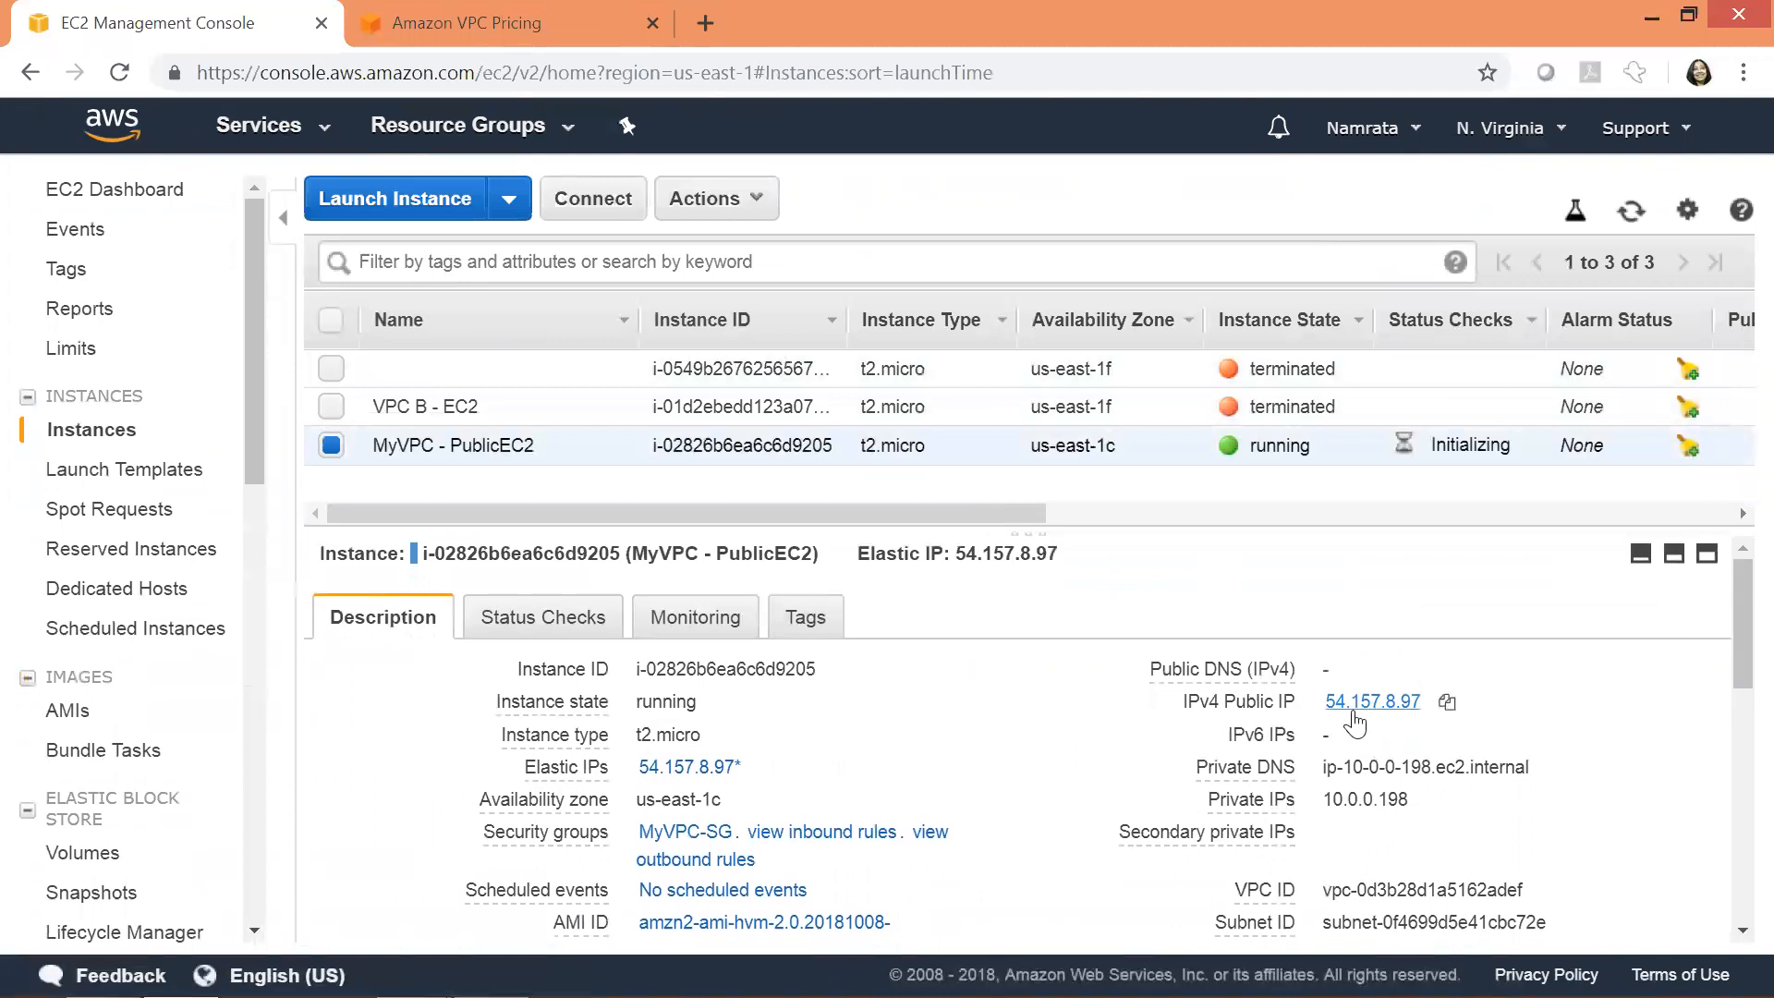
{"action": "left_click_drag", "start_coordinate": [1730, 658], "coordinate": [1715, 540]}
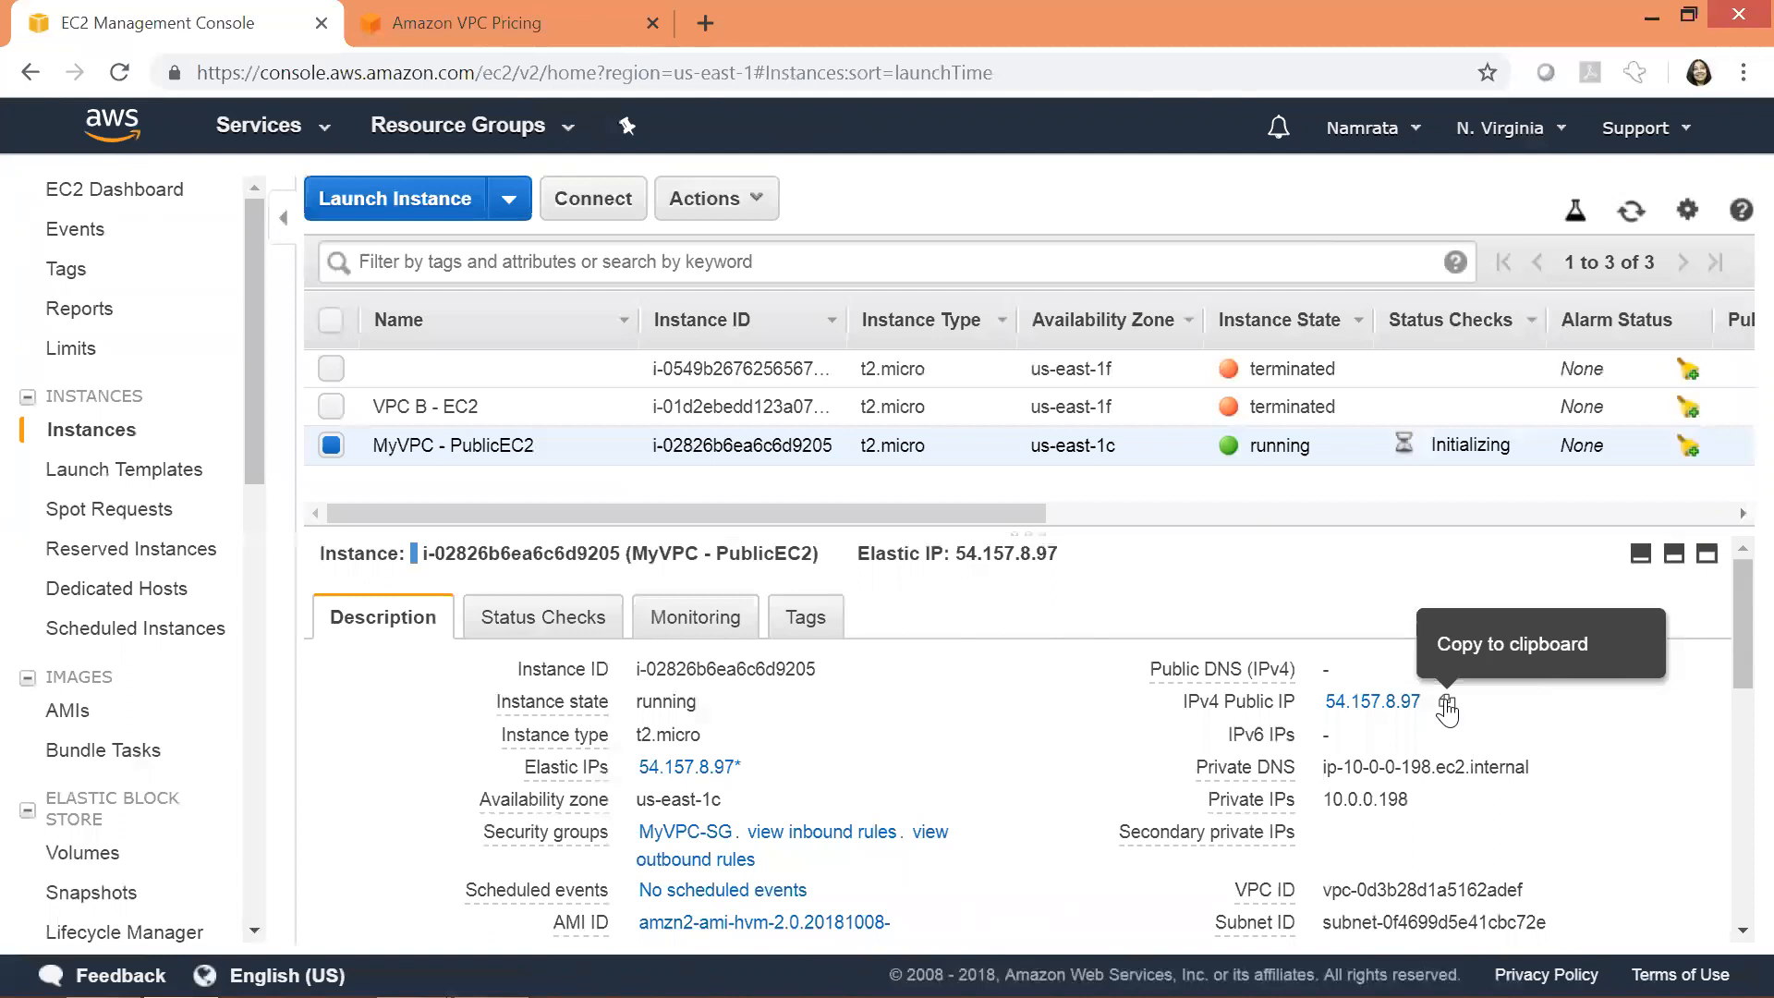
{"action": "left_click", "coordinate": [1447, 704]}
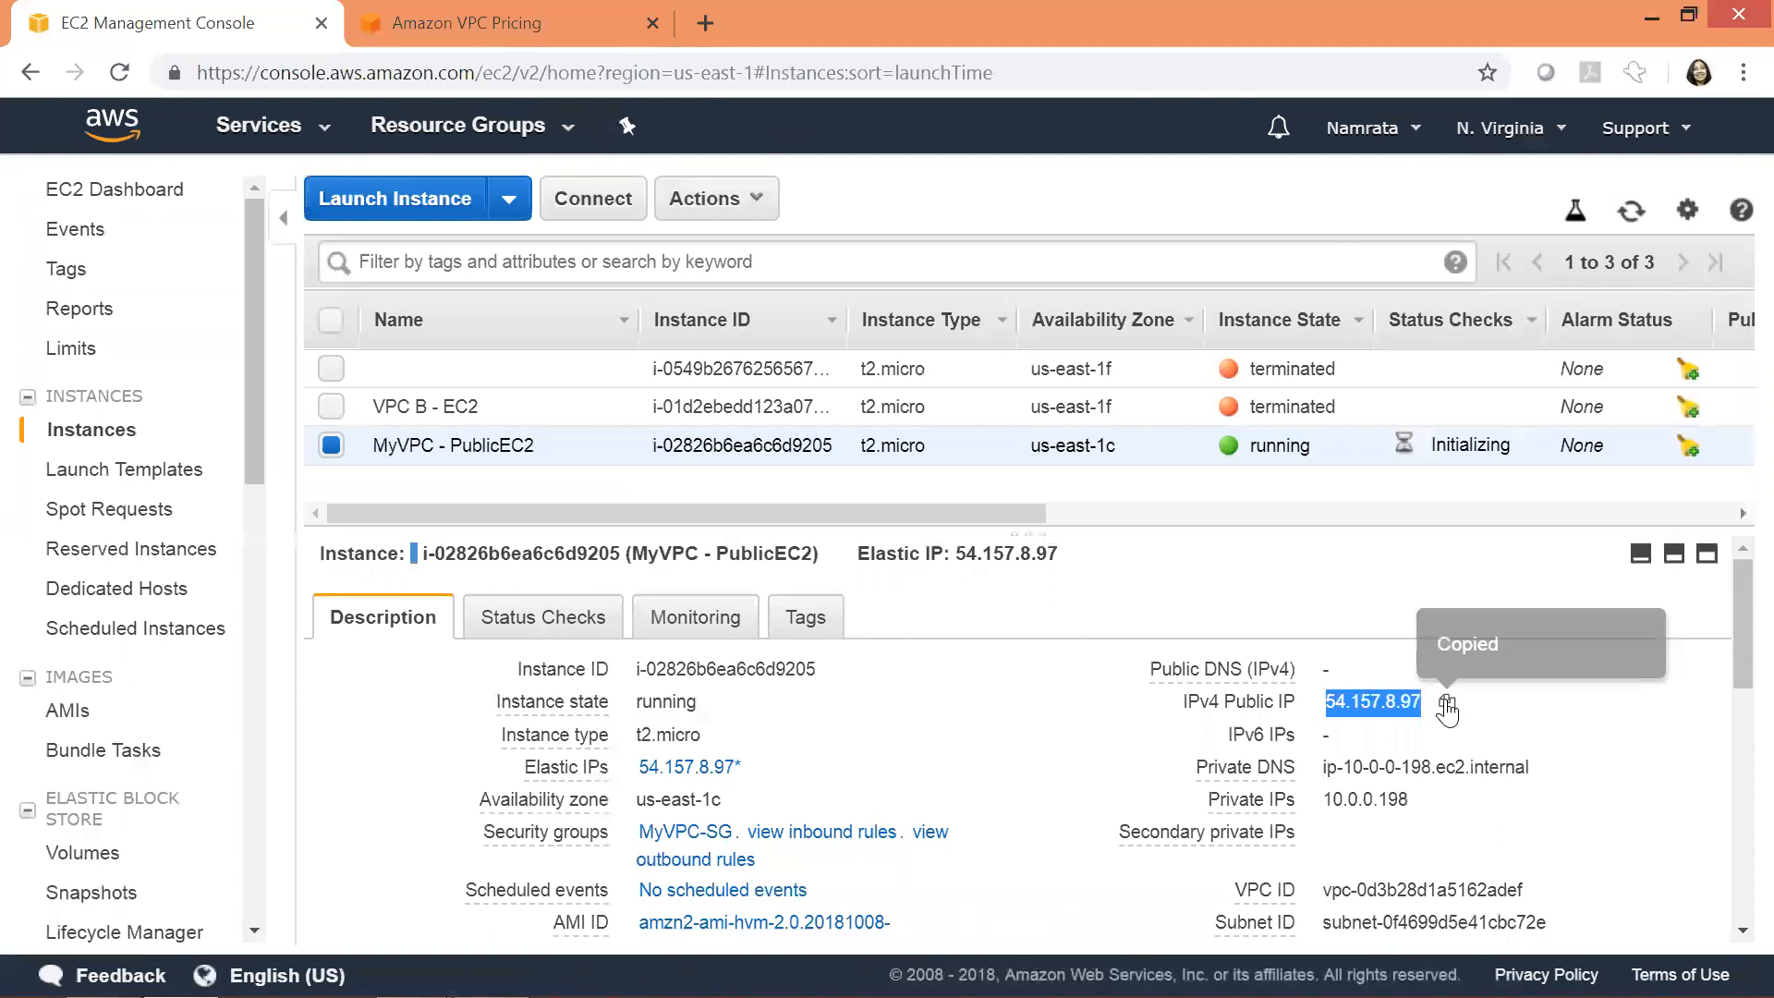
- Switch to the AWSKeyPair folder, launch putty.exe and paste the copied public IP as the host name
{"action": "key", "text": "alt+Tab"}
{"action": "key", "text": "alt+Tab"}
{"action": "key", "text": "alt+Tab"}
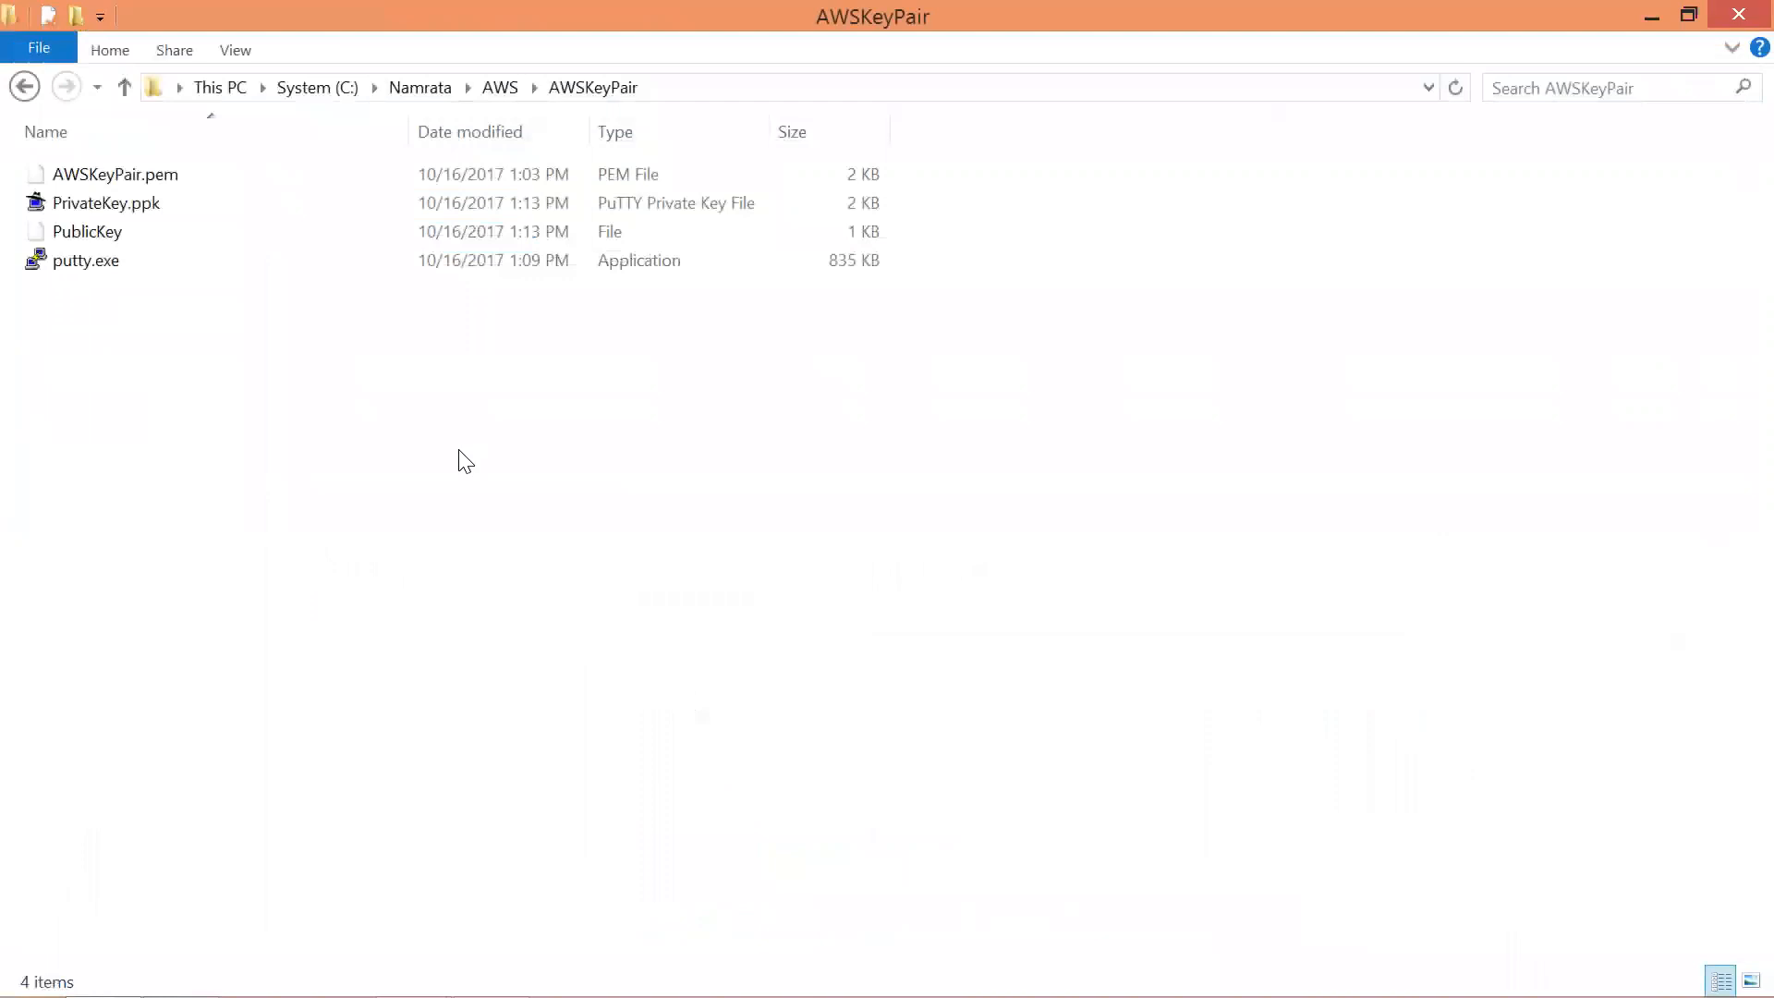
{"action": "double_click", "coordinate": [121, 264]}
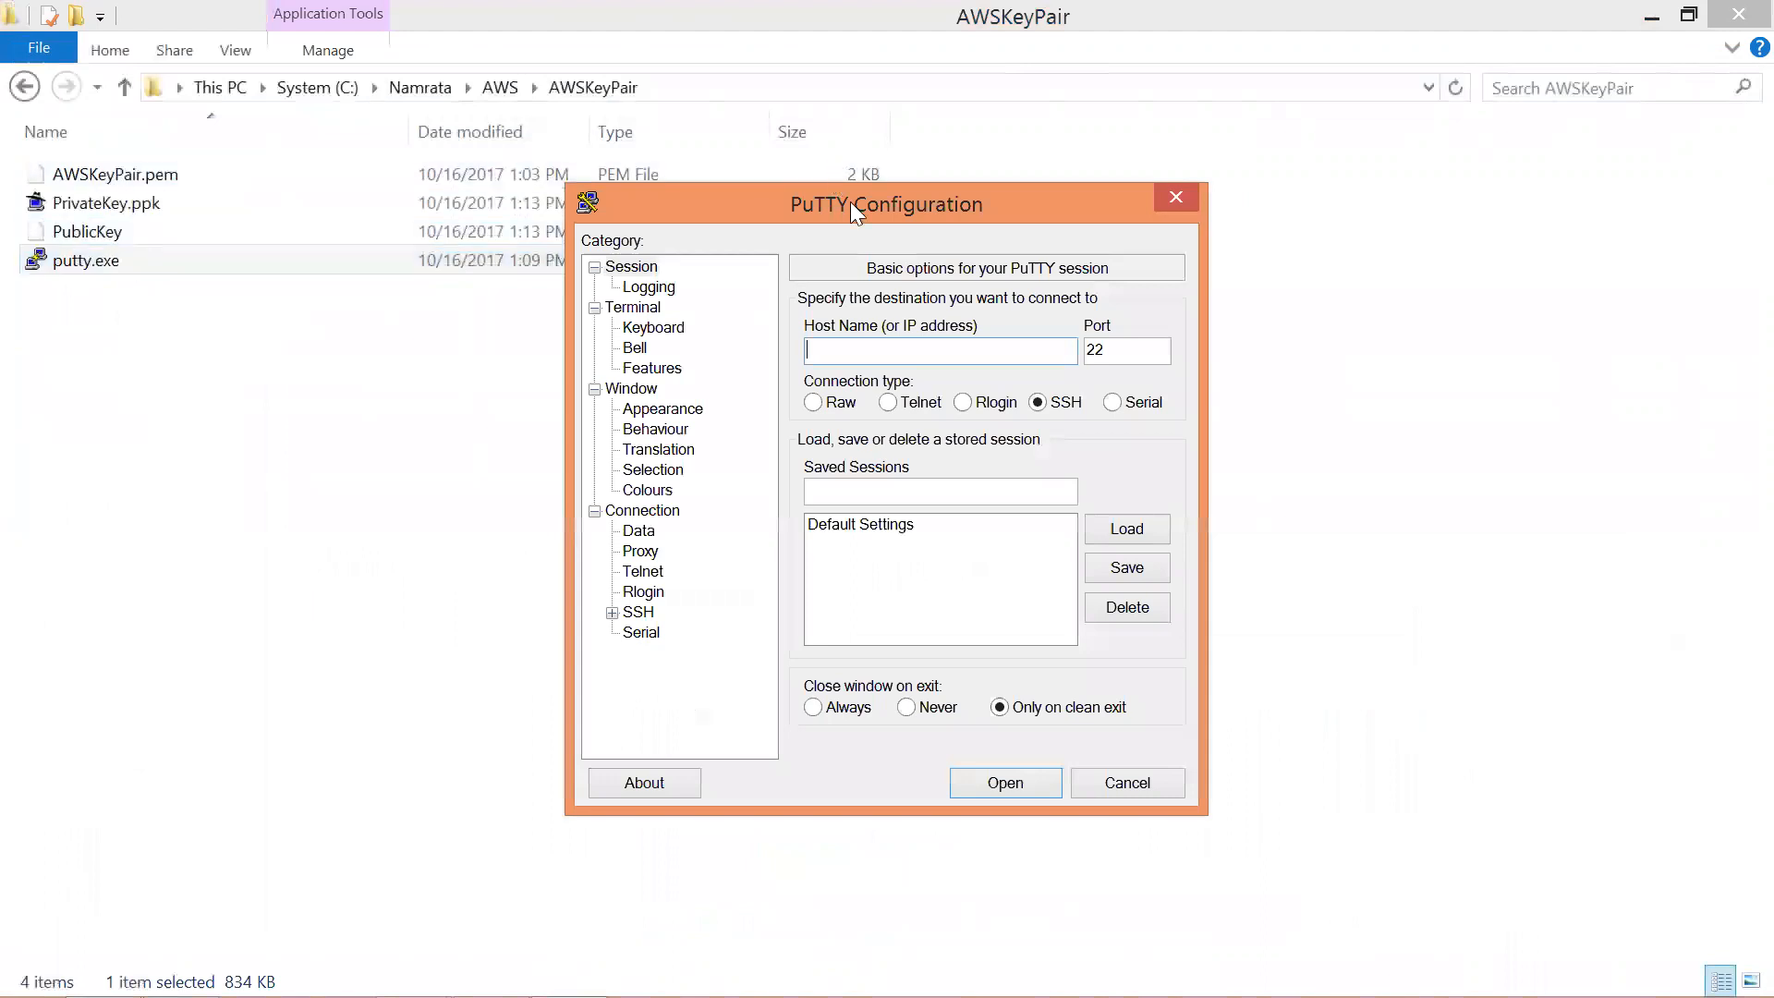
{"action": "left_click_drag", "start_coordinate": [861, 203], "coordinate": [1059, 309]}
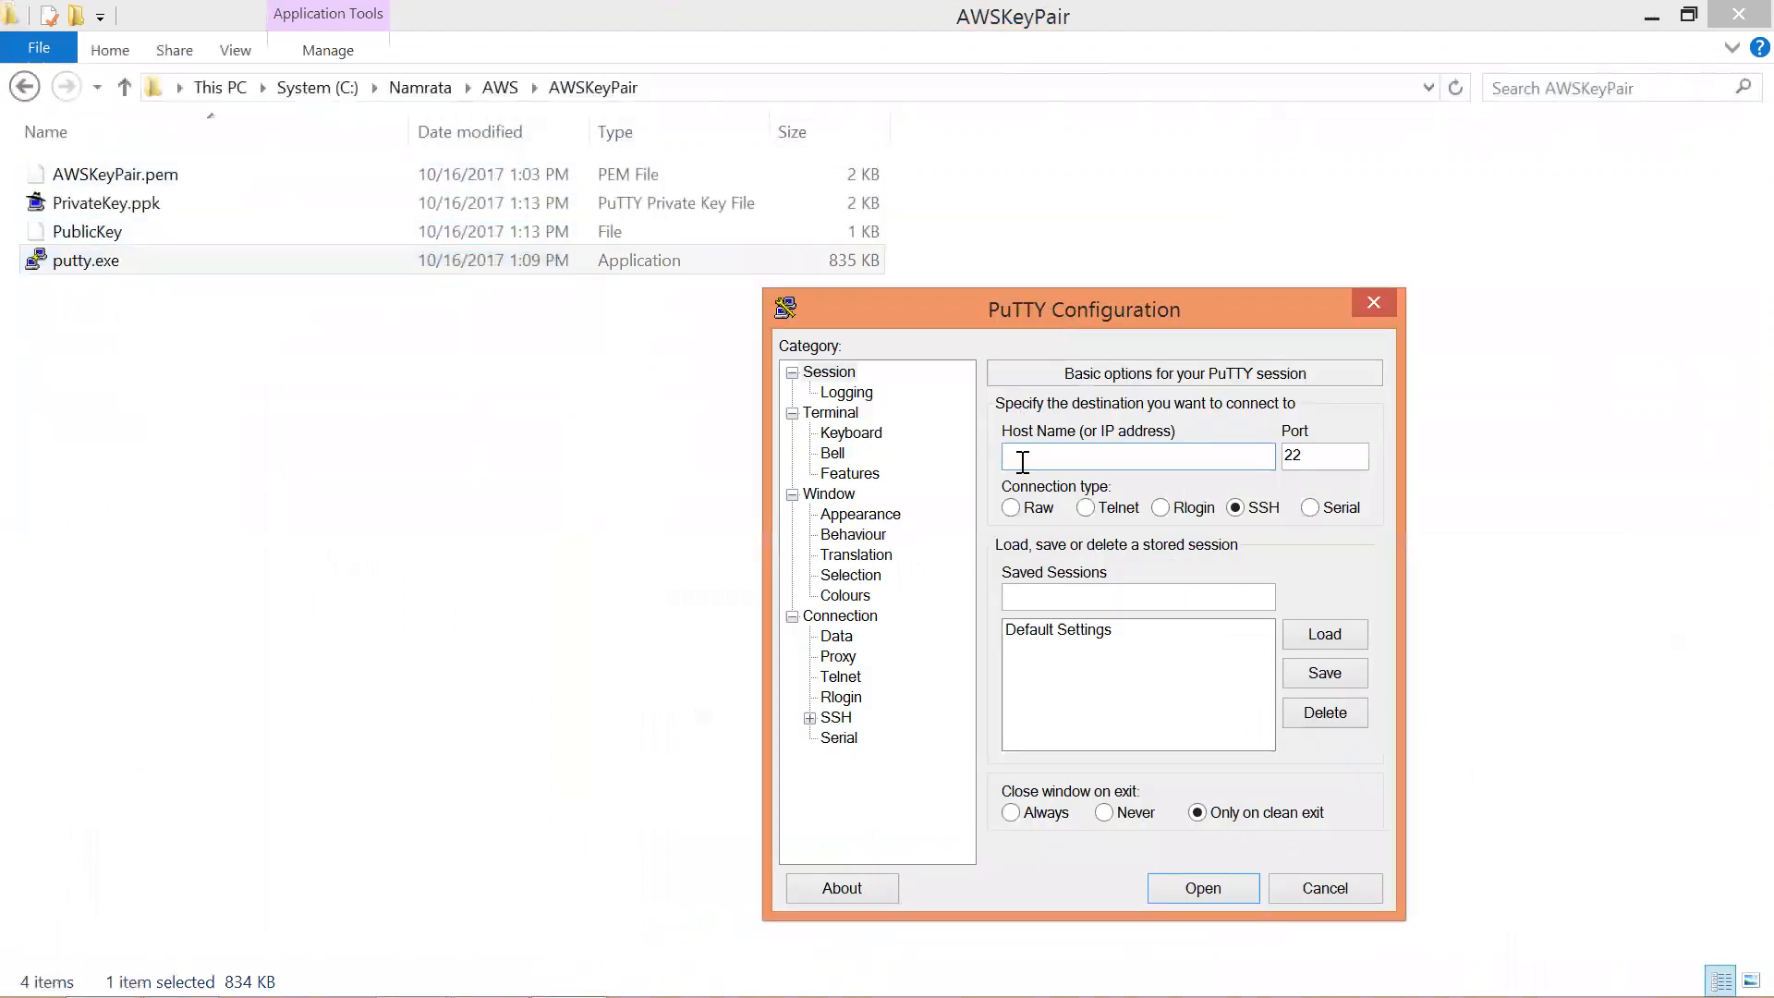
{"action": "key", "text": "ctrl+v"}
- Set PuTTY's terminal window font to Courier New, bold, 16-point
{"action": "left_click", "coordinate": [868, 520]}
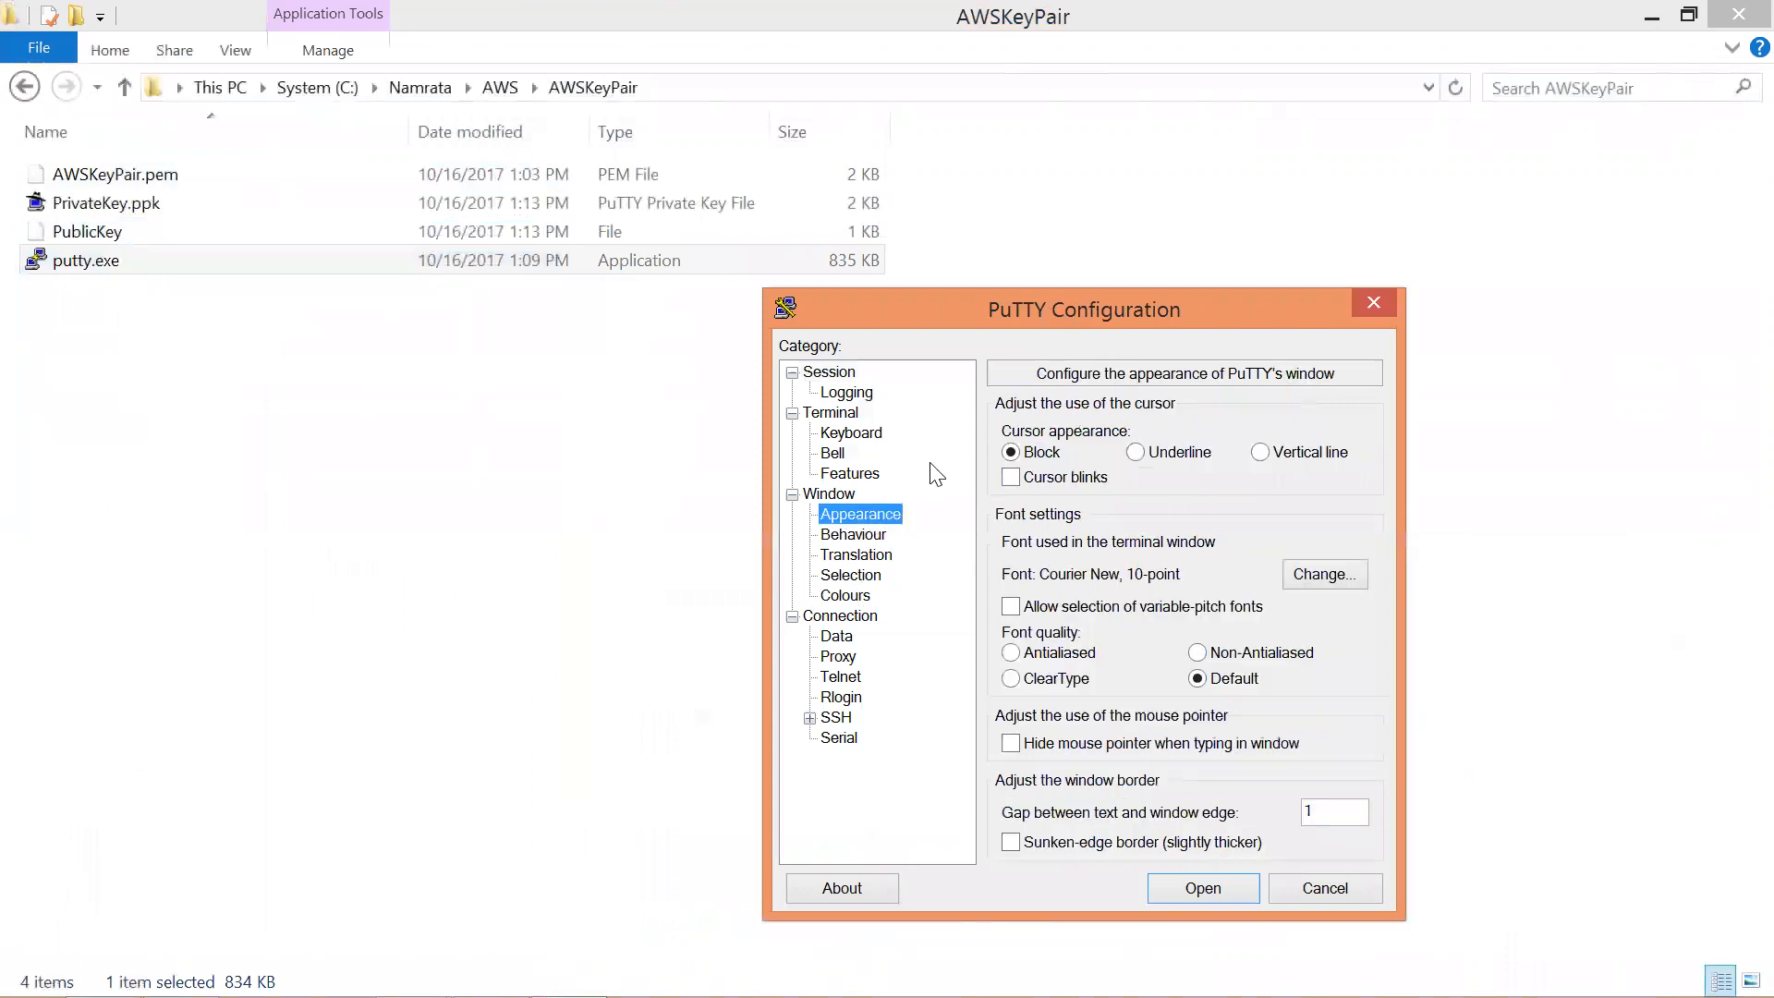
{"action": "left_click_drag", "start_coordinate": [1048, 298], "coordinate": [1047, 184]}
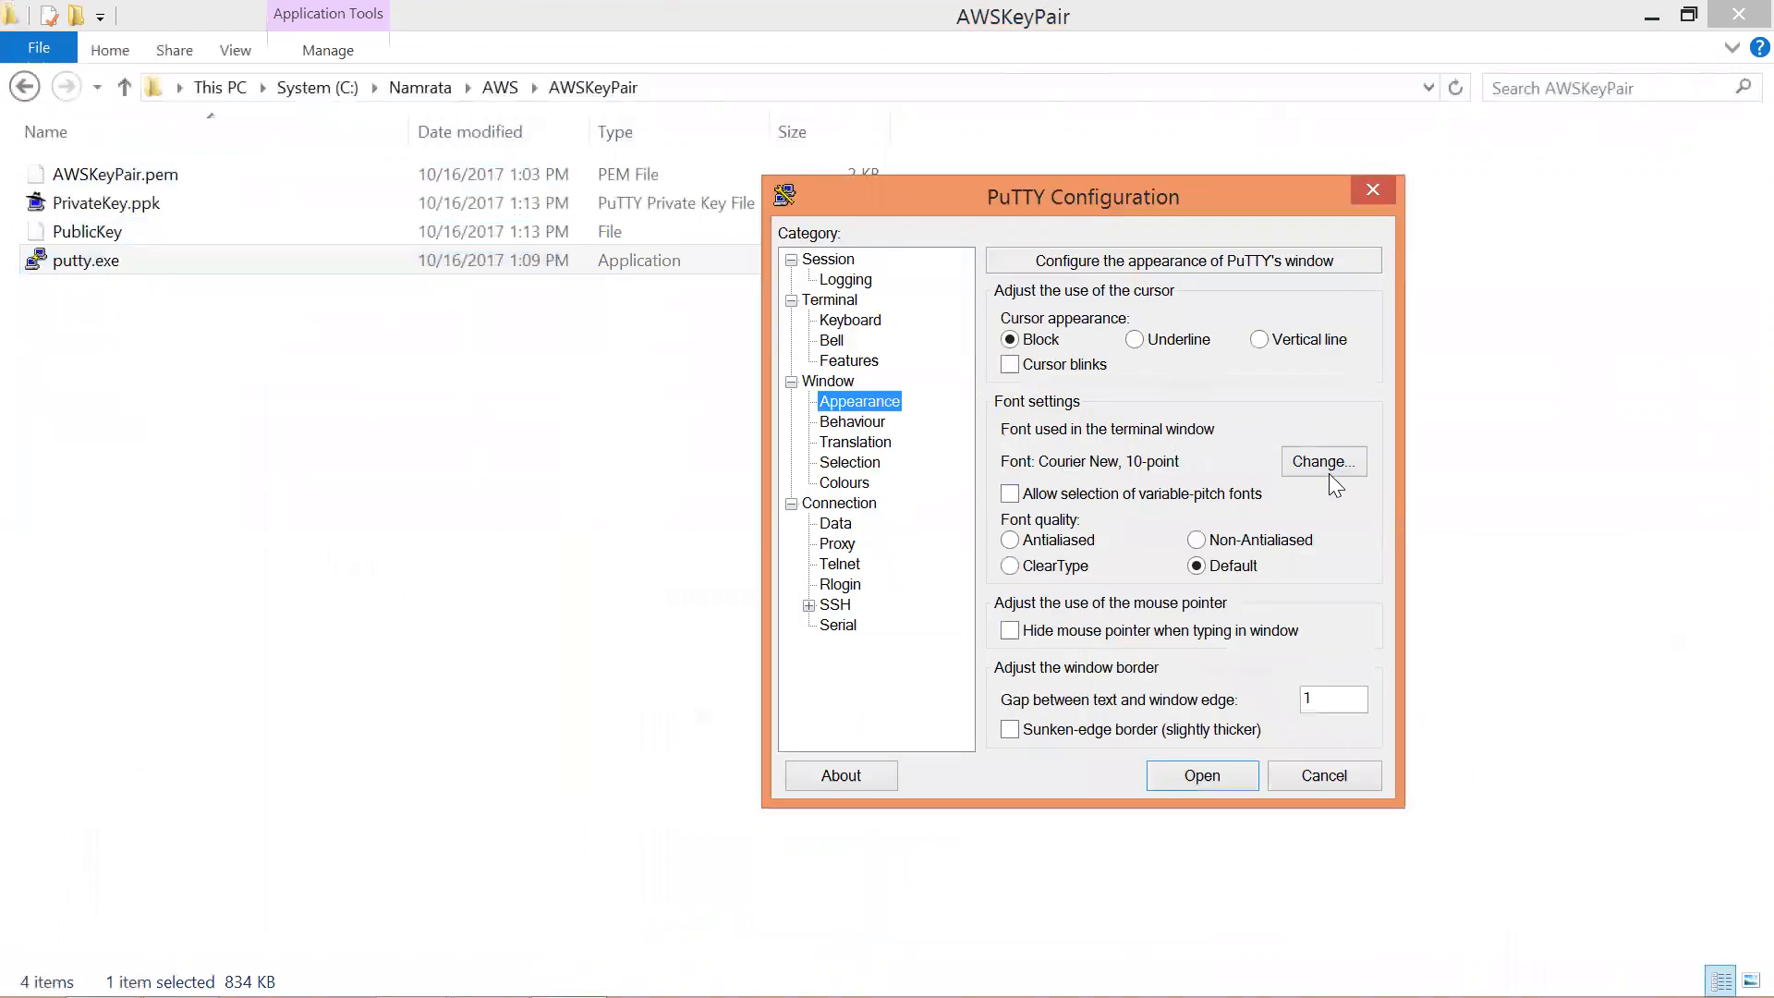
{"action": "left_click", "coordinate": [1331, 471]}
{"action": "left_click", "coordinate": [1148, 447]}
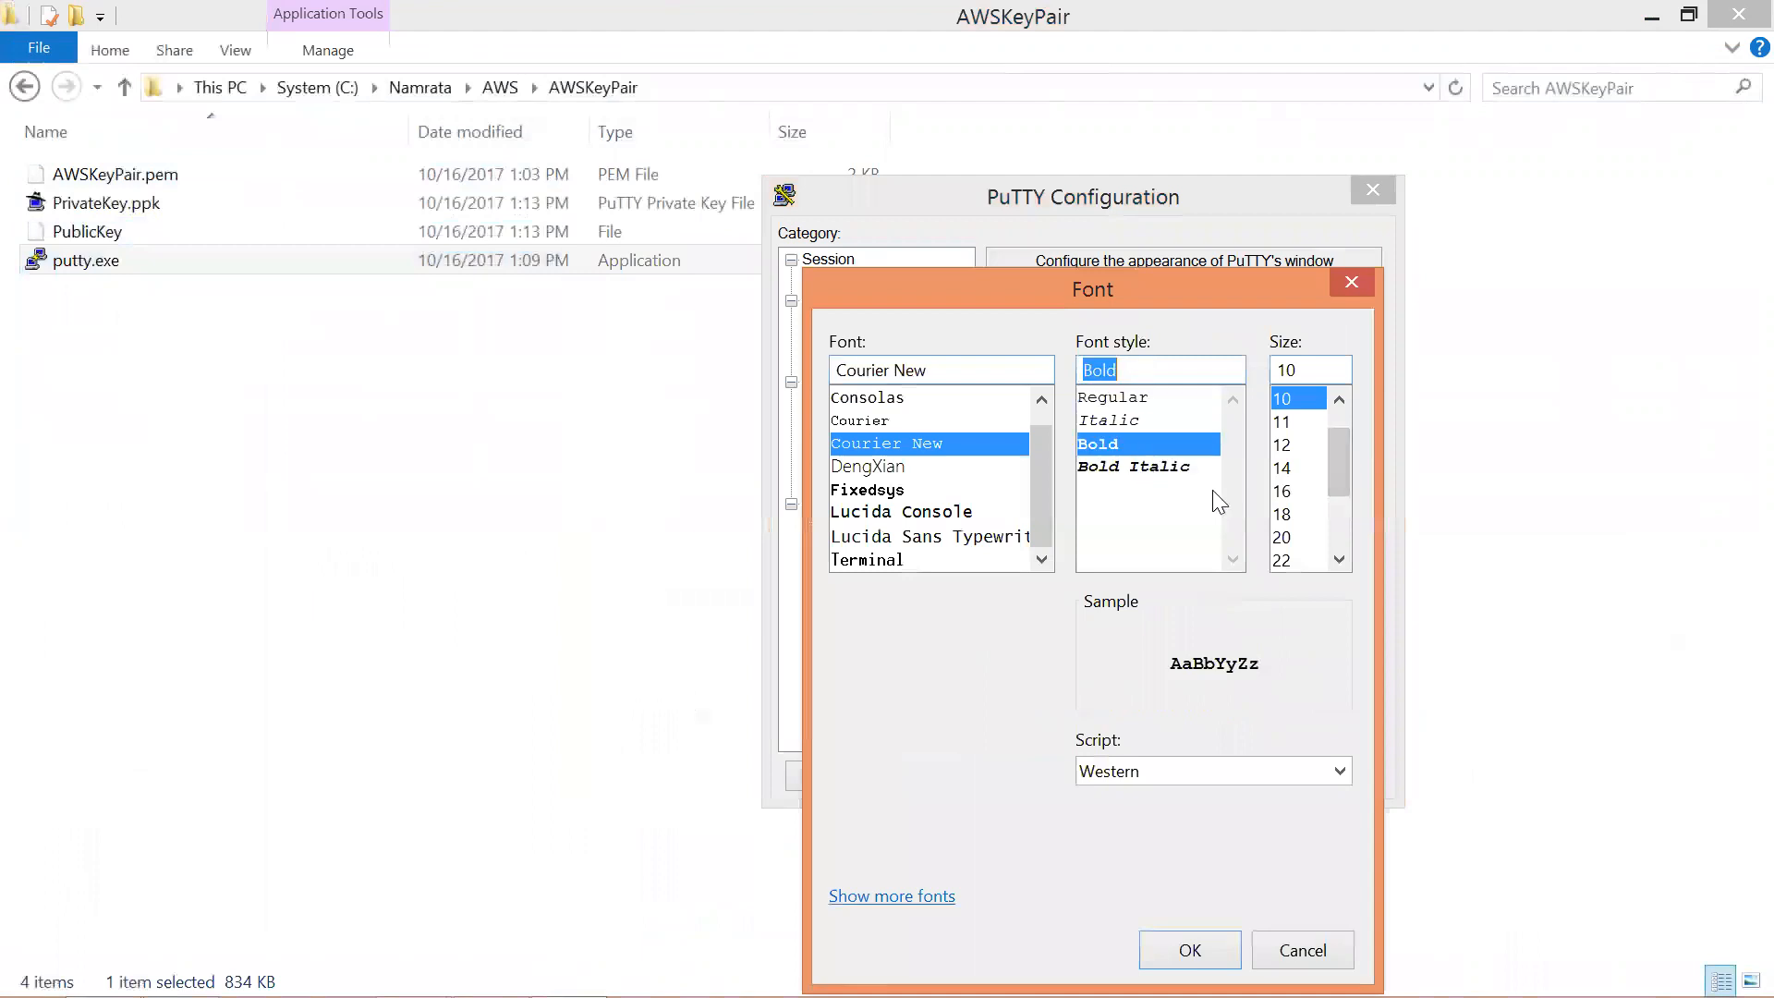
{"action": "left_click", "coordinate": [1290, 491]}
{"action": "left_click", "coordinate": [1190, 950]}
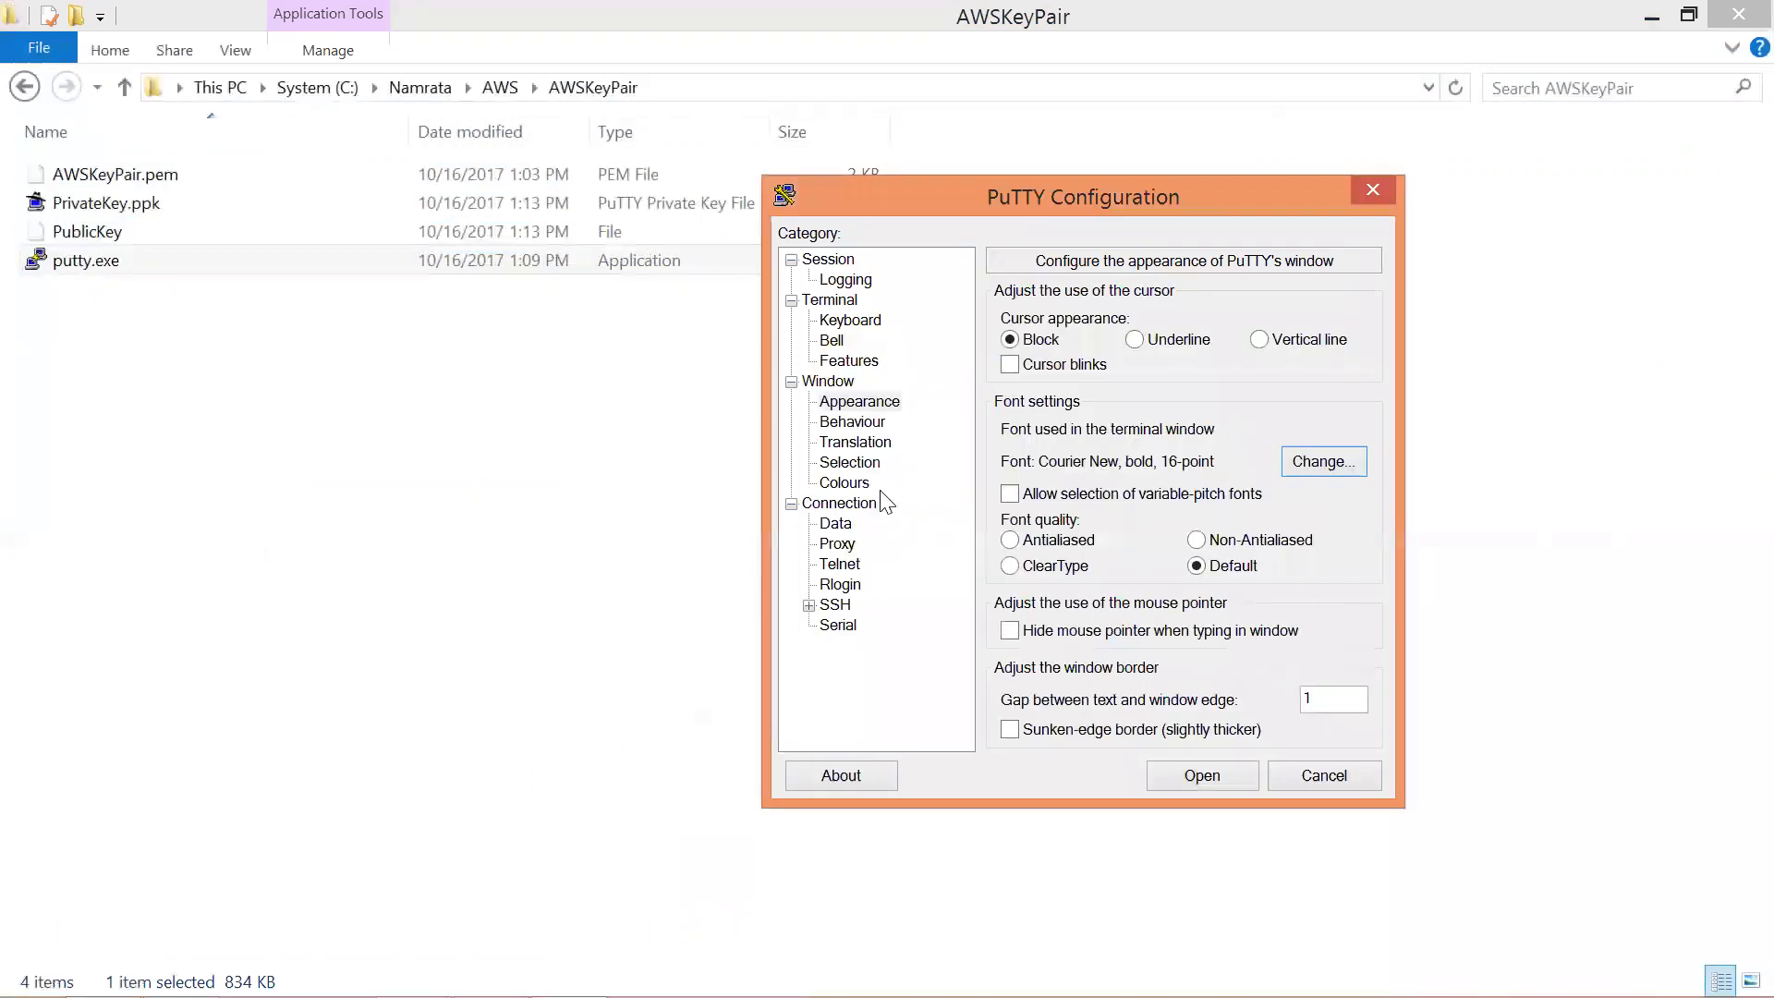
- Choose PrivateKey.ppk from the AWSKeyPair folder as the private key file for SSH authentication
{"action": "left_click", "coordinate": [836, 605]}
{"action": "left_click", "coordinate": [808, 605]}
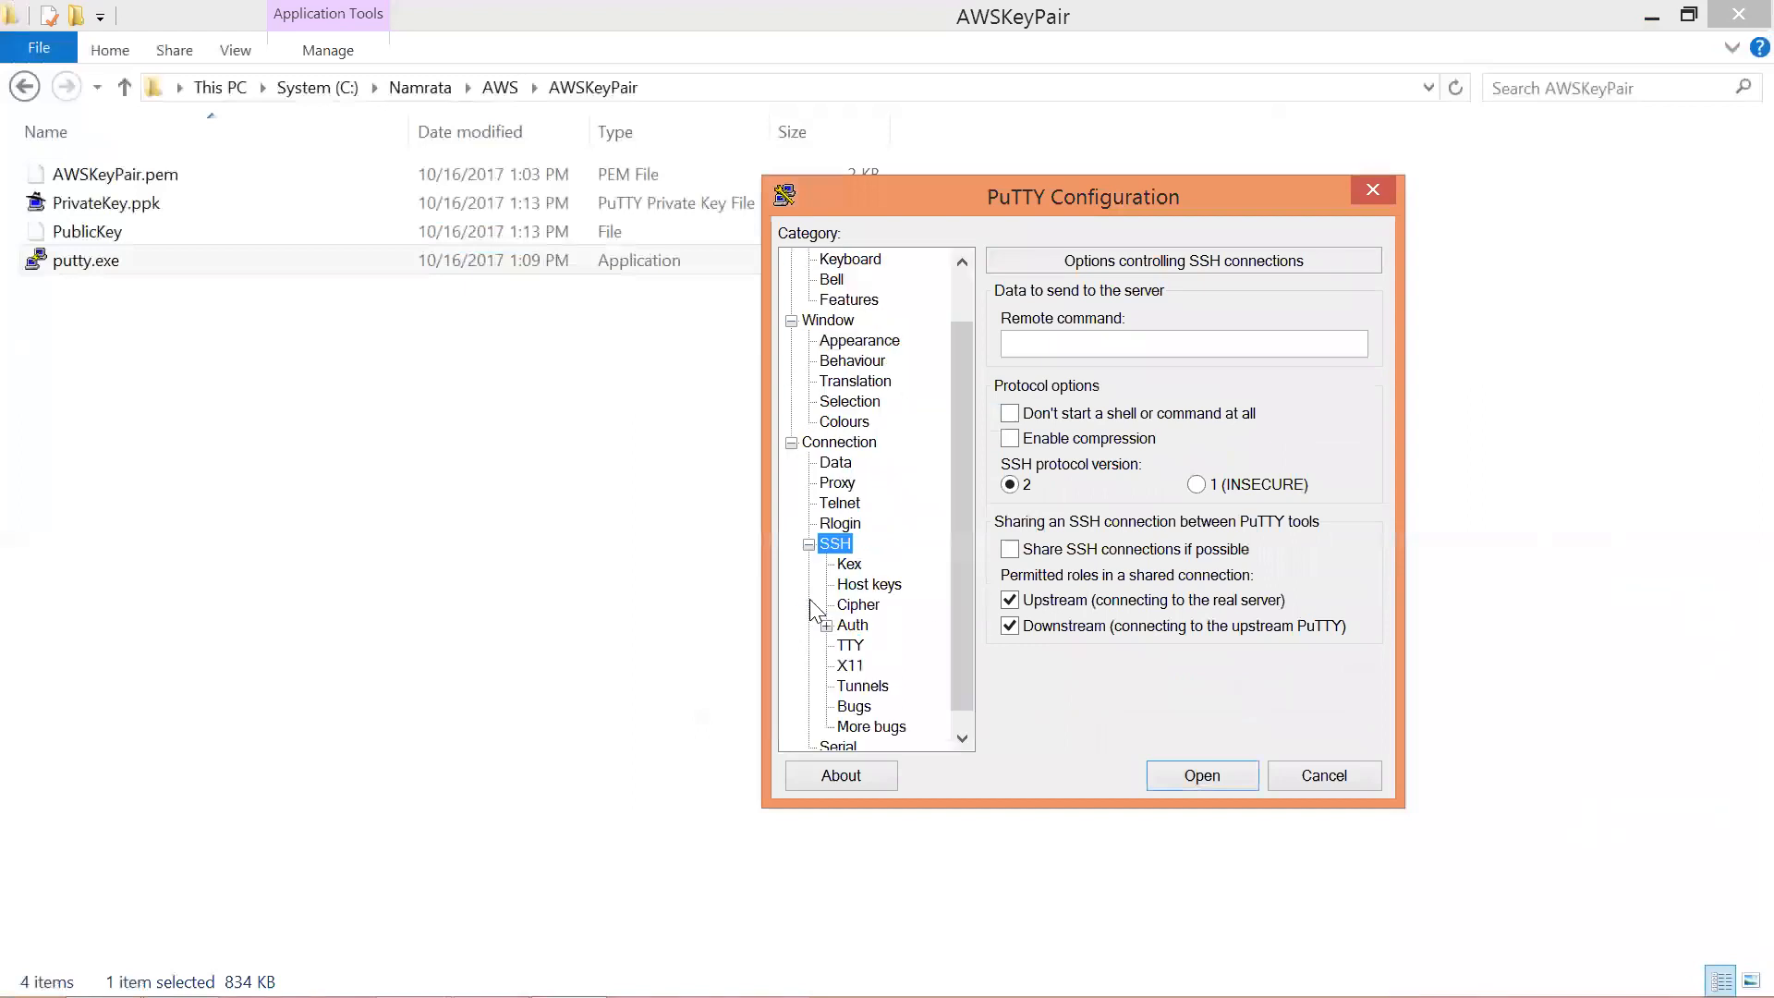
{"action": "left_click", "coordinate": [851, 626]}
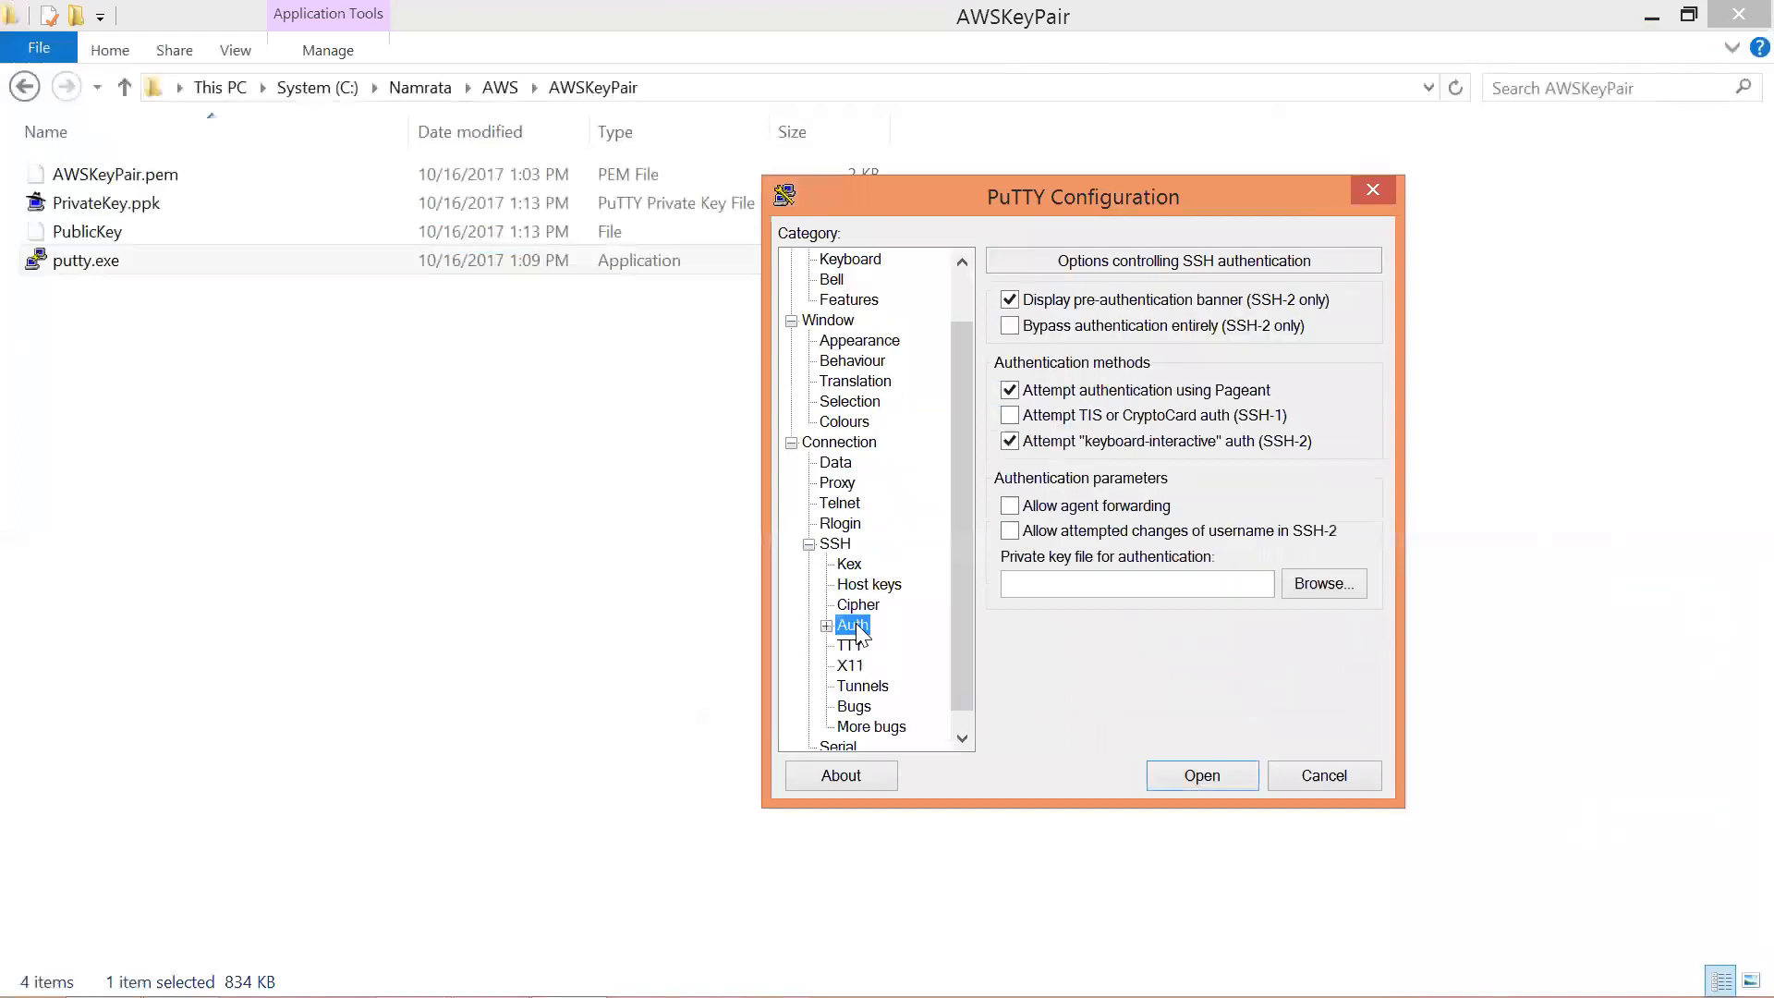
{"action": "left_click", "coordinate": [1330, 583]}
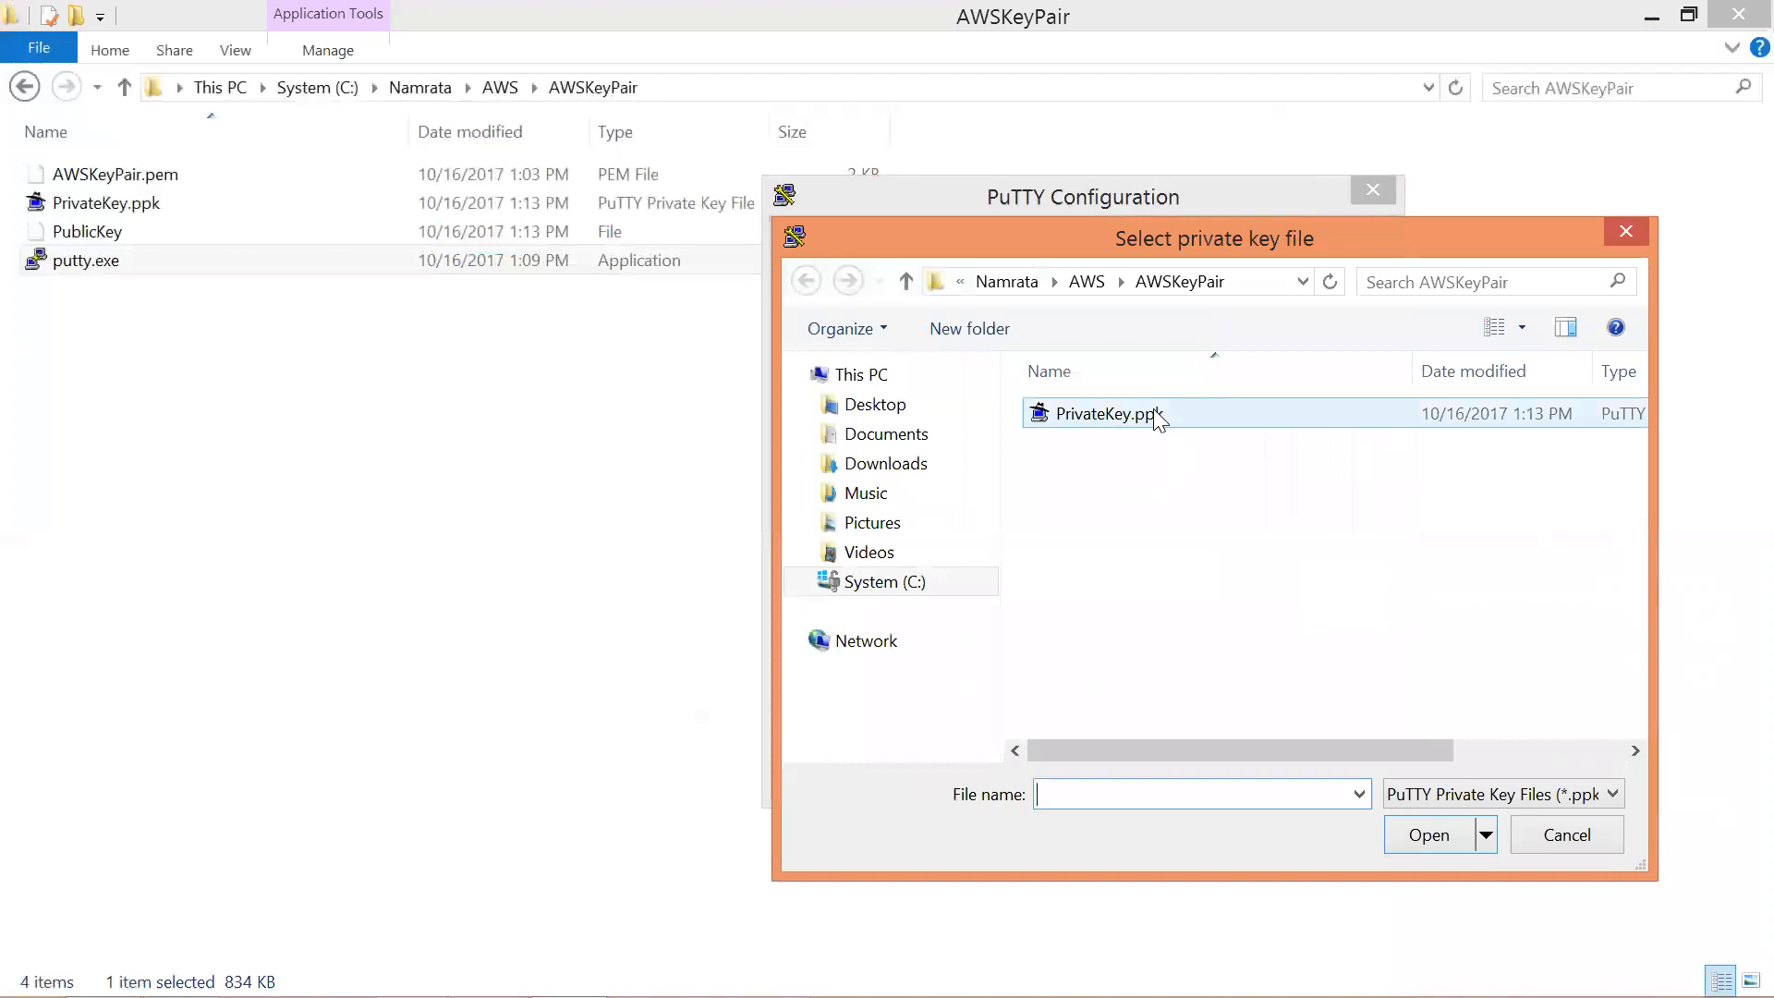
{"action": "double_click", "coordinate": [1157, 414]}
- Open the SSH session to the instance, trust its host key and log in as ec2-user
{"action": "left_click", "coordinate": [1184, 781]}
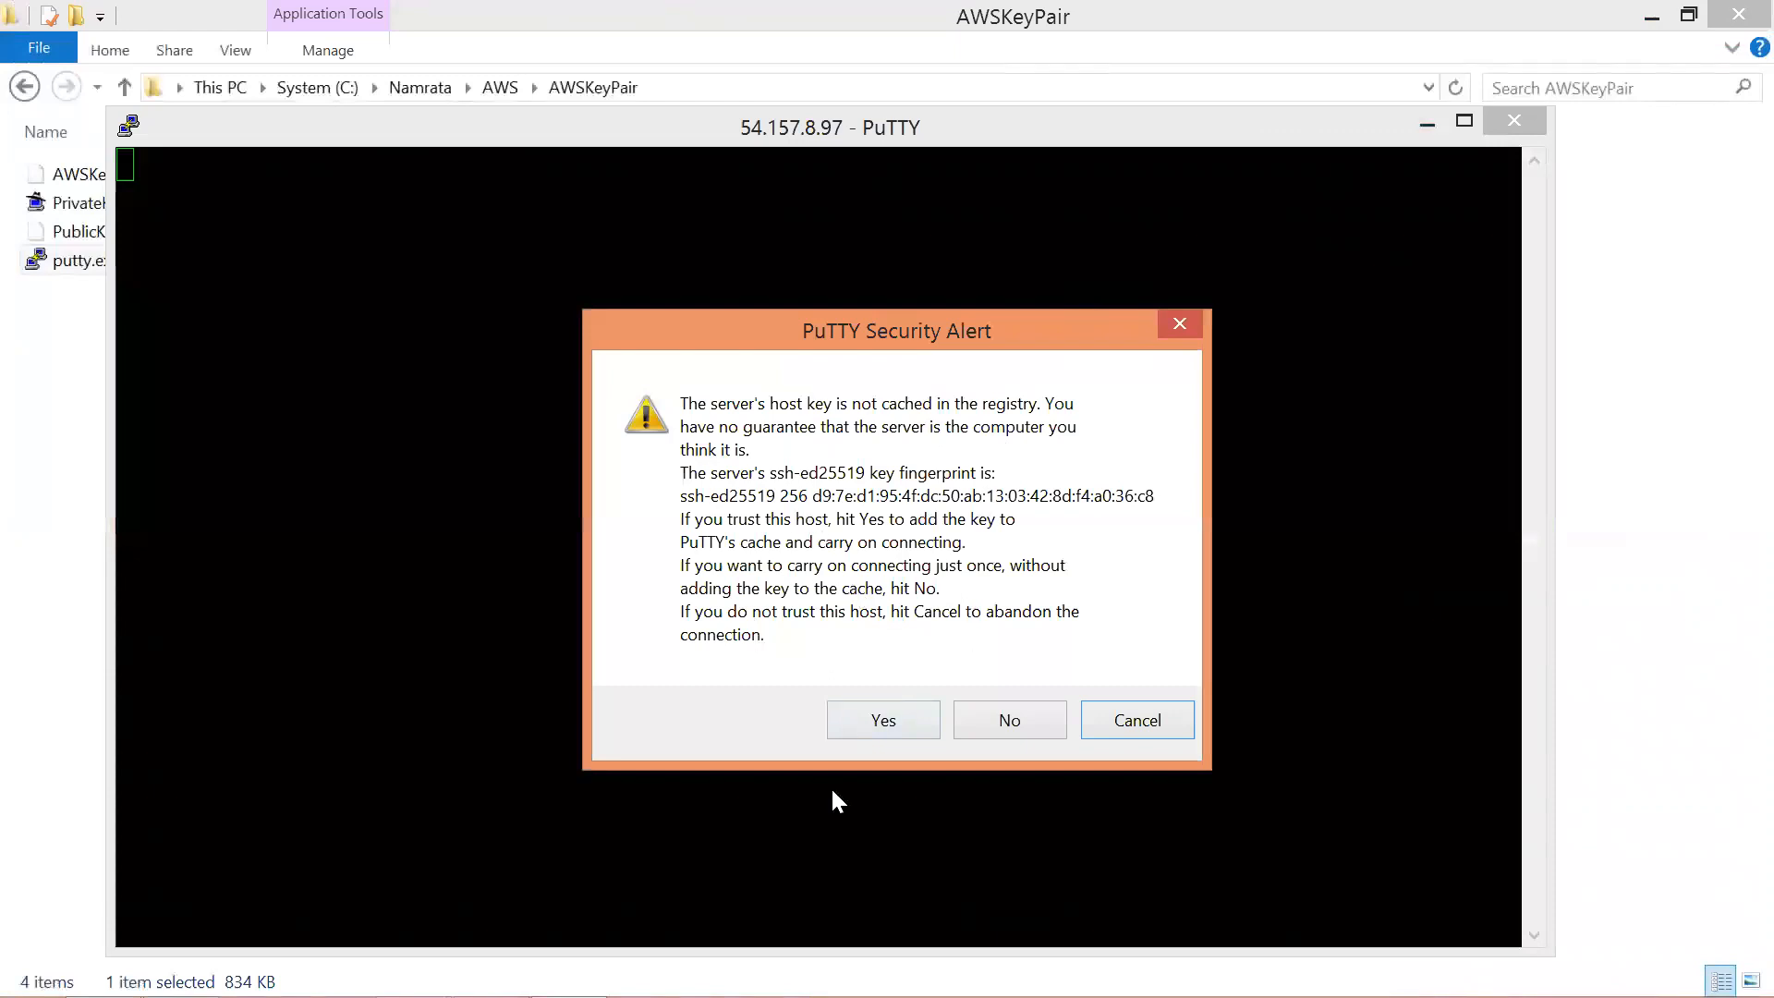
{"action": "left_click", "coordinate": [883, 726]}
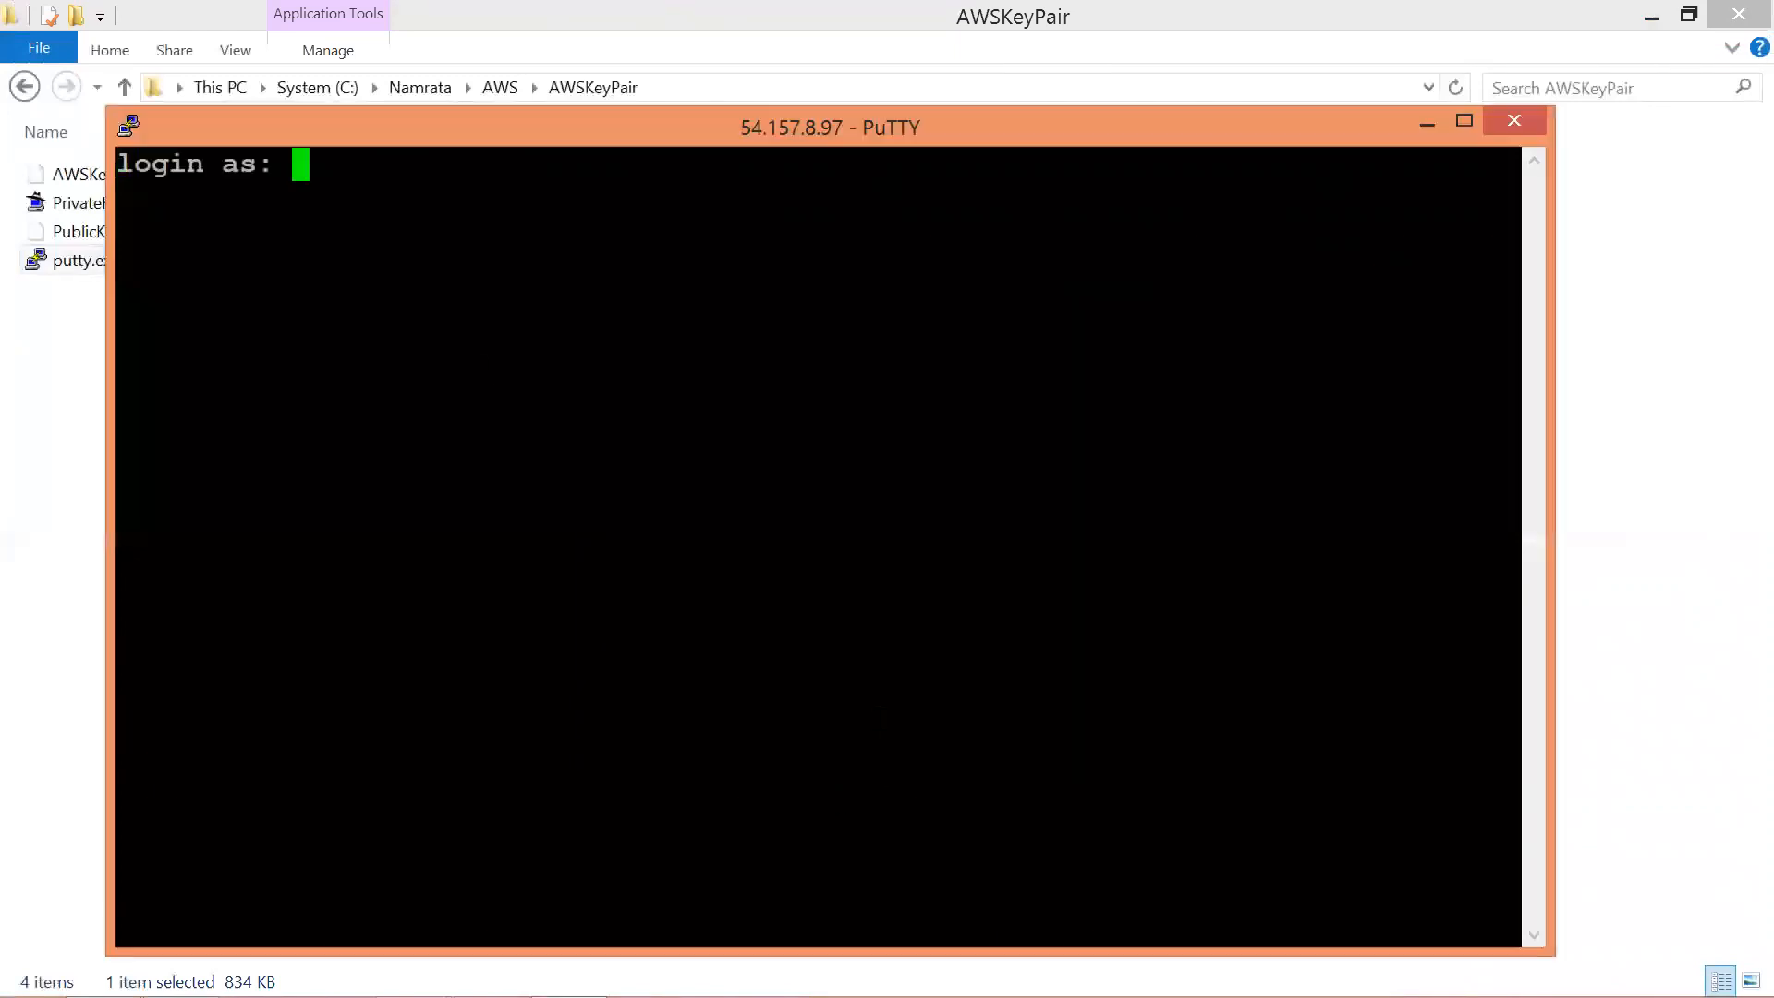
{"action": "type", "text": "ec2-uset"}
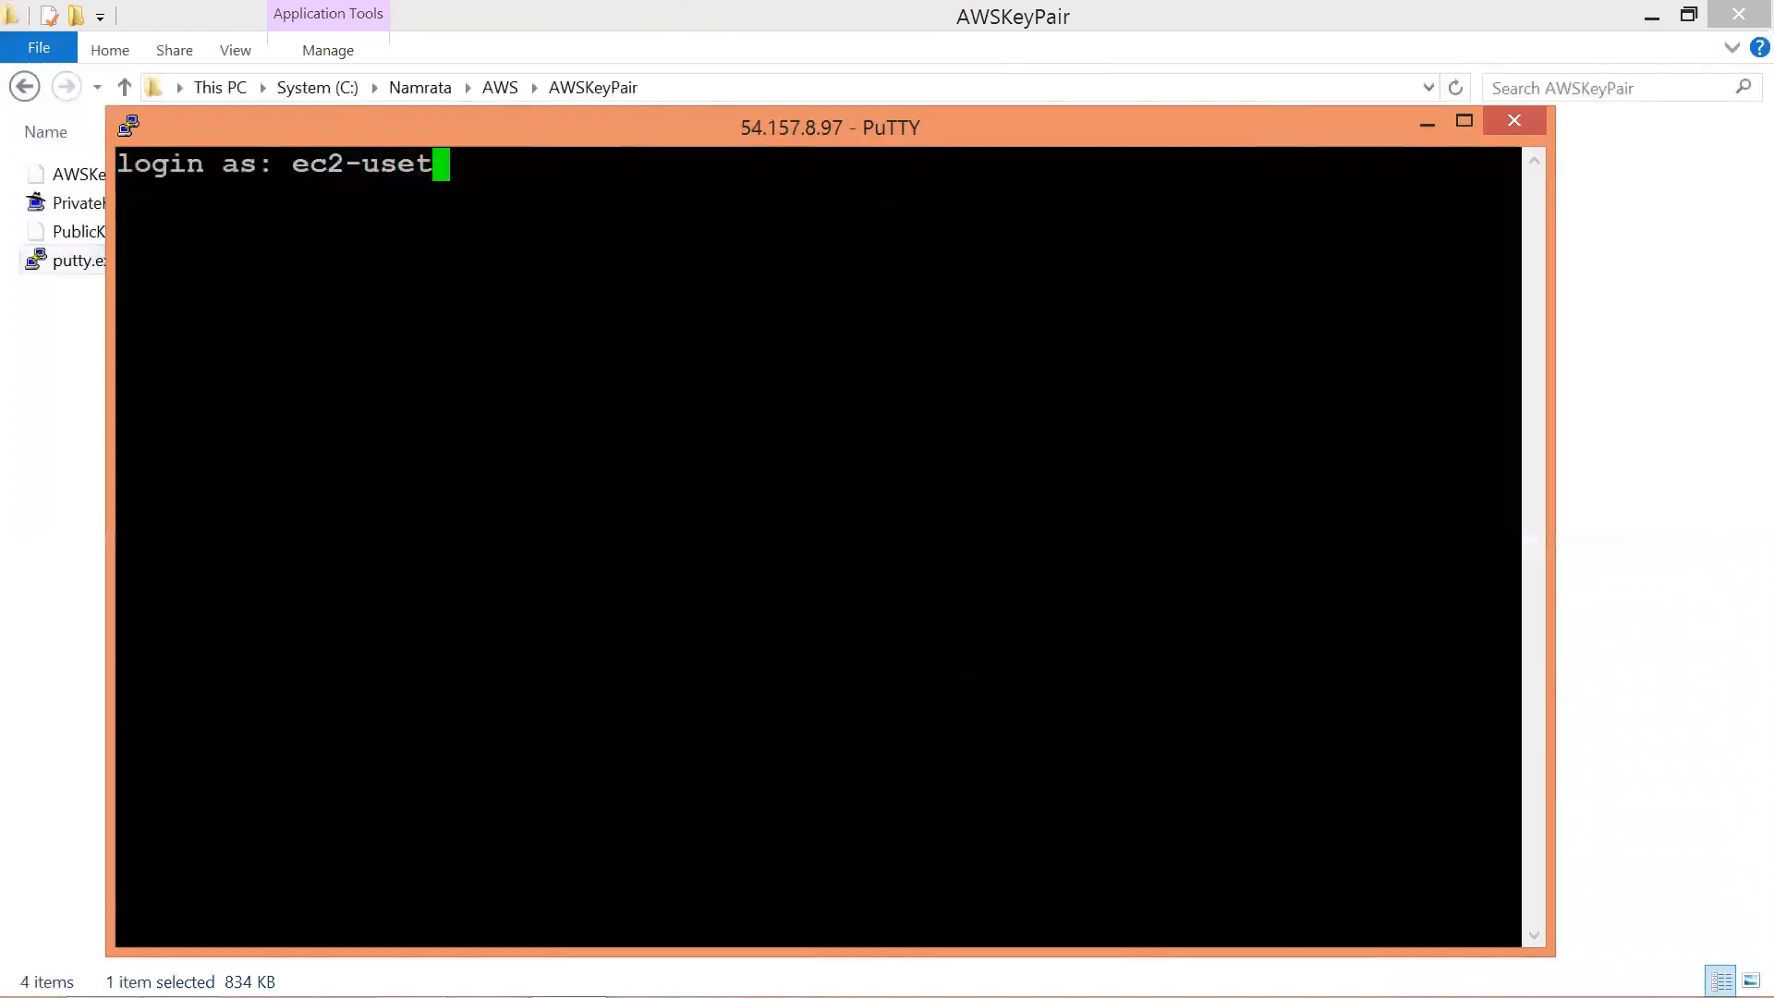
{"action": "key", "text": "BackSpace"}
{"action": "type", "text": "r"}
{"action": "key", "text": "Return"}
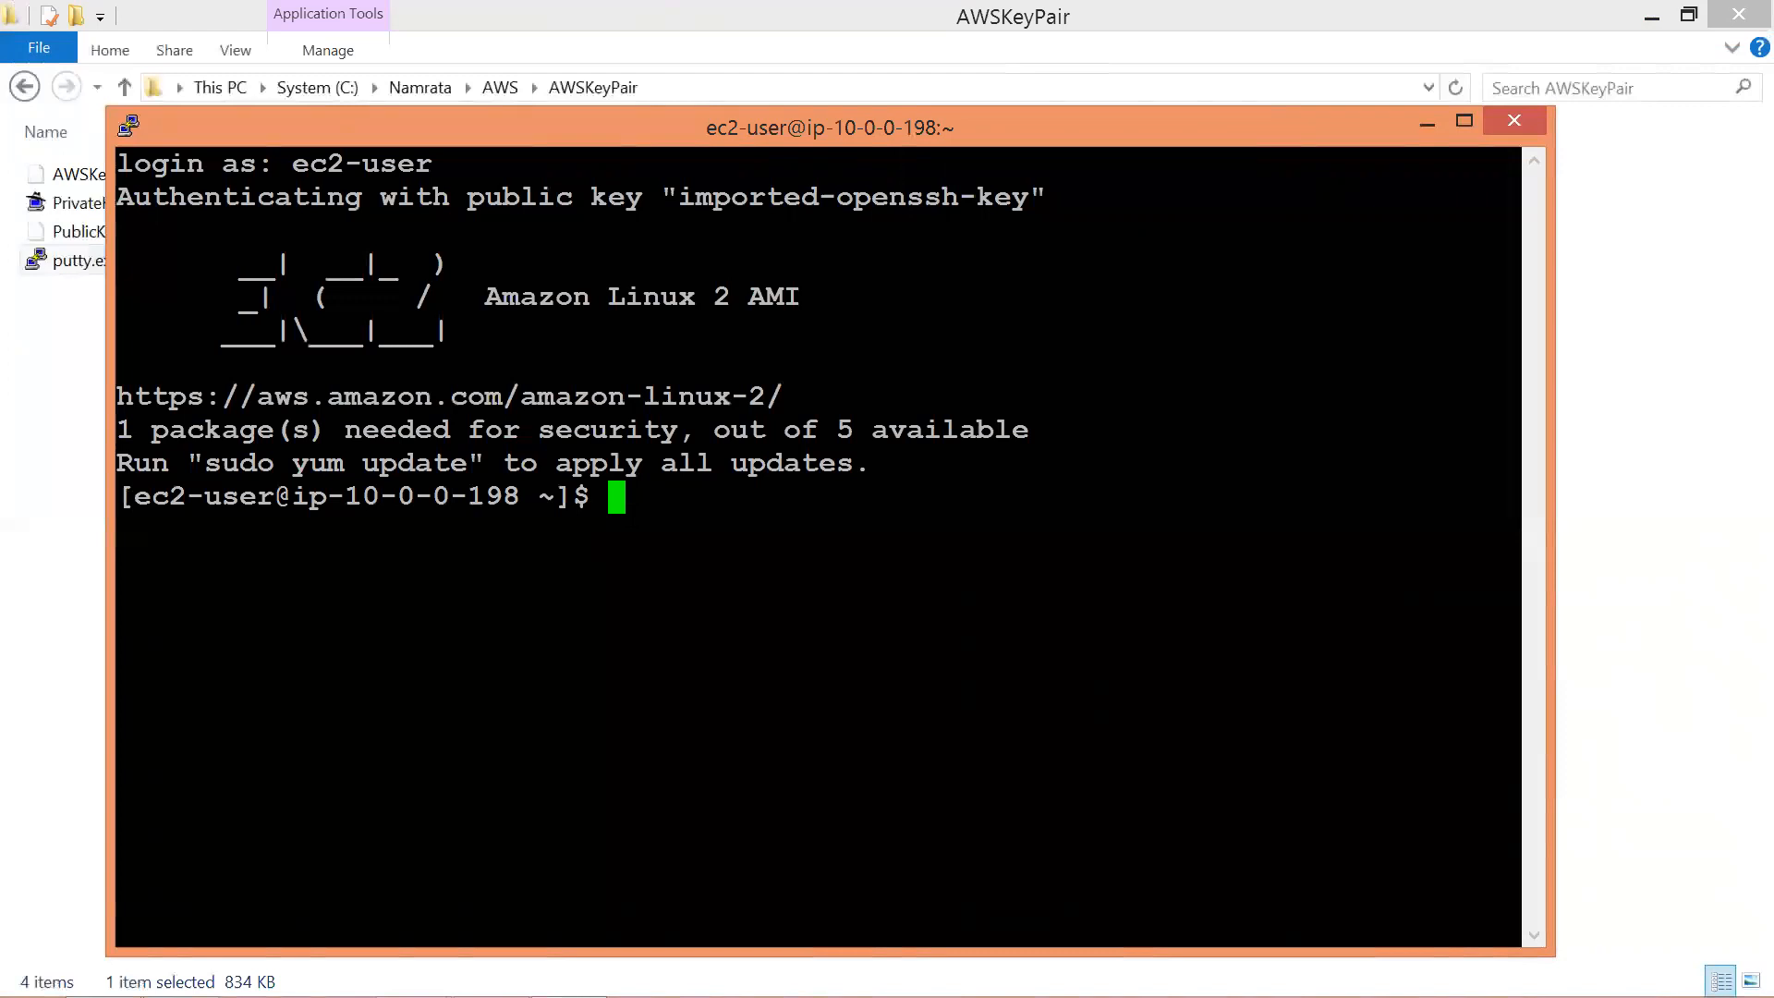
- Switch to root with "sudo su" and run "yum install httpd", accepting the installation with y
{"action": "type", "text": "sudo su"}
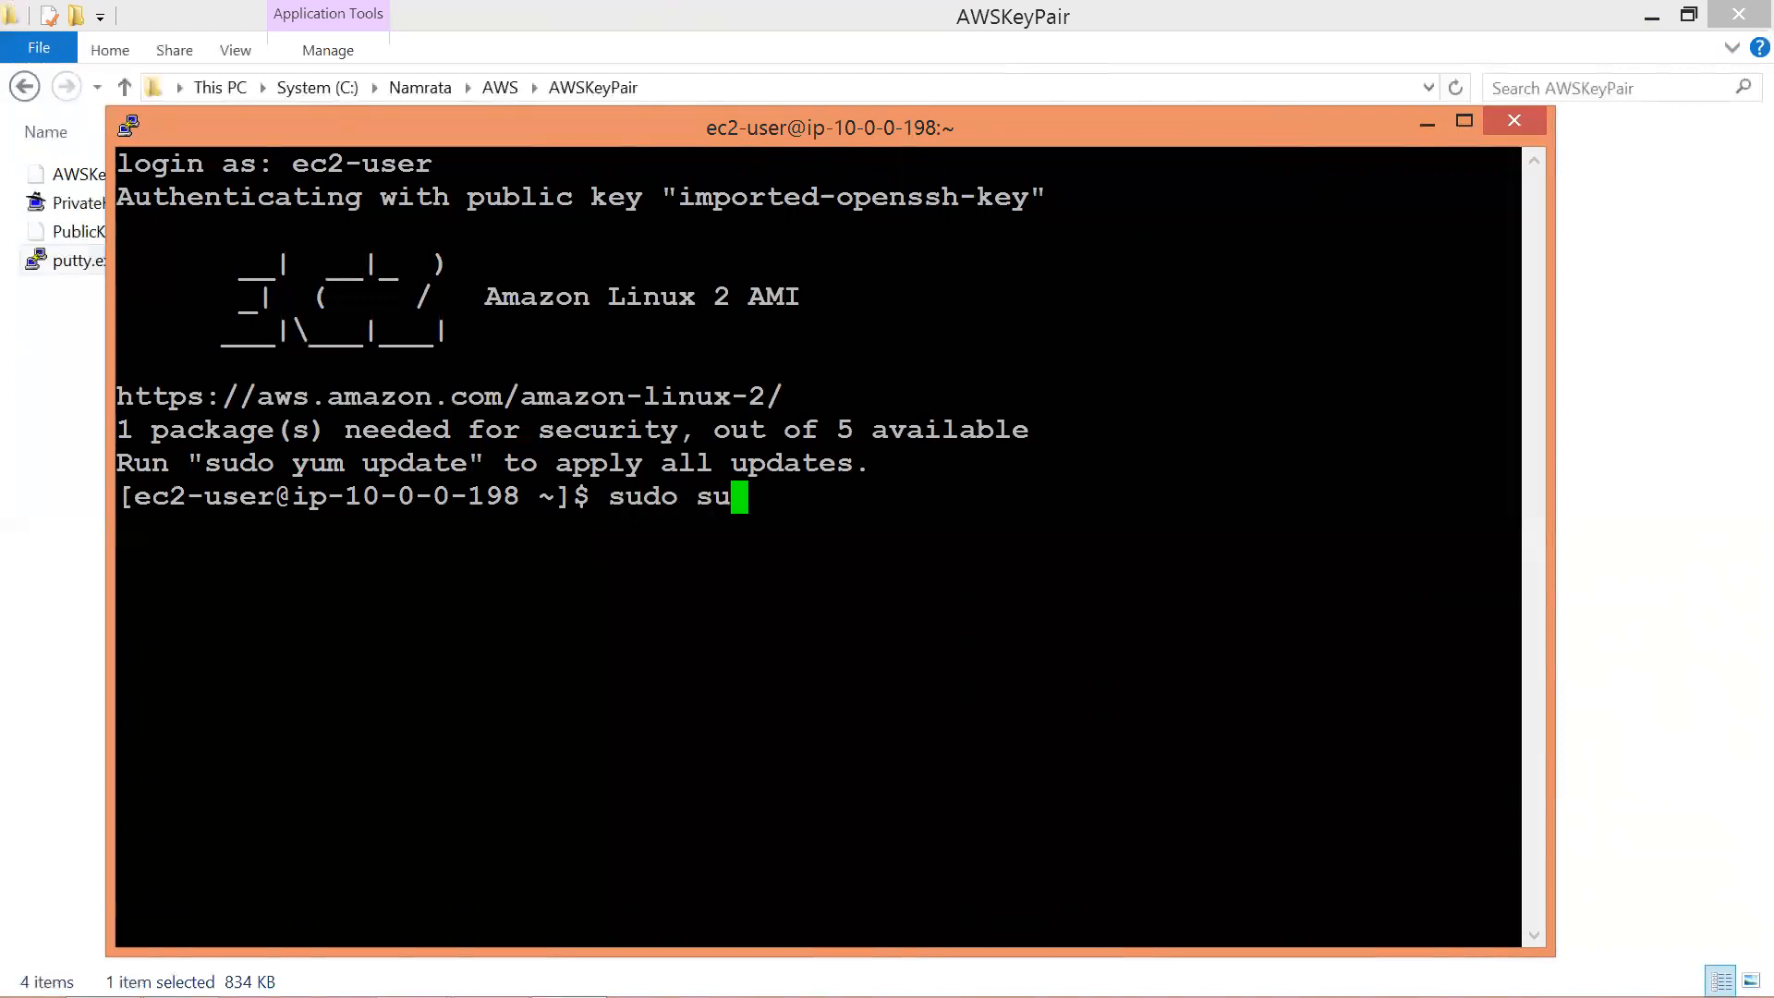
{"action": "key", "text": "Return"}
{"action": "type", "text": "yum"}
{"action": "type", "text": "insa"}
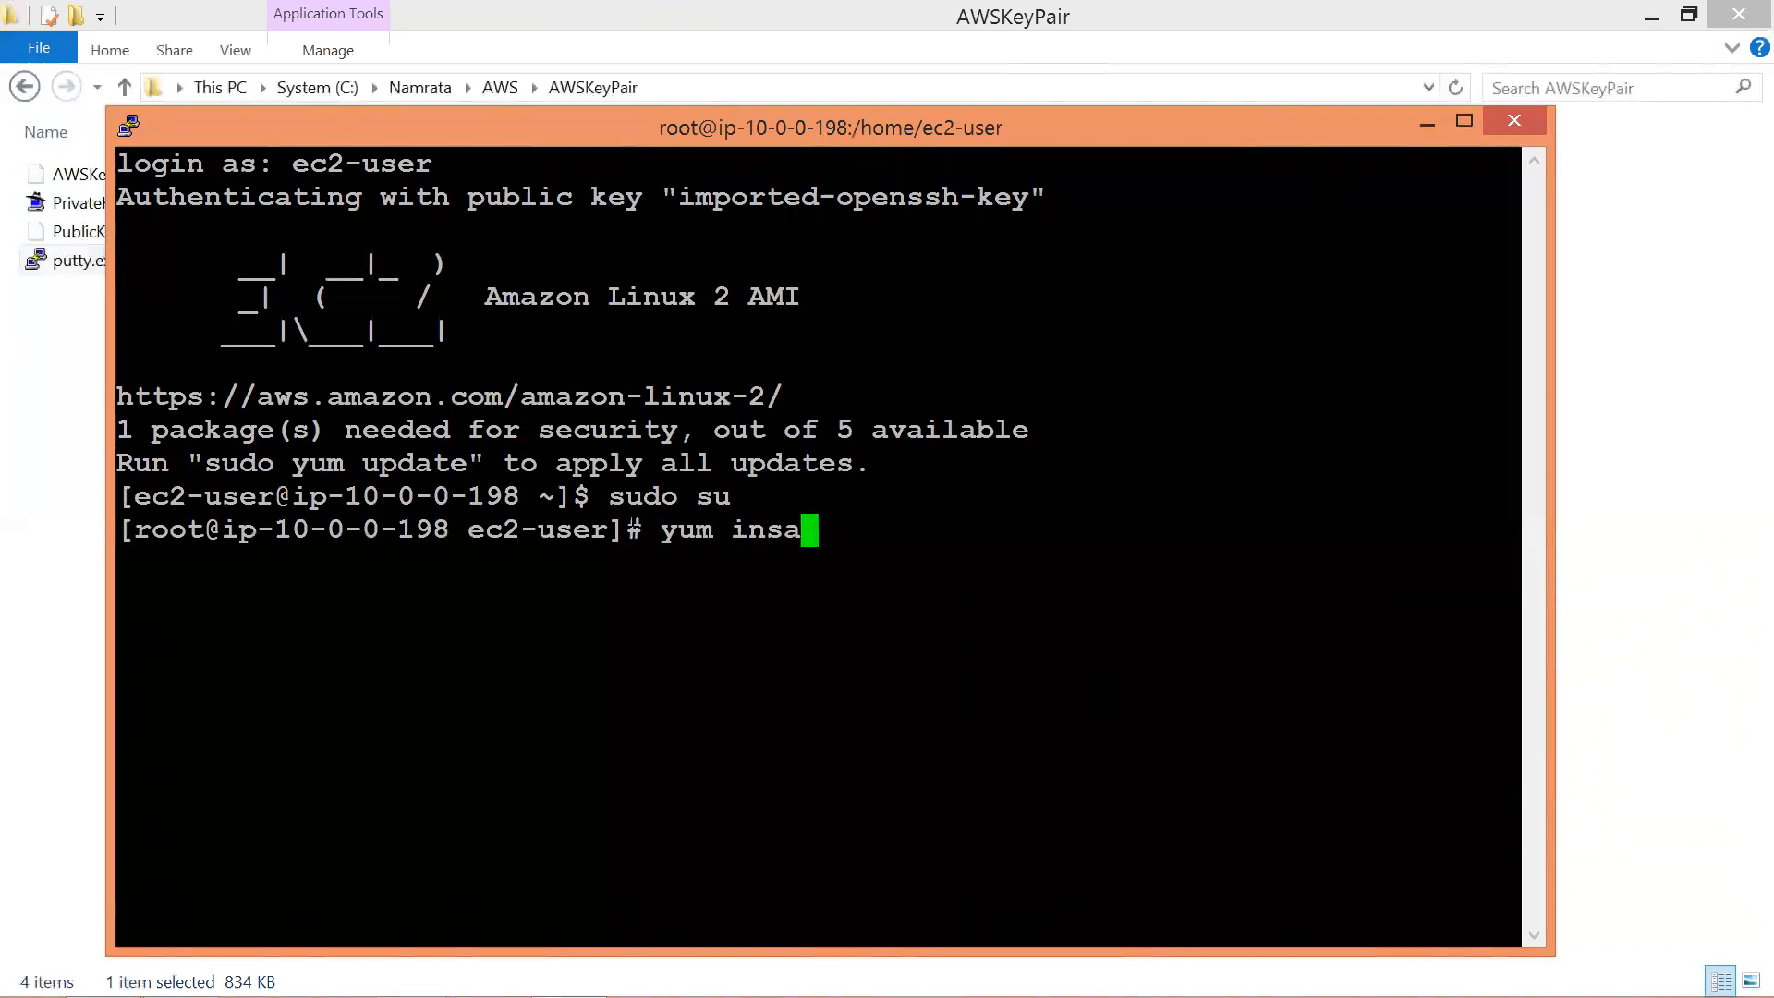
{"action": "key", "text": "BackSpace"}
{"action": "type", "text": "tall httpd"}
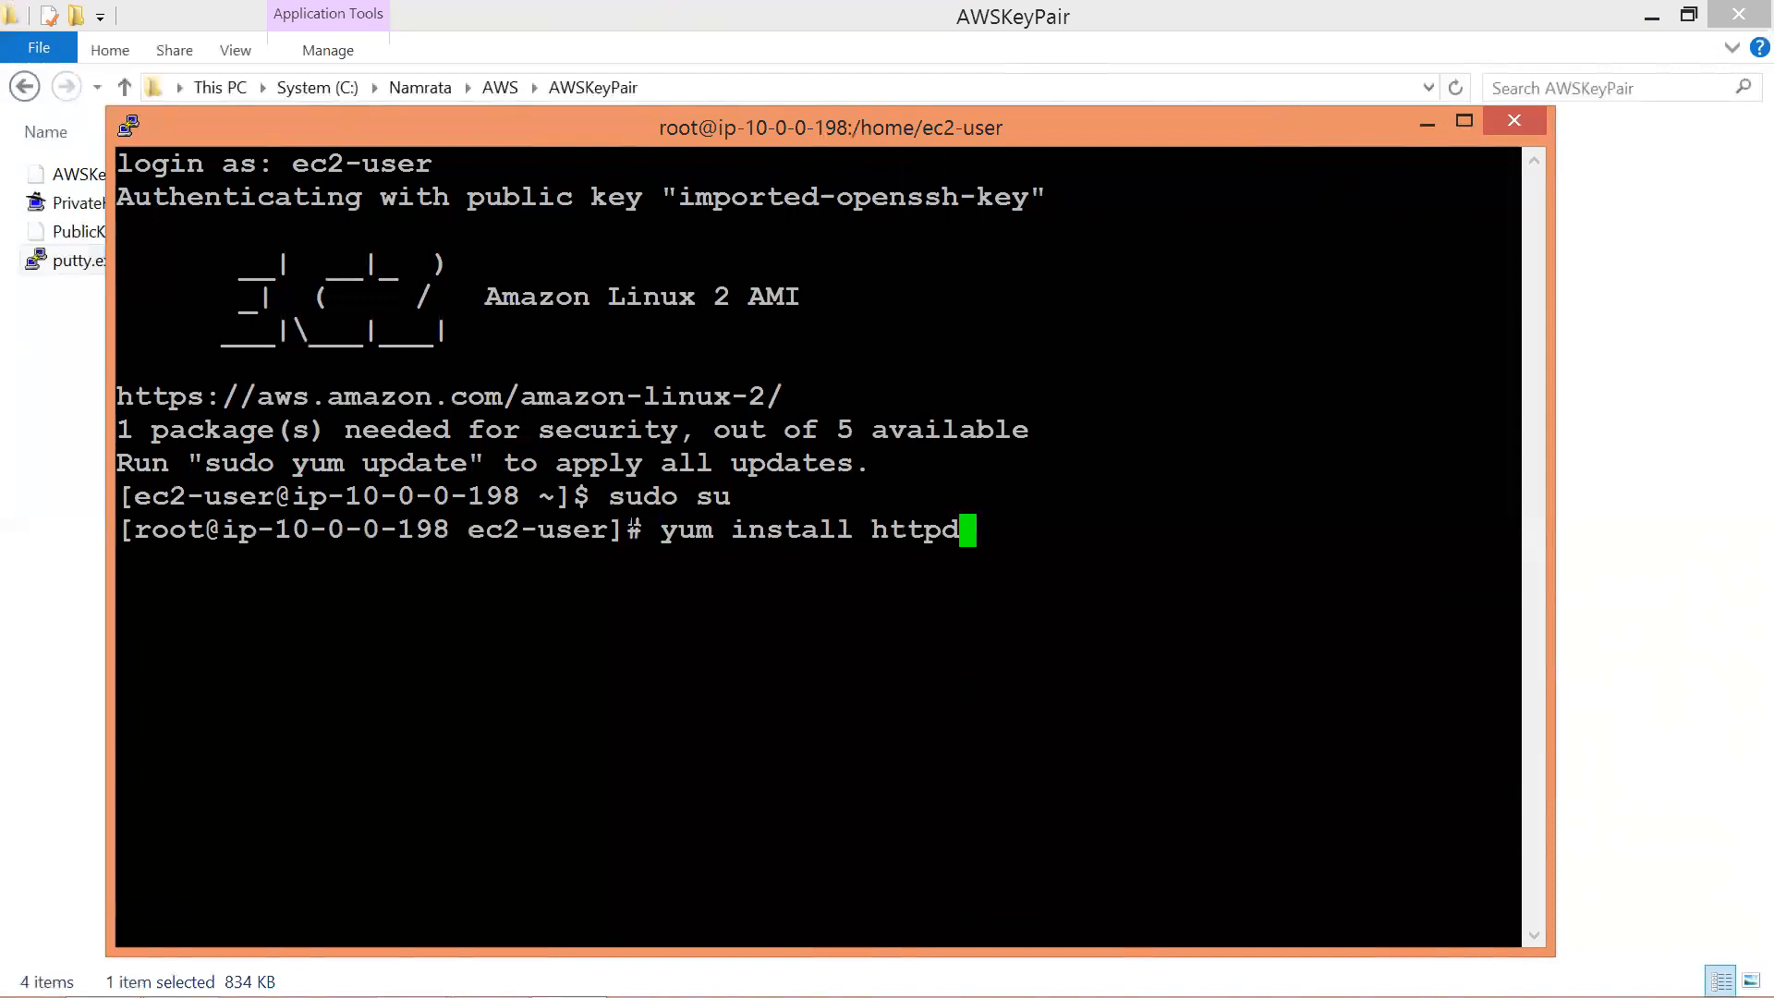
{"action": "key", "text": "Return"}
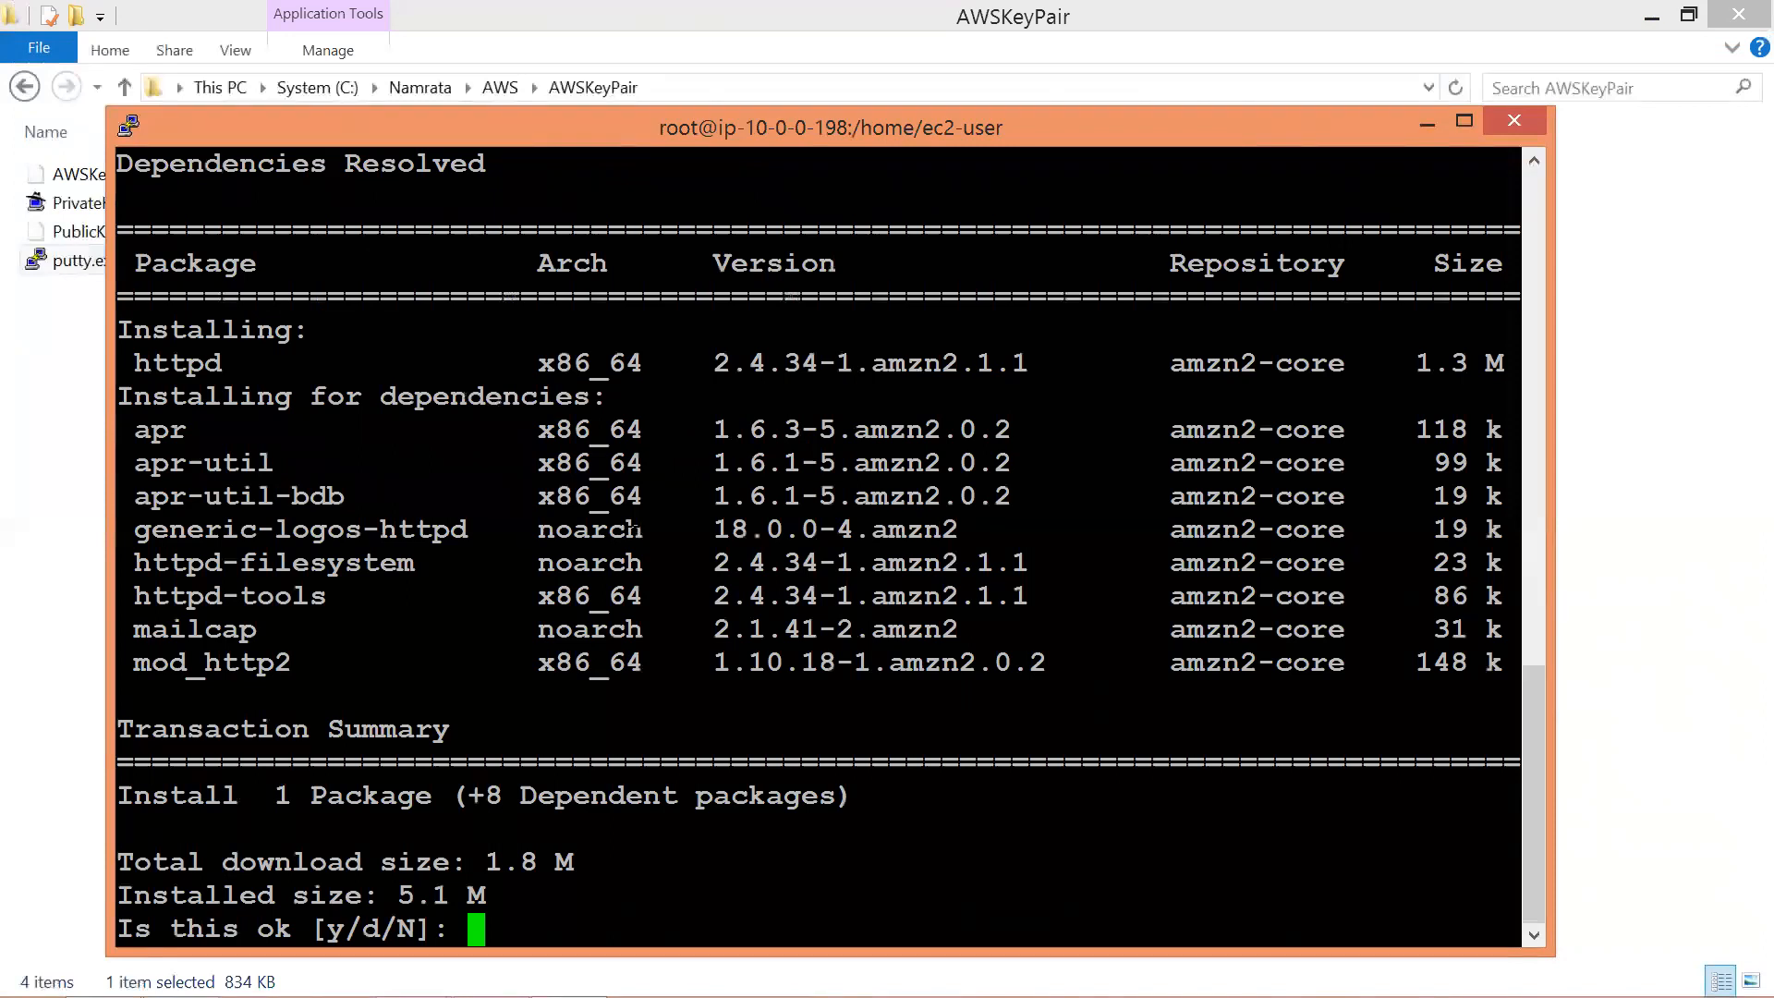
{"action": "type", "text": "y"}
{"action": "key", "text": "Return"}
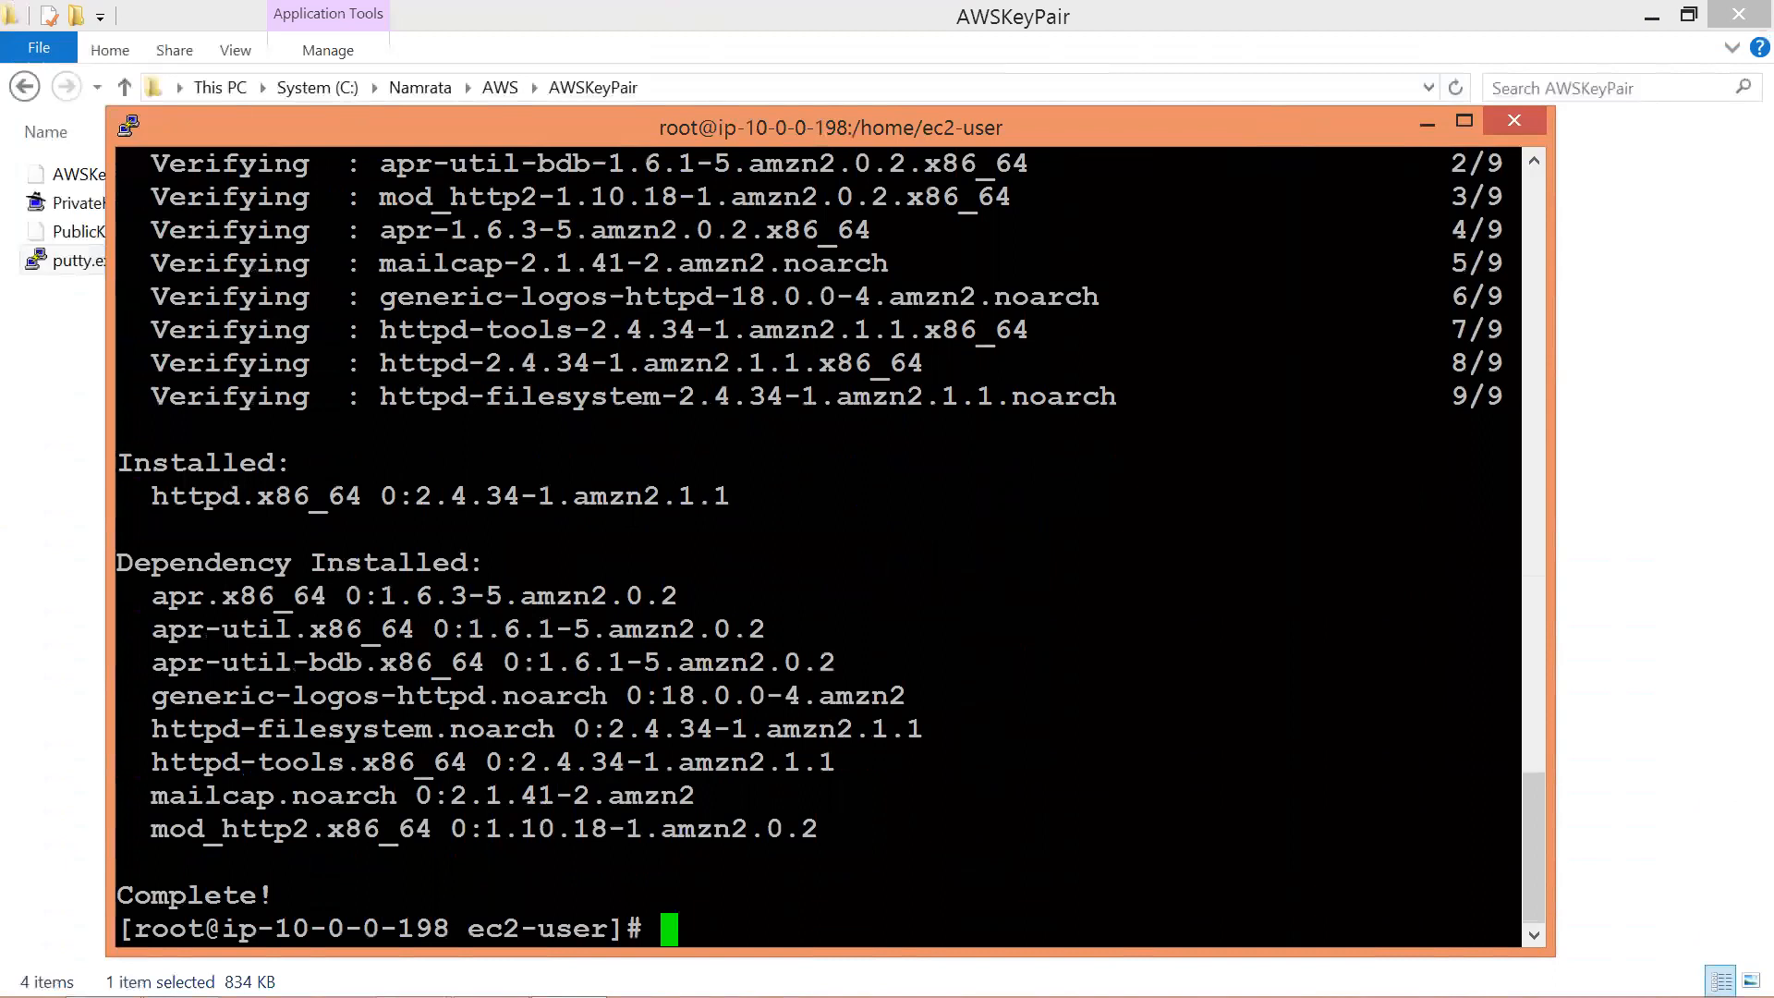
- Enable the Apache service at boot with "sudo systemctl enable httpd"
{"action": "type", "text": "sudo s"}
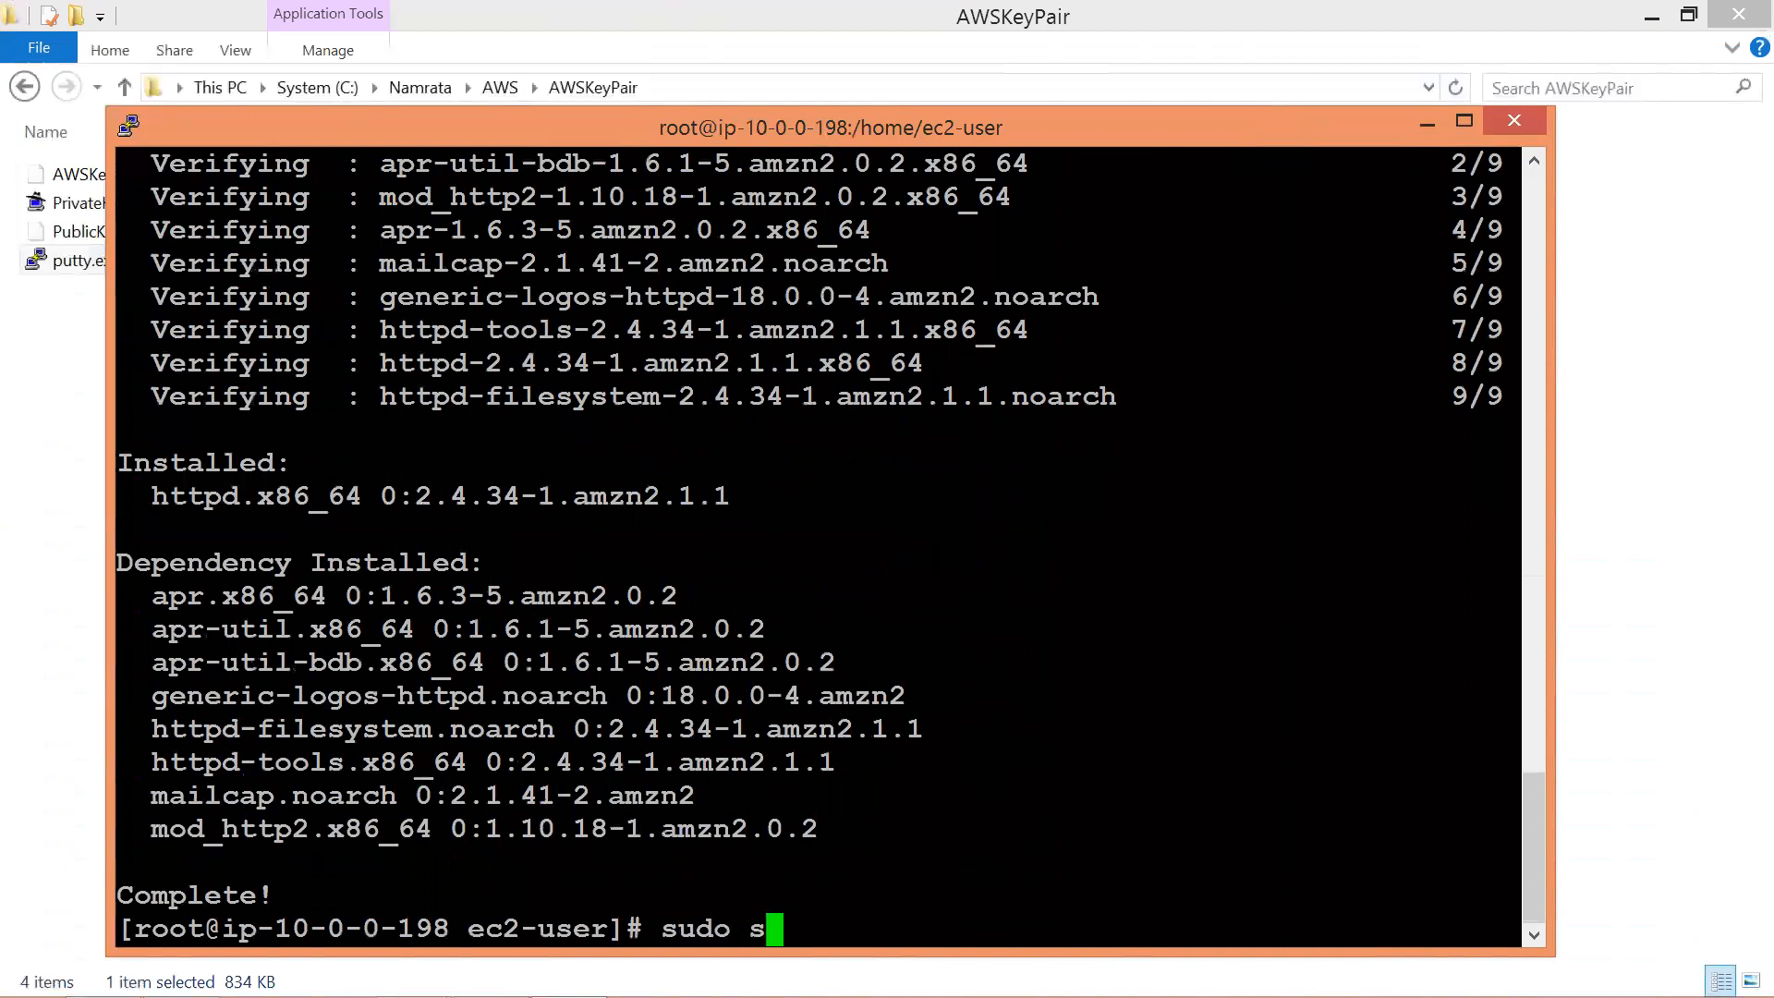
{"action": "type", "text": "ystemct"}
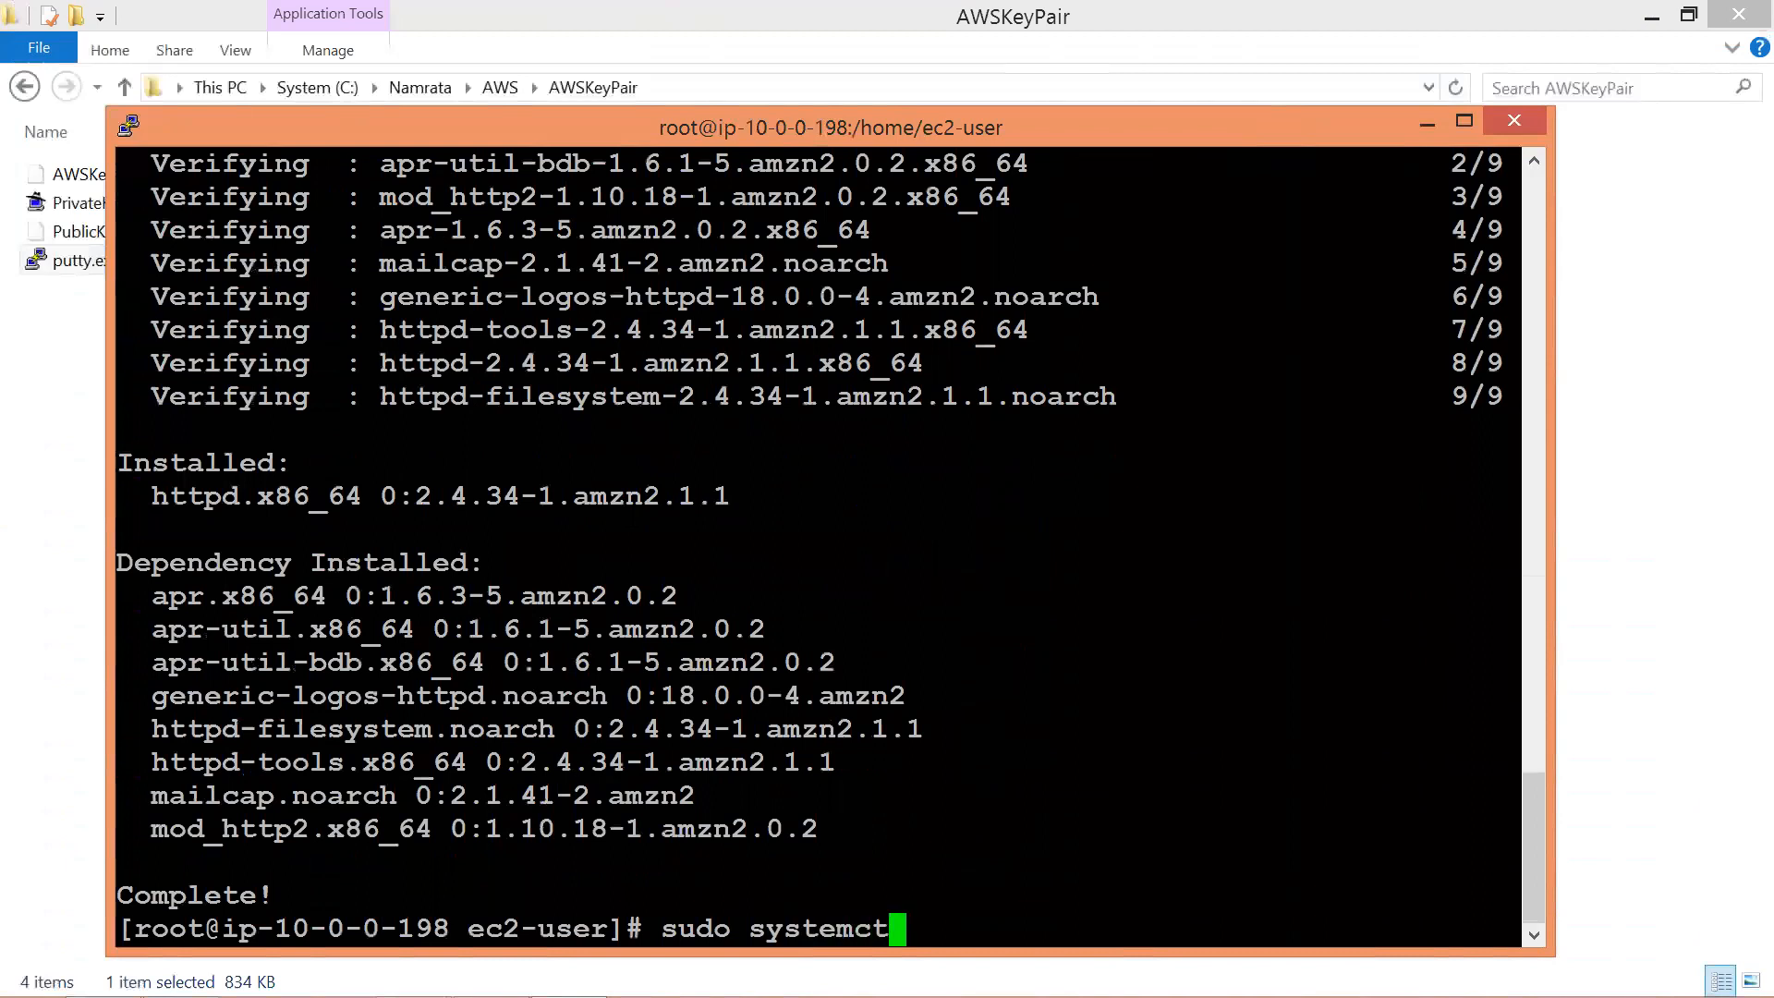
{"action": "type", "text": "l enable "}
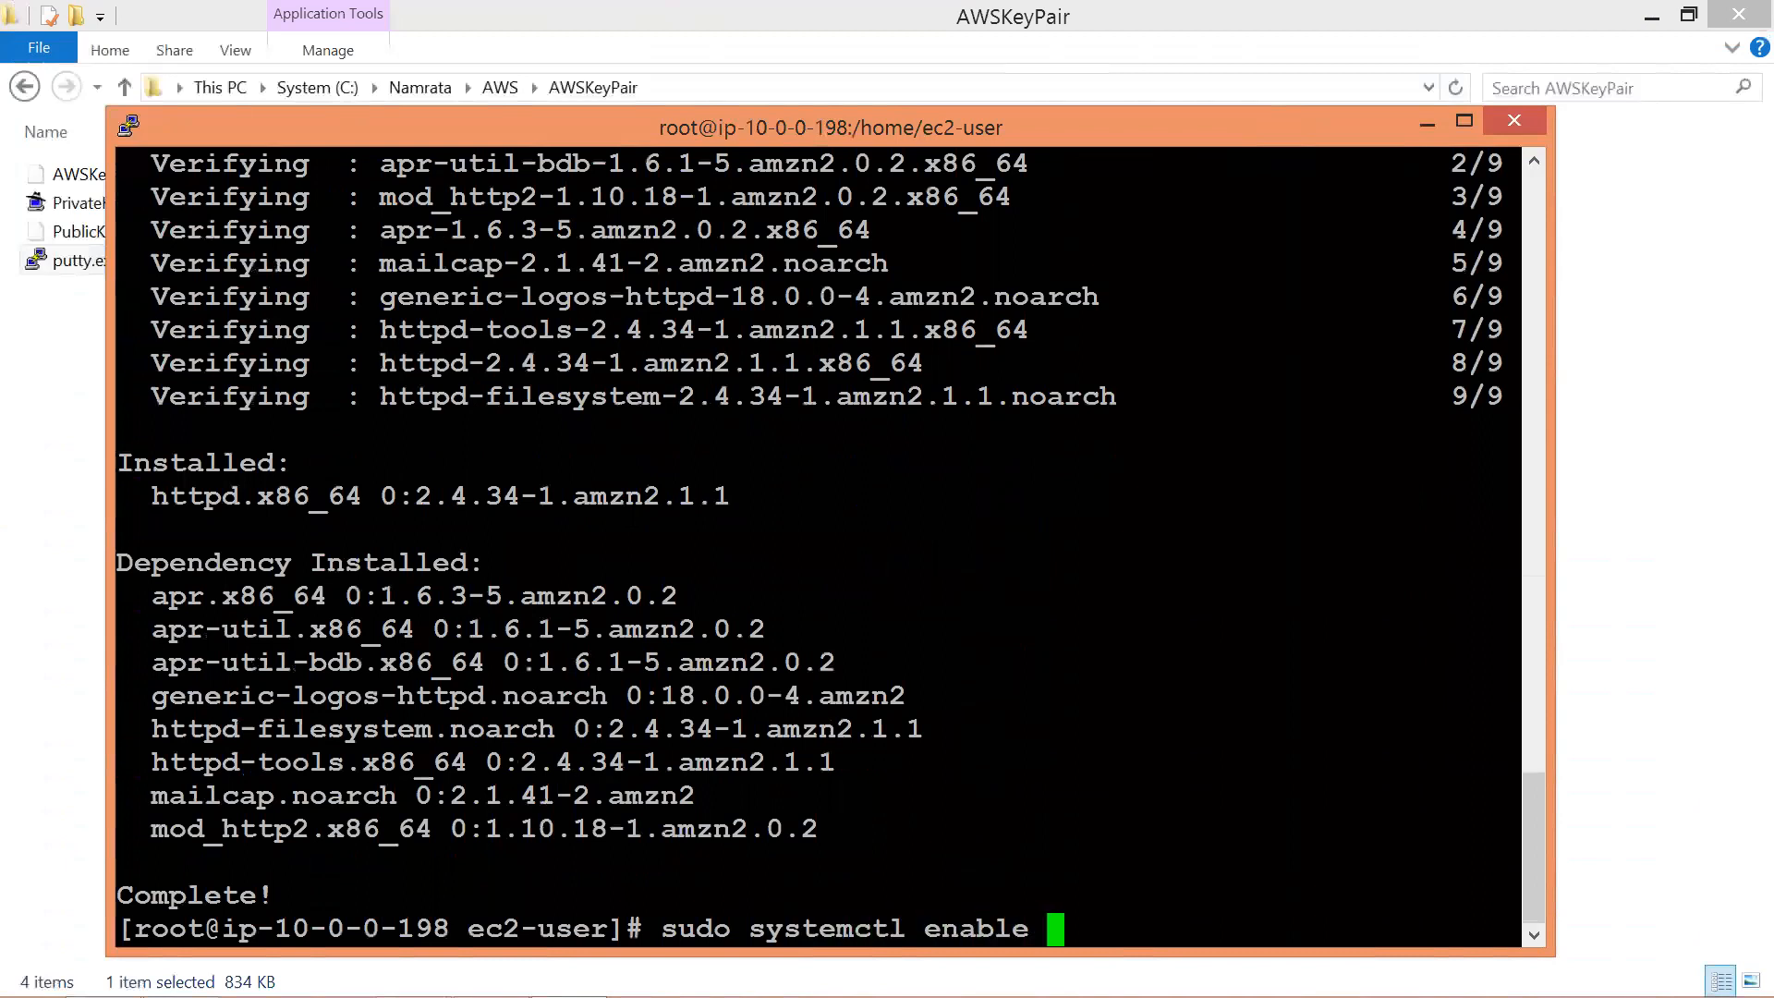
{"action": "type", "text": "httpd"}
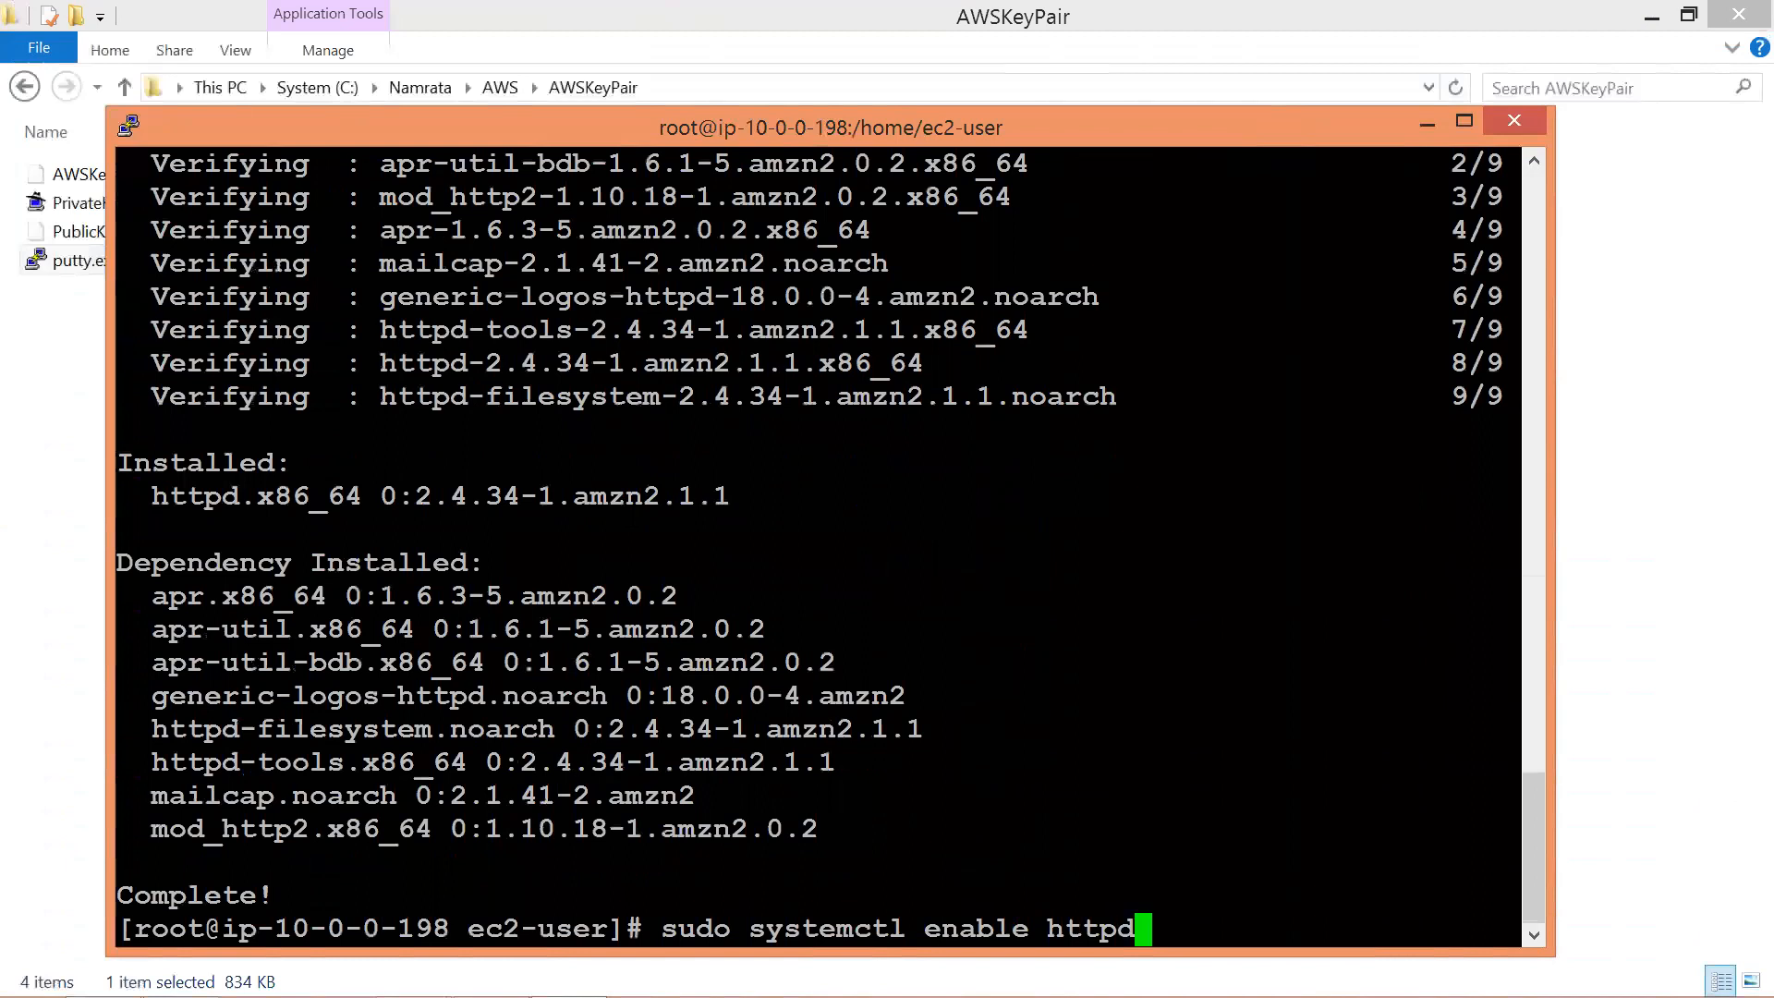
{"action": "key", "text": "Return"}
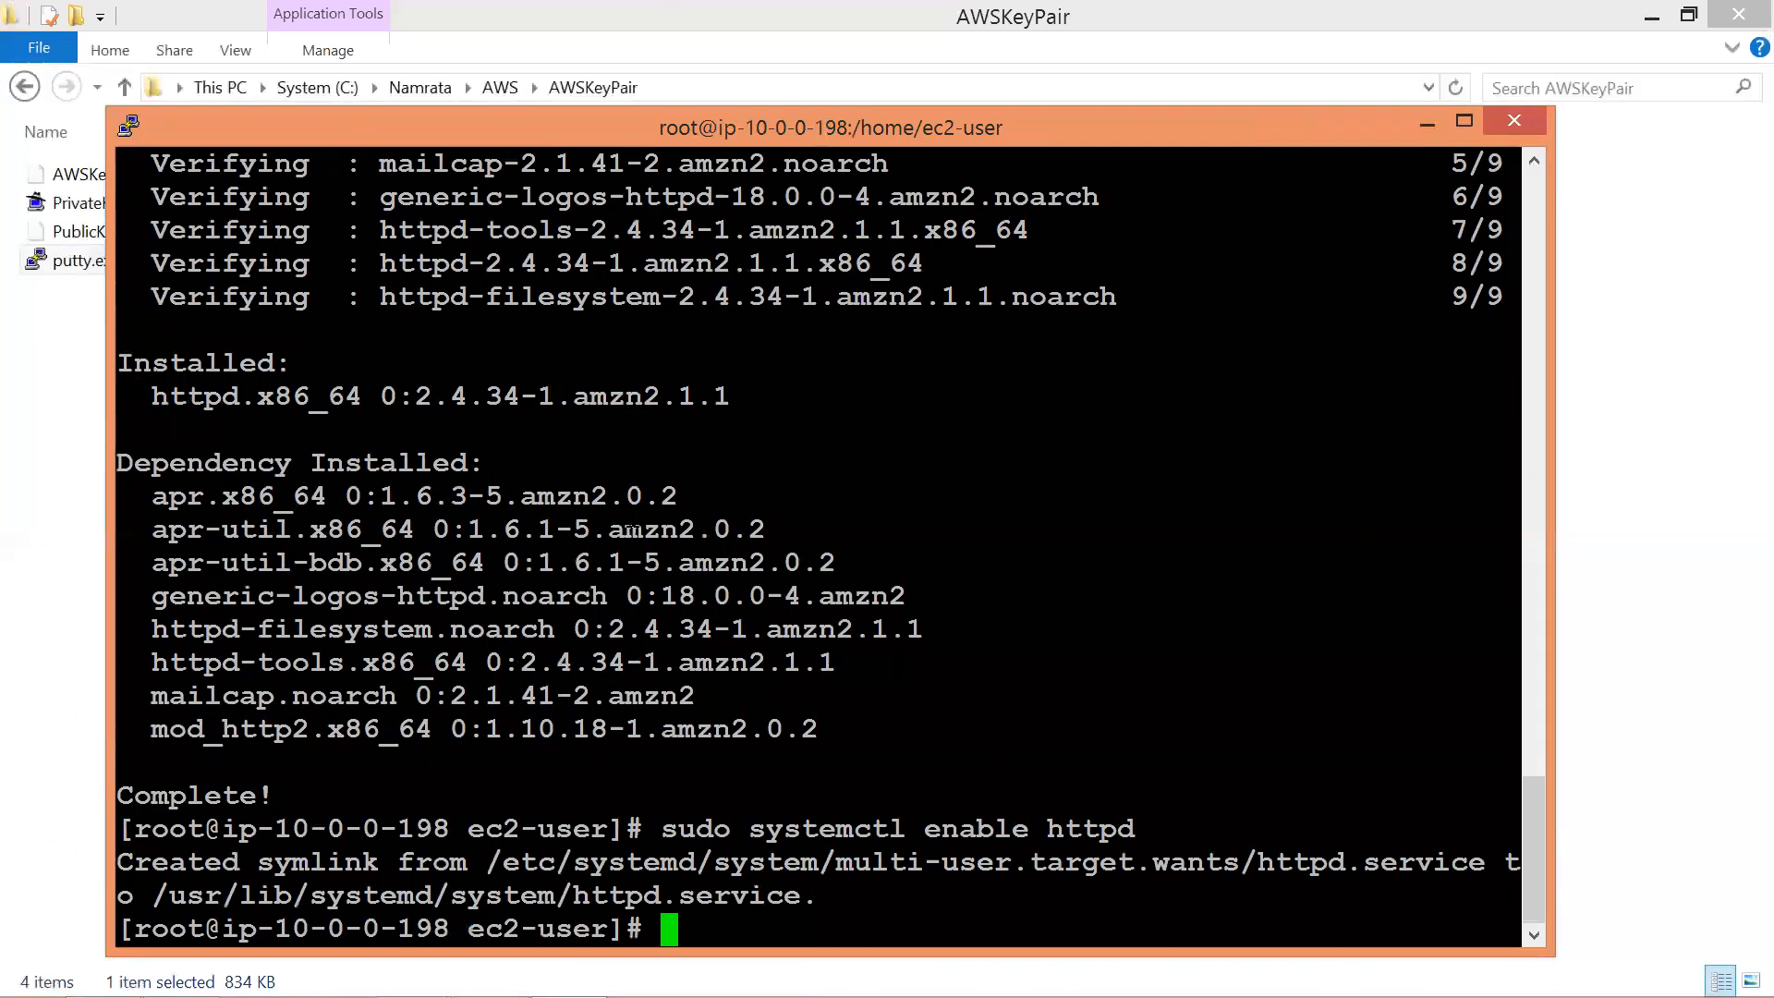
- Start the Apache service with "sudo systemctl start httpd"
{"action": "type", "text": "sudo"}
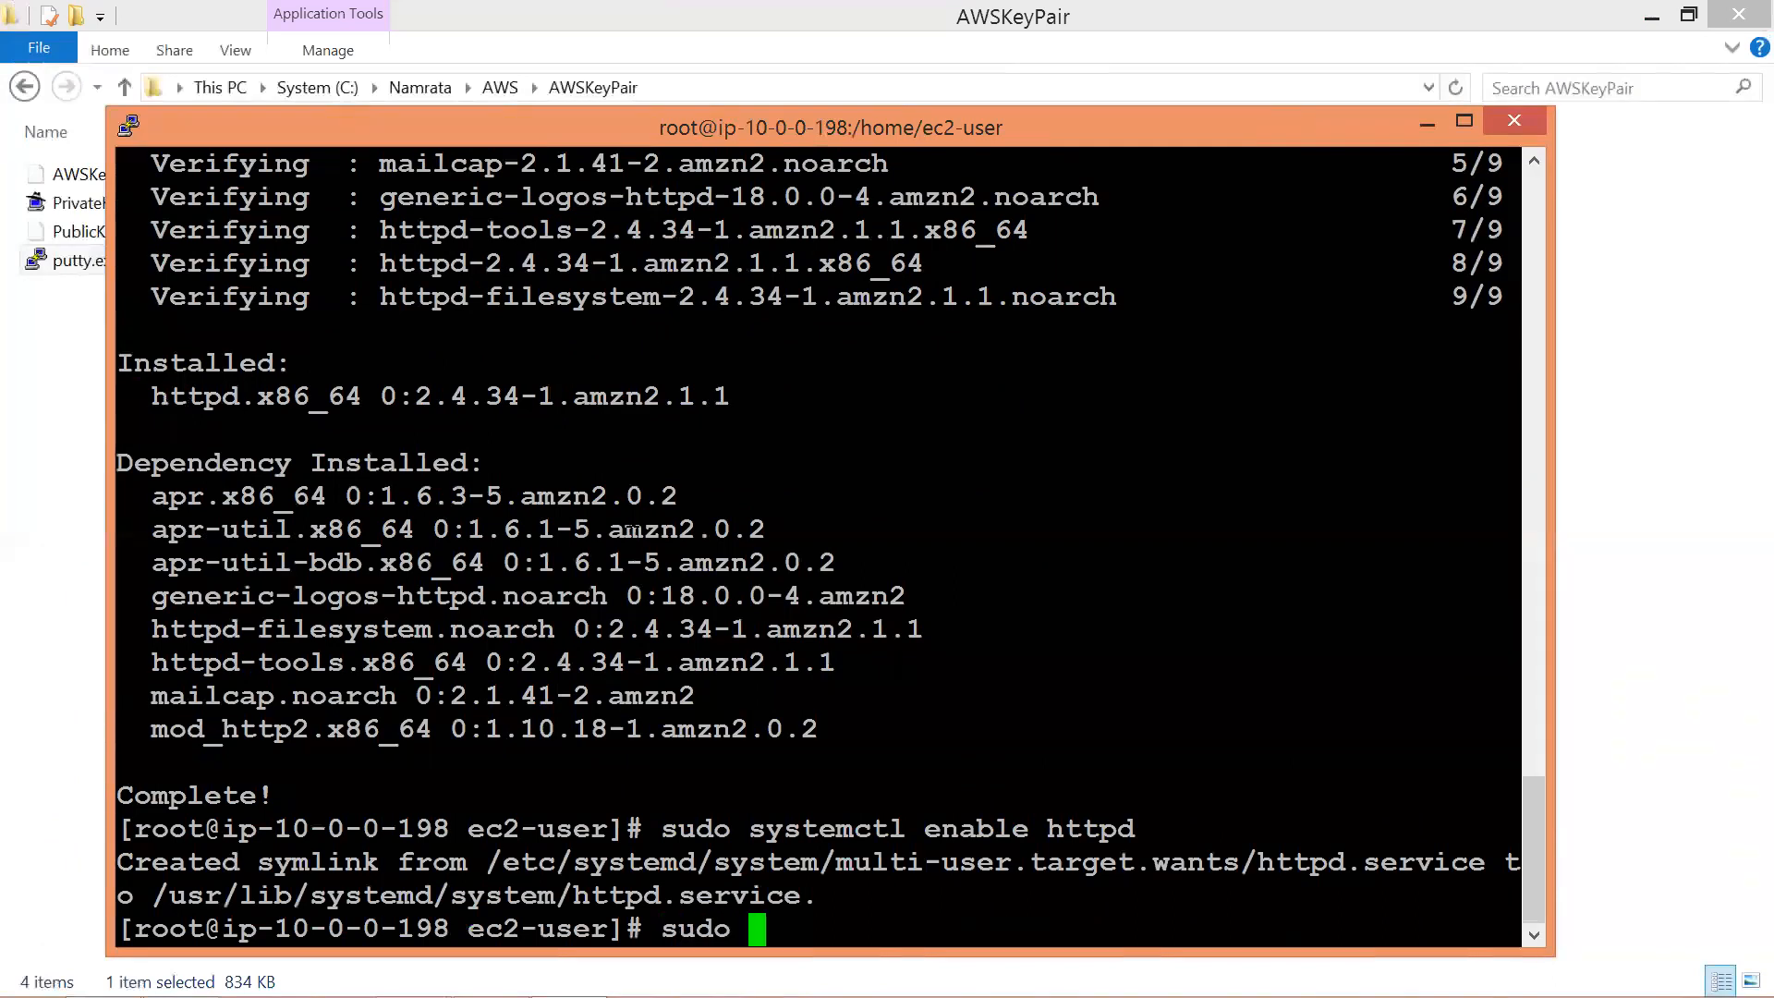
{"action": "type", "text": " systemctl s"}
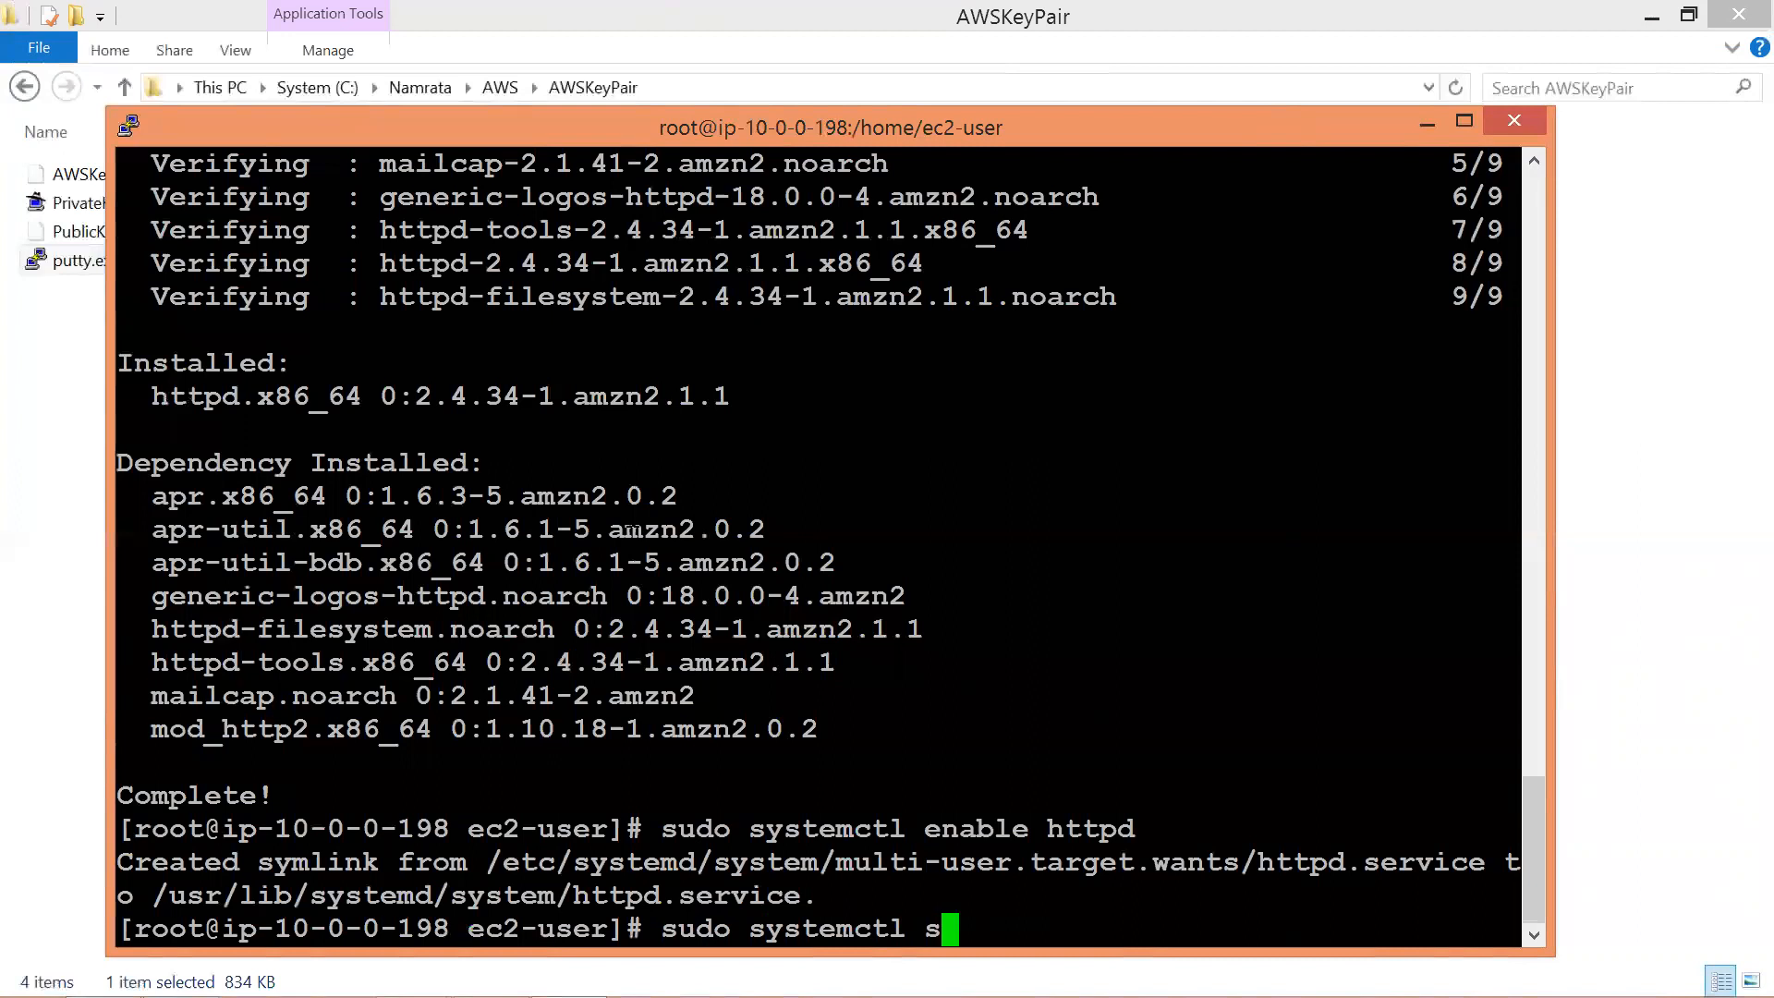
{"action": "type", "text": "tart httpd"}
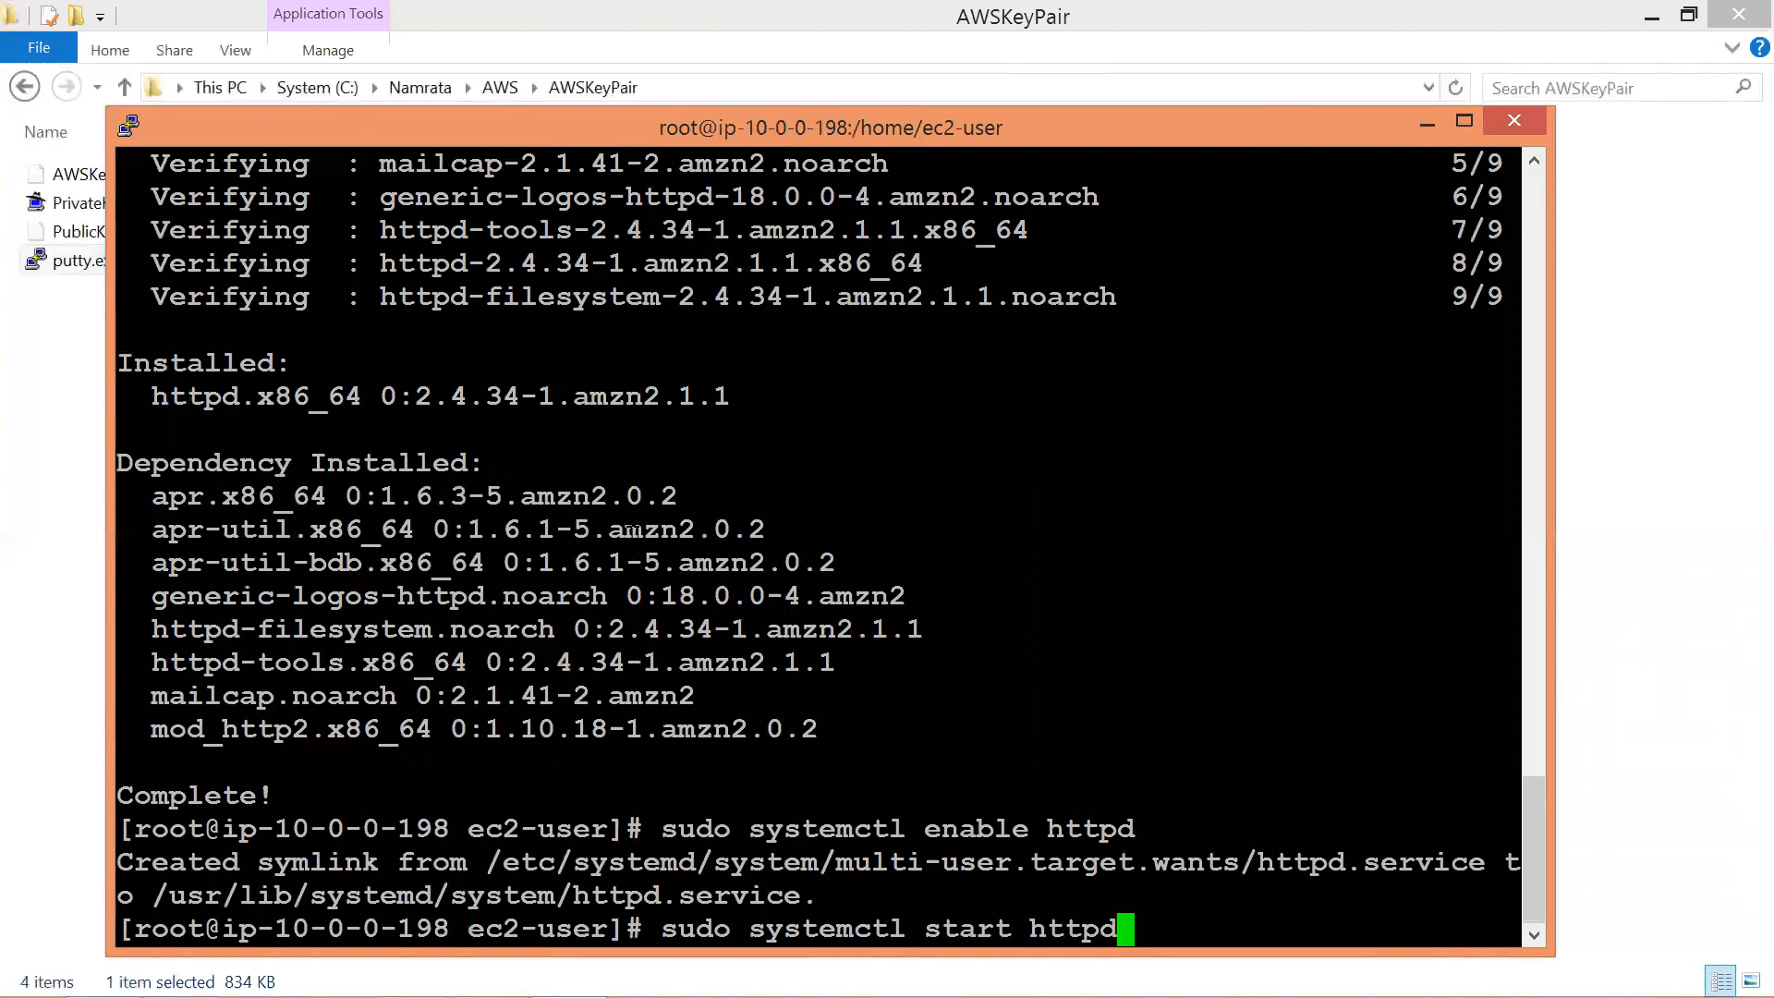
{"action": "key", "text": "Return"}
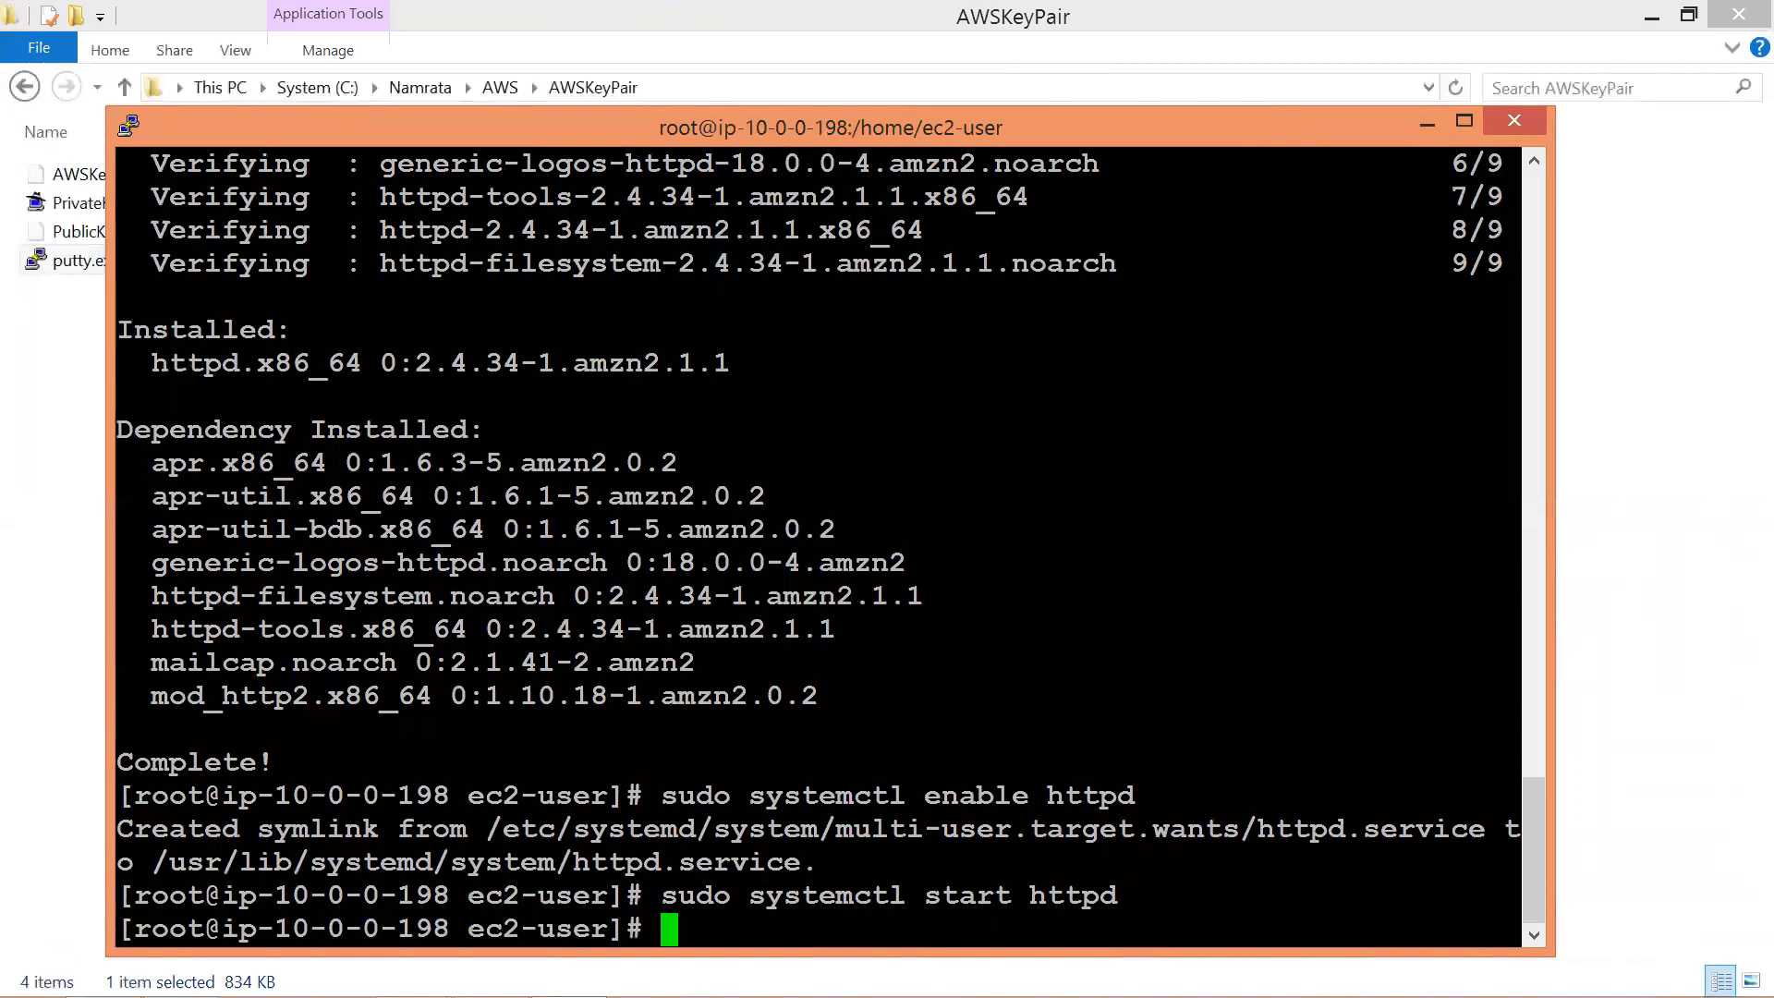
- Launch a new Chrome window and load the instance's public IP 54.157.8.97 to test the web server
{"action": "key", "text": "super+r"}
{"action": "type", "text": "chrome"}
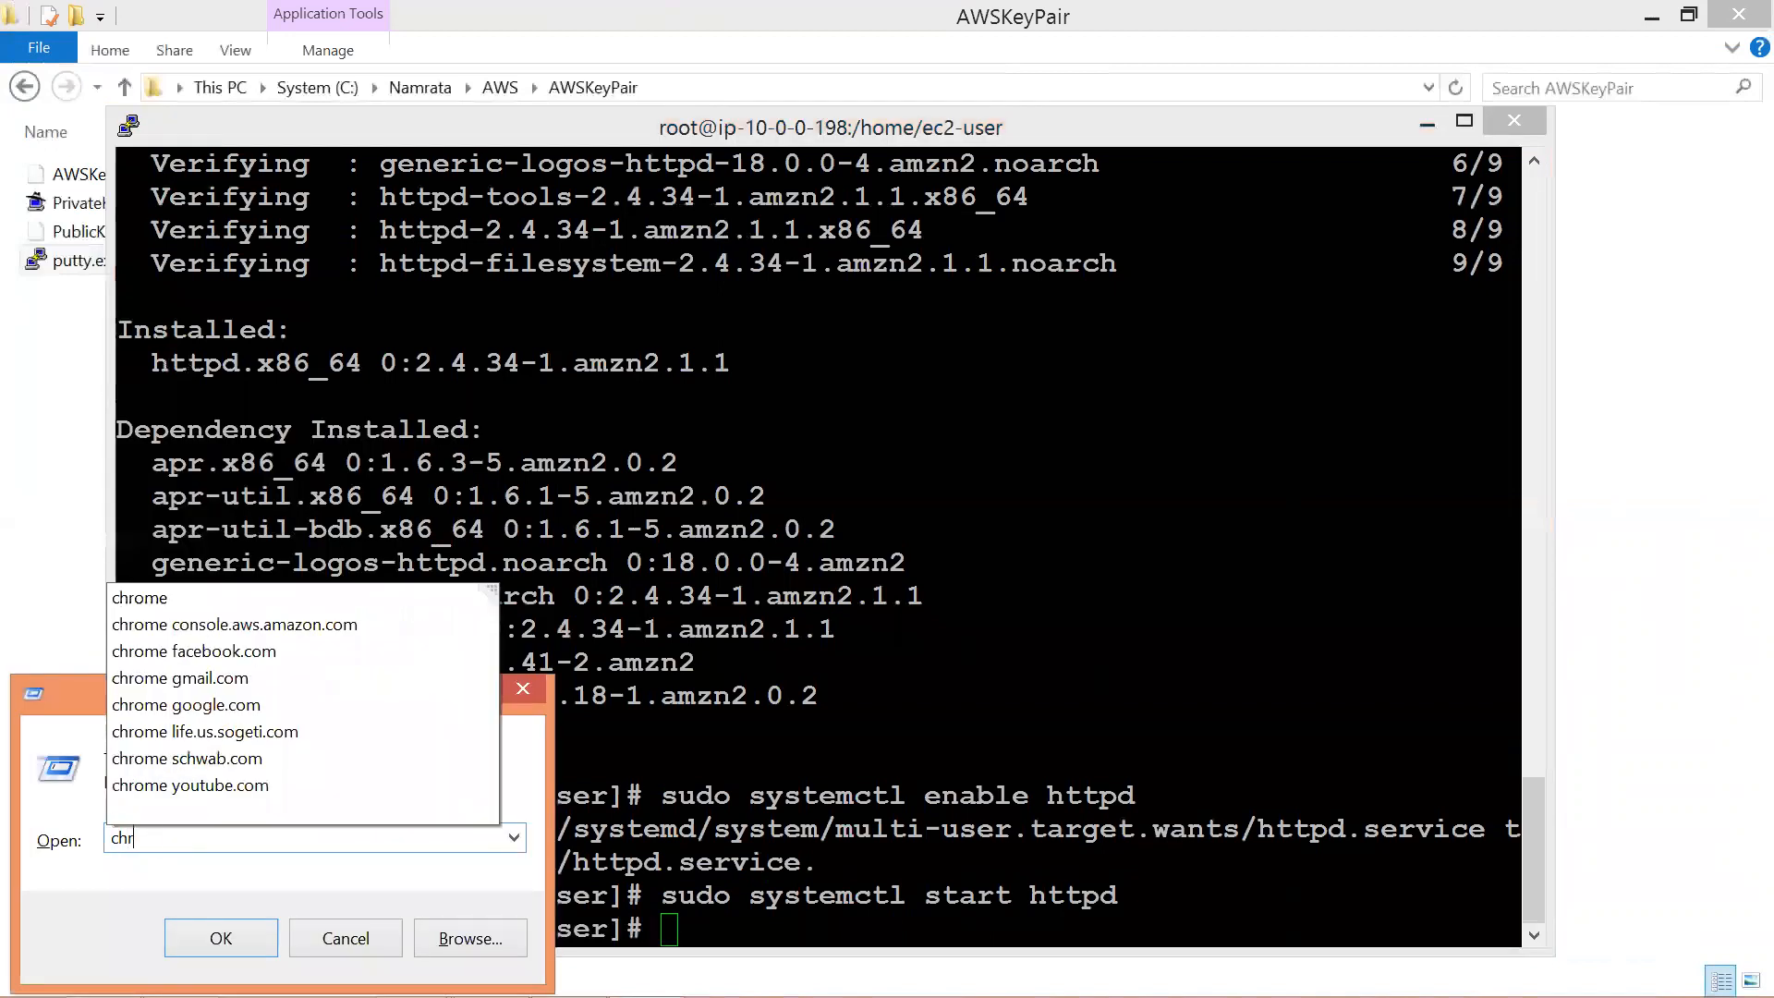
{"action": "key", "text": "Return"}
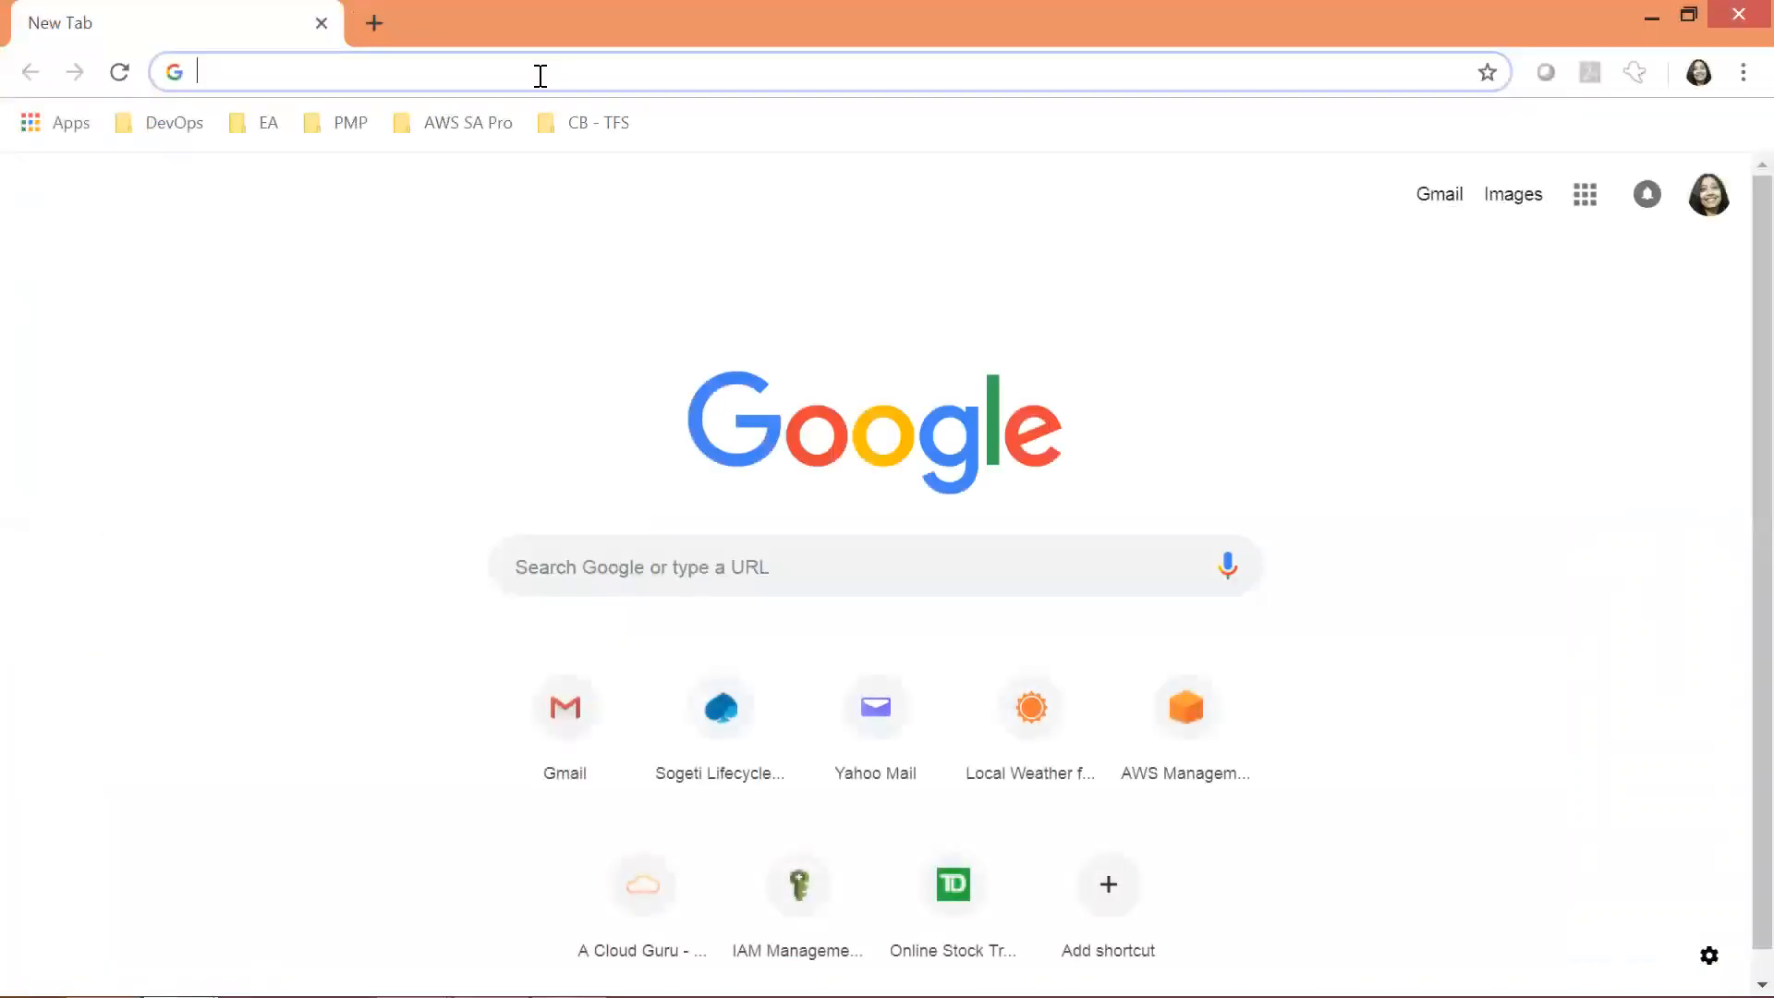
{"action": "type", "text": "54.157.8.97"}
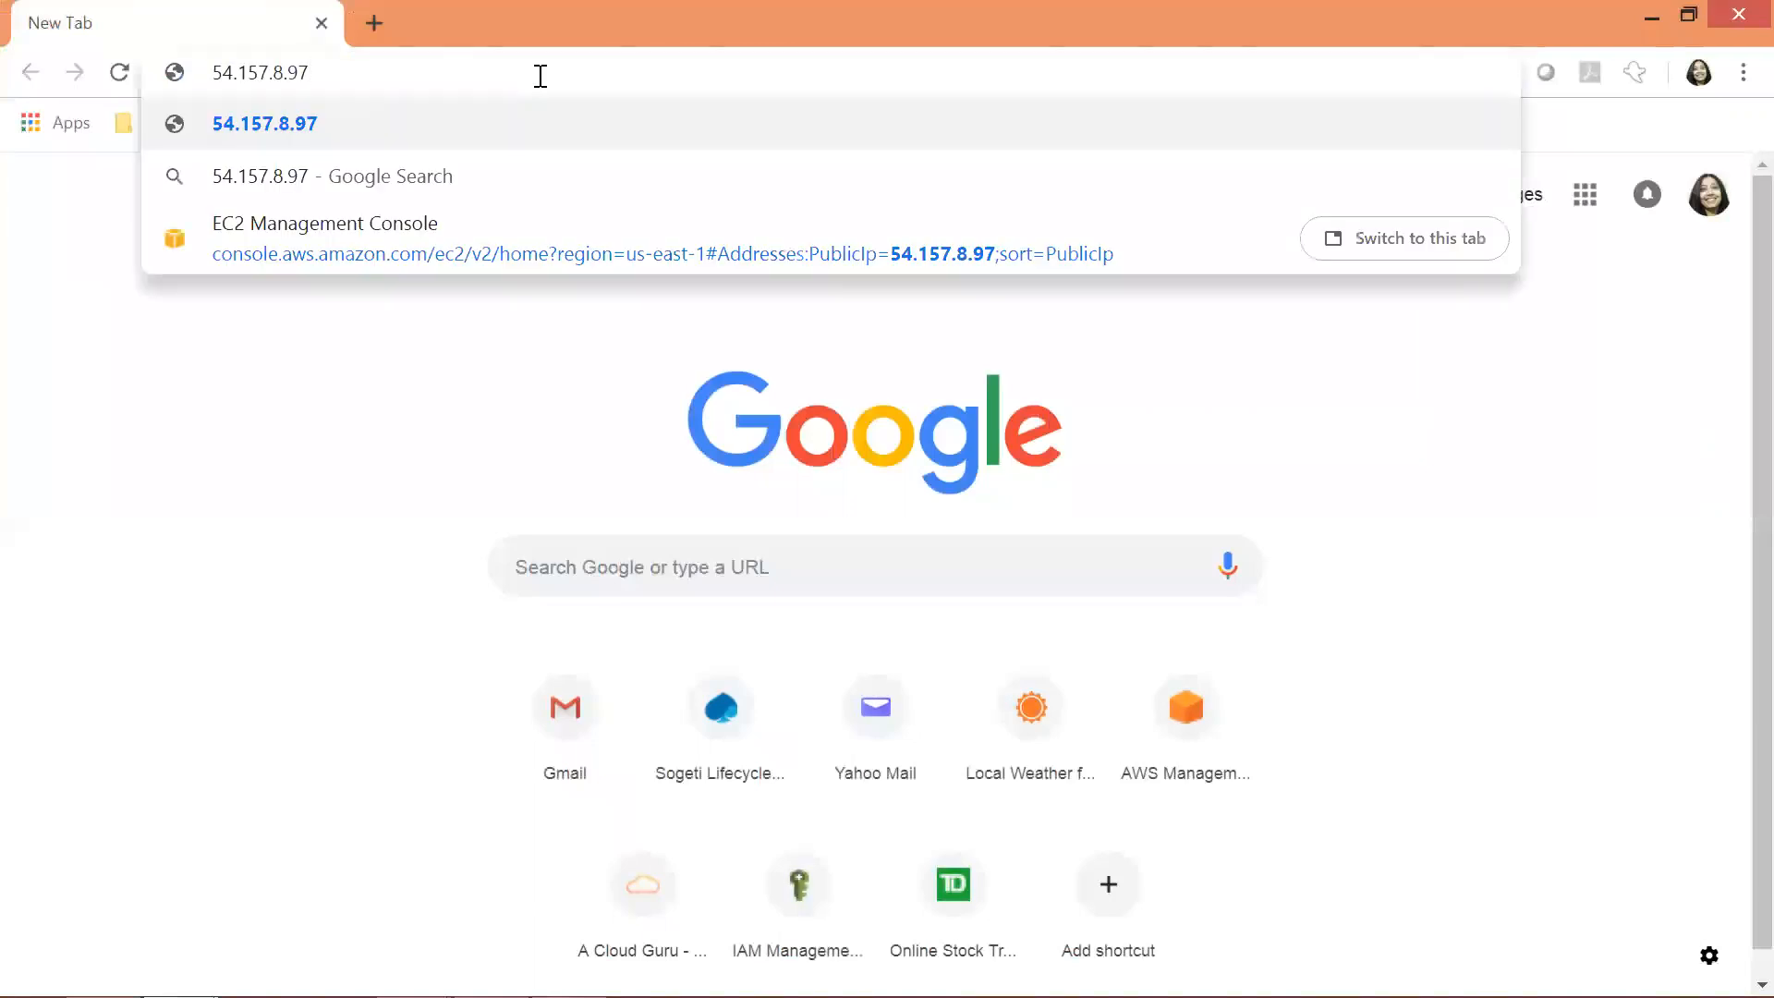
{"action": "key", "text": "Return"}
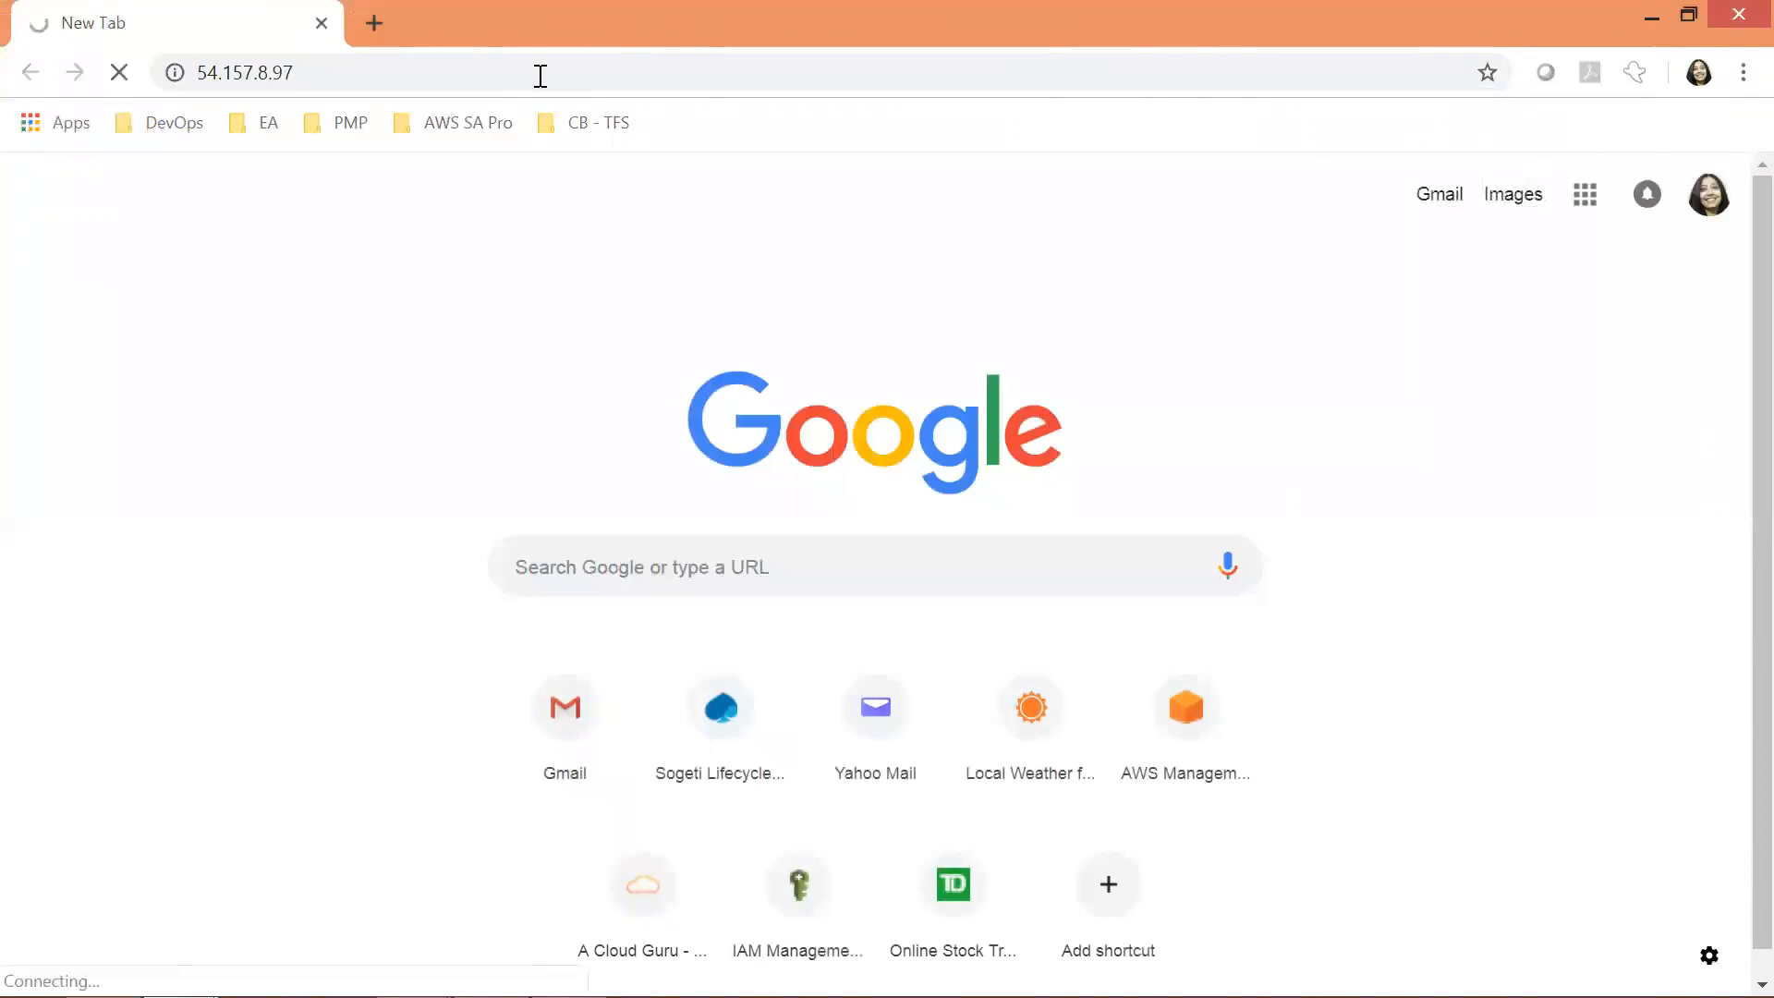
{"action": "left_click", "coordinate": [540, 75]}
{"action": "left_click", "coordinate": [540, 76]}
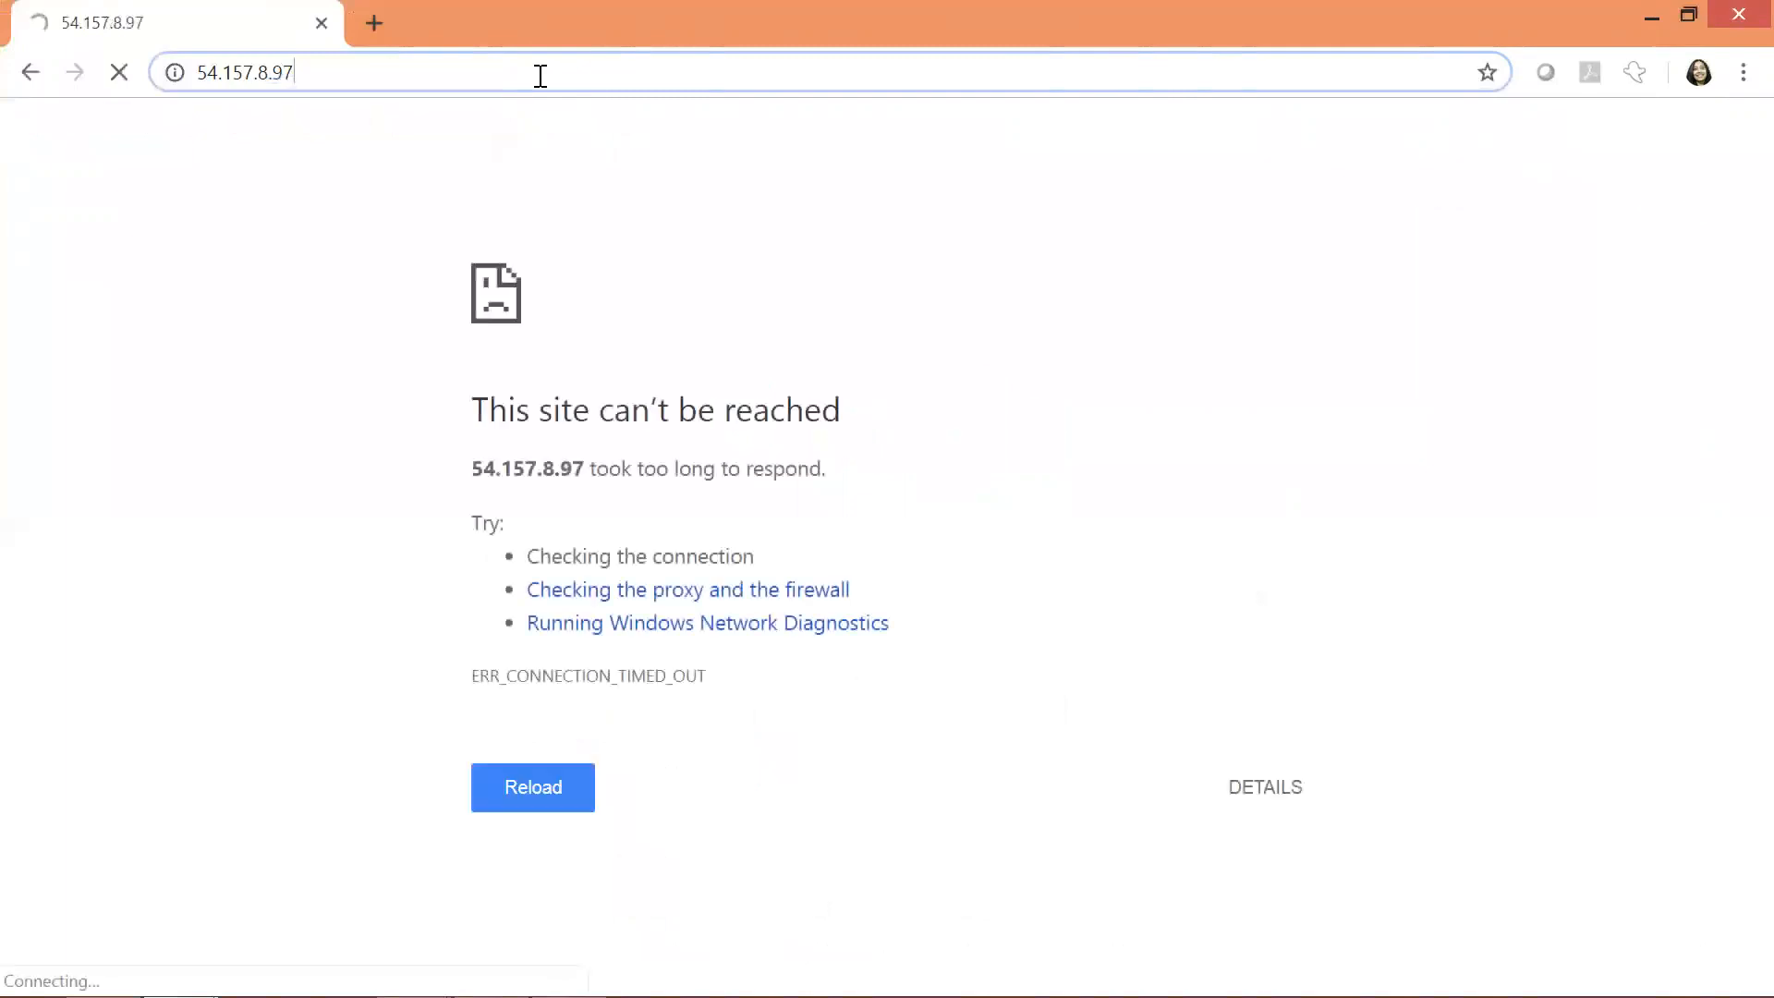
- Switch to the EC2 console window and copy the IPv4 public IP of MyVPC - PublicEC2 again
{"action": "key", "text": "alt+Tab"}
{"action": "key", "text": "alt+Tab"}
{"action": "key", "text": "Tab"}
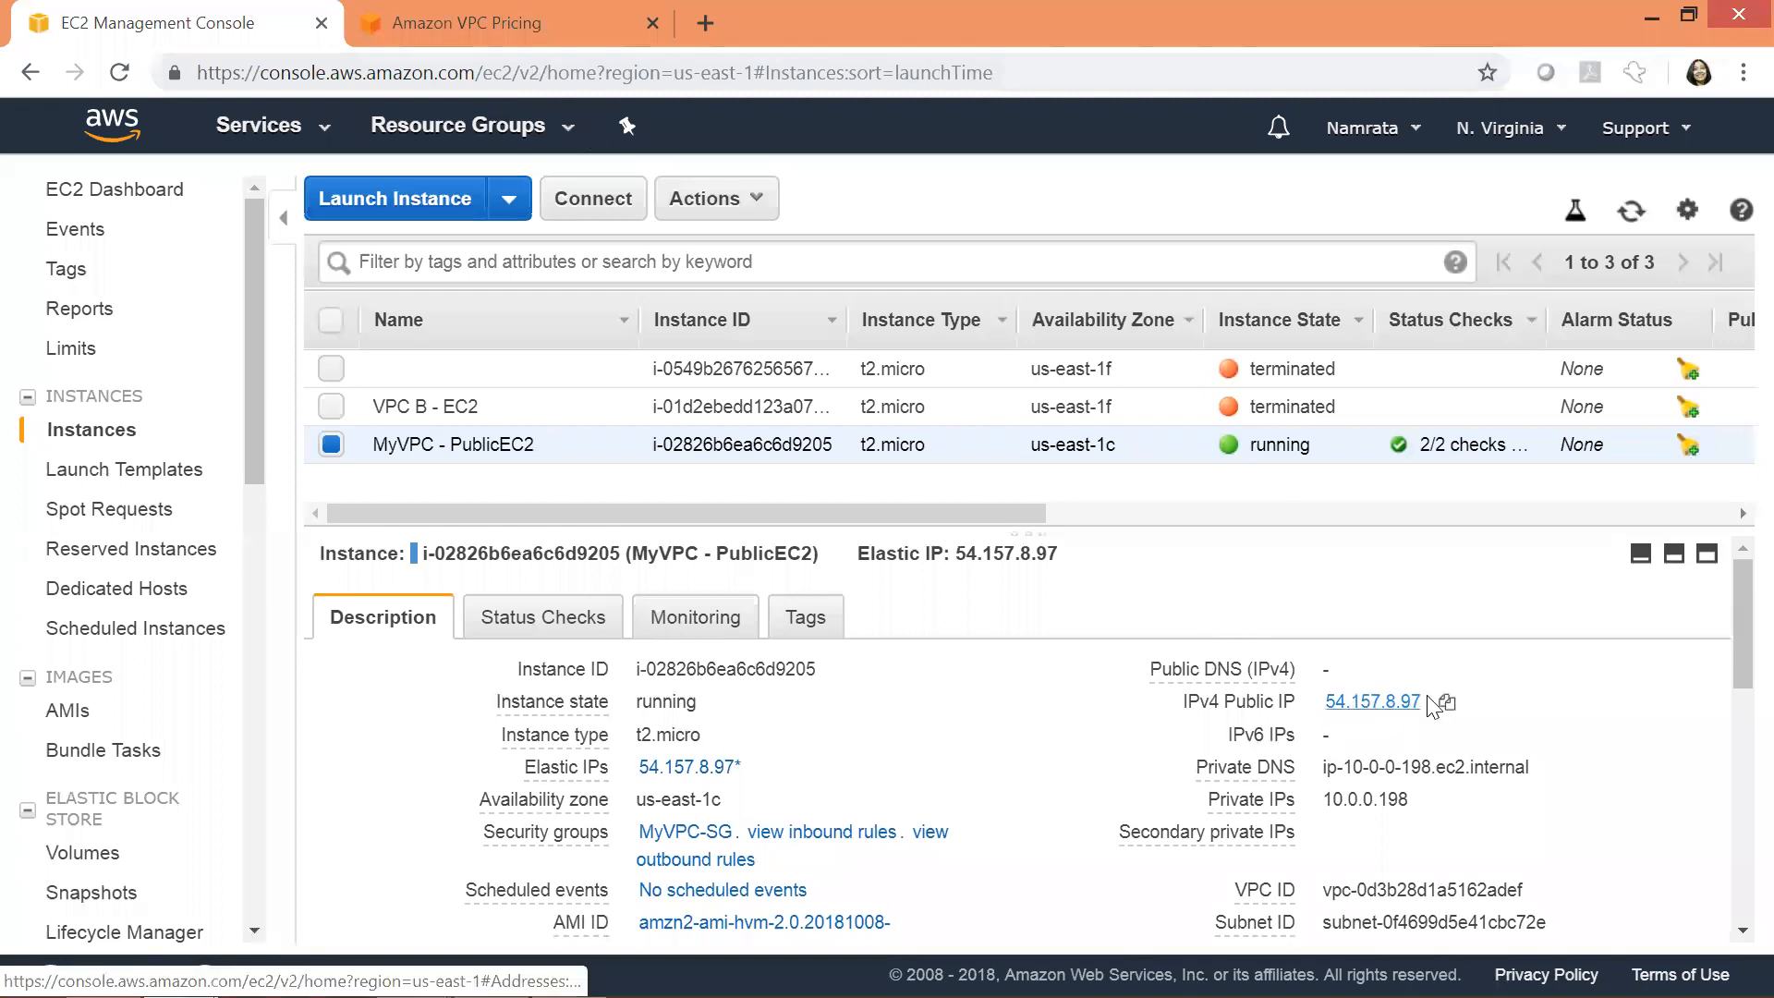
{"action": "left_click", "coordinate": [1447, 705]}
- Return to the test browser window, replace its address with the copied public IP and load the page again
{"action": "key", "text": "alt+Tab"}
{"action": "key", "text": "alt+Tab"}
{"action": "key", "text": "Tab"}
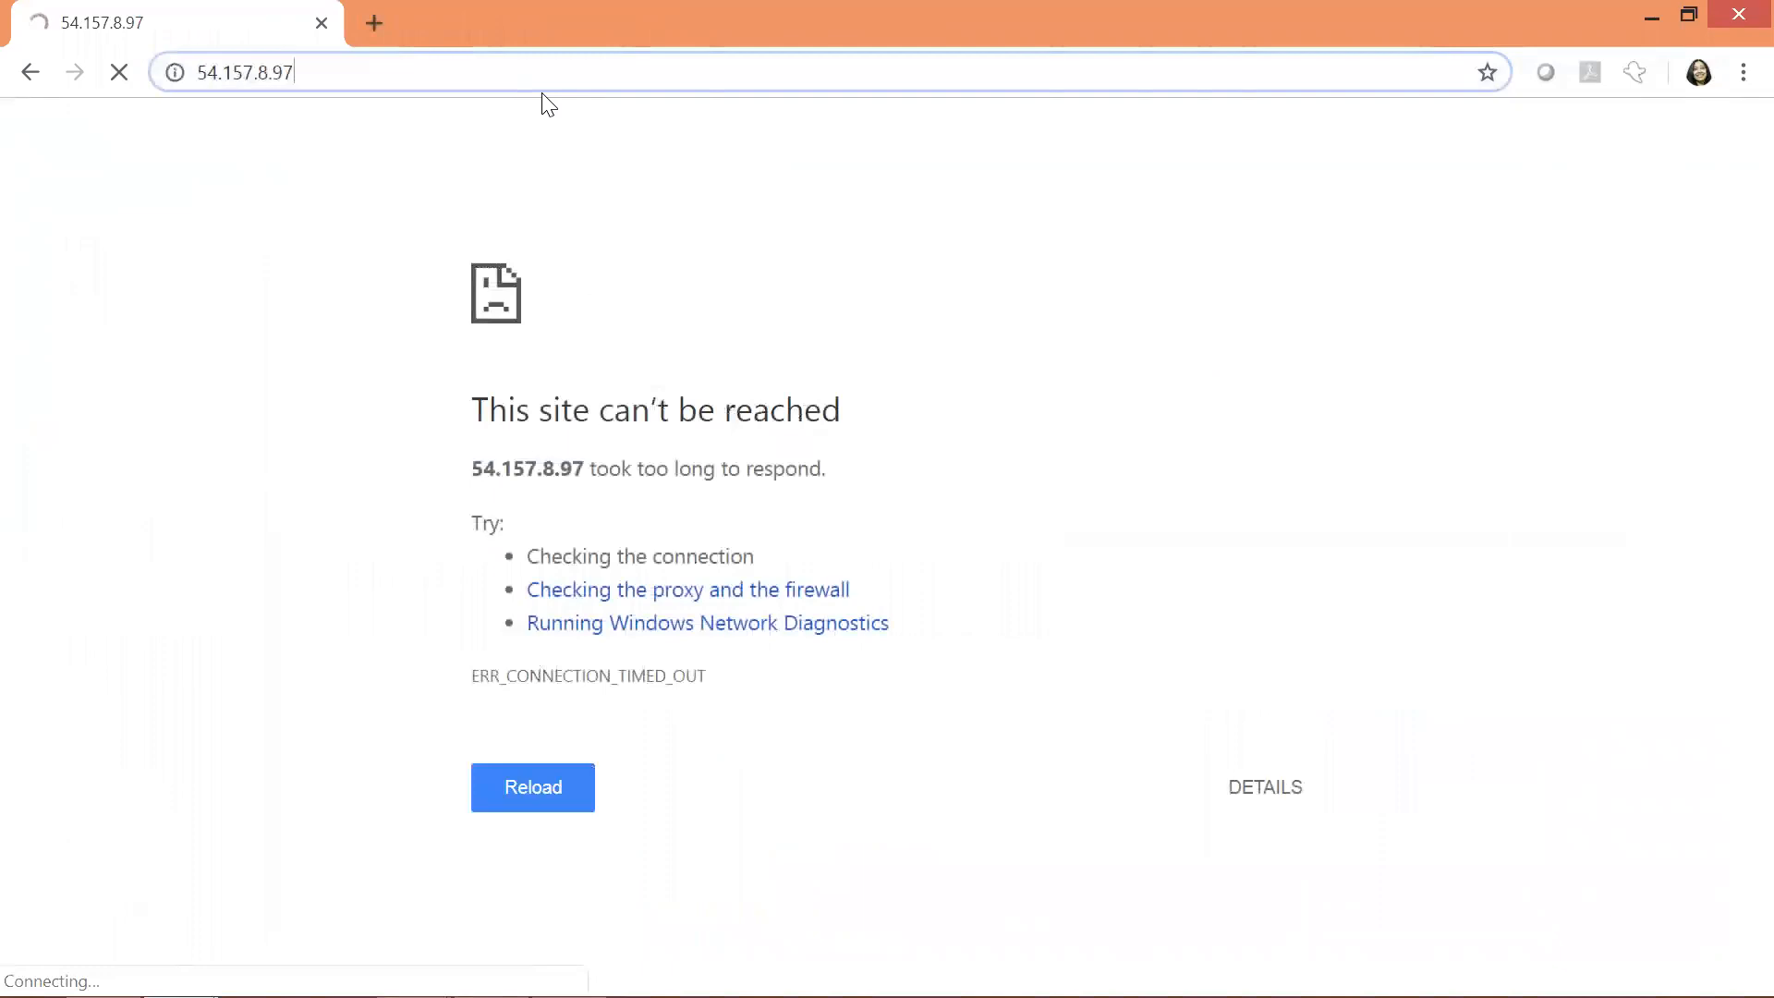
{"action": "key", "text": "BackSpace"}
{"action": "key", "text": "BackSpace"}
{"action": "key", "text": "BackSpace"}
{"action": "key", "text": "BackSpace"}
{"action": "key", "text": "BackSpace"}
{"action": "key", "text": "BackSpace"}
{"action": "key", "text": "BackSpace"}
{"action": "key", "text": "BackSpace"}
{"action": "key", "text": "BackSpace"}
{"action": "key", "text": "BackSpace"}
{"action": "key", "text": "BackSpace"}
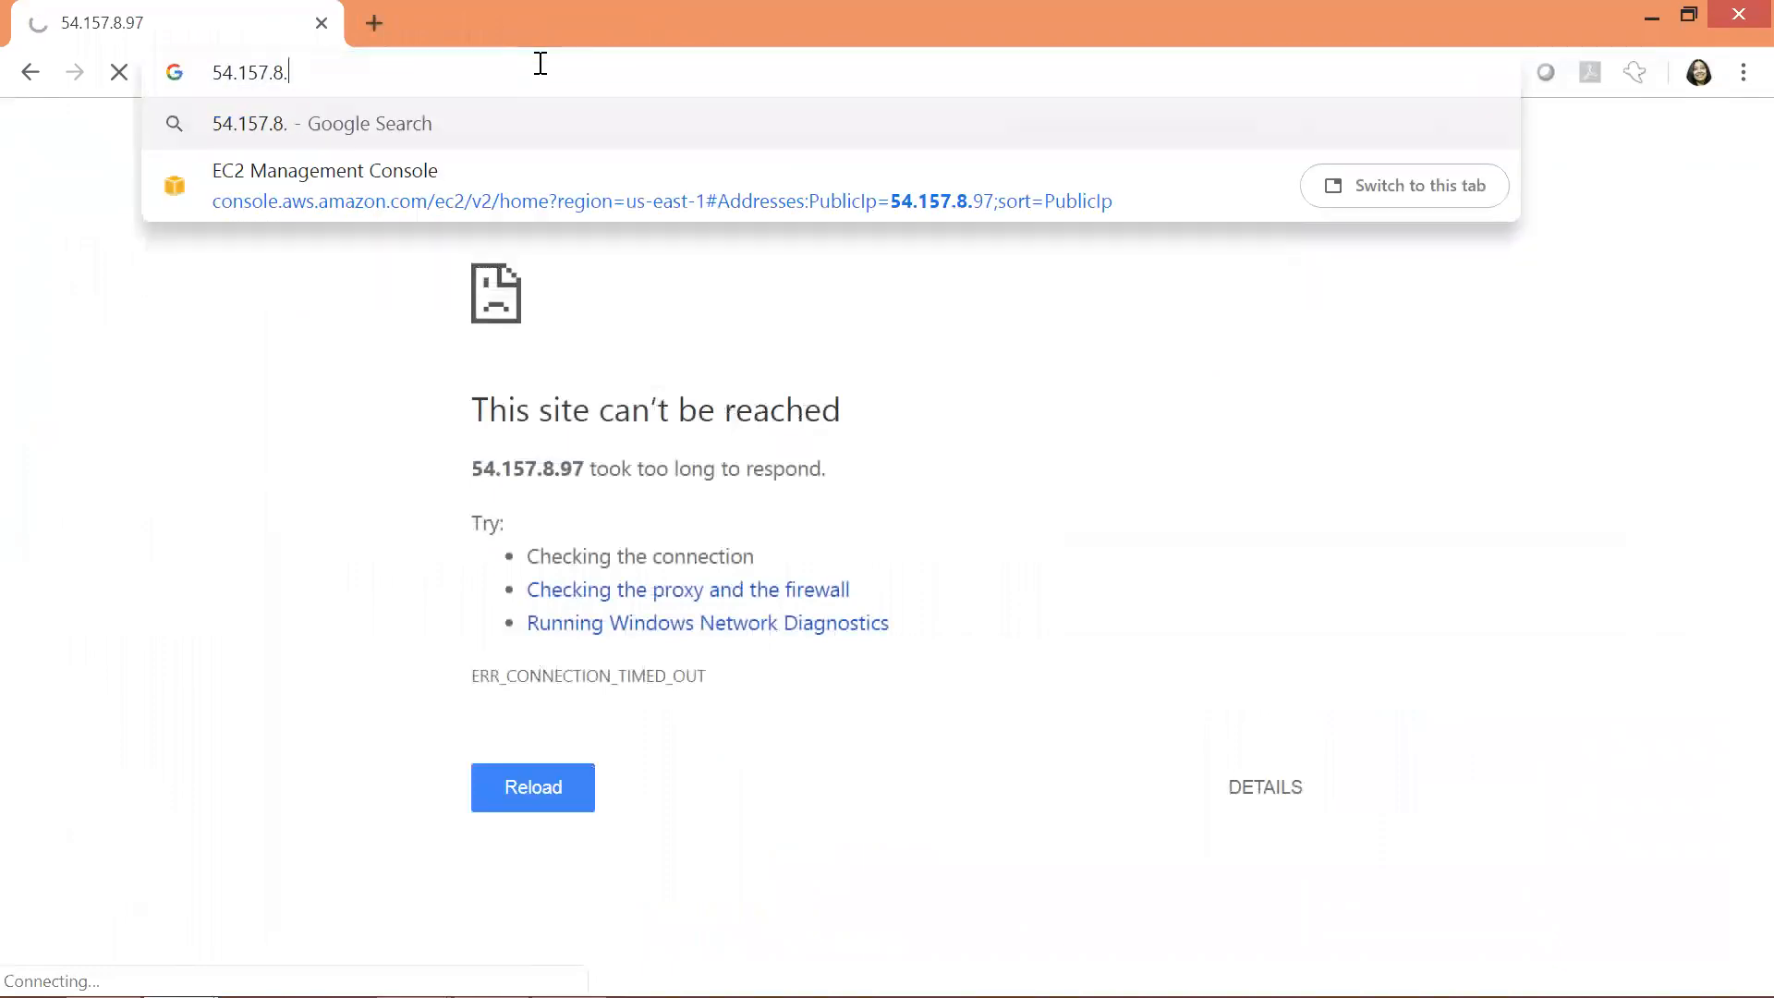
{"action": "key", "text": "ctrl+v"}
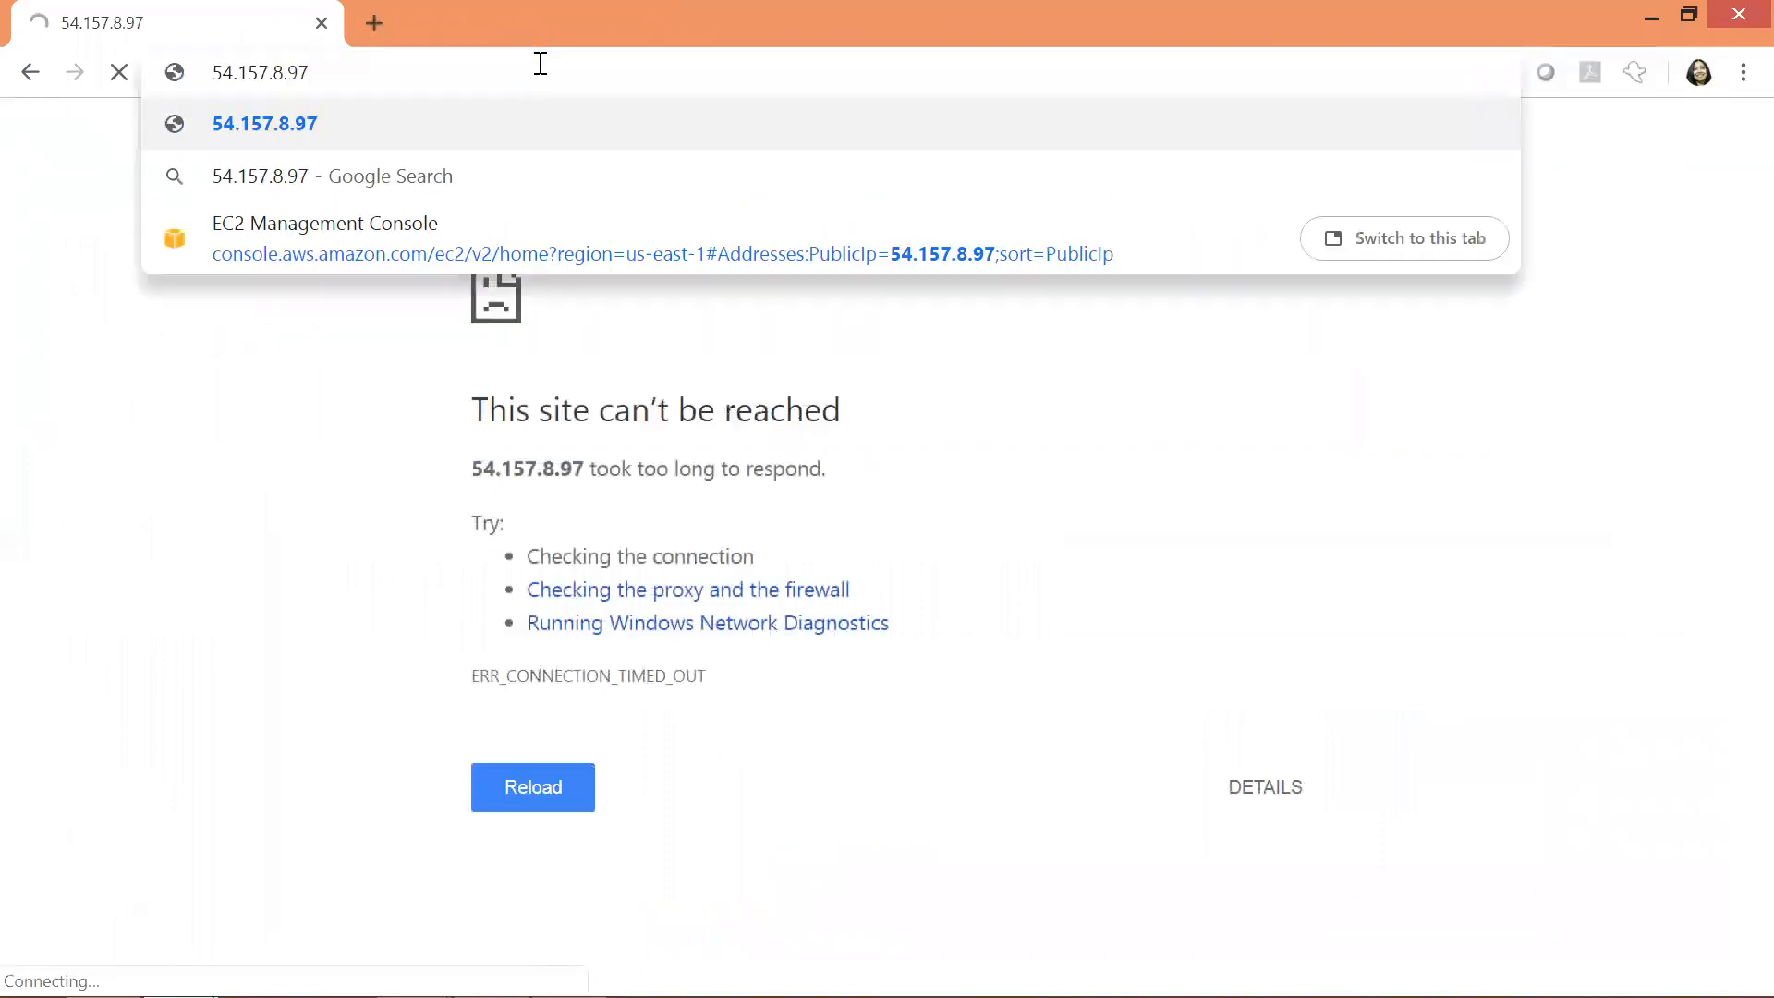
{"action": "key", "text": "Return"}
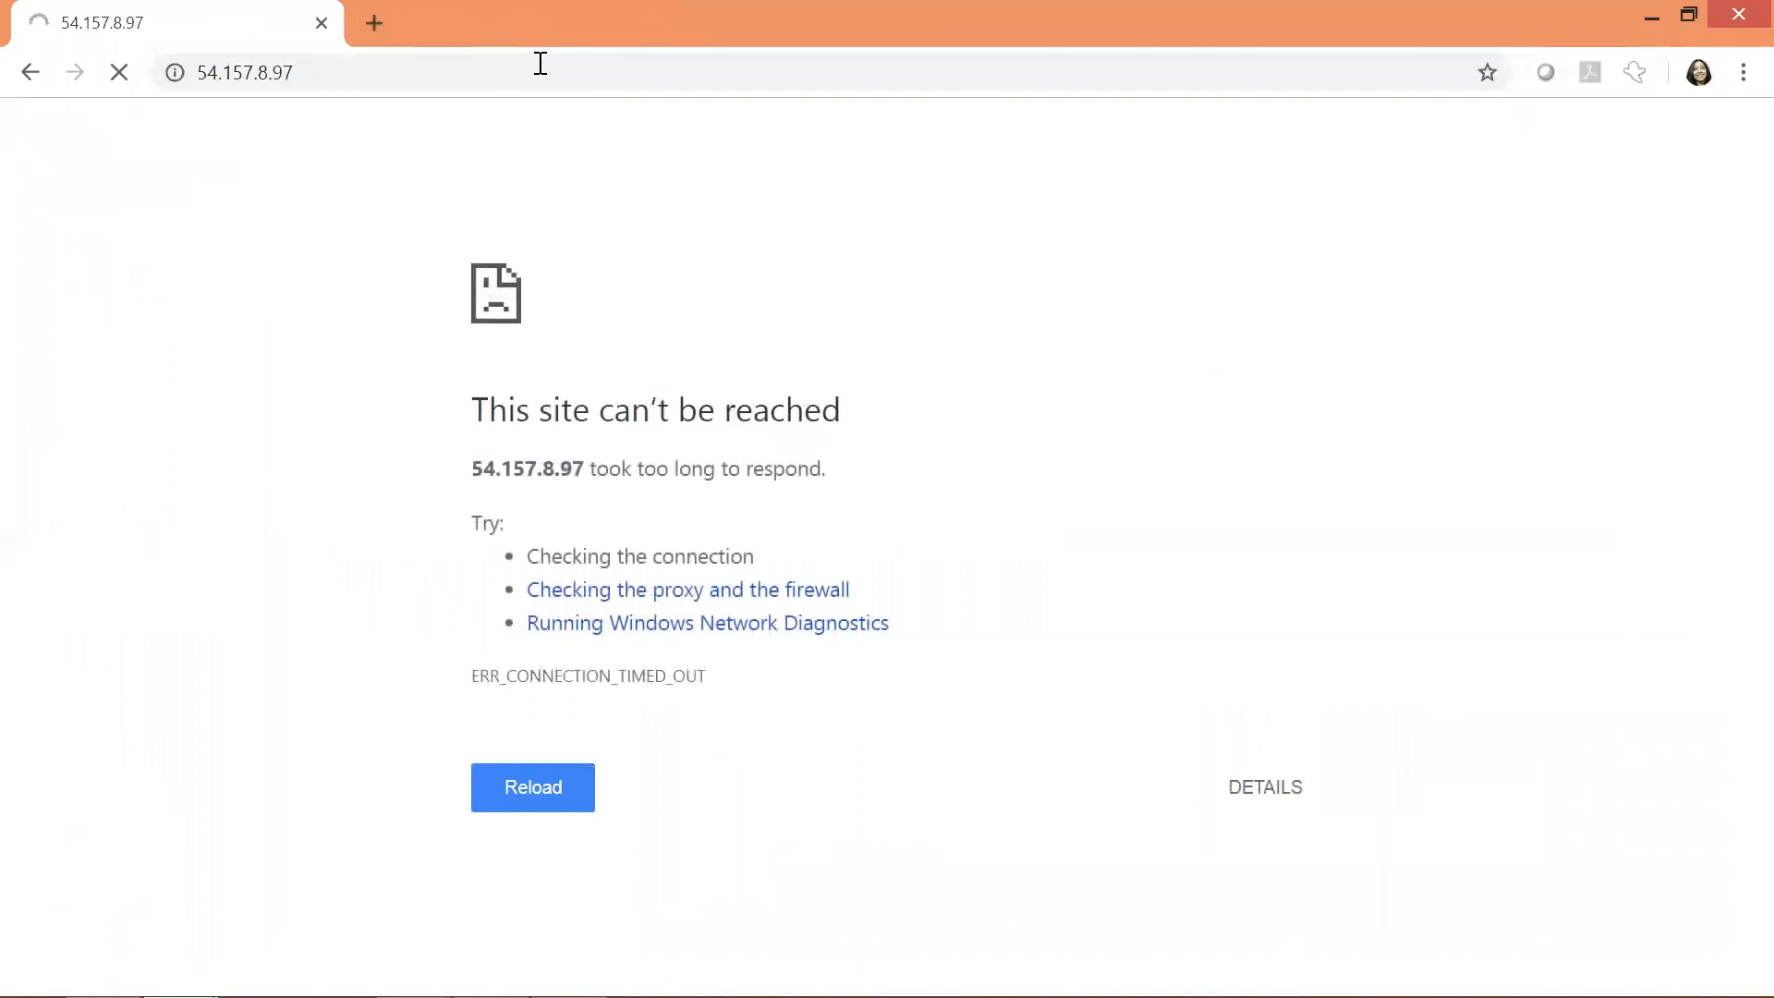
- Switch back to the EC2 console, go to Security Groups, enlarge the list and select MyVPC-SG
{"action": "key", "text": "alt+Tab"}
{"action": "key", "text": "alt+Tab"}
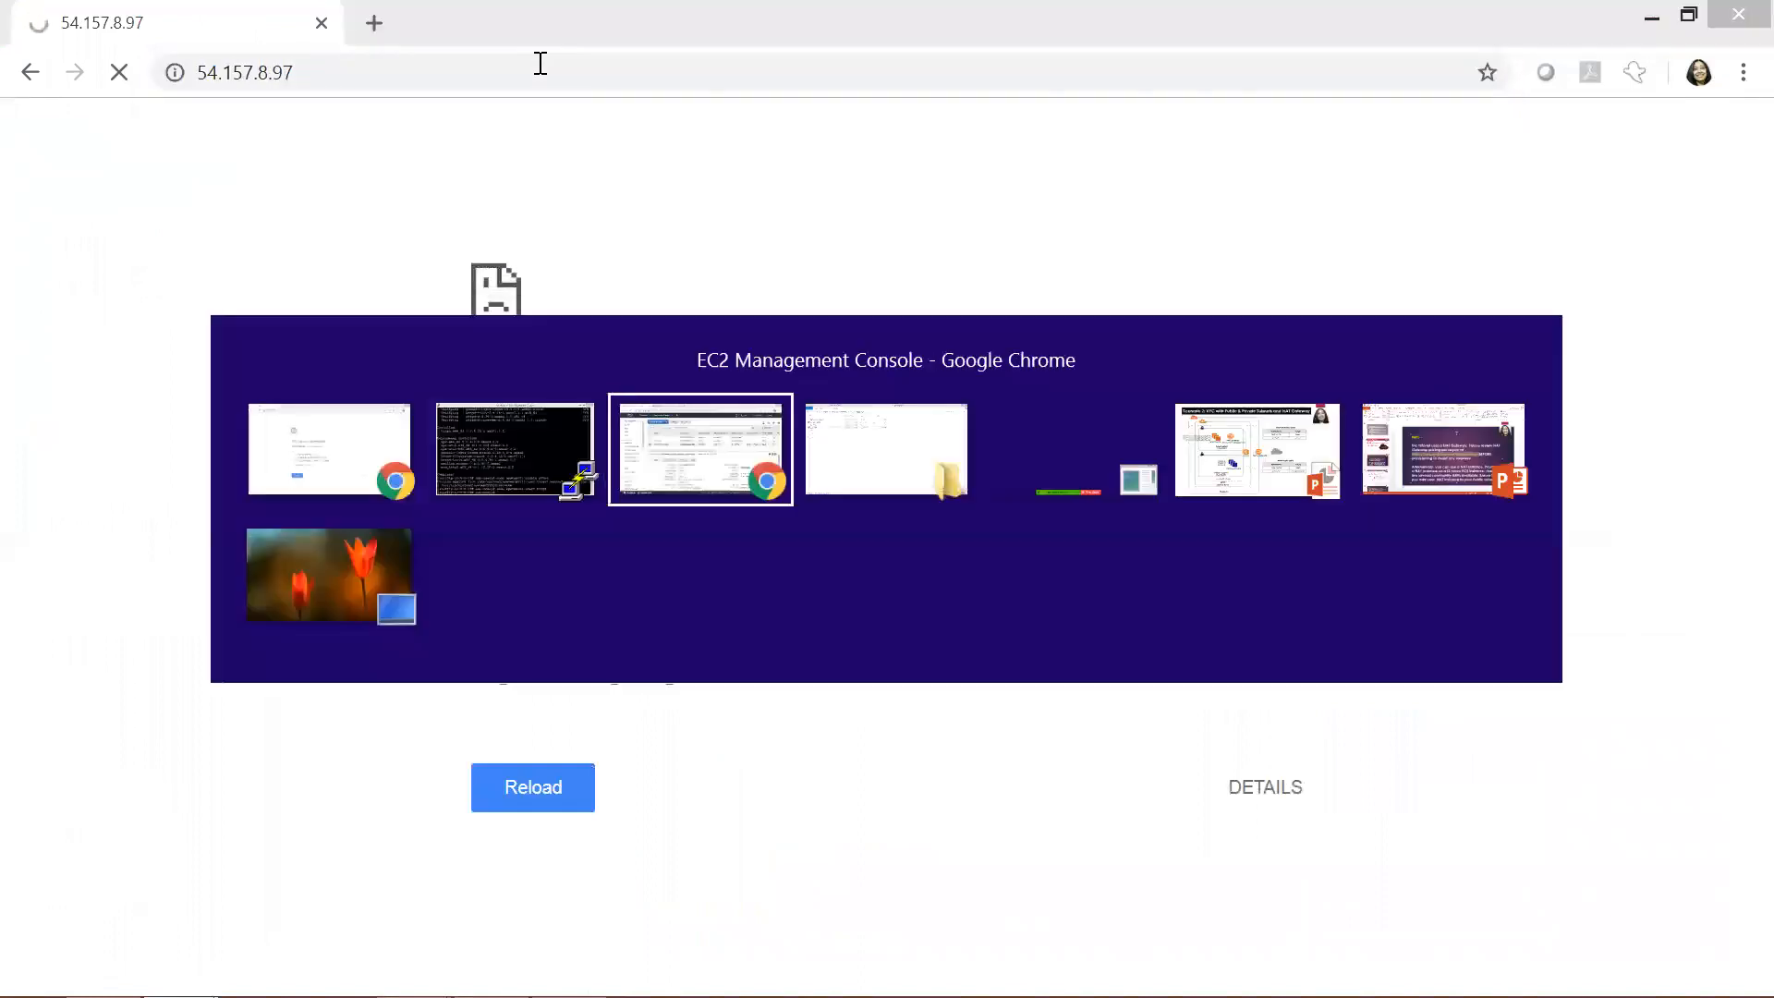
{"action": "left_click_drag", "start_coordinate": [981, 513], "coordinate": [1576, 628]}
{"action": "left_click_drag", "start_coordinate": [1538, 550], "coordinate": [423, 481]}
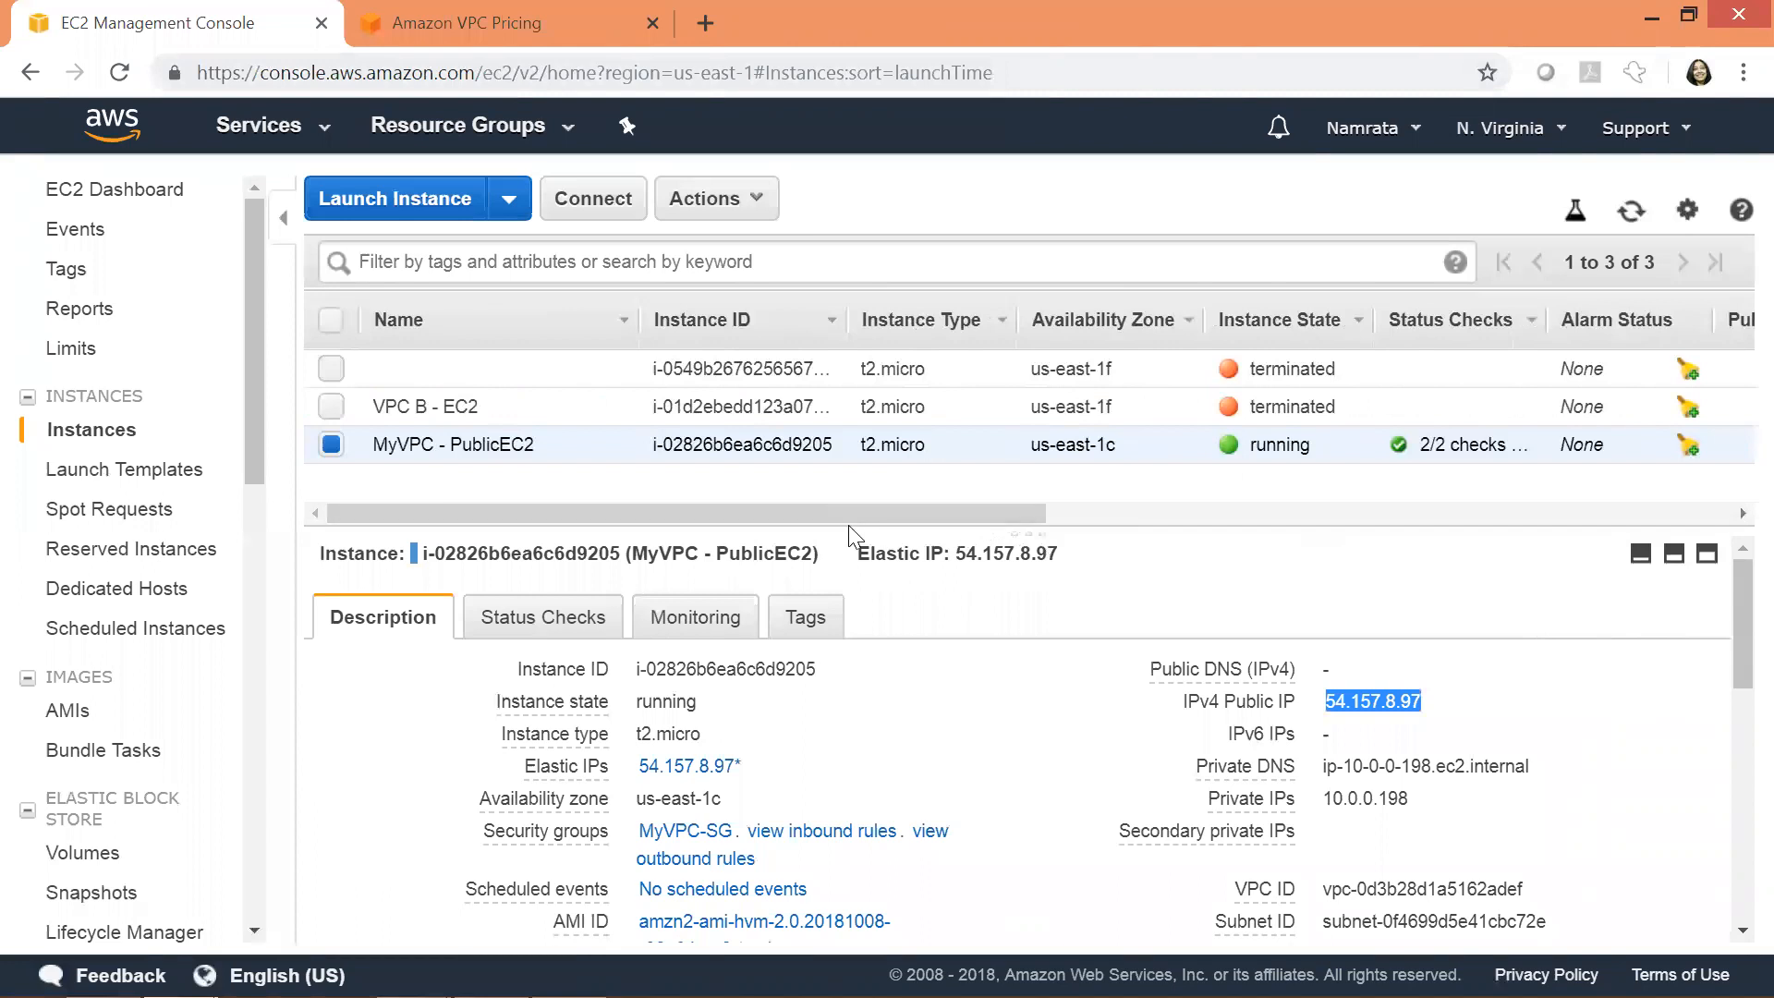
{"action": "left_click_drag", "start_coordinate": [846, 524], "coordinate": [845, 496]}
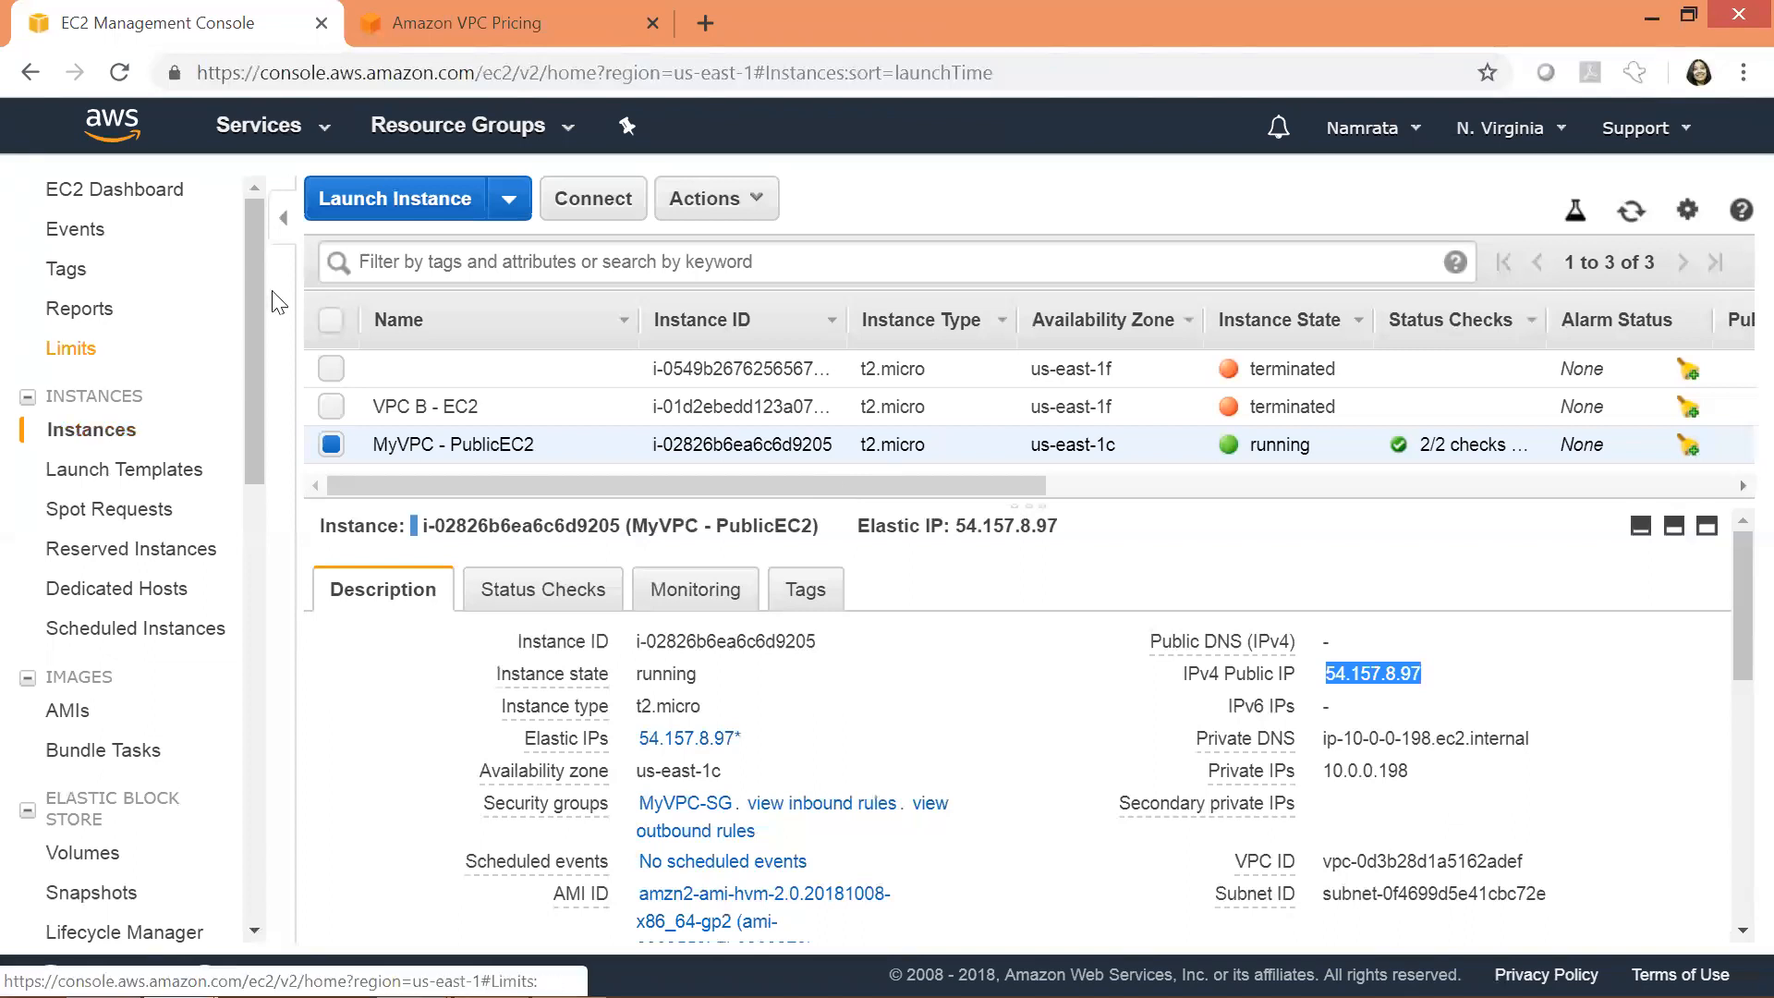
{"action": "left_click_drag", "start_coordinate": [258, 414], "coordinate": [261, 568]}
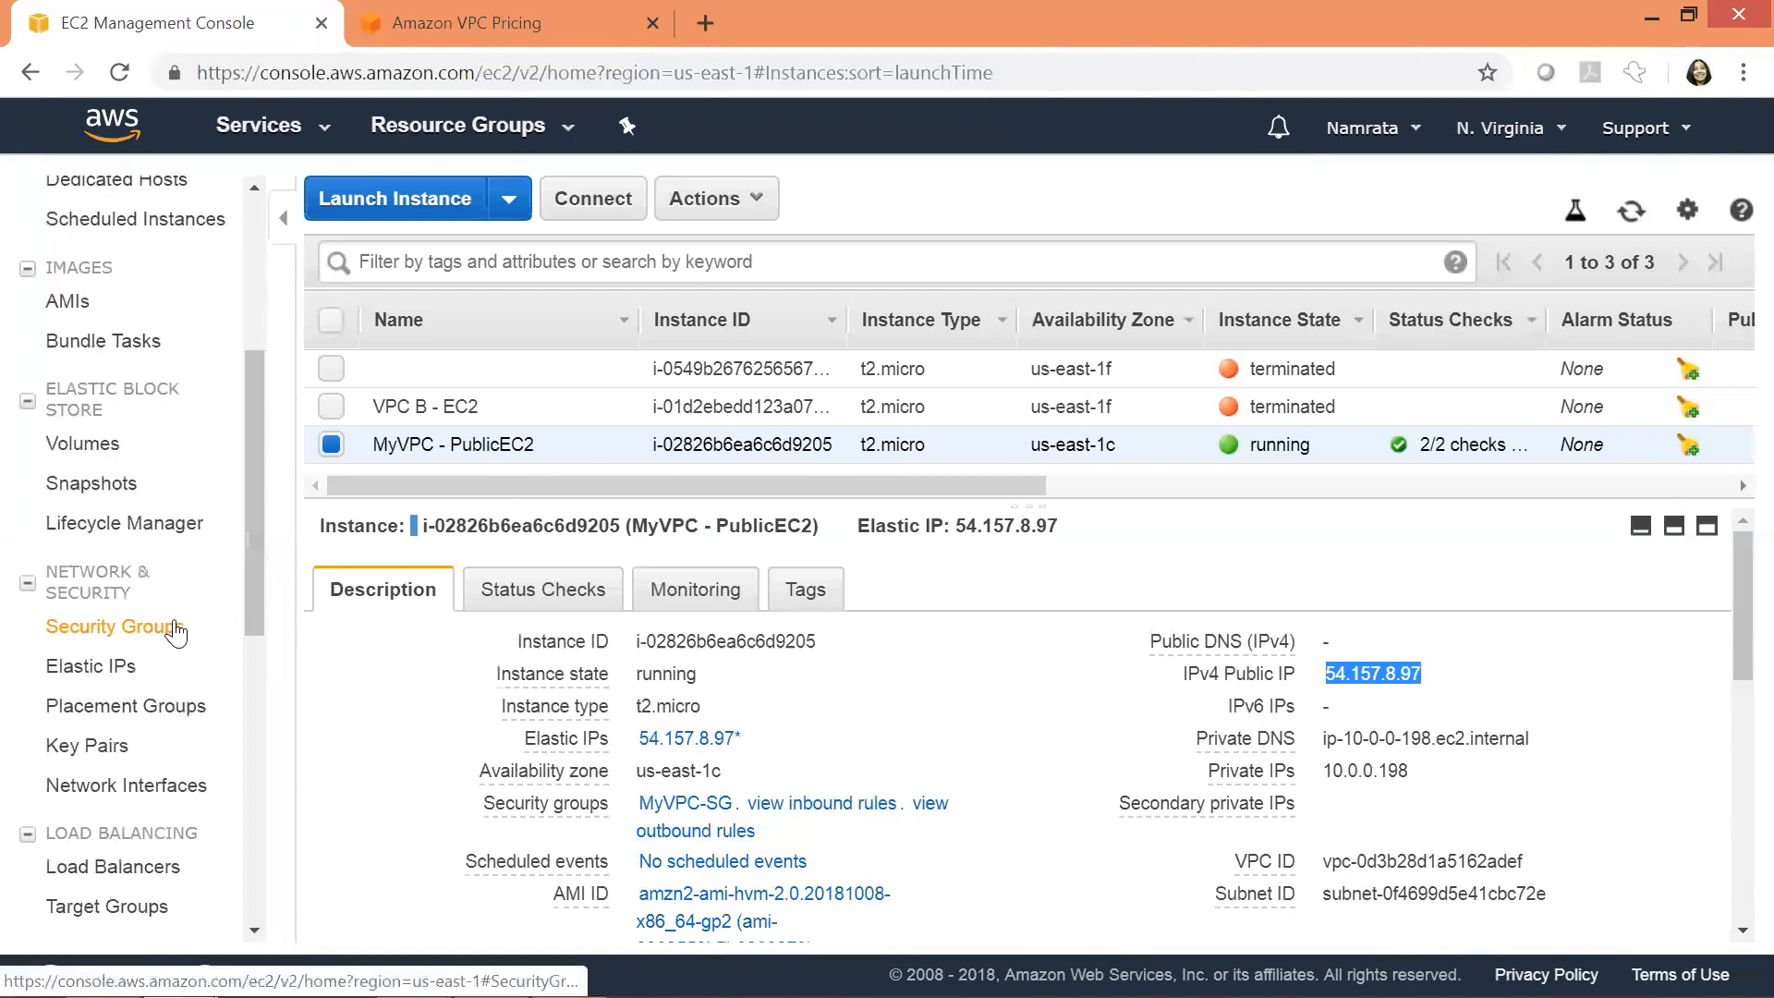
{"action": "left_click", "coordinate": [176, 632]}
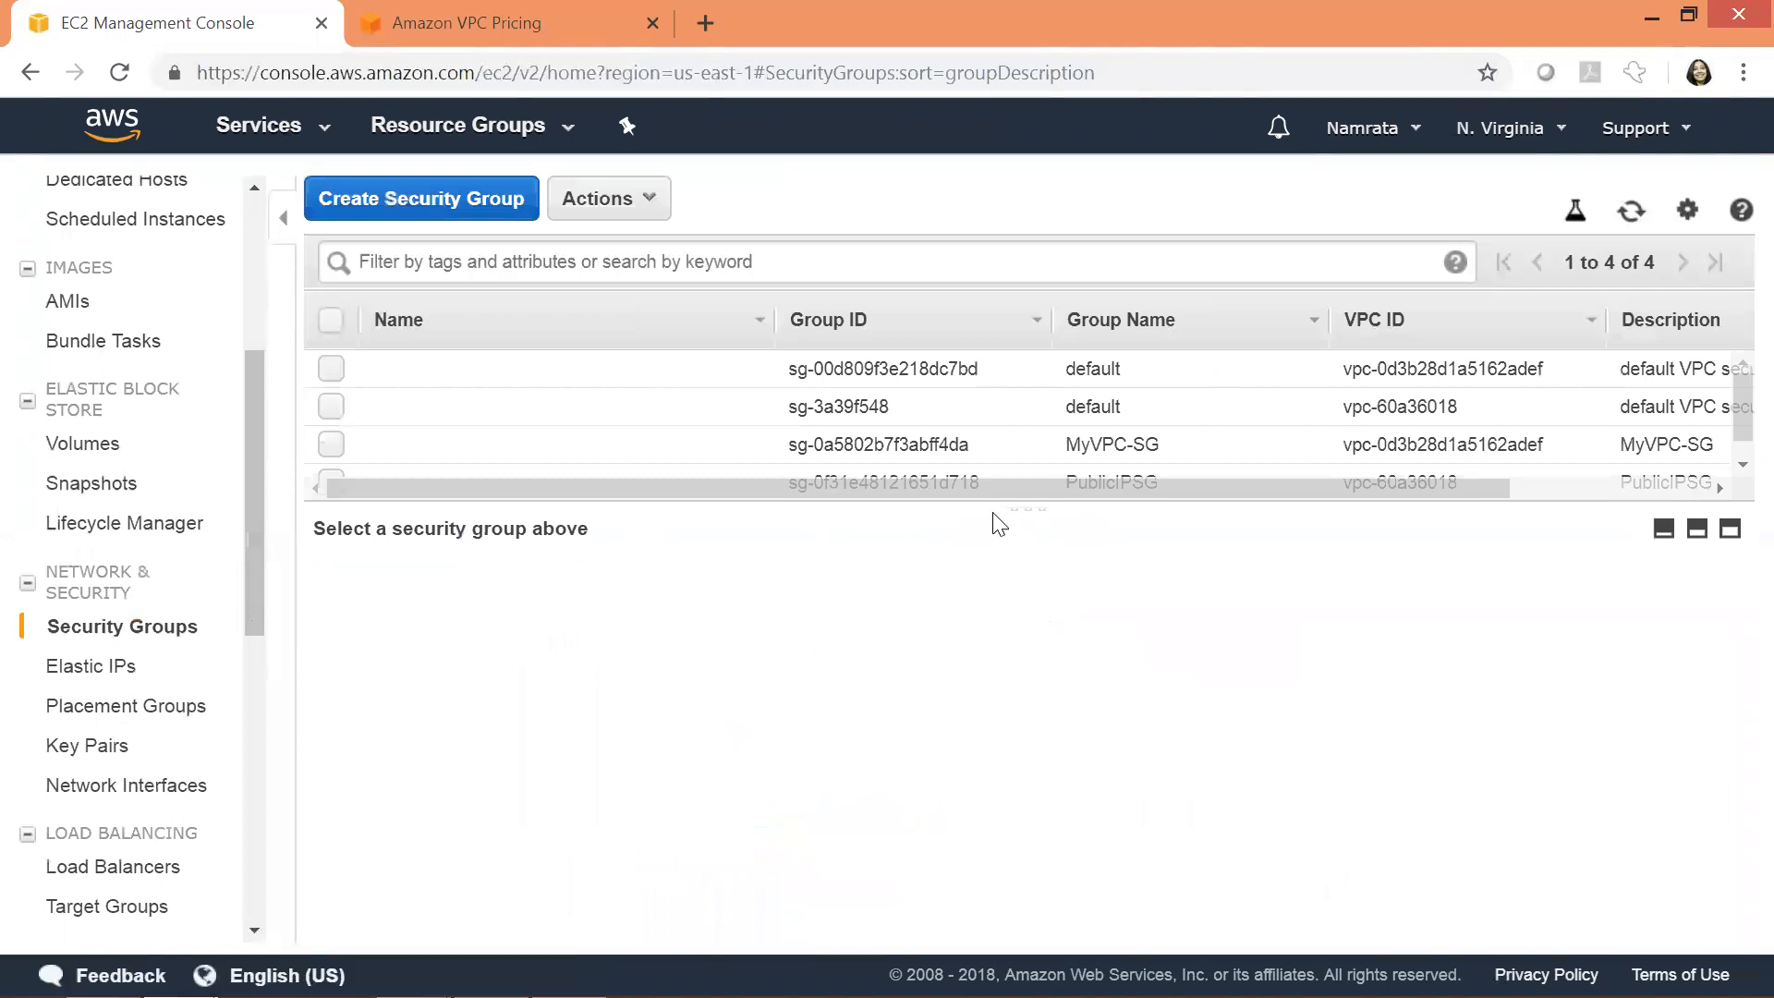
{"action": "left_click_drag", "start_coordinate": [989, 504], "coordinate": [978, 661]}
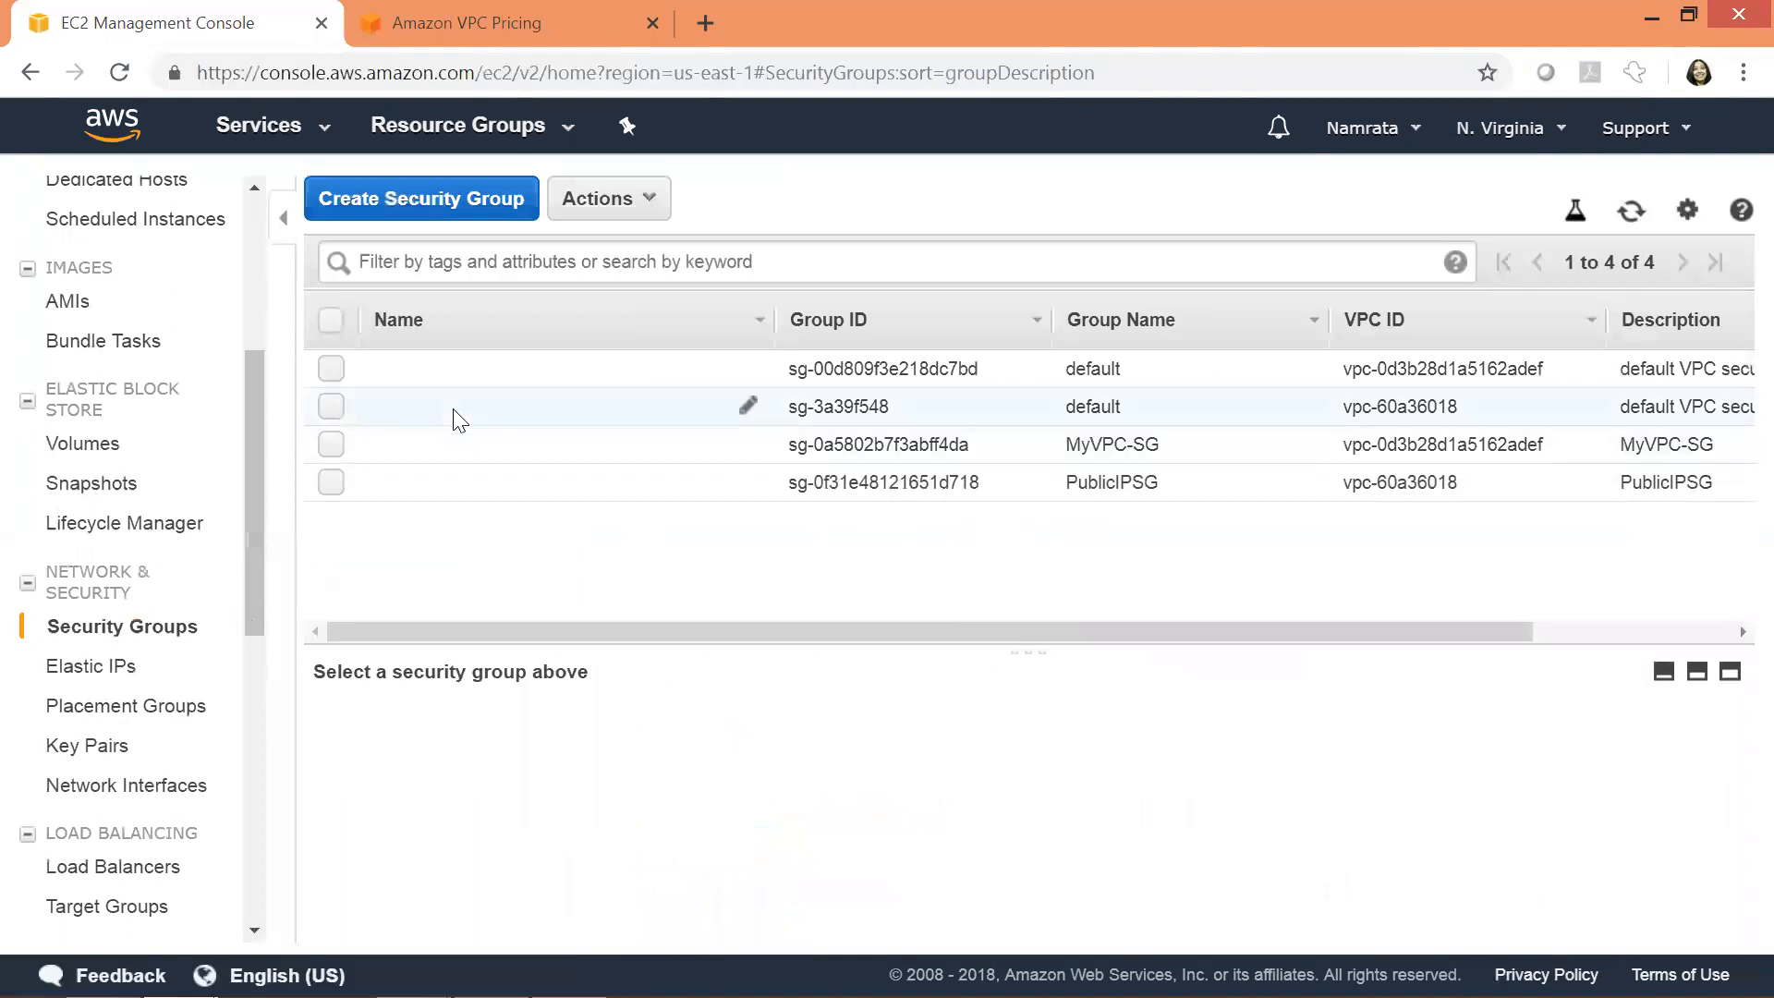
{"action": "left_click", "coordinate": [331, 444]}
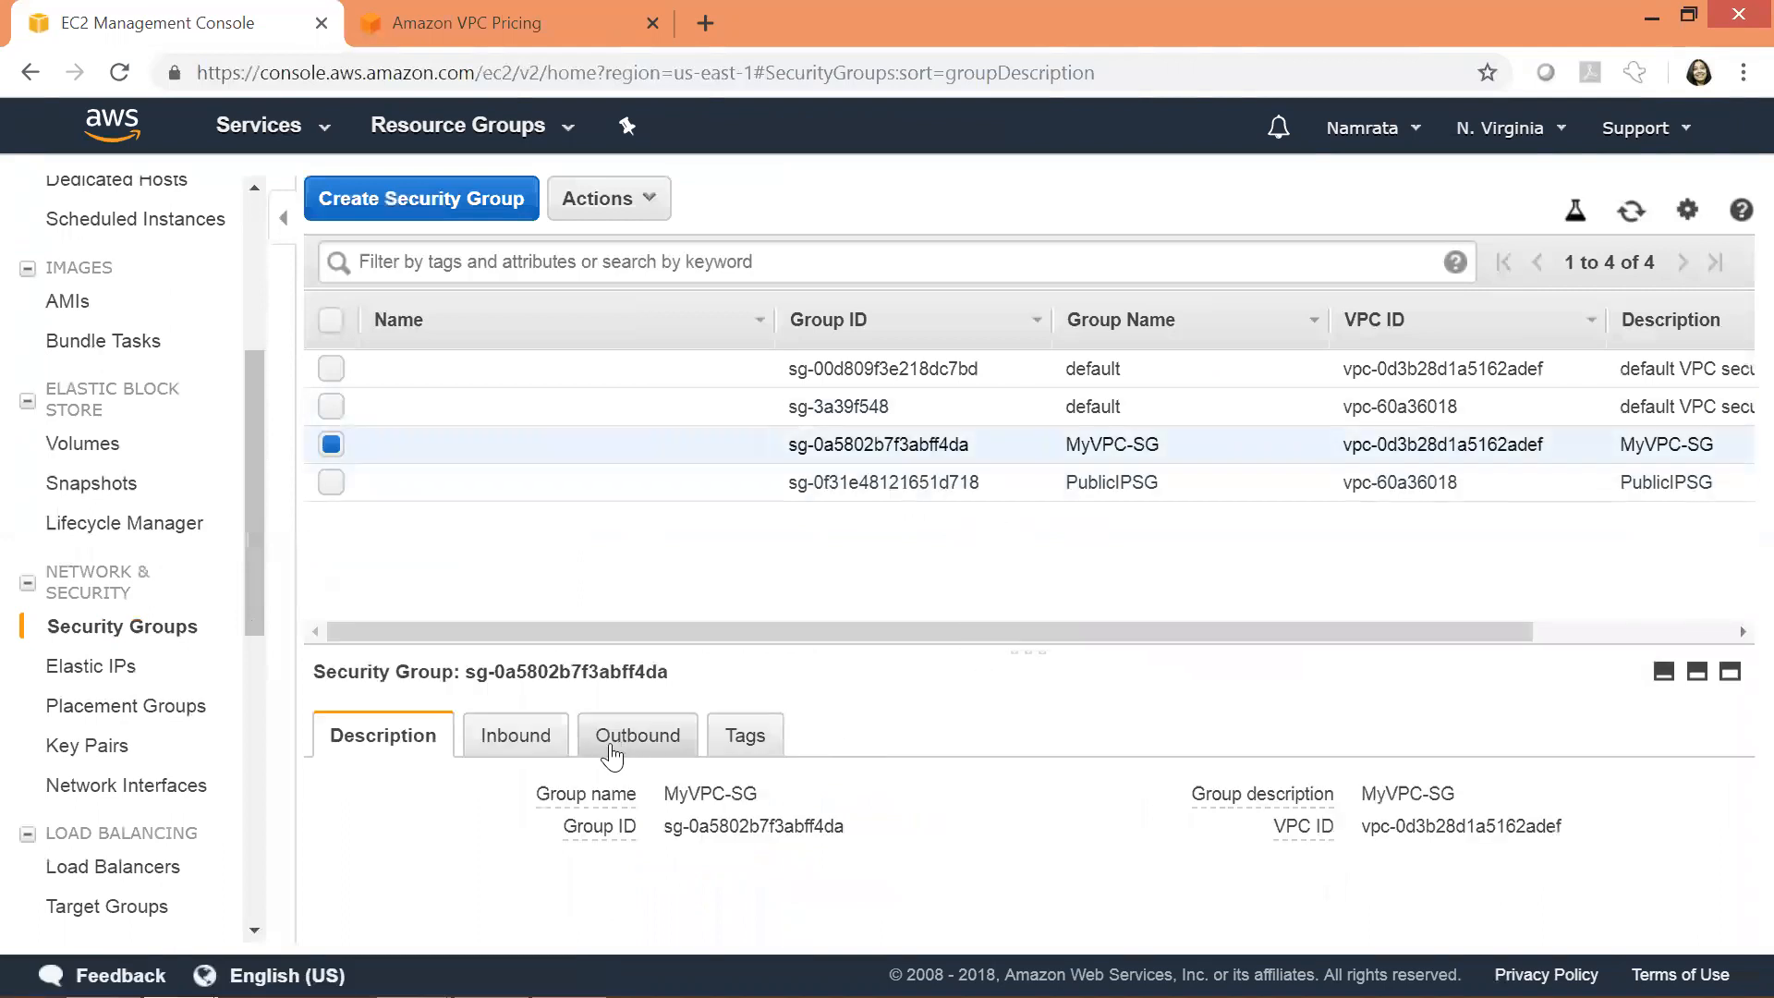
- Add an inbound HTTP rule on port 80 with source 0.0.0.0/0, ::/0 to the MyVPC-SG security group and save it
{"action": "left_click", "coordinate": [511, 736]}
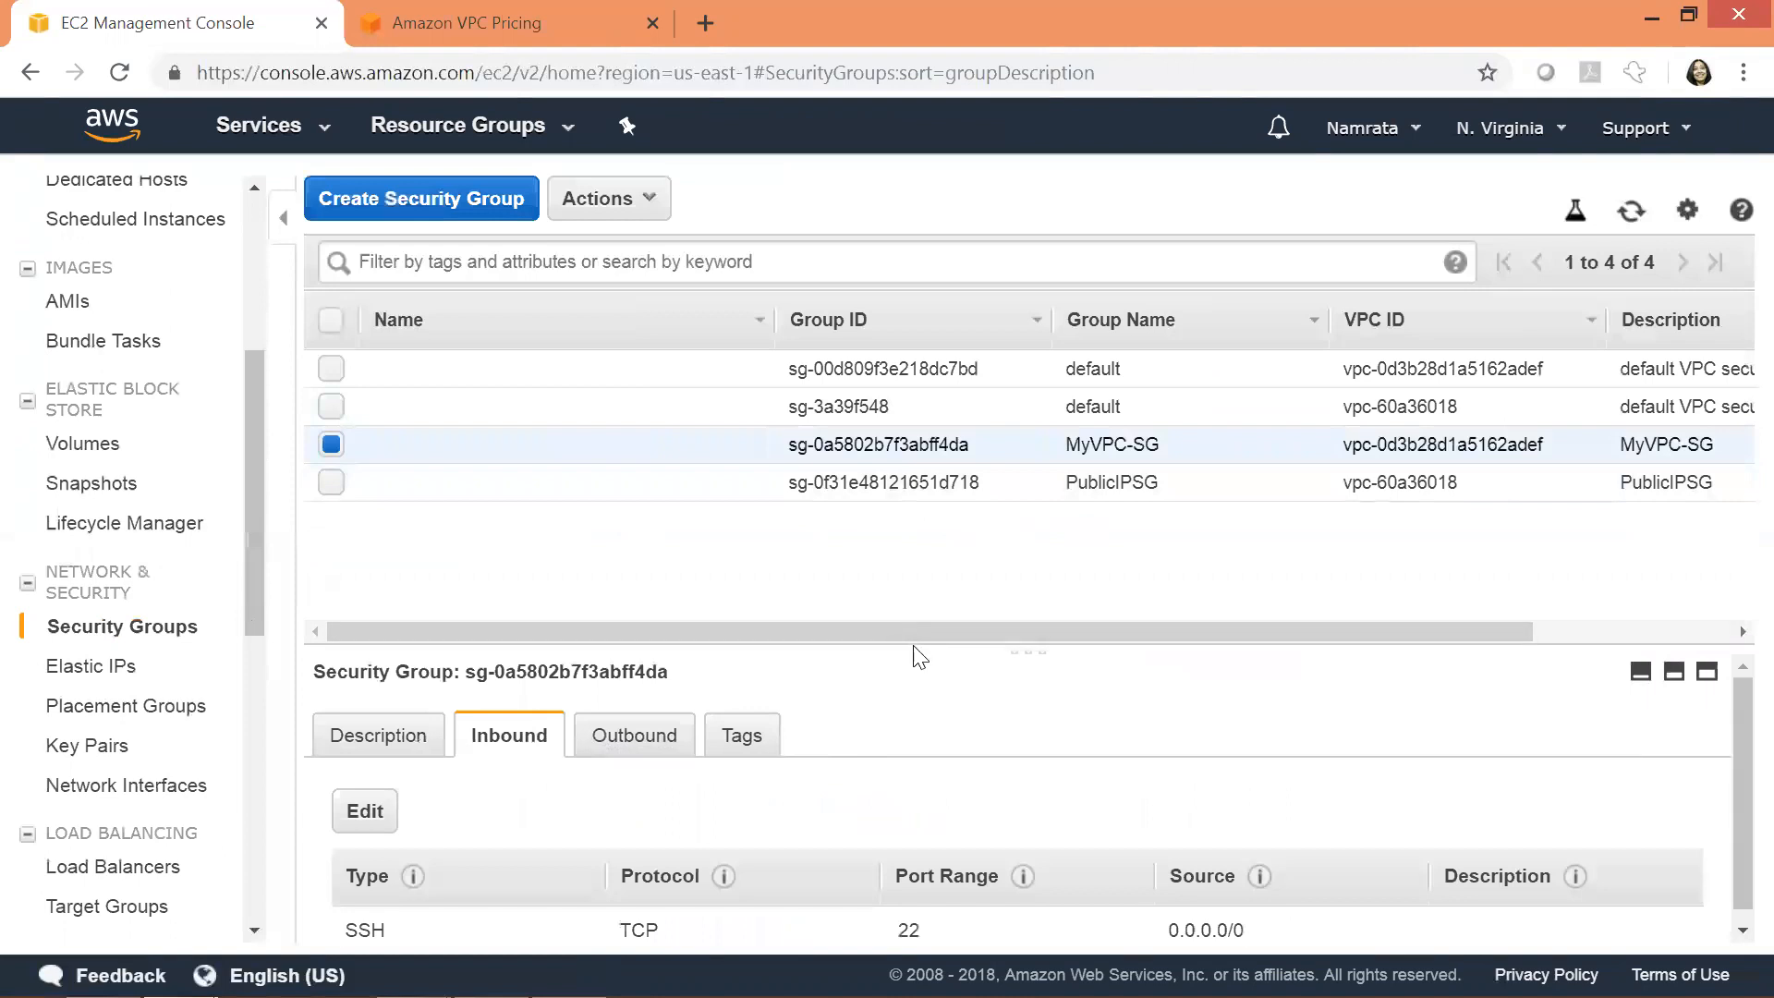
{"action": "left_click_drag", "start_coordinate": [915, 649], "coordinate": [928, 532]}
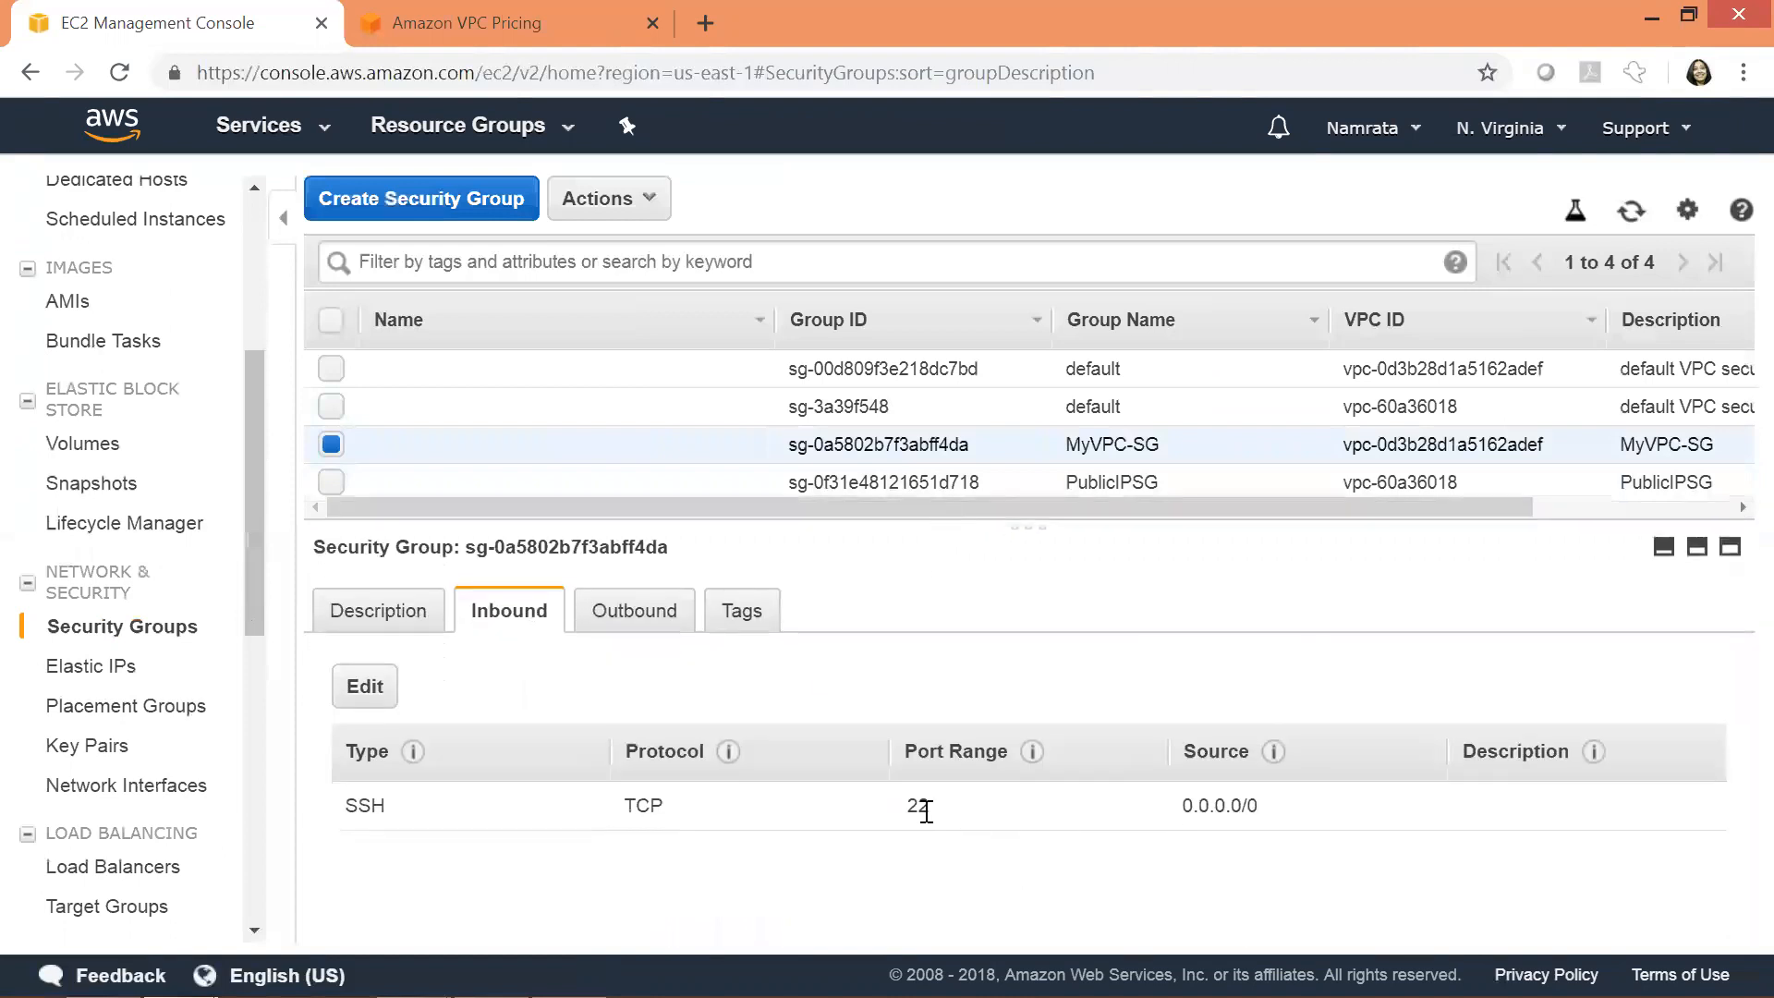
{"action": "left_click", "coordinate": [365, 687]}
{"action": "left_click", "coordinate": [221, 578]}
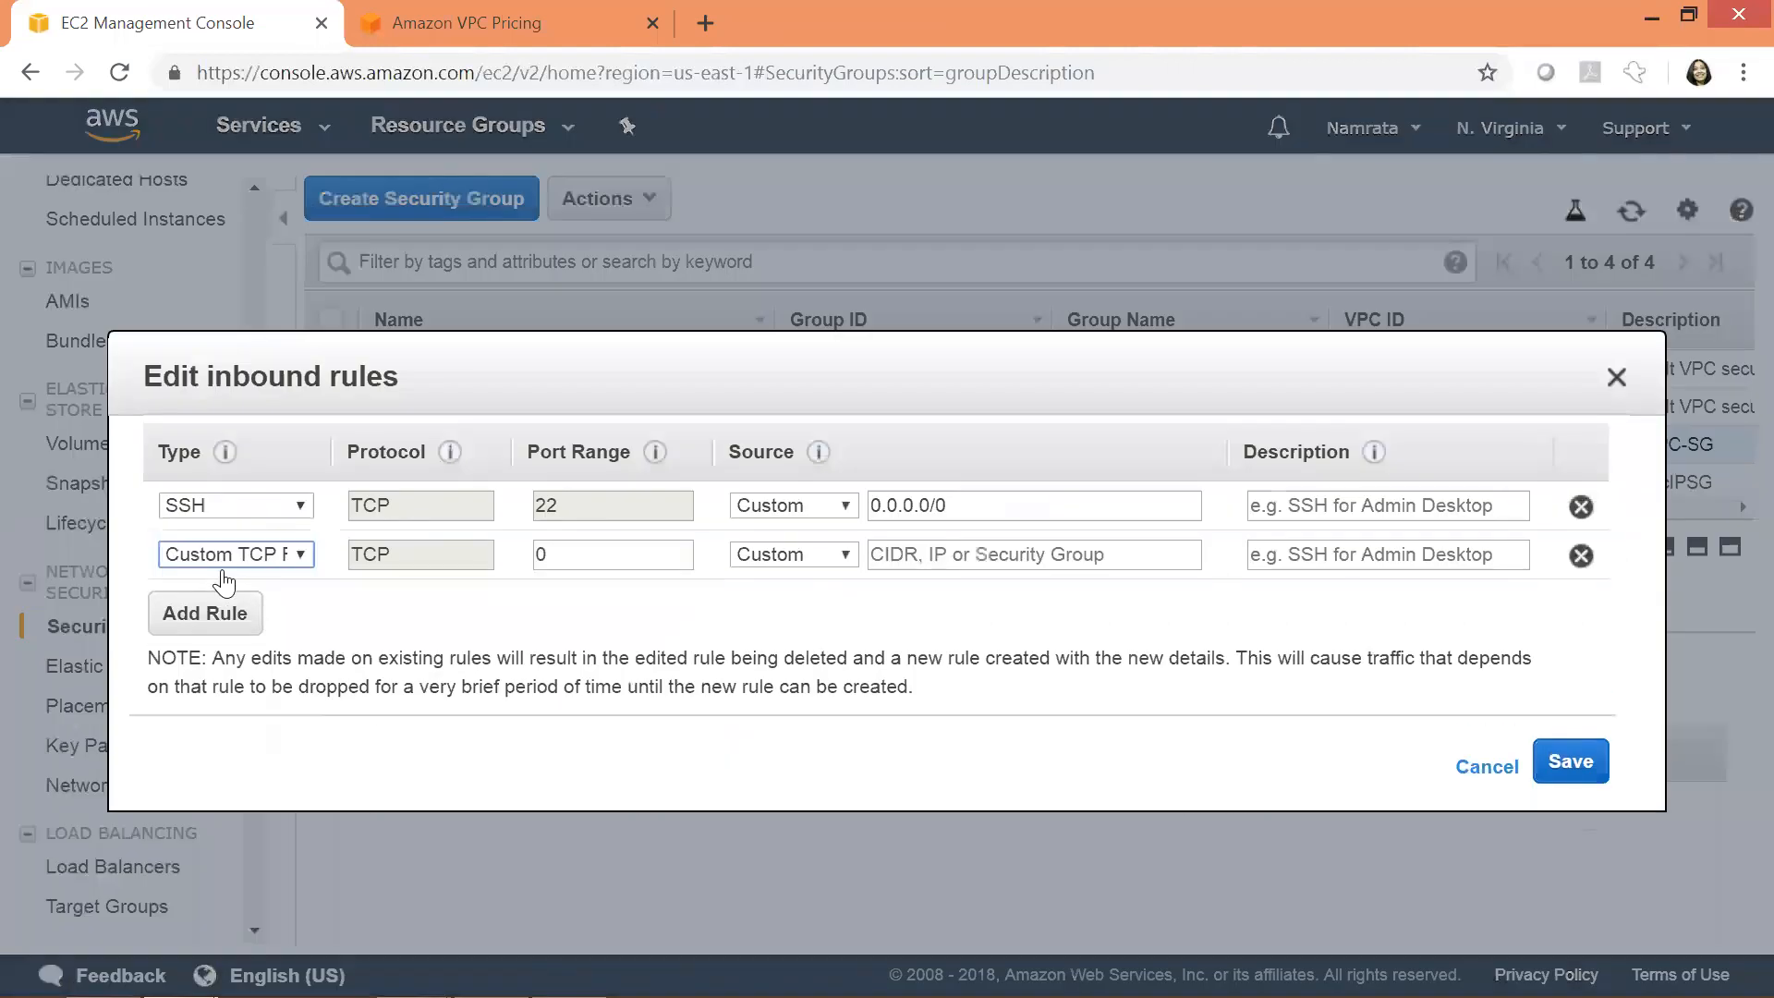
{"action": "left_click", "coordinate": [261, 554]}
{"action": "scroll", "coordinate": [270, 440], "scroll_direction": "down", "scroll_amount": 1}
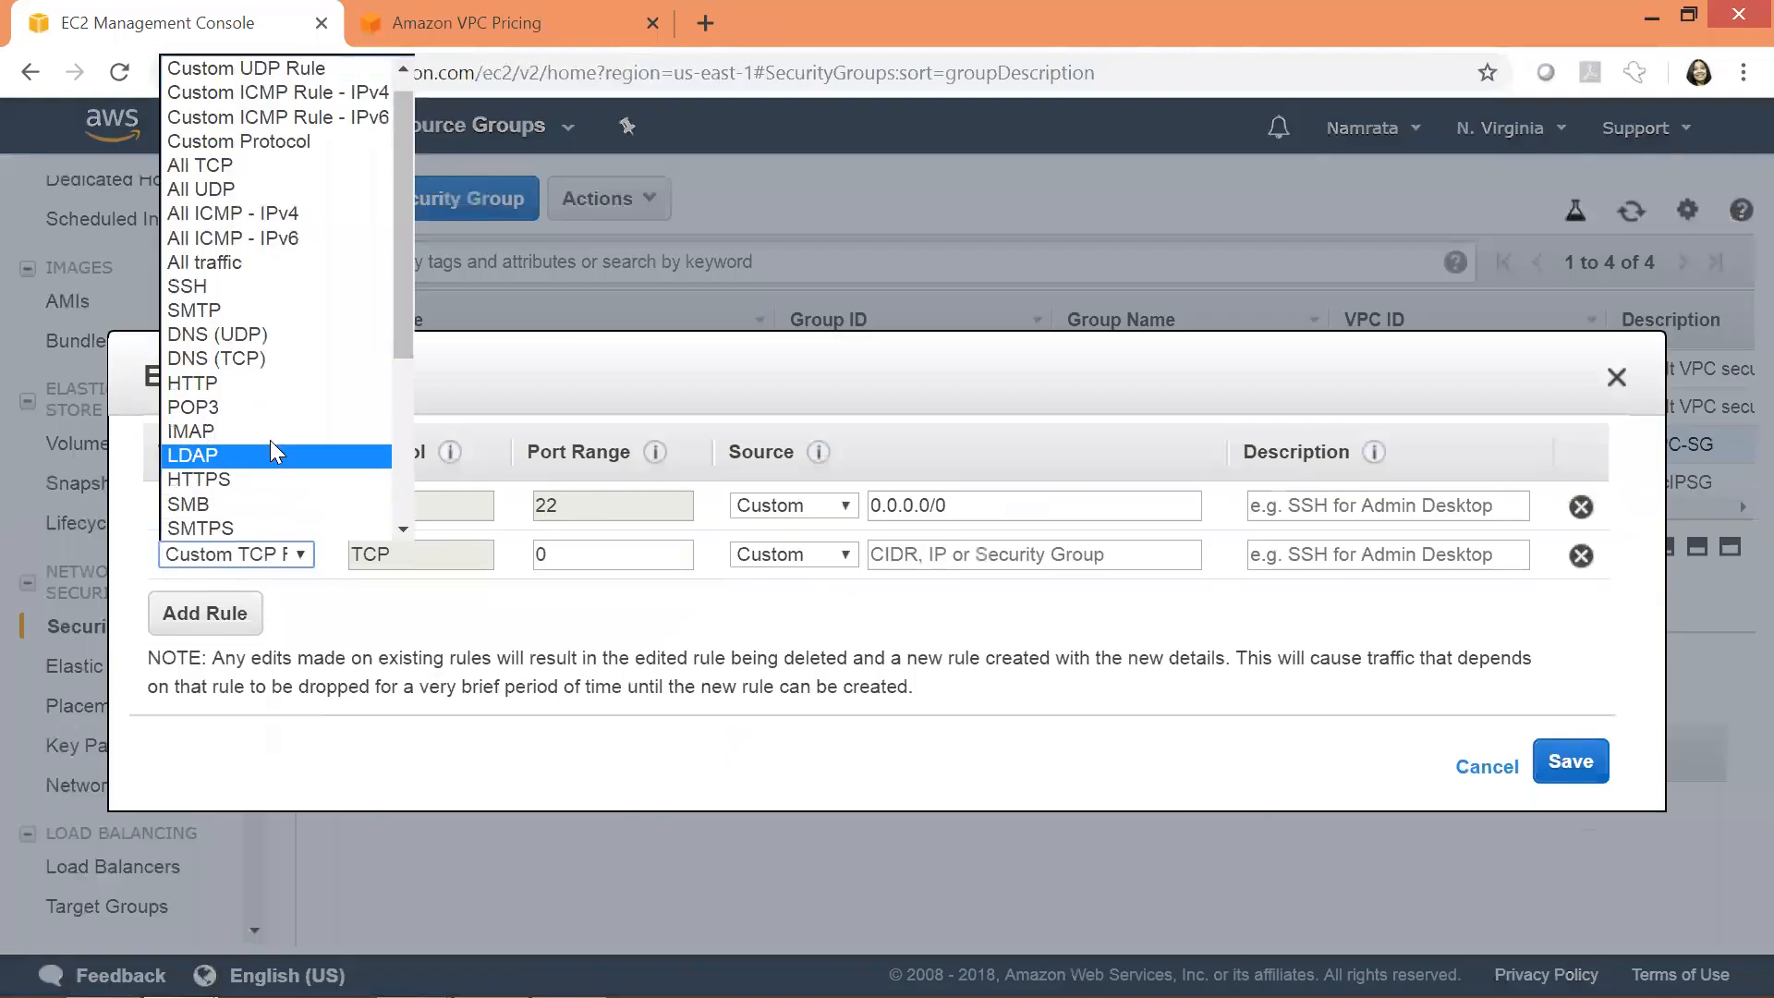
{"action": "left_click", "coordinate": [309, 383]}
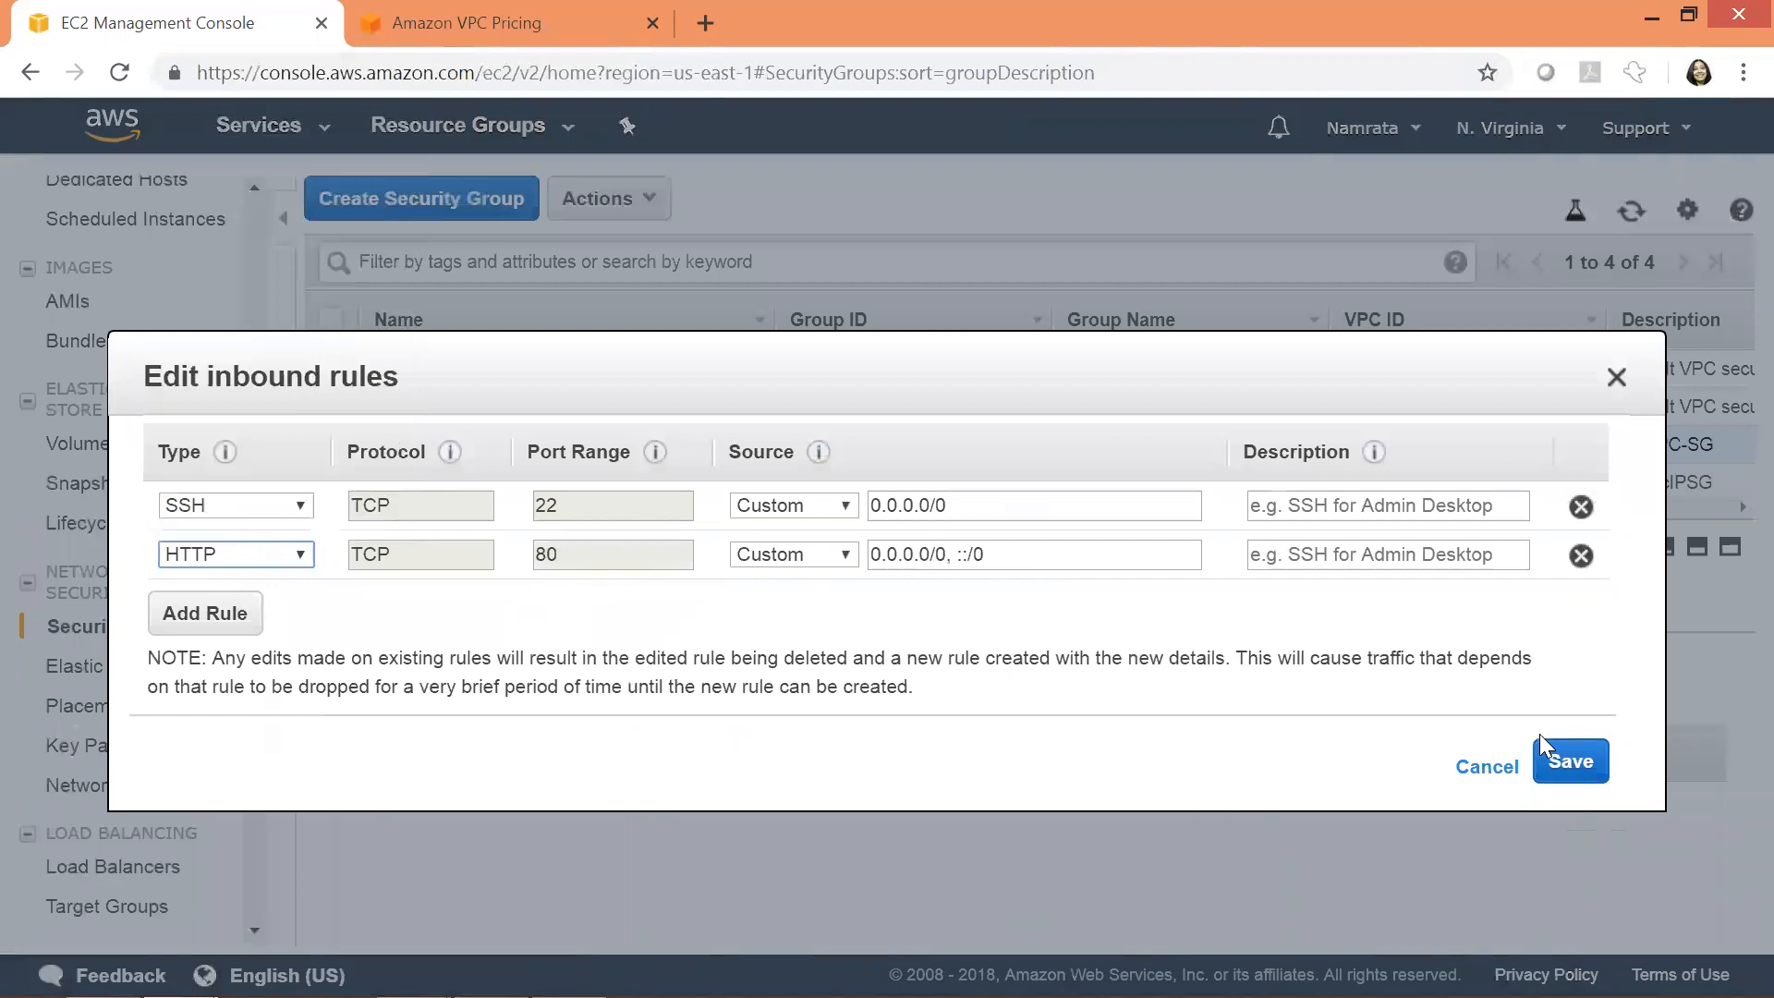
{"action": "left_click", "coordinate": [1587, 774]}
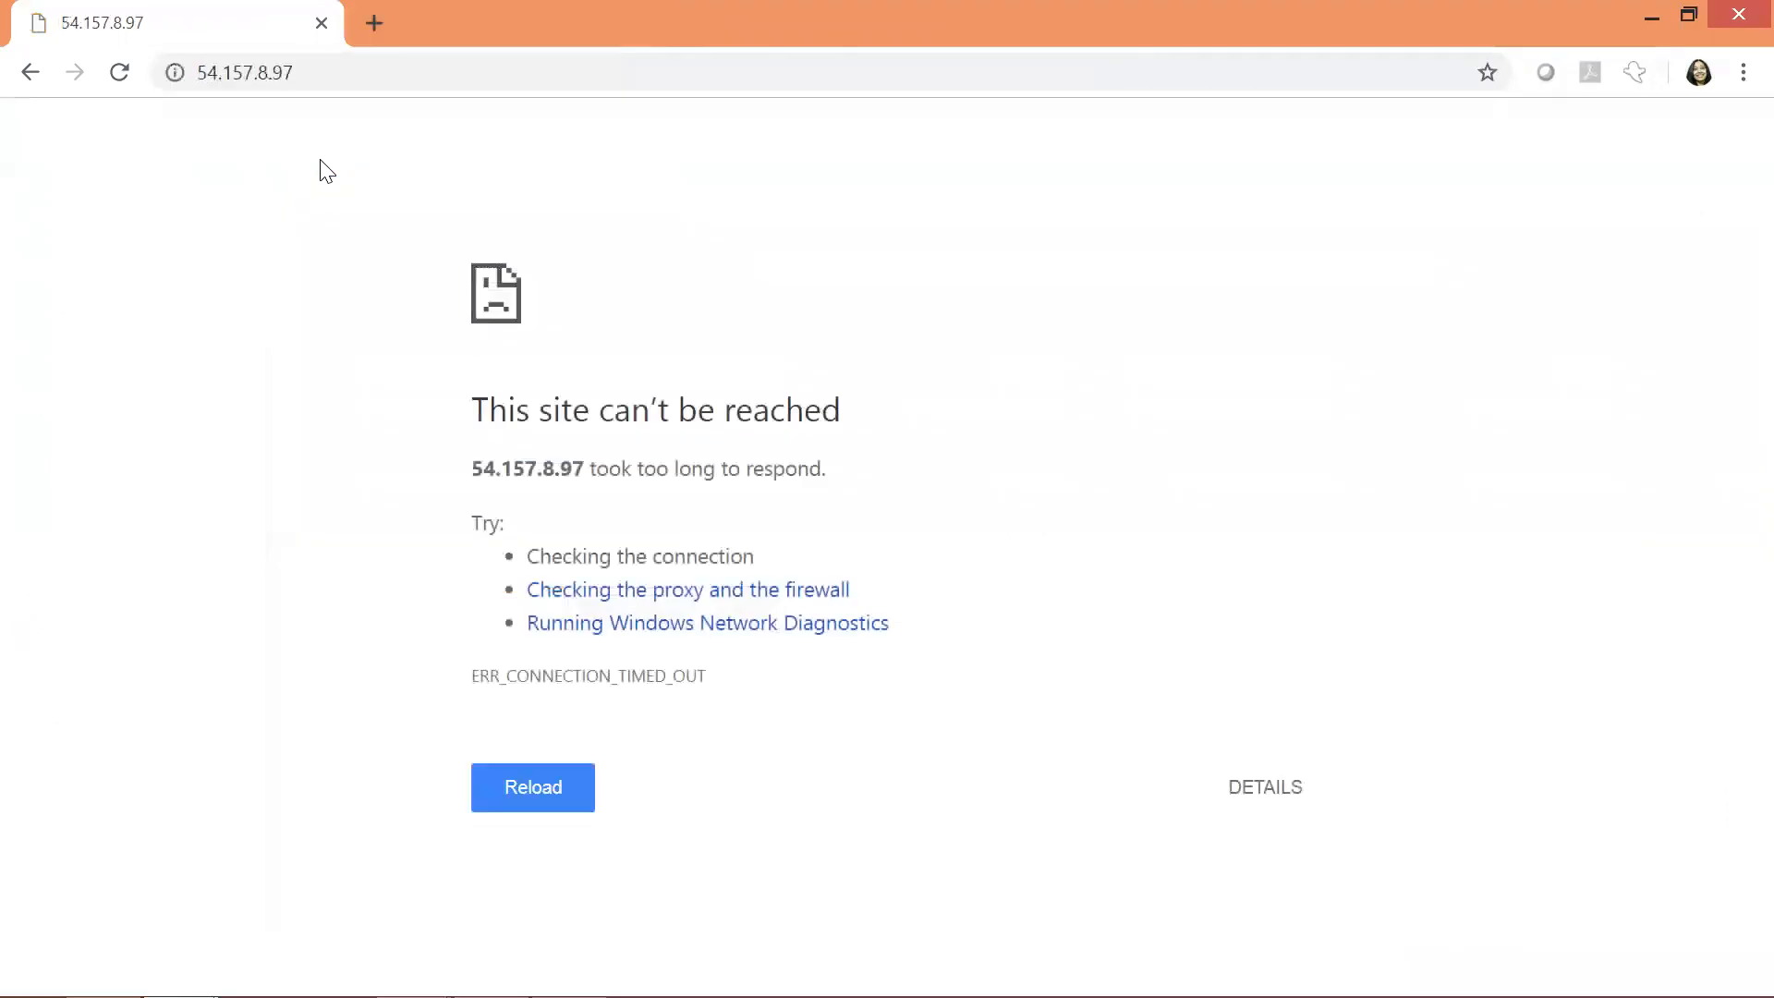
- Return to the test browser window and load 54.157.8.97 again to test the web server
{"action": "left_click", "coordinate": [370, 72]}
{"action": "key", "text": "Return"}
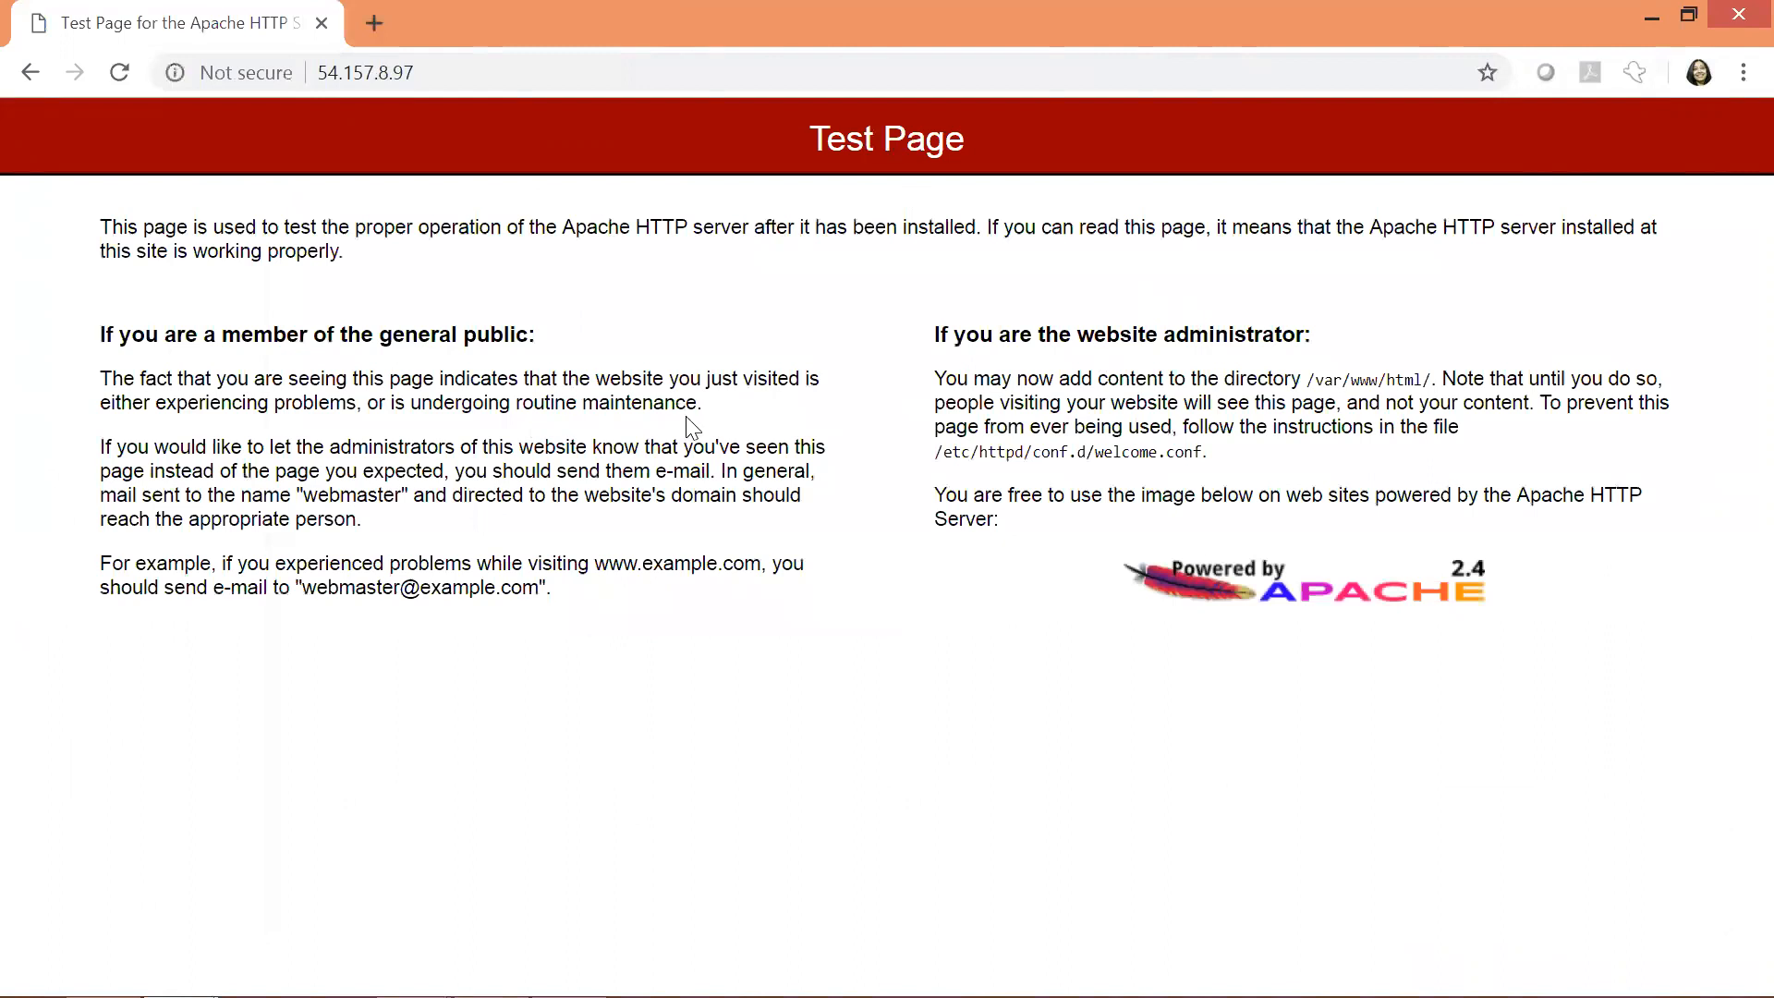
- Switch back to the EC2 console window and on to the presentation slide with the VPC diagram
{"action": "key", "text": "alt+Tab"}
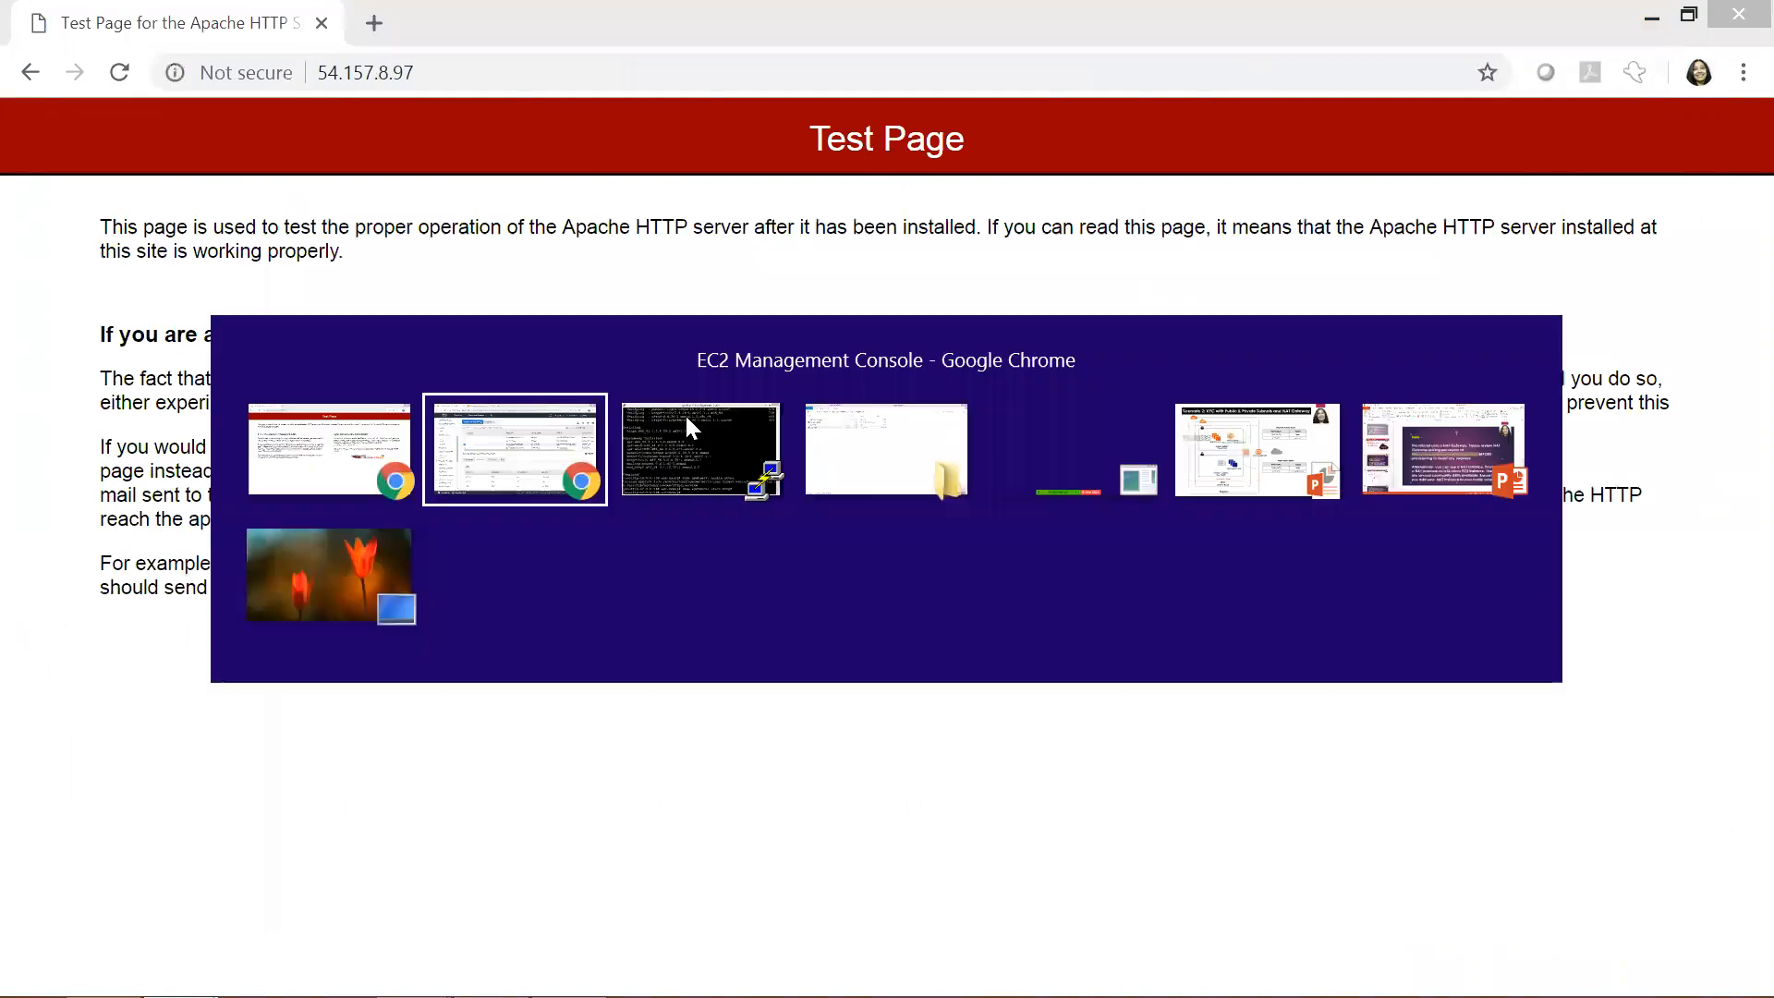
{"action": "key", "text": "alt+Tab"}
{"action": "key", "text": "Tab"}
{"action": "key", "text": "Tab"}
{"action": "key", "text": "Tab"}
{"action": "key", "text": "Tab"}
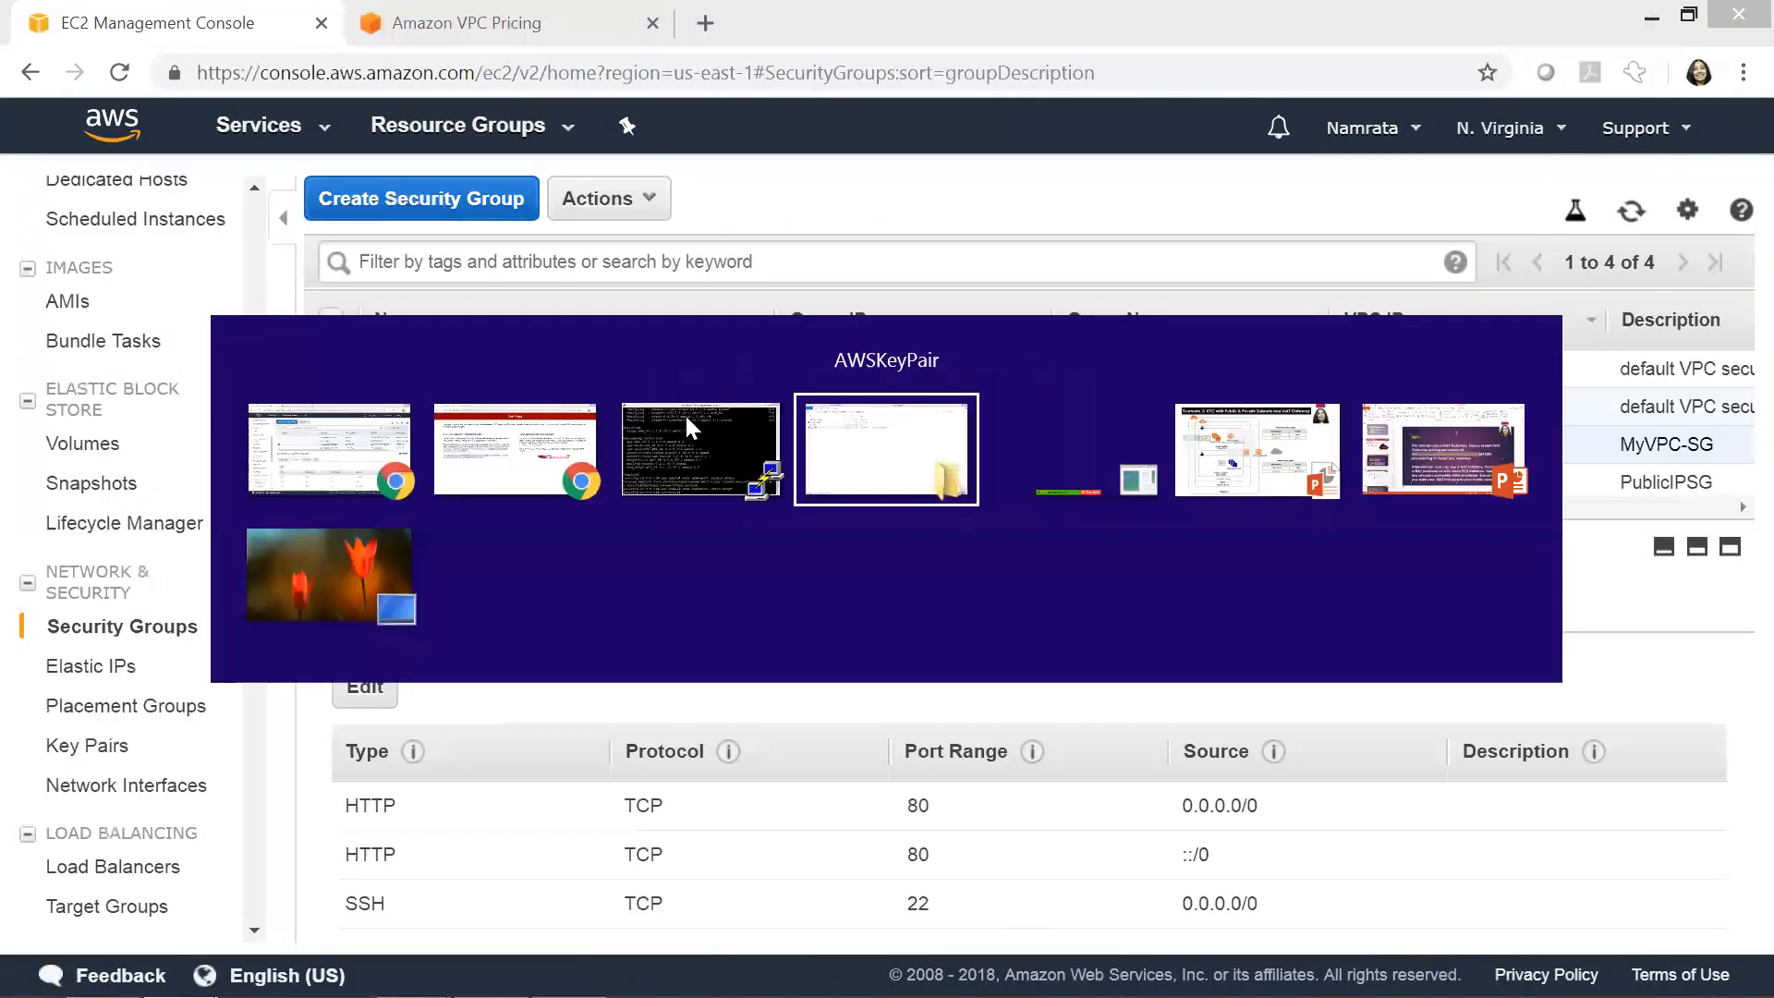